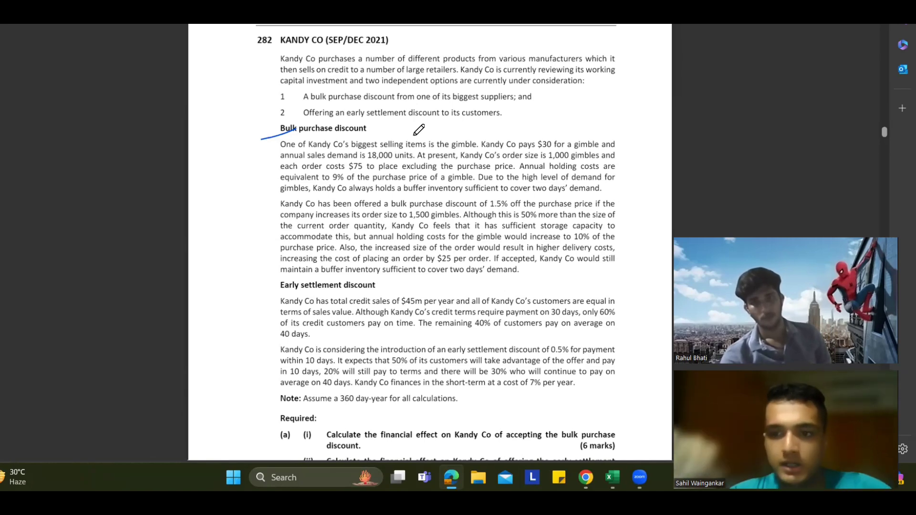
Switch from the question document to the Excel worksheet and enter the heading "1st CASE" in cell C3
key(alt+Tab)
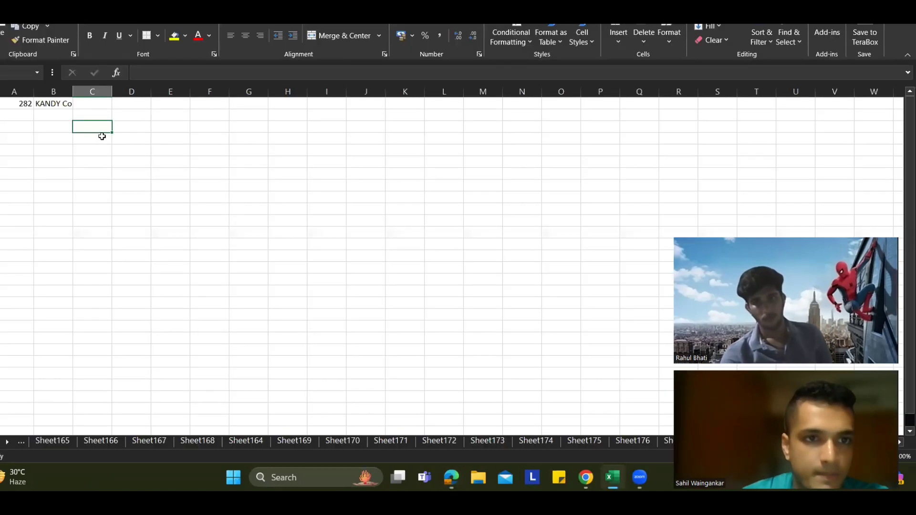
key(alt+Tab)
key(alt+Tab)
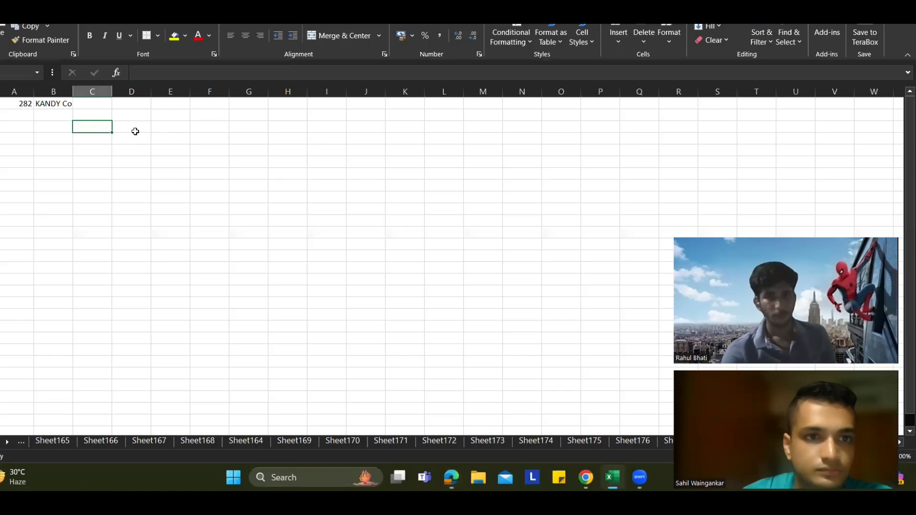
click(71, 136)
click(80, 128)
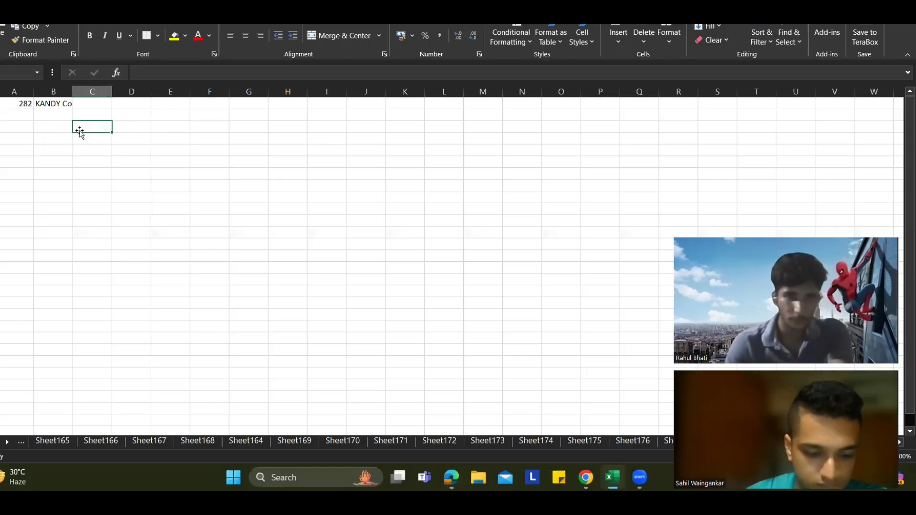
text(1st)
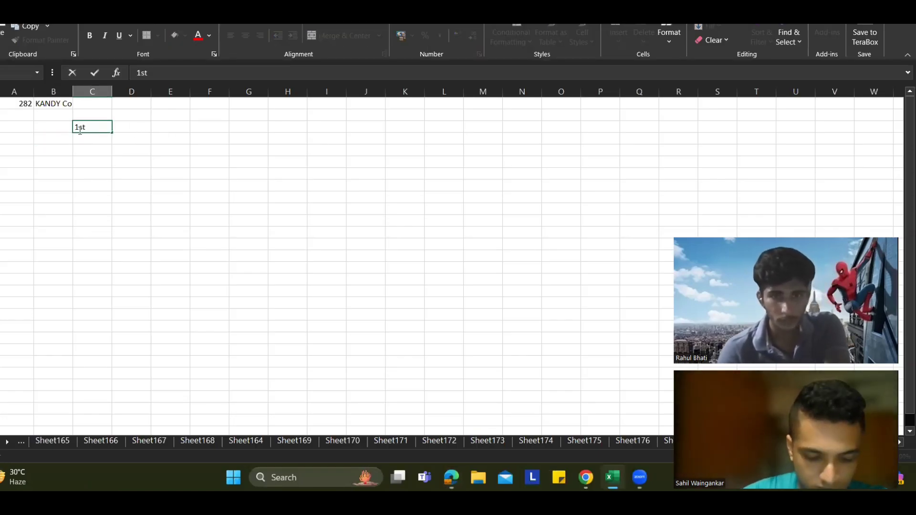
text( CASE)
key(Return)
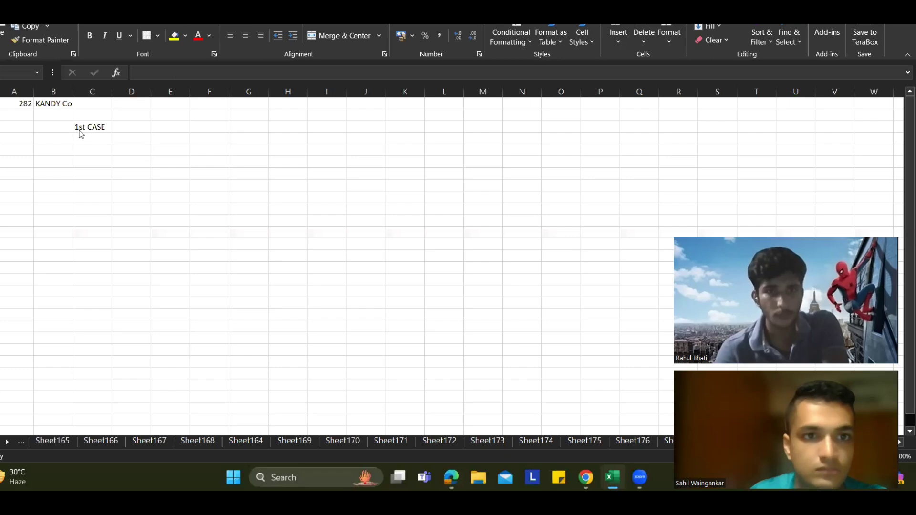
Enter the label DEMAND in cell D5, one column in from the "1st CASE" heading
key(alt+Tab)
key(alt+Tab)
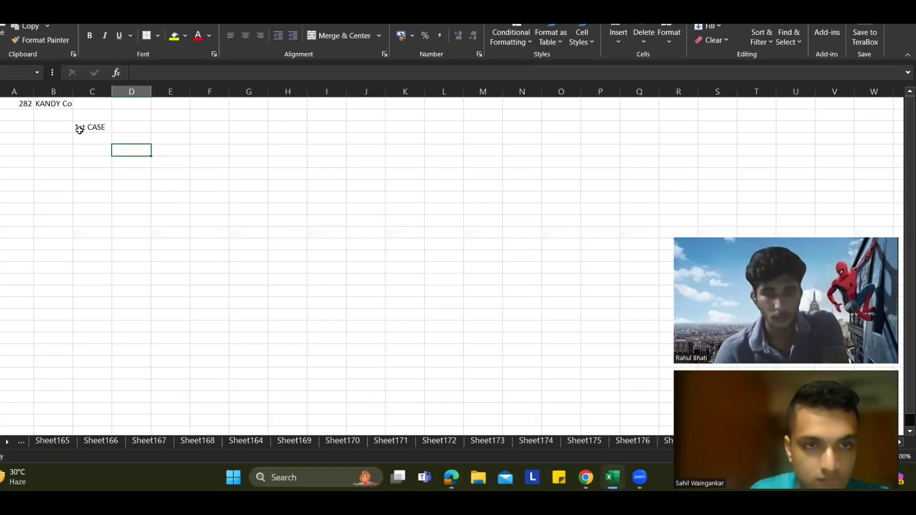
text(DEMADN)
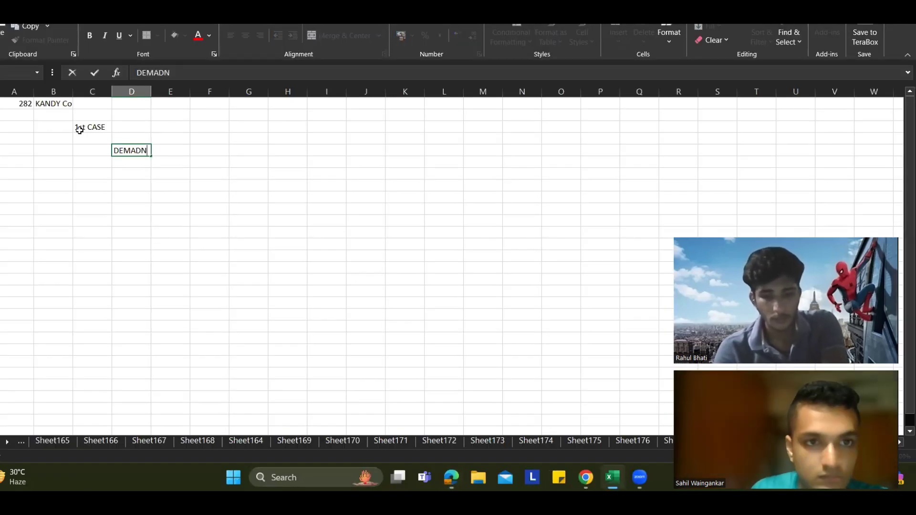
key(BackSpace)
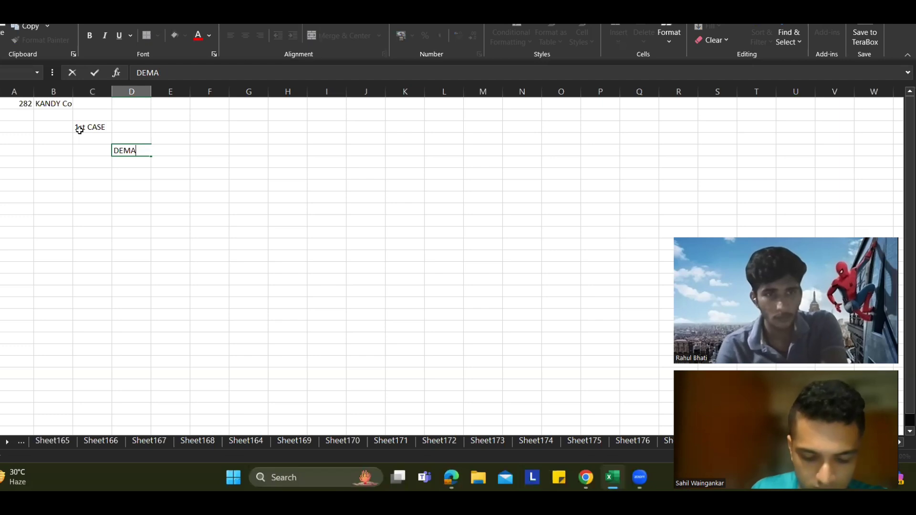
text(ND)
key(Return)
Enter the label QUANTITY in cell D6, directly under DEMAND
text(QU)
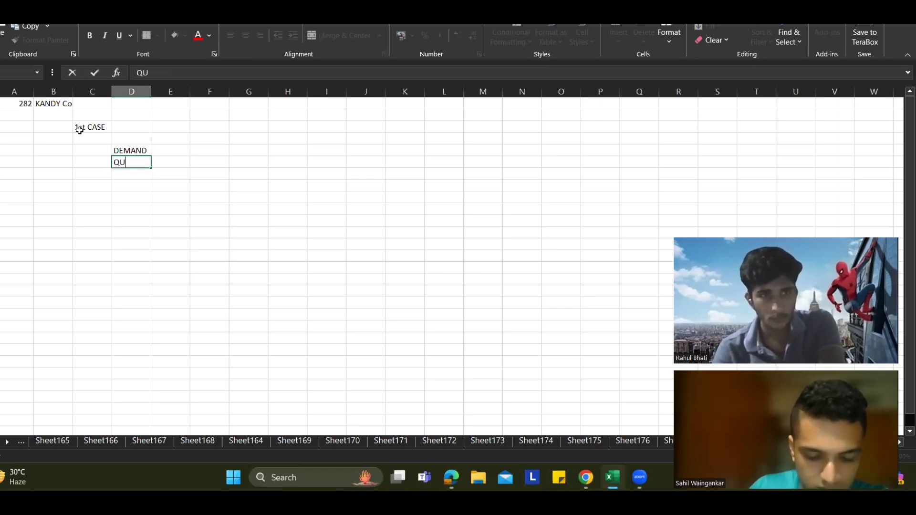
text(NA)
key(BackSpace)
key(BackSpace)
text(ANTITY)
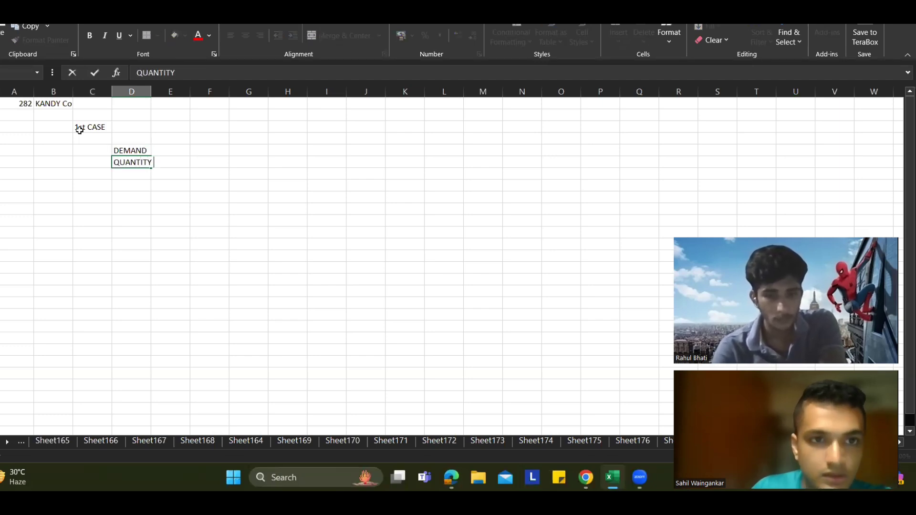
key(Return)
Enter the labels Q, Co and Ch in cells D6 to D8 under DEMAND
key(alt+Tab)
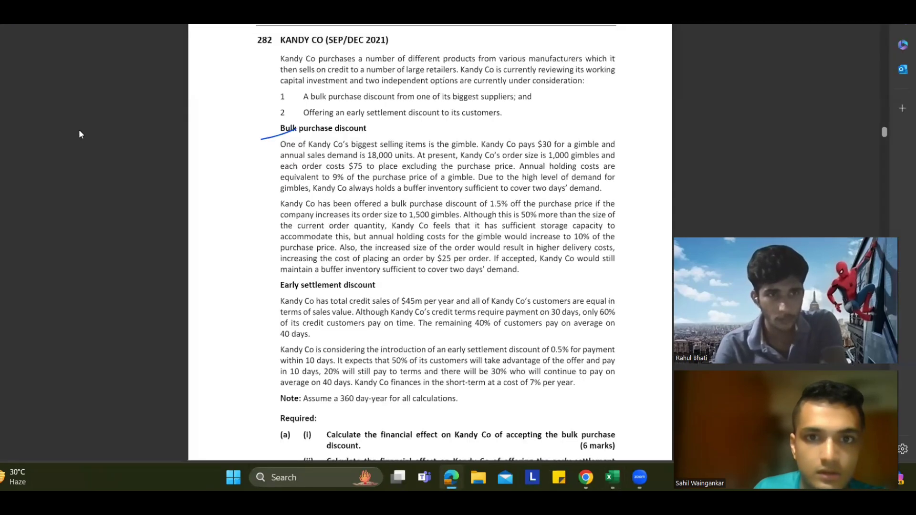
key(alt+Tab)
key(Up)
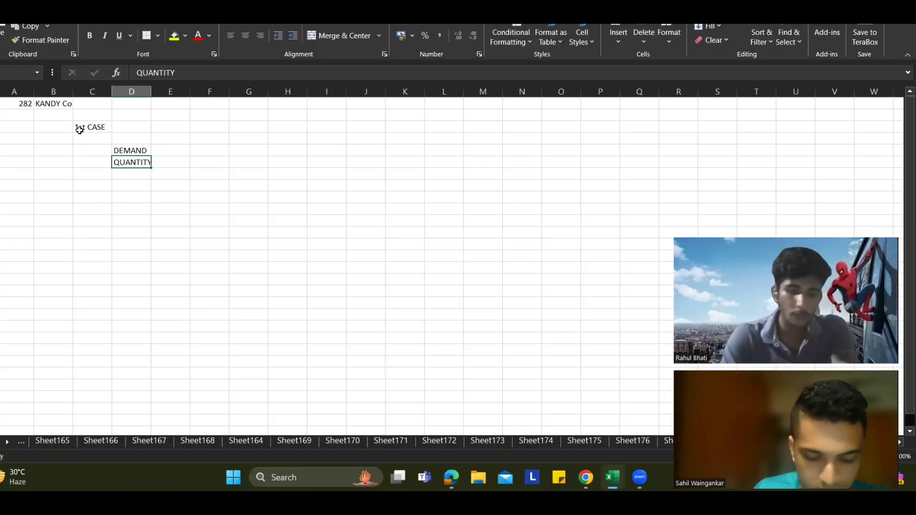
text(Q)
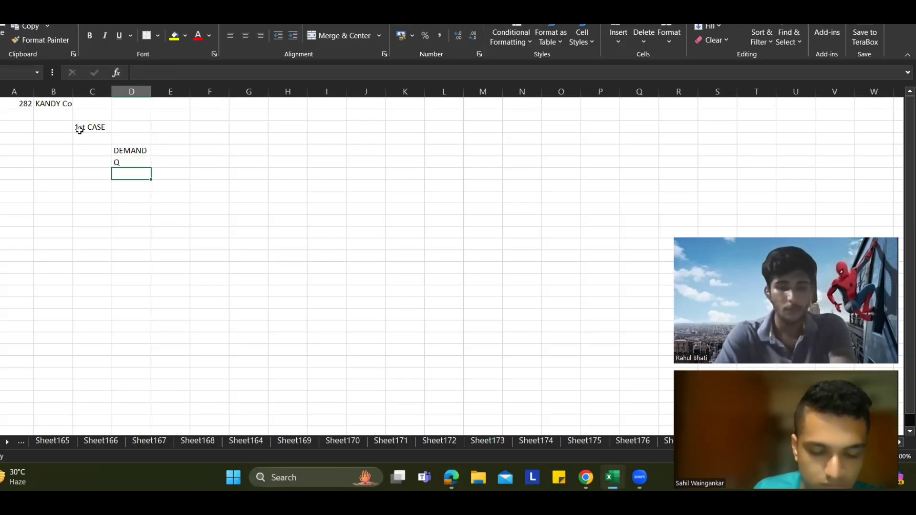
key(alt+Tab)
key(alt+Tab)
text(Co)
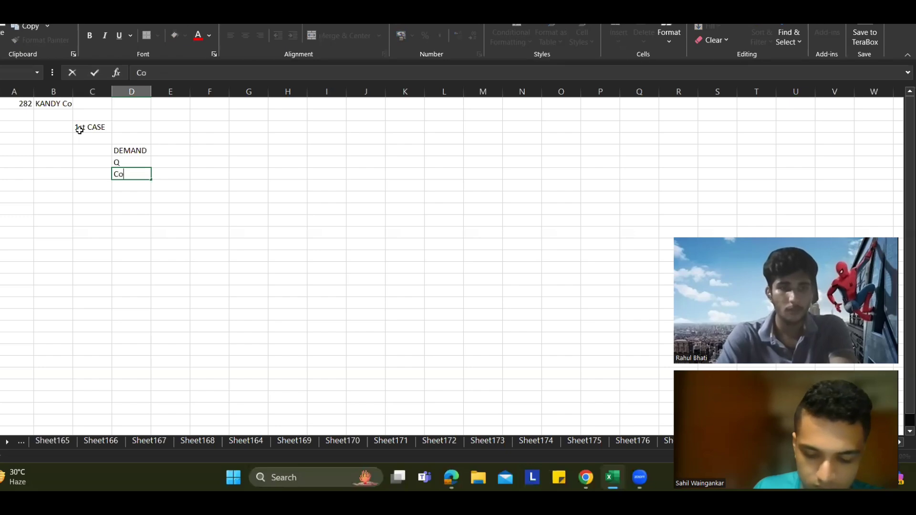
key(Return)
text(Ch)
key(Tab)
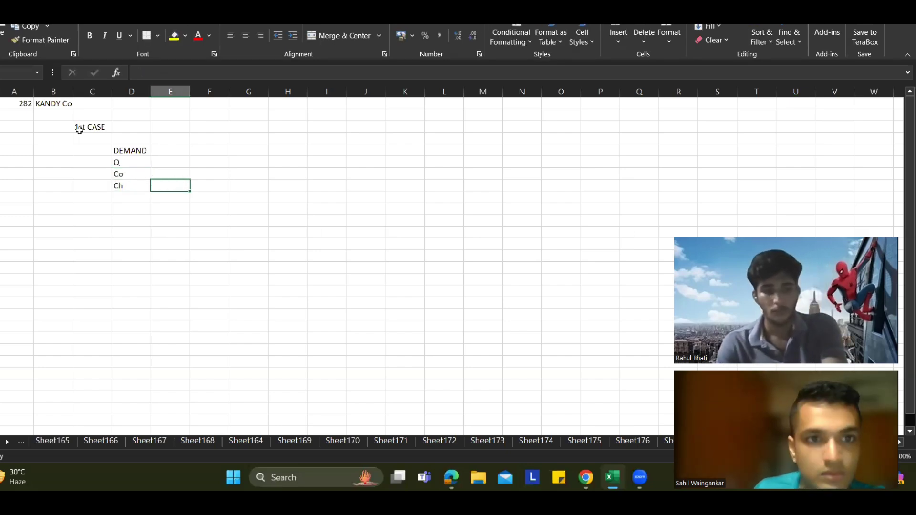
Fill in the demand as 18000 in E5 and the order quantity Q as 1000 in E6, taken from the question
key(Up)
key(Up)
key(alt+Tab)
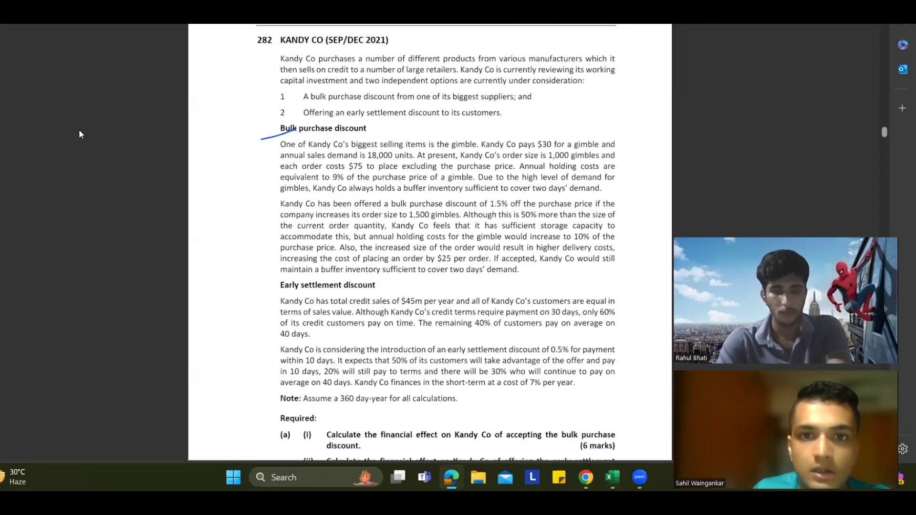
key(alt+Tab)
text(18000)
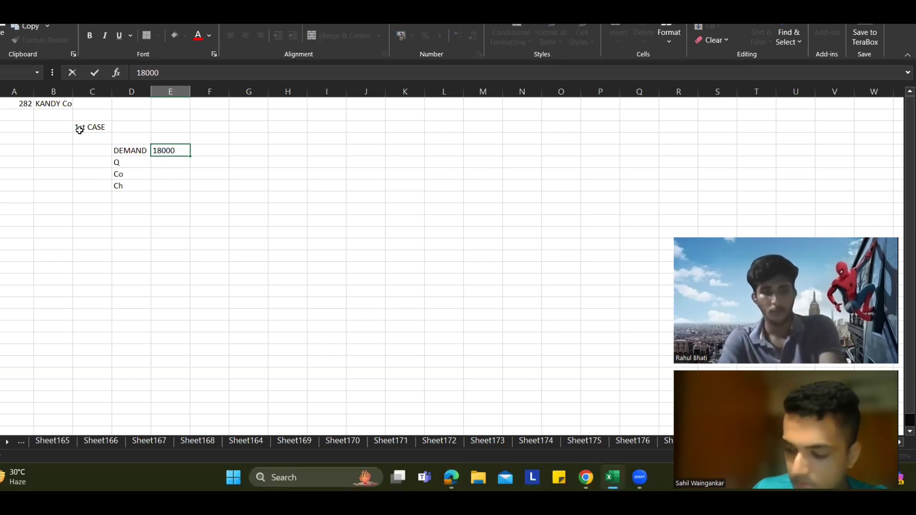
key(Return)
text(1000)
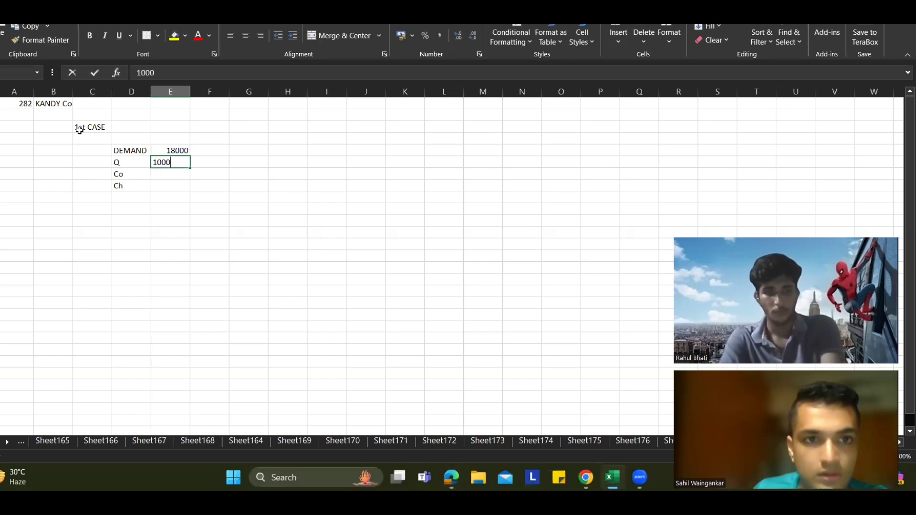
Look up the current cost per order in the question and enter 75 for Co in cell E7
key(alt+Tab)
key(alt+Tab)
key(alt+Tab)
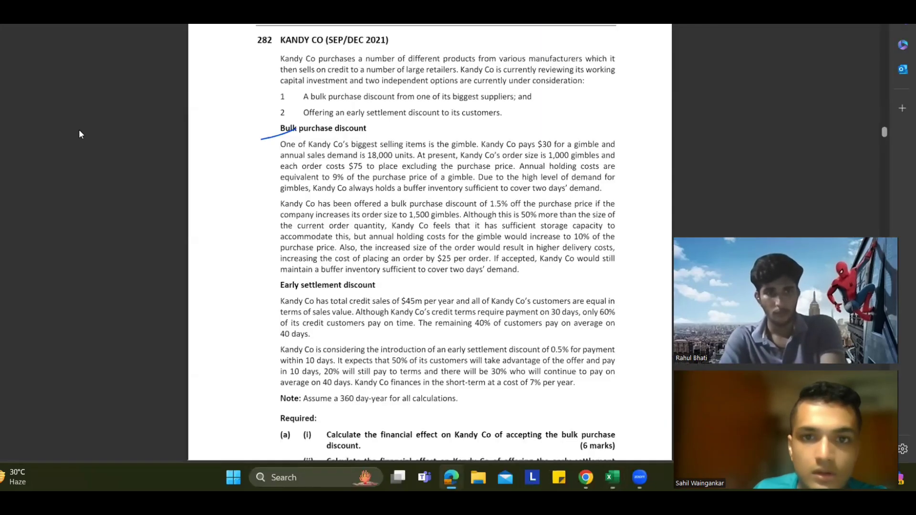
key(alt+Tab)
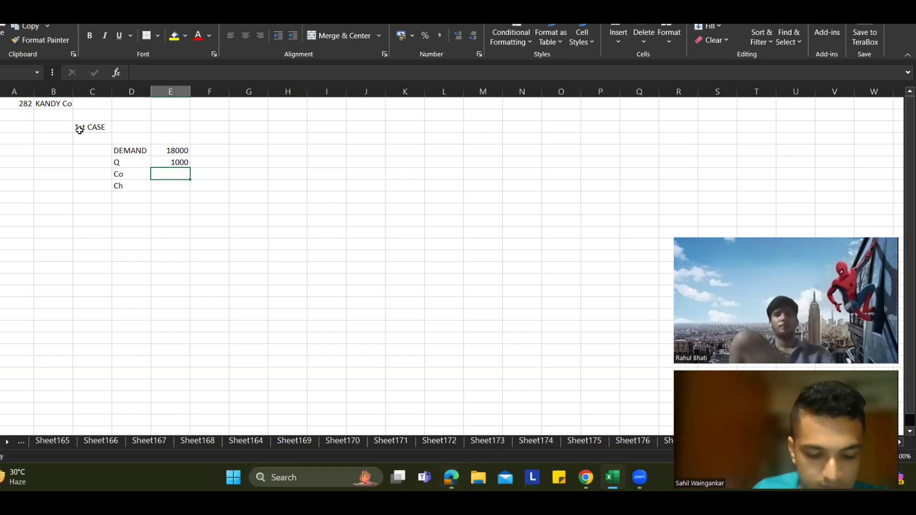
text(75)
click(79, 130)
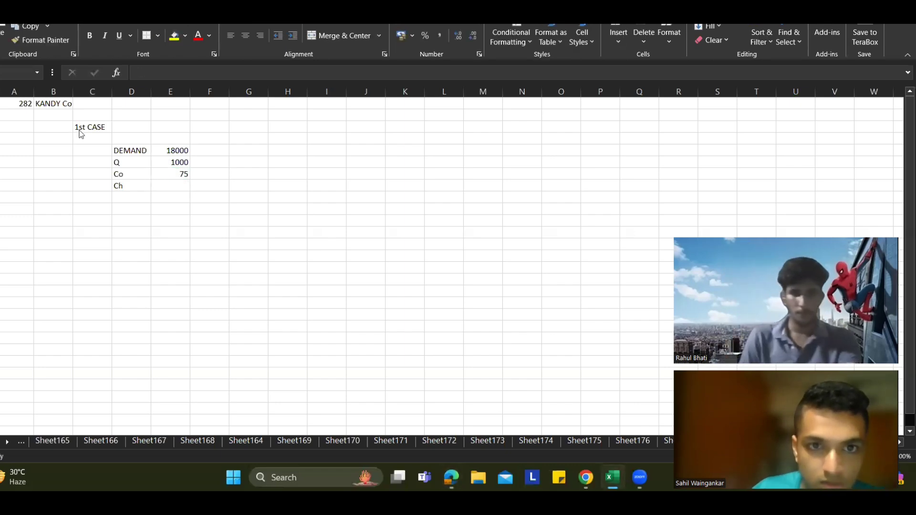
Add a "Purchase price" row below Ch, with the label in D9 and the value 30 in E9
key(alt+Tab)
key(alt+Tab)
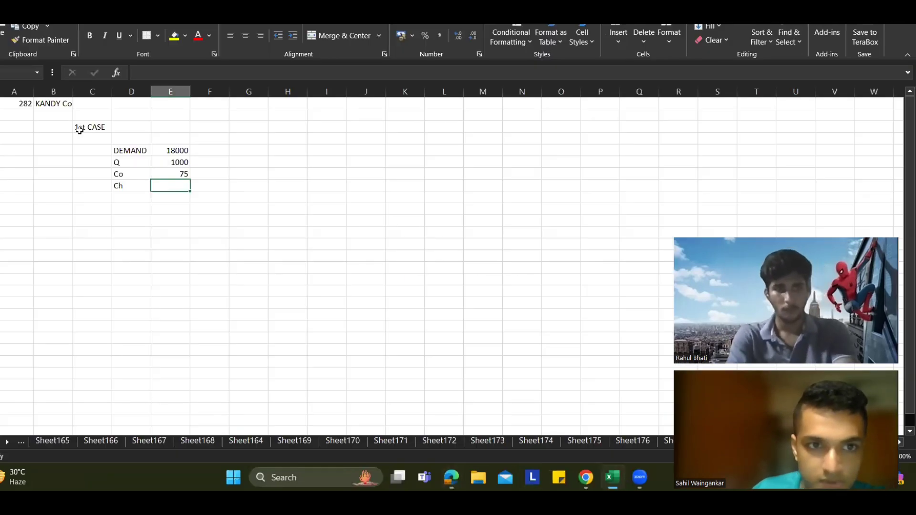
key(Left)
key(Down)
text(P)
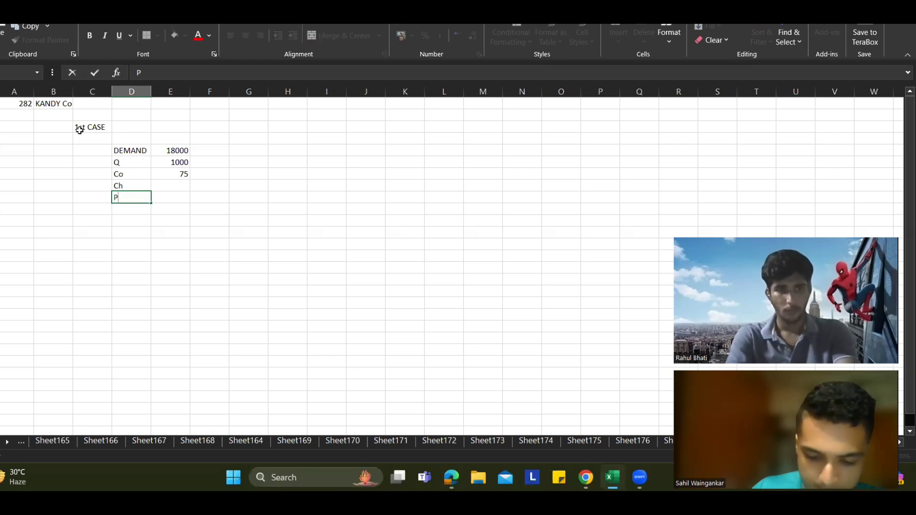
text(urchase price)
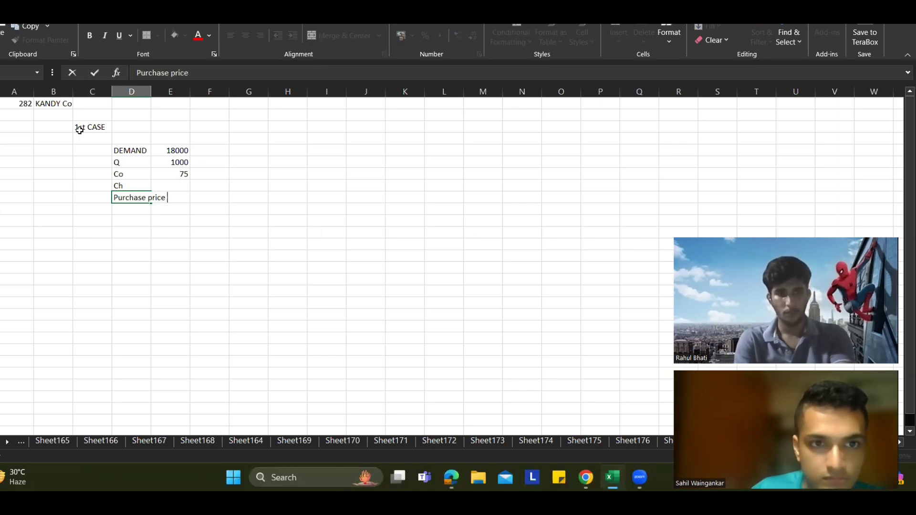
key(Tab)
text(30)
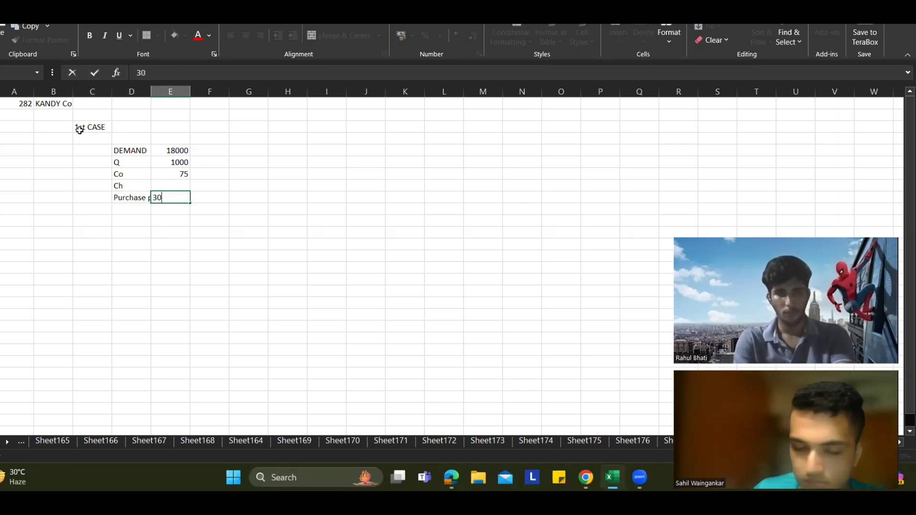
Calculate the holding cost Ch in E8 as 9% of the purchase price in E9 with a formula
key(Up)
text(=)
key(Down)
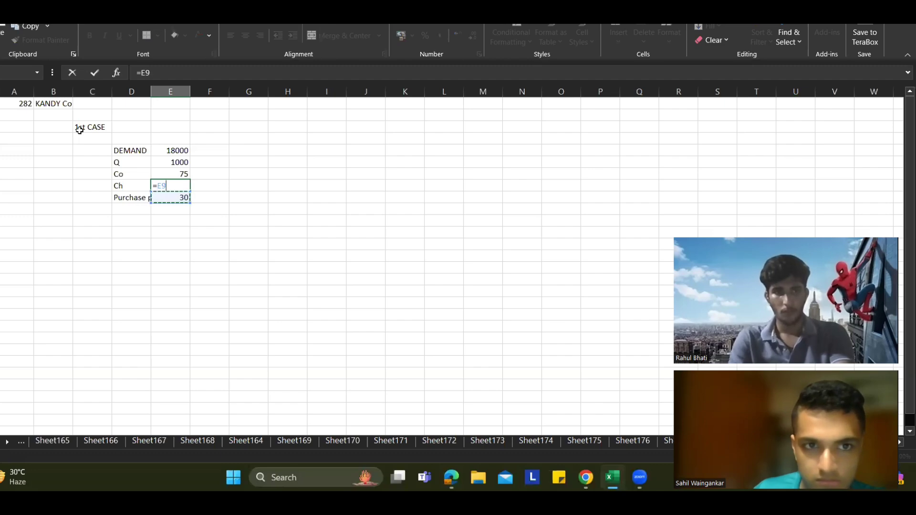
text(09)
key(Return)
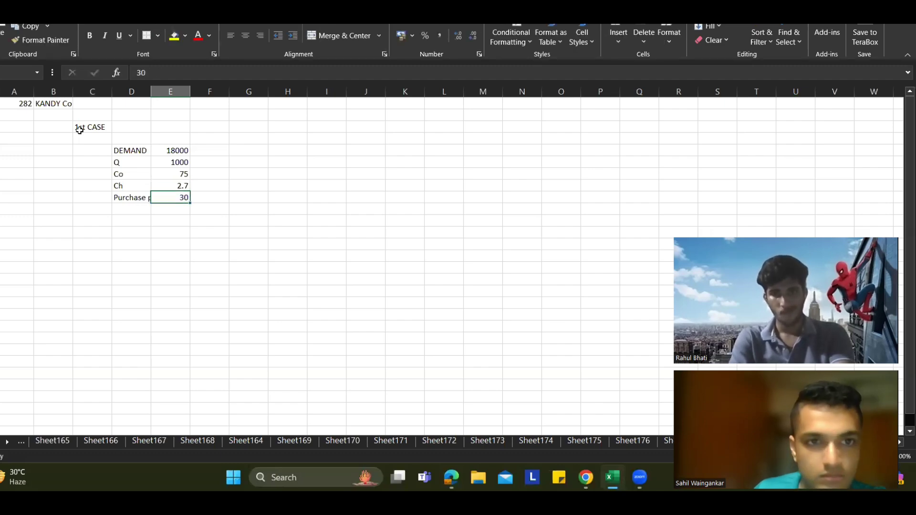
Review the Kandy Co question's bulk purchase discount details and its list of requirements in the document
key(alt+Tab)
key(alt+Tab)
key(Down)
key(Left)
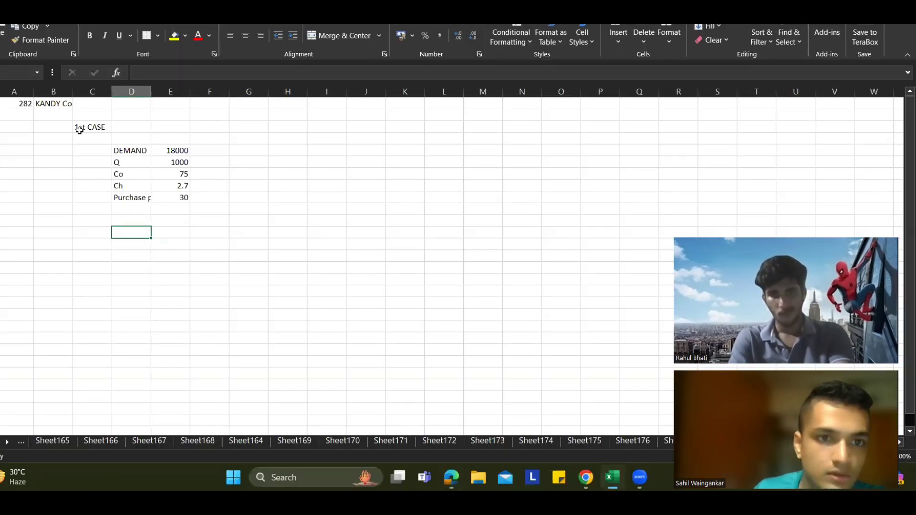
key(Left)
key(alt+Tab)
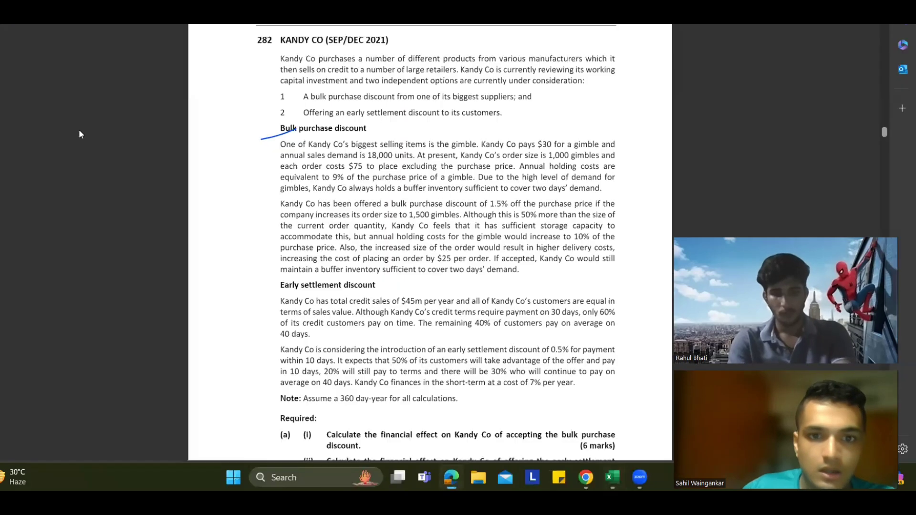
scroll(241, 170, down, 6)
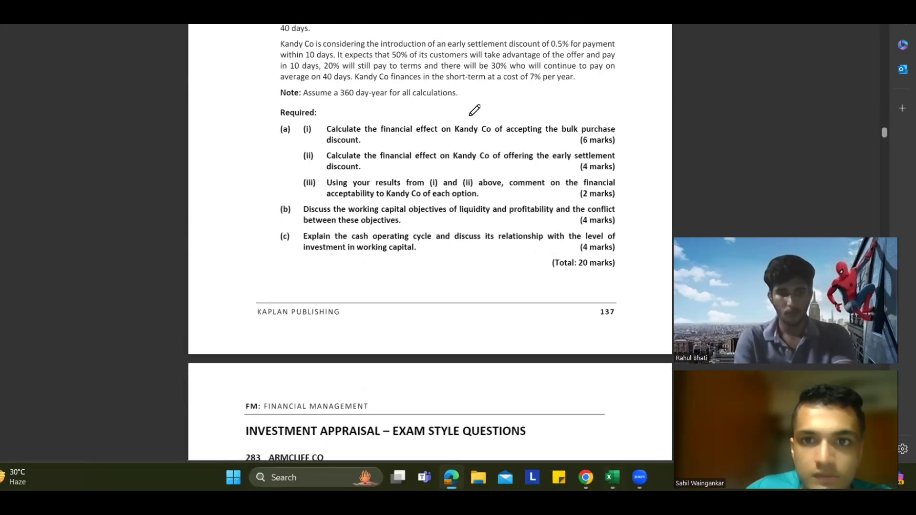
scroll(411, 106, up, 1)
scroll(413, 100, up, 5)
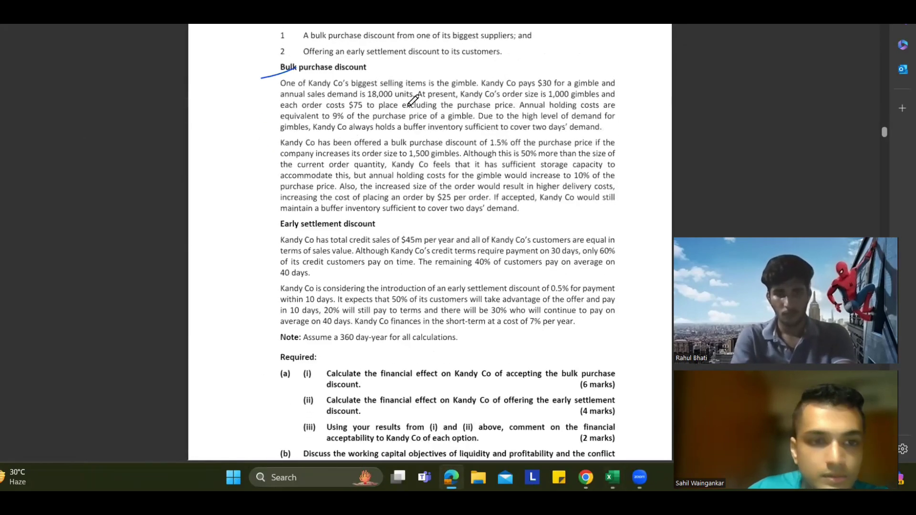
Return to the Excel worksheet and label item 1 in row 12 as PURCHASE COST in cell D12
key(alt+Tab)
text(purc)
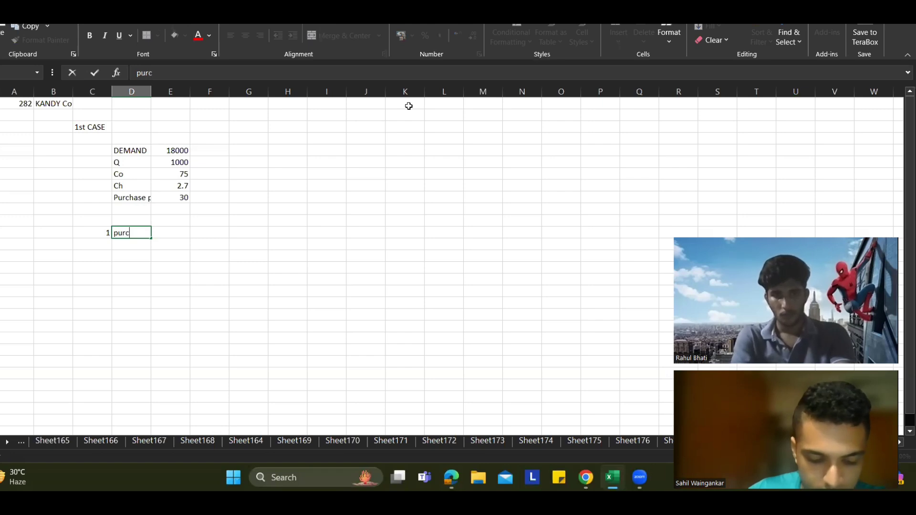
text(hasge)
key(BackSpace)
key(BackSpace)
key(BackSpace)
key(BackSpace)
key(BackSpace)
key(BackSpace)
key(BackSpace)
key(BackSpace)
key(BackSpace)
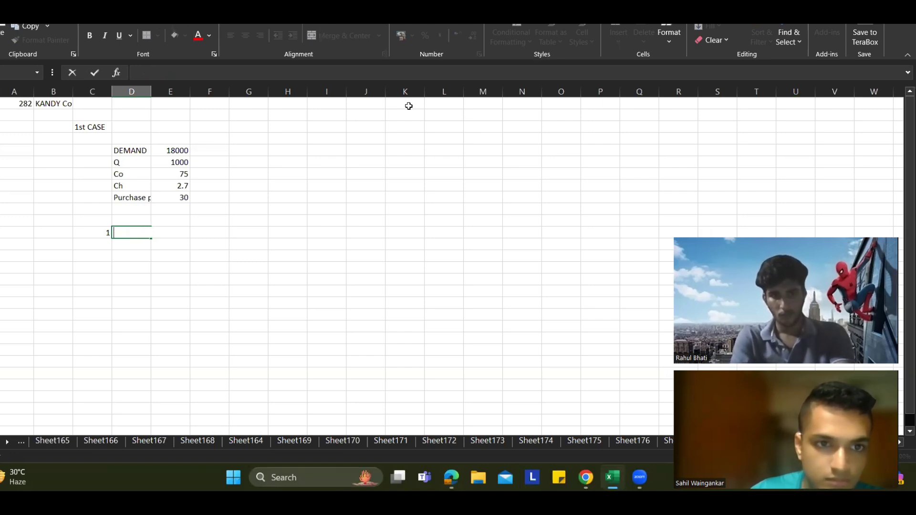
text(PURCHASE)
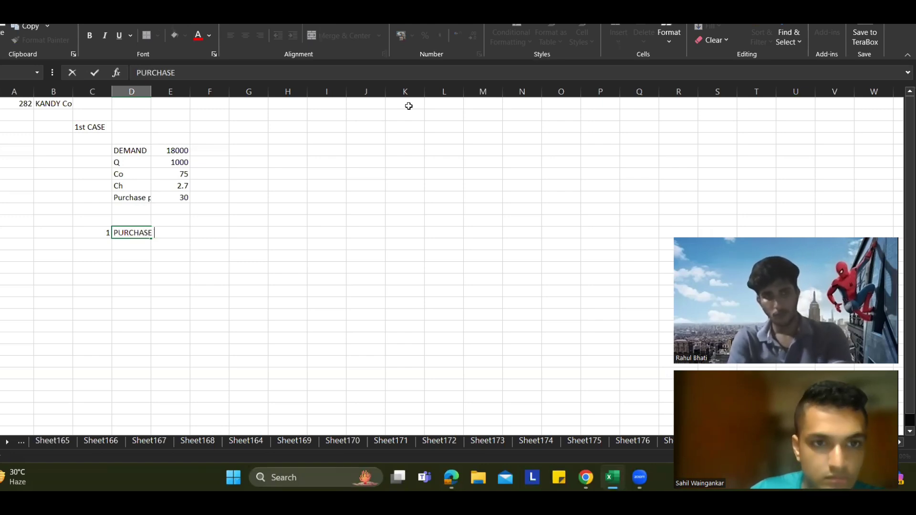
text( COST)
key(Return)
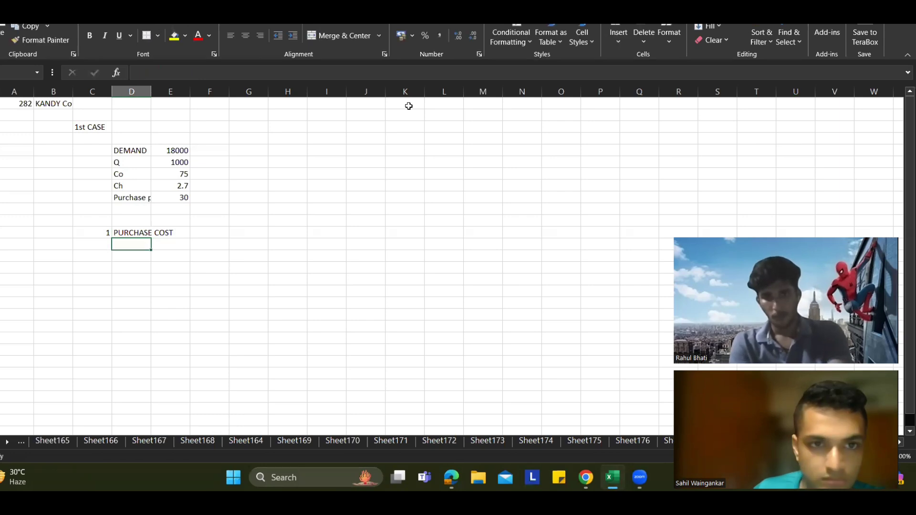
Add a "Demand" label in E14 and link F14 to the demand value in E5
key(Right)
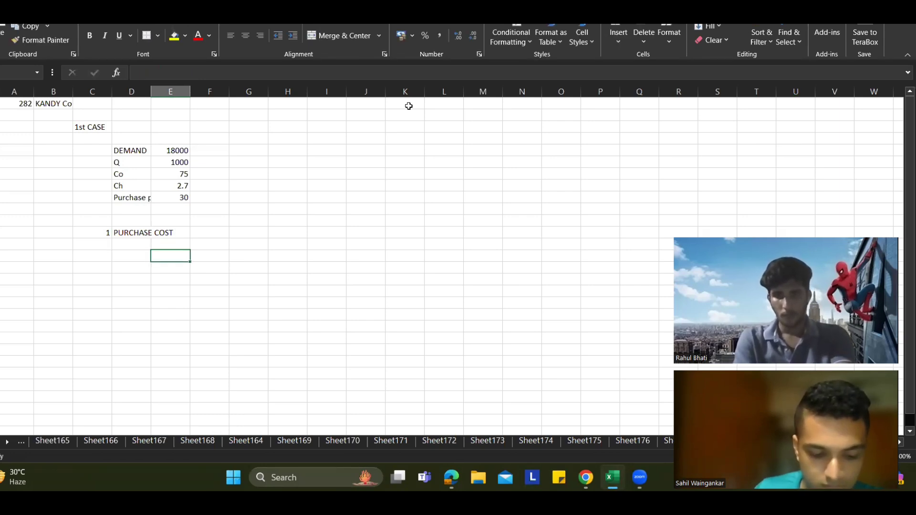
text(Demand)
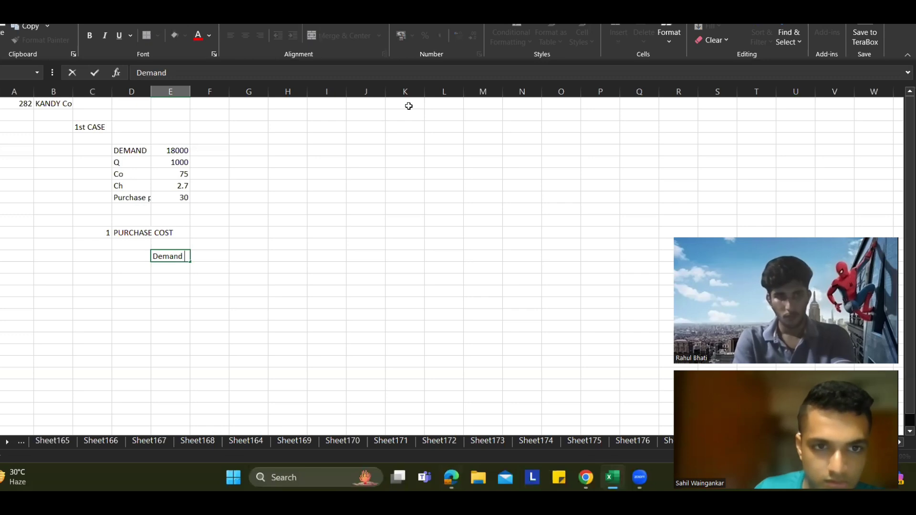
key(Right)
text(=)
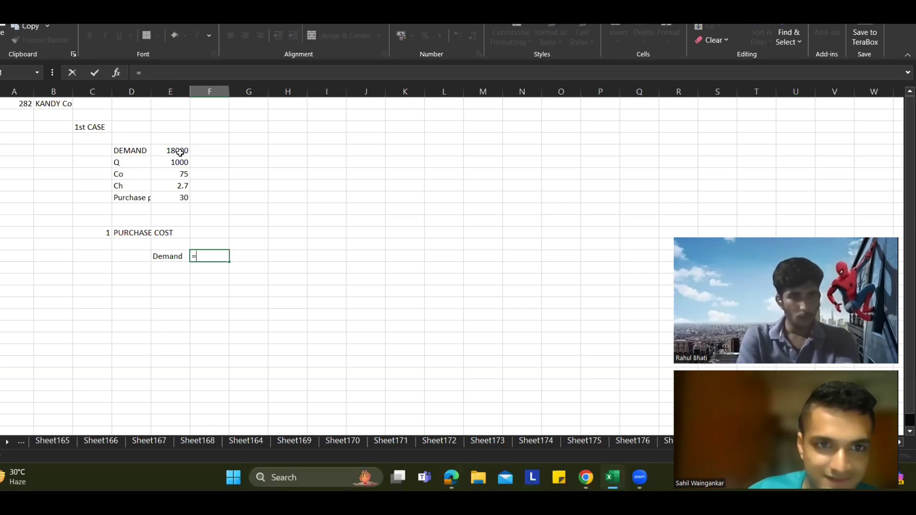
click(179, 151)
key(Return)
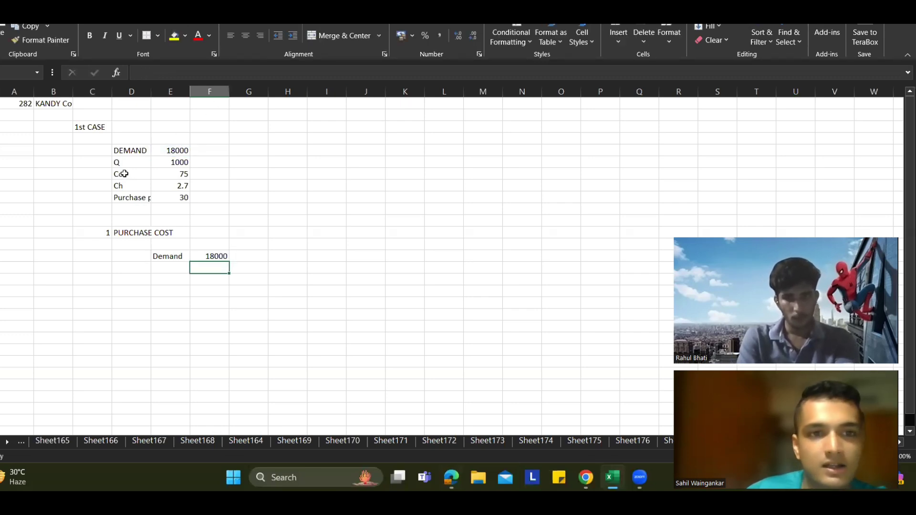
Copy the Purchase price label and value from D9:E9 into E15:F15
drag(131, 196, 164, 197)
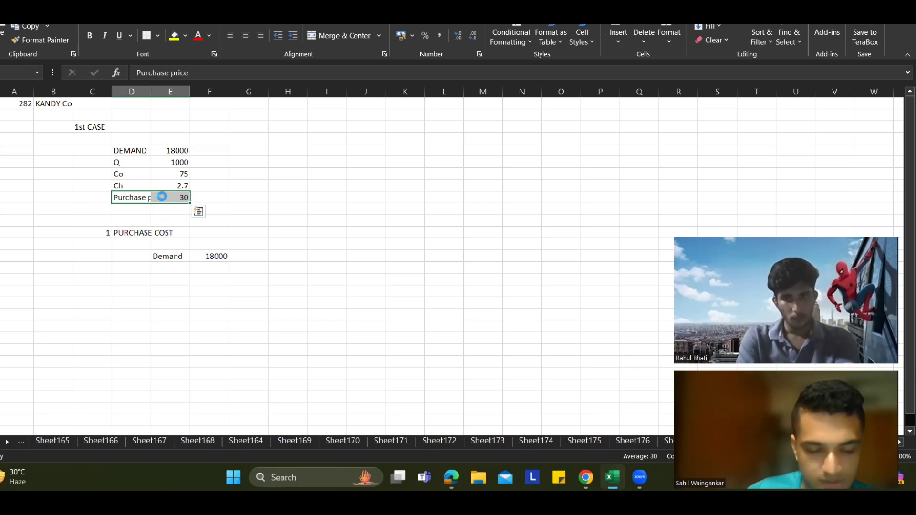
key(ctrl+c)
click(171, 270)
key(ctrl+v)
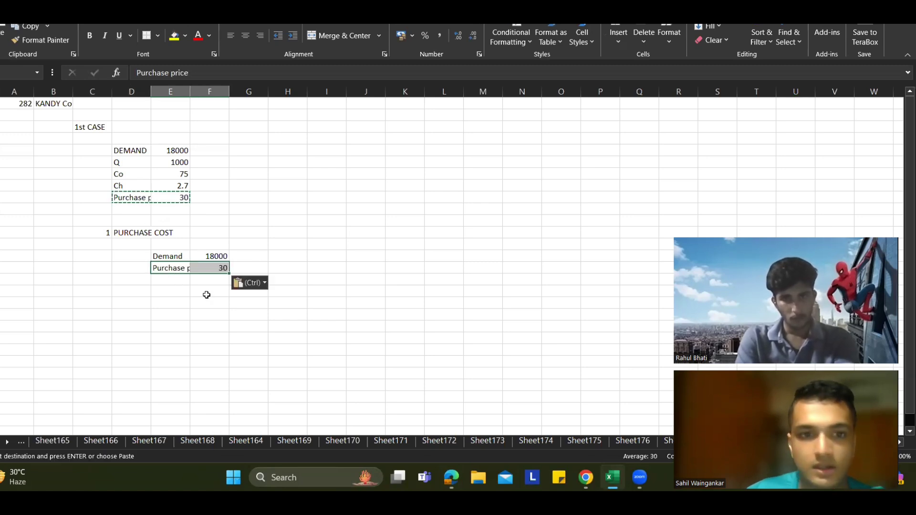
Label cell E17 in capitals as the purchase cost
click(168, 289)
text(purchase)
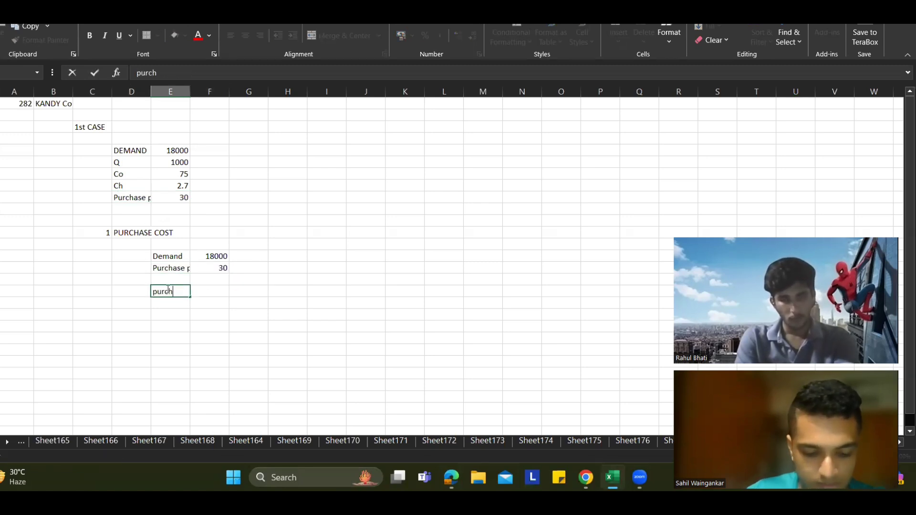
key(BackSpace)
key(BackSpace)
key(BackSpace)
key(BackSpace)
key(BackSpace)
key(BackSpace)
key(BackSpace)
key(BackSpace)
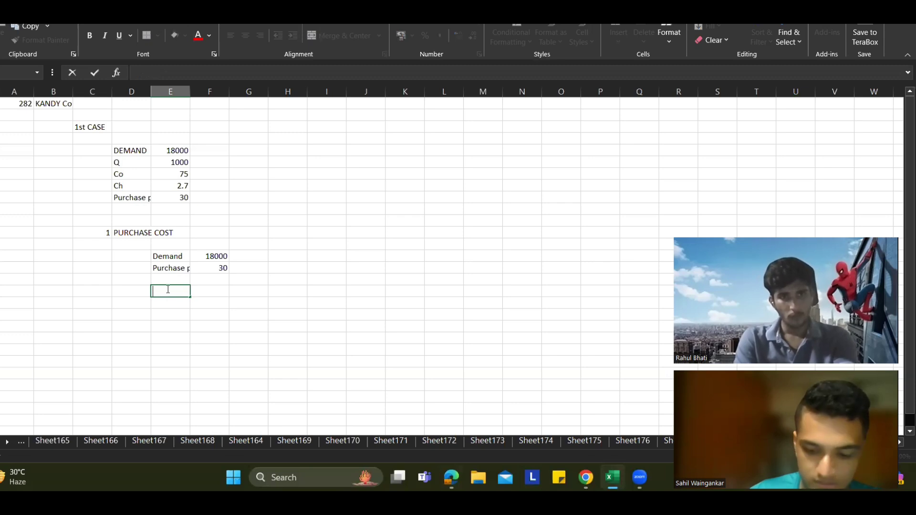
text(PURCHASE CO)
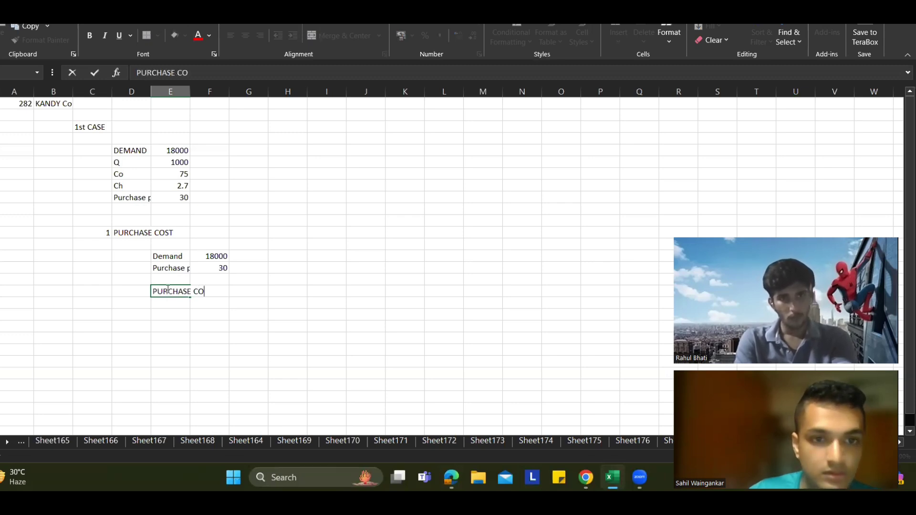
Calculate the purchase cost in F17 by multiplying the purchase price in F15 by the demand in F14
key(Tab)
text(=)
key(Up)
key(Up)
key(Up)
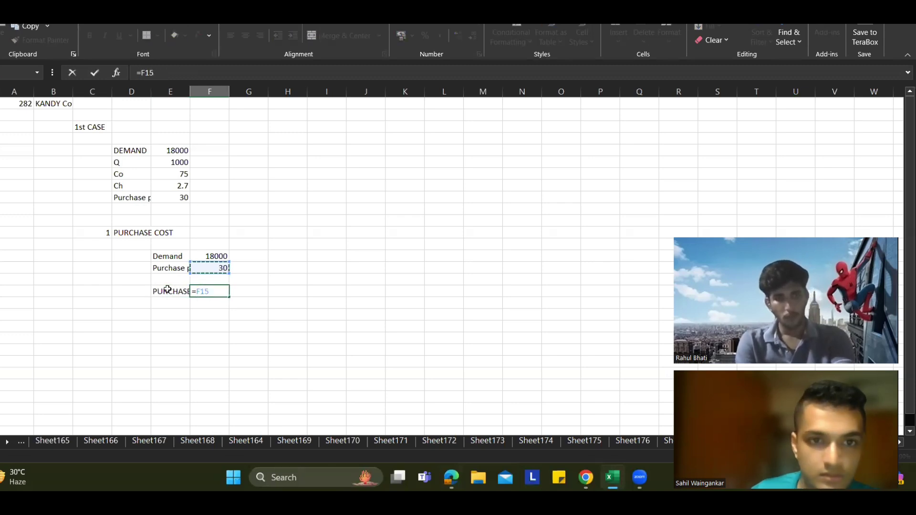
text(*)
key(Up)
key(Up)
key(Return)
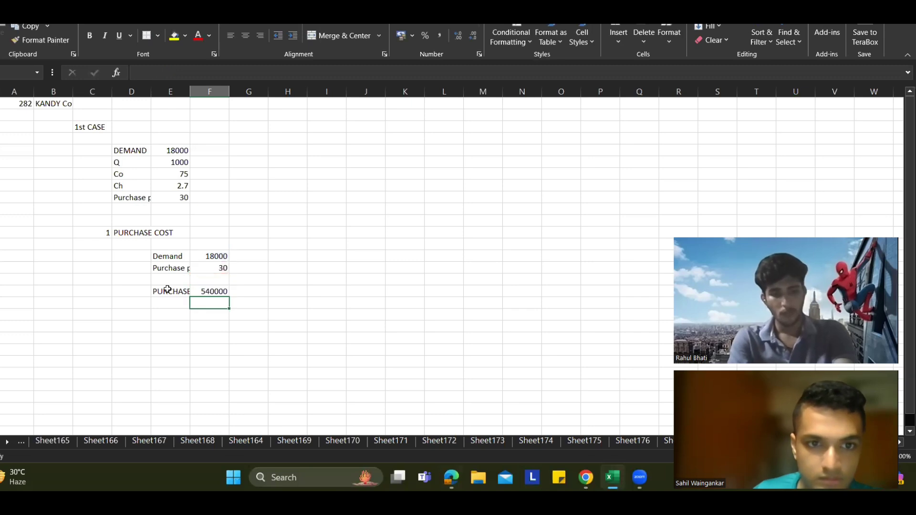
Add item 2 in row 19, with the number in C19 and the heading HOLDING COSTS in D19
key(Left)
key(Left)
key(Down)
key(Left)
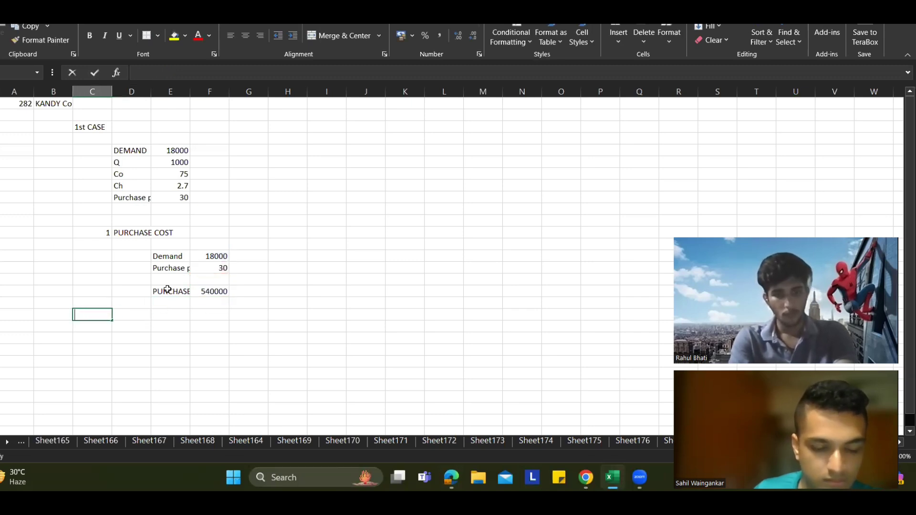
text(2)
key(Tab)
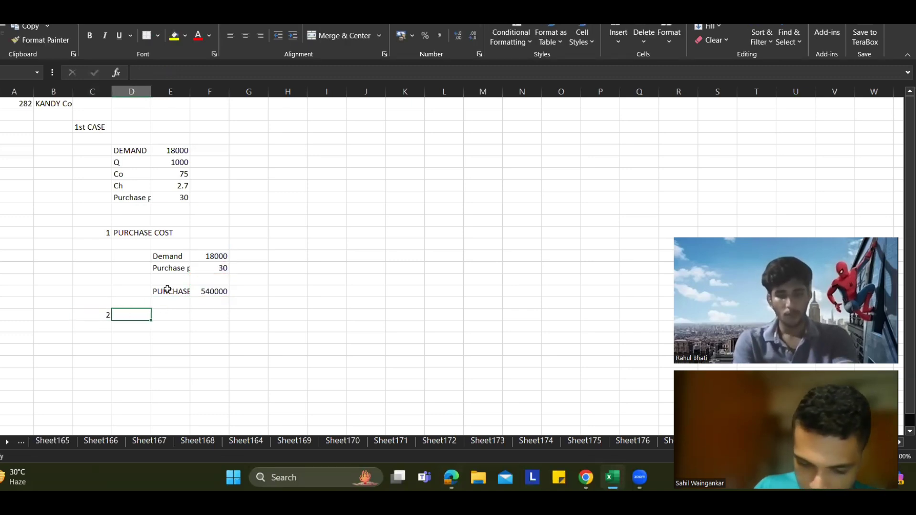
text(HOLDIN)
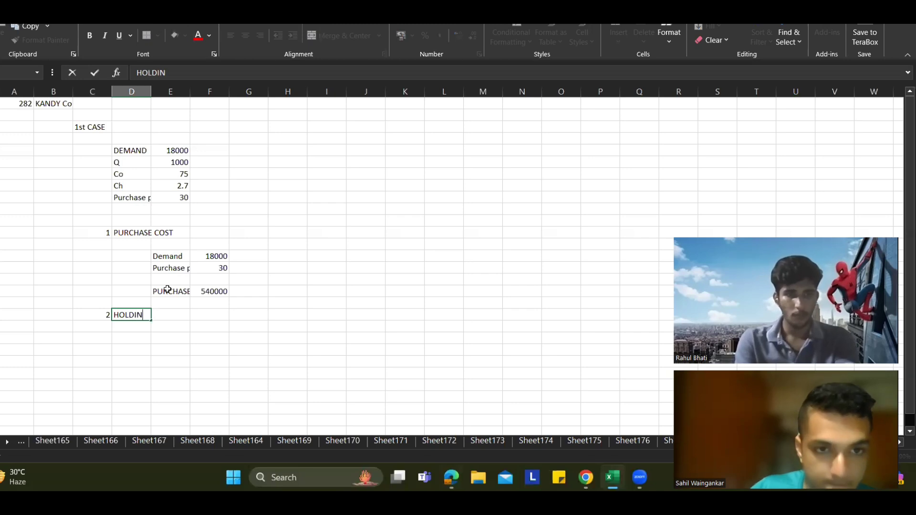
text(G COSTS)
Enter the heading ORDERING COSTS in D26, leaving blank rows below HOLDING COSTS
key(Return)
key(Return)
key(Return)
key(Return)
key(Return)
key(Return)
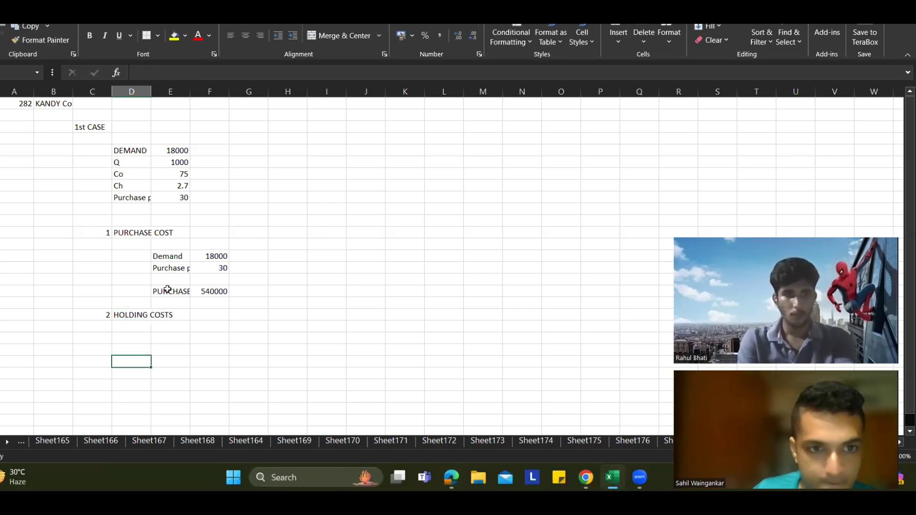
key(Return)
text(ORD)
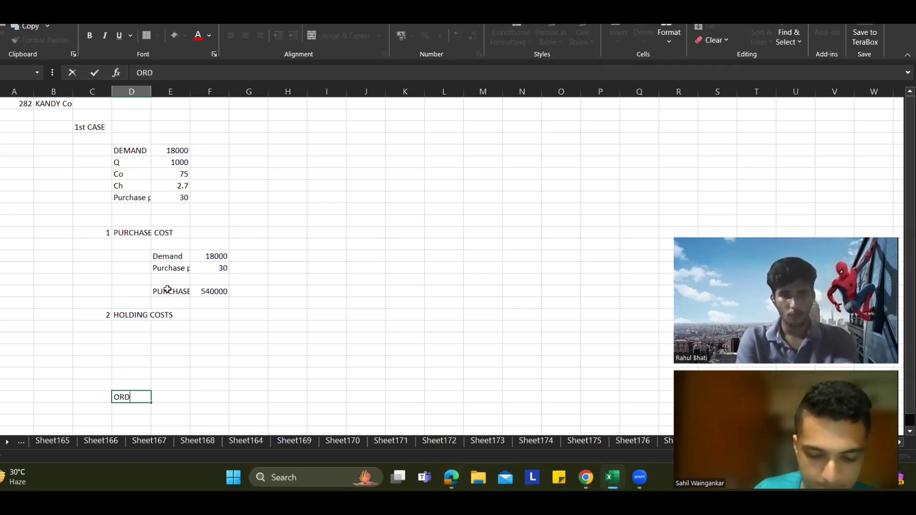
text(ERING COSTS)
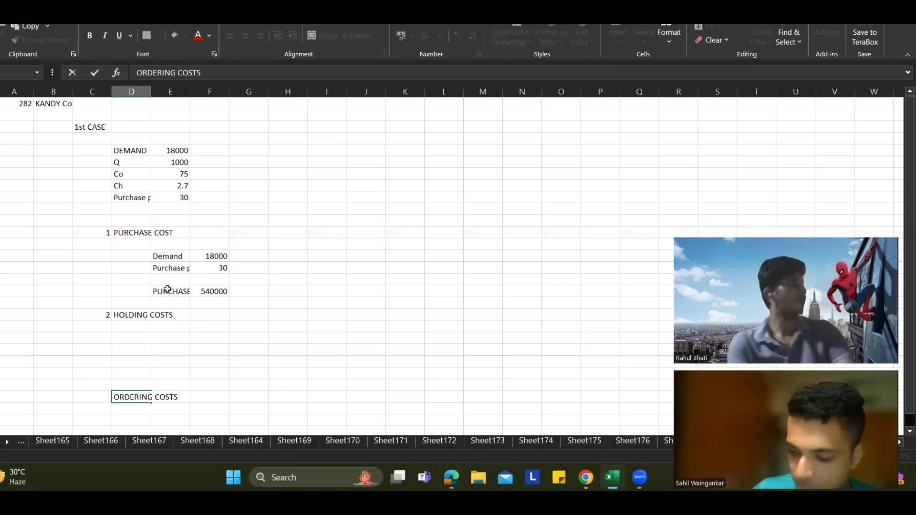
Copy the HOLDING COSTS heading text from D19 into cell E21, leaving D19 as it was
key(Right)
key(Up)
key(Up)
key(Up)
key(Up)
key(Up)
key(Up)
key(Up)
key(Left)
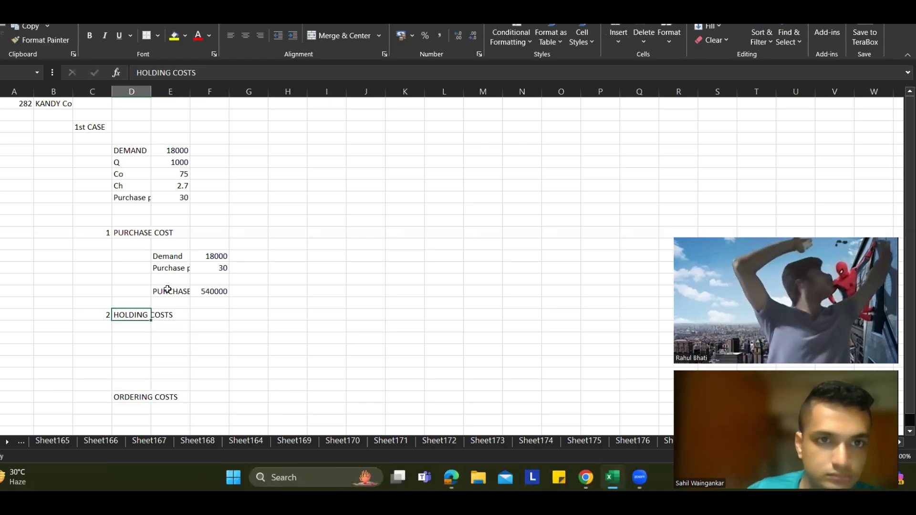
text(COSTS)
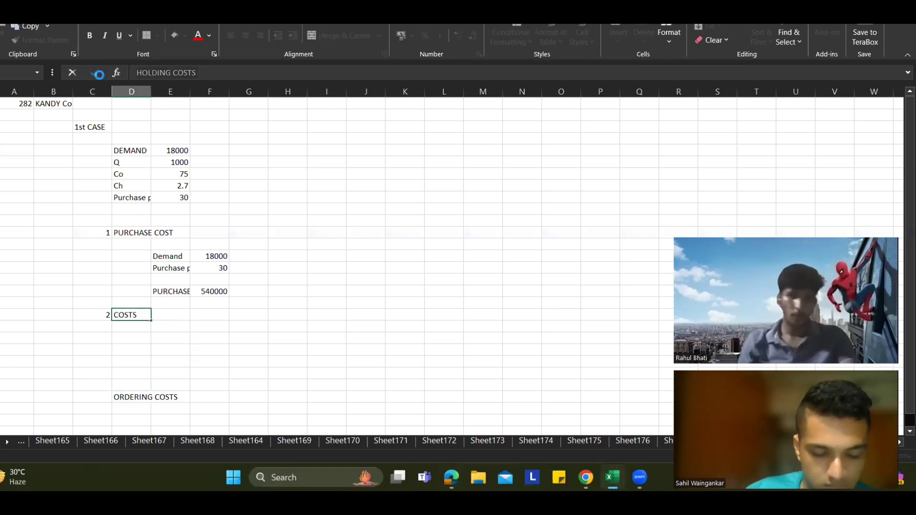
click(181, 341)
click(190, 73)
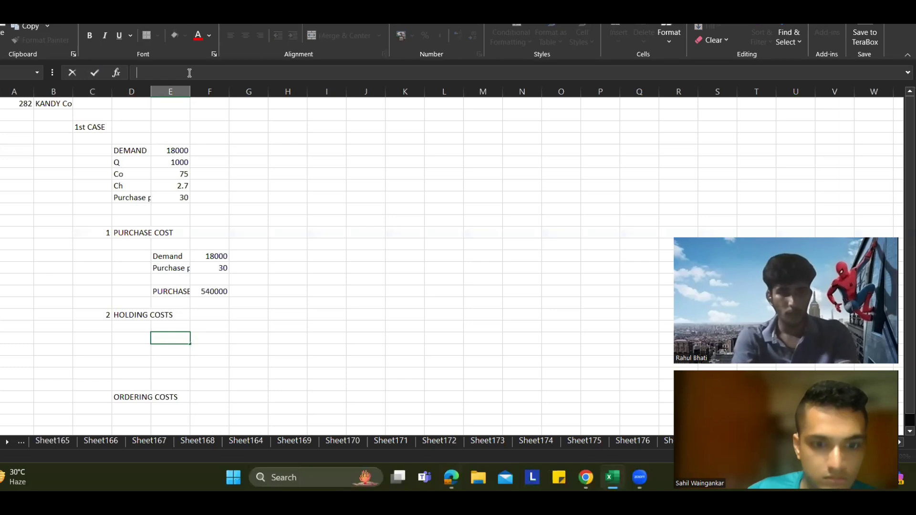
key(ctrl+v)
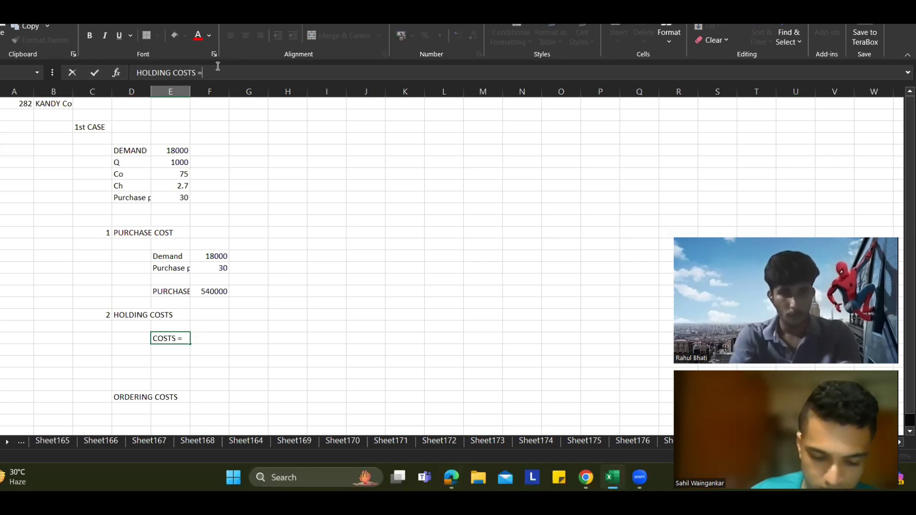
Complete the text in E21 to read "HOLDING COSTS = Ch * Average inventory"
text(= Ch )
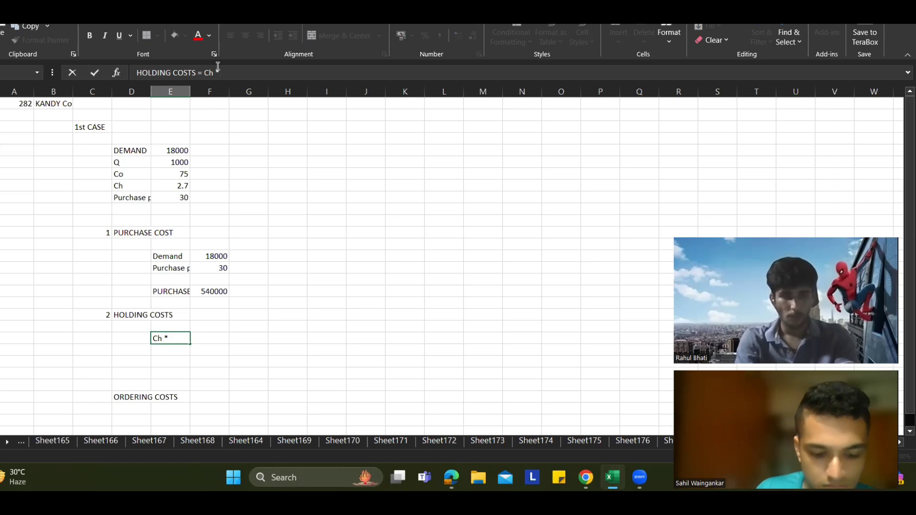
text(* A)
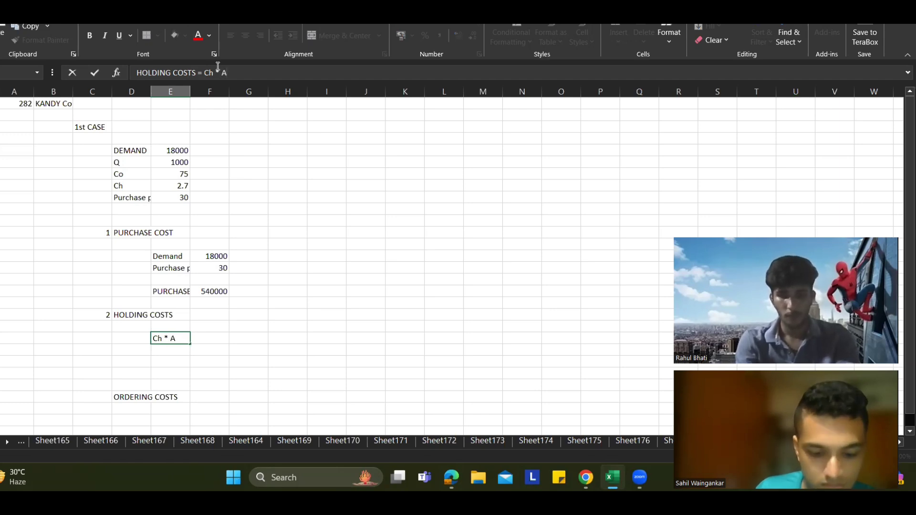
text(verage inv)
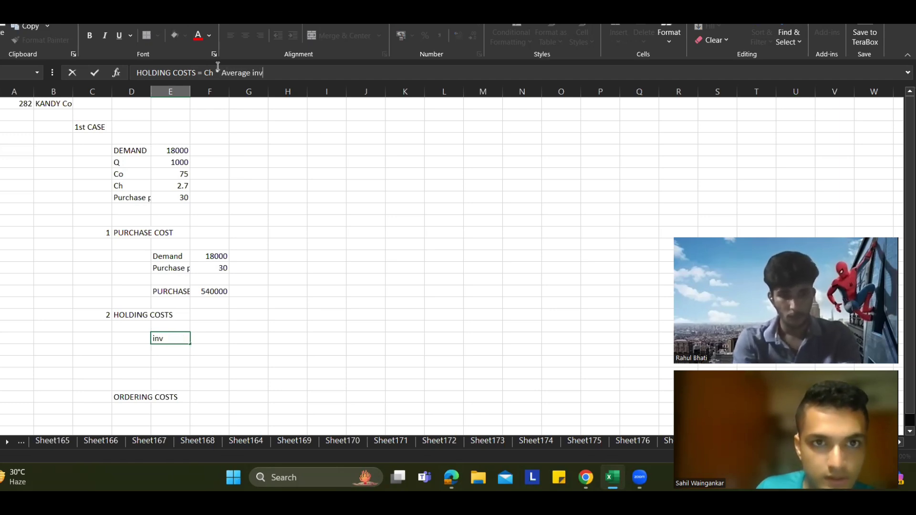
text(entor)
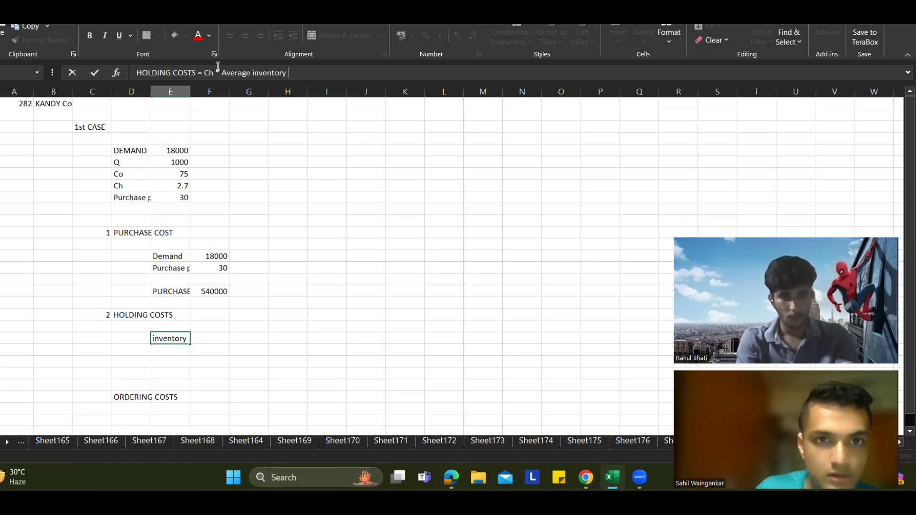
text(y)
key(Return)
Make the item numbers and cost headings in C12:D27 bold
key(Up)
key(Up)
key(Up)
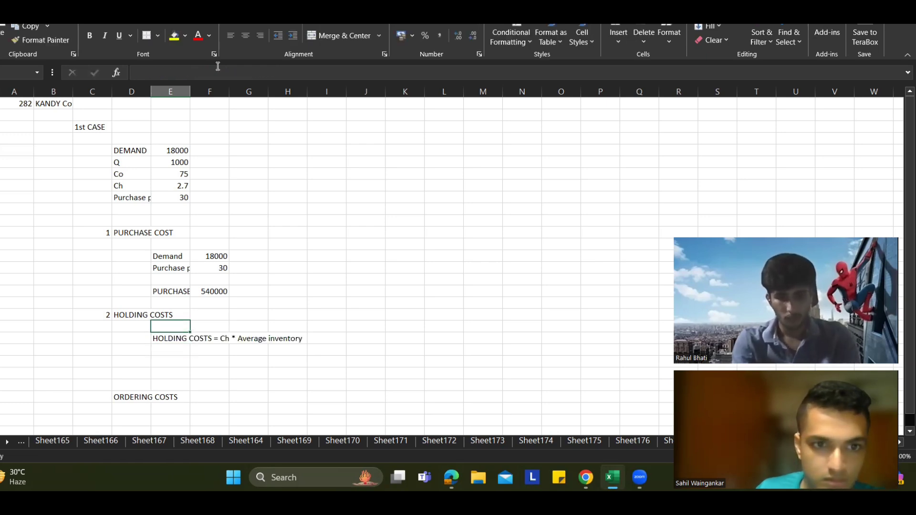
key(Left)
key(Left)
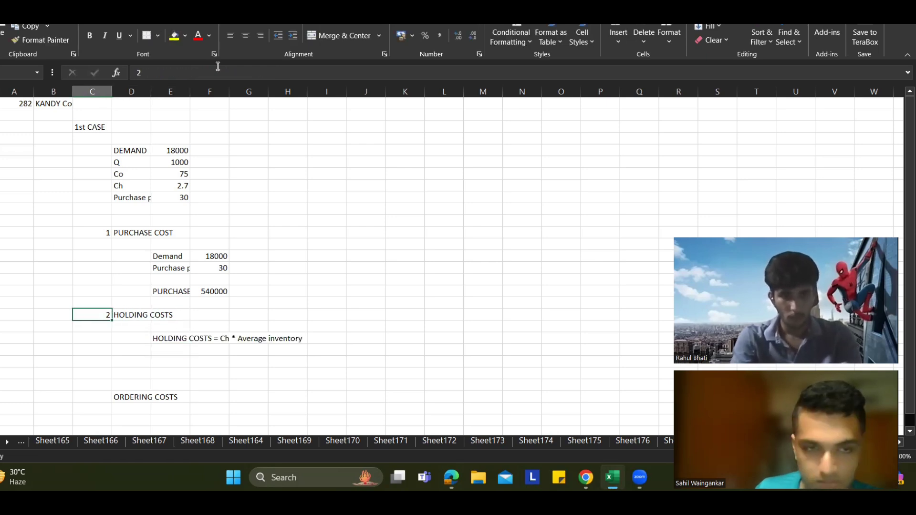
key(Up)
key(Up)
key(Up)
key(Up)
key(Up)
key(Up)
key(Up)
key(shift+Right)
key(shift+Down)
key(shift+Down)
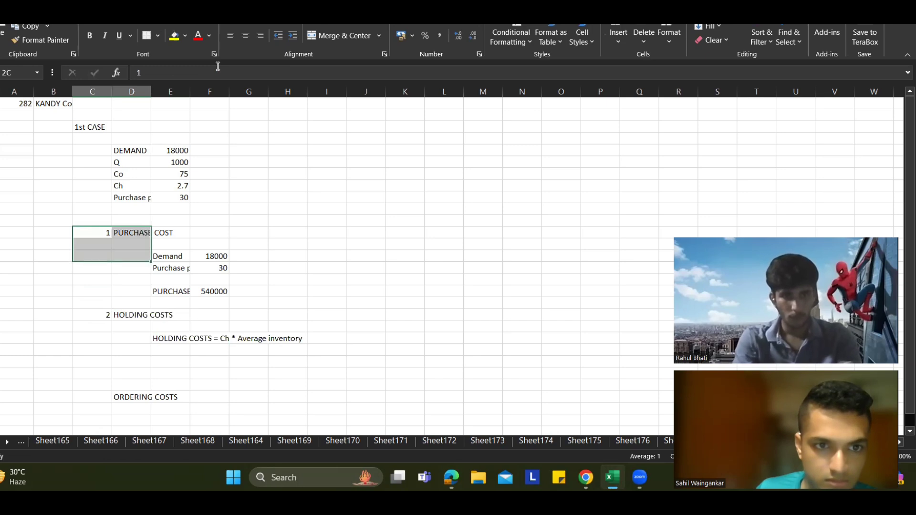
key(shift+Down)
key(shift+Down)
key(shift+Down)
key(shift+Down)
key(shift+Down)
key(shift+Down)
key(shift+Down)
key(shift+Down)
key(shift+Down)
key(shift+Down)
key(shift+Down)
key(shift+Down)
key(shift+Down)
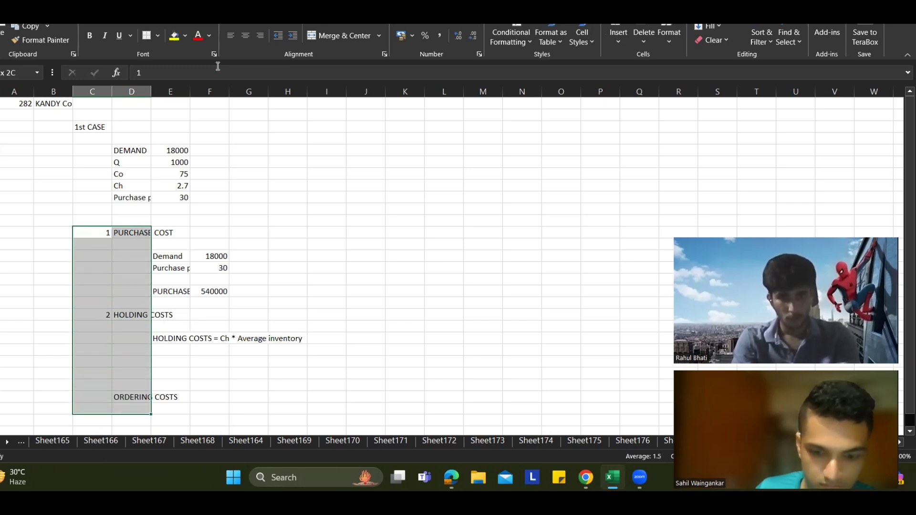
key(ctrl+b)
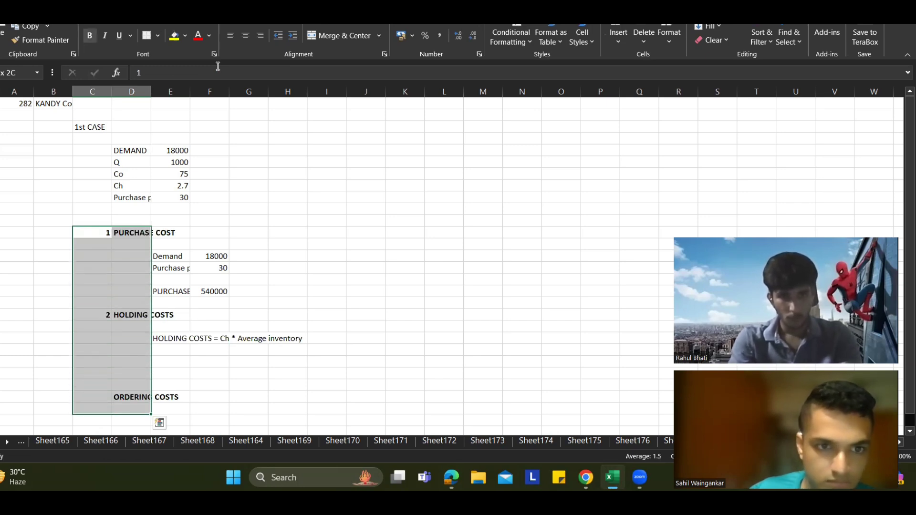
Number the ORDERING COSTS heading as item 3 in C26
click(103, 396)
text(3)
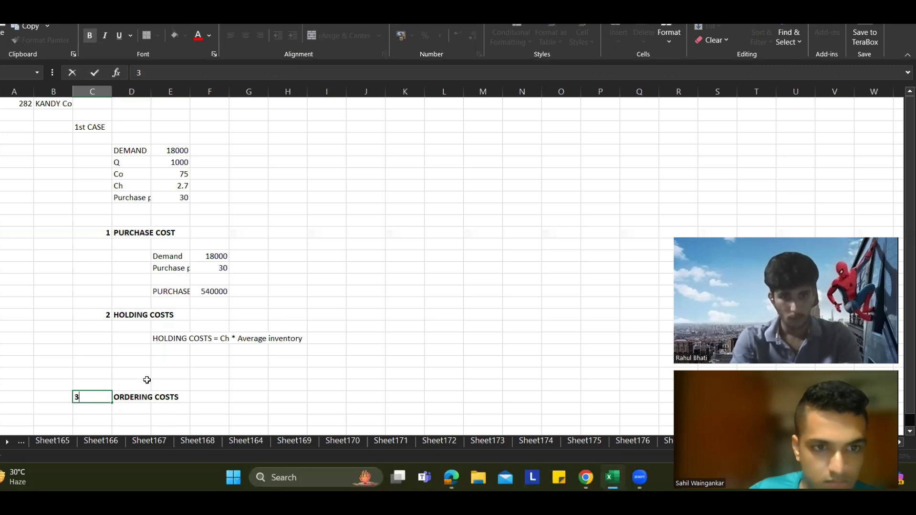
click(173, 361)
Add the Ch label in E23 under the holding cost formula text and link F23 to the Ch value in E8
drag(125, 185, 163, 186)
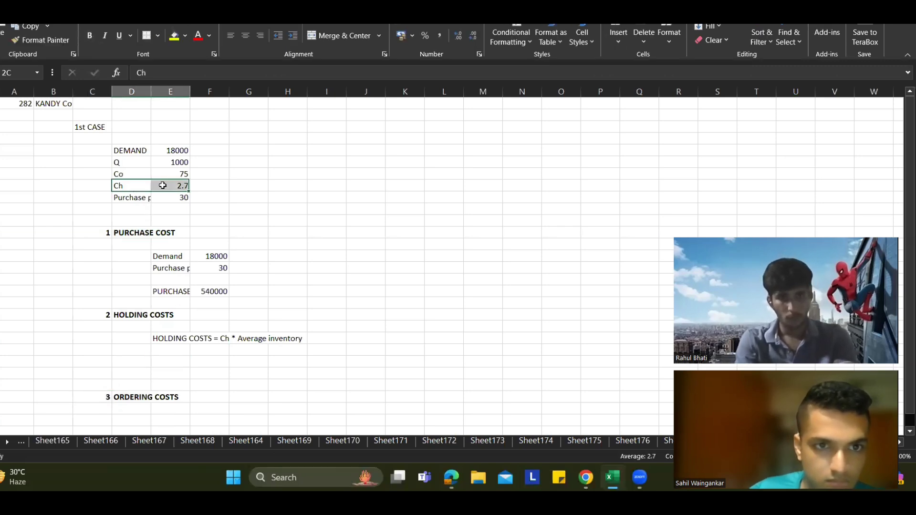
key(ctrl+c)
click(175, 360)
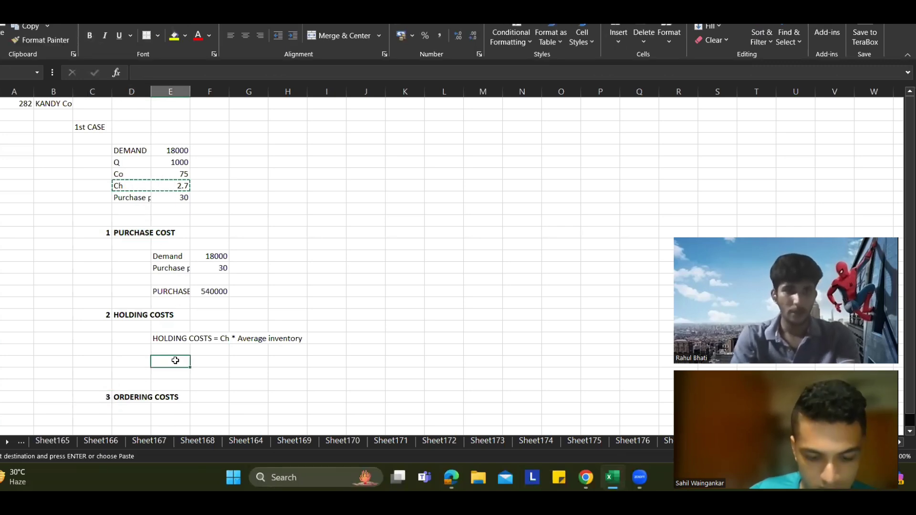
key(ctrl+v)
click(216, 361)
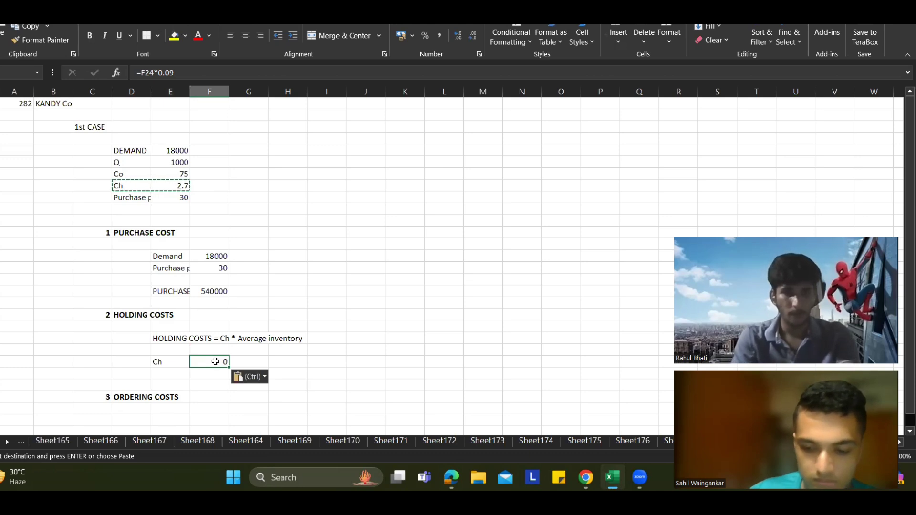
text(=)
click(181, 184)
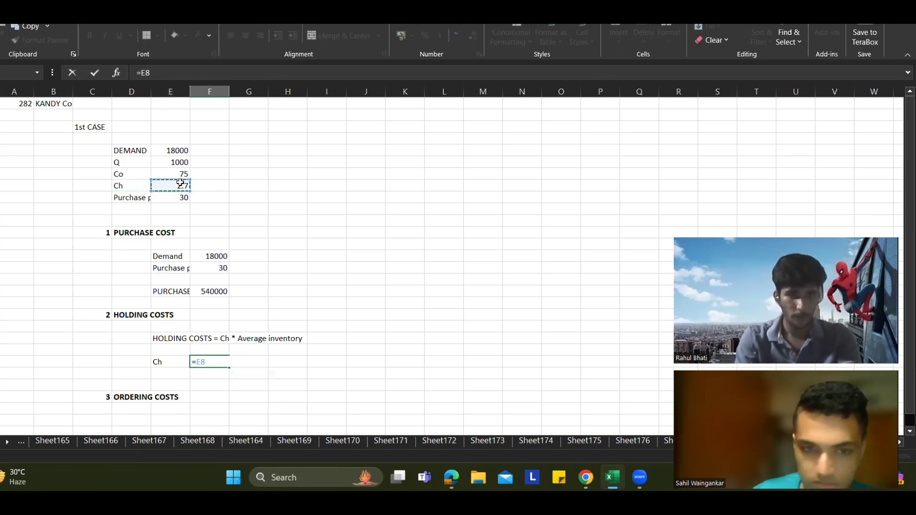
key(Return)
Label cell E24, below Ch, as "Average inventory"
text(a)
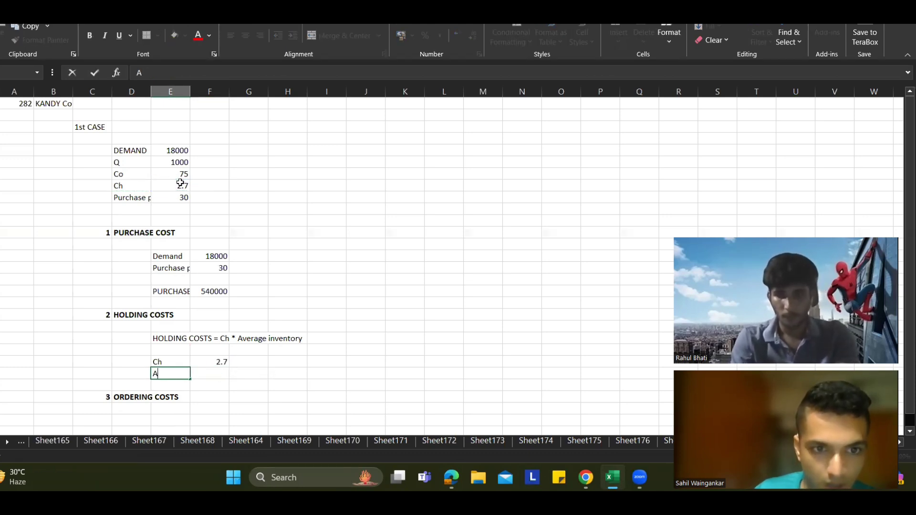
text(verage )
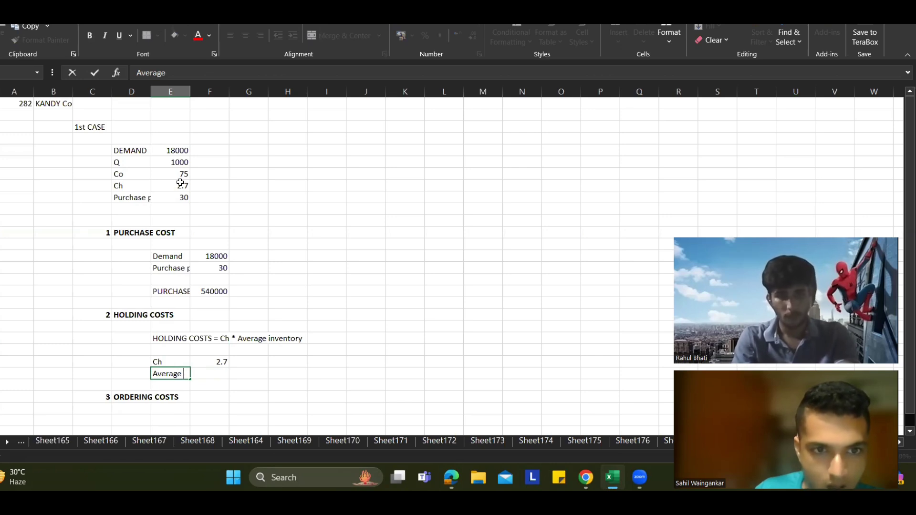
text(inventory)
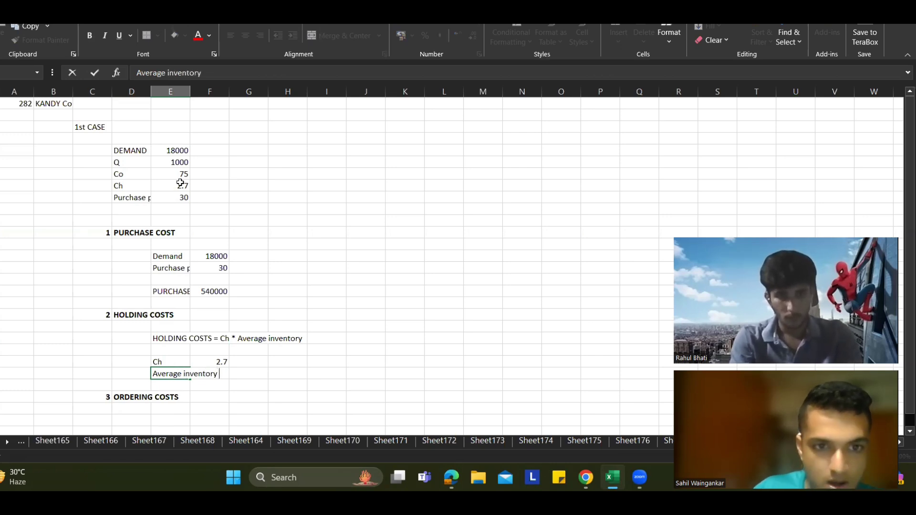
key(Tab)
text(=)
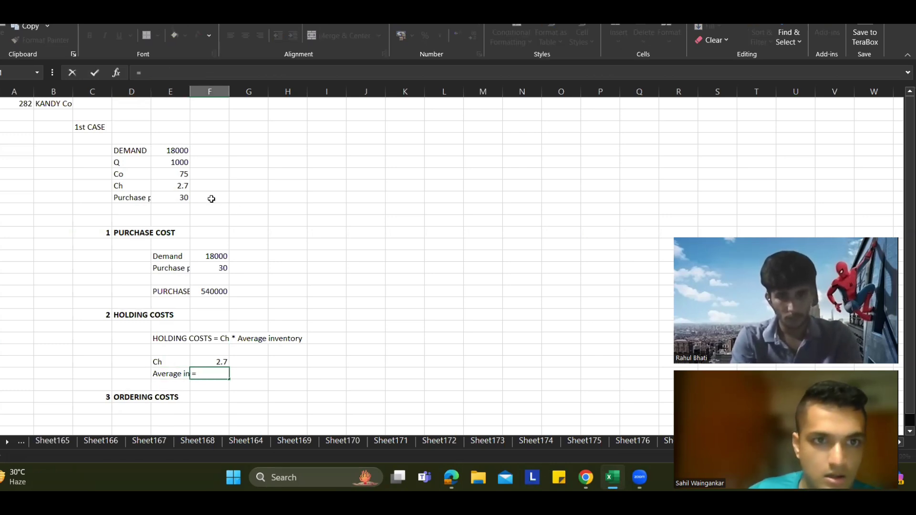
click(174, 149)
text(/)
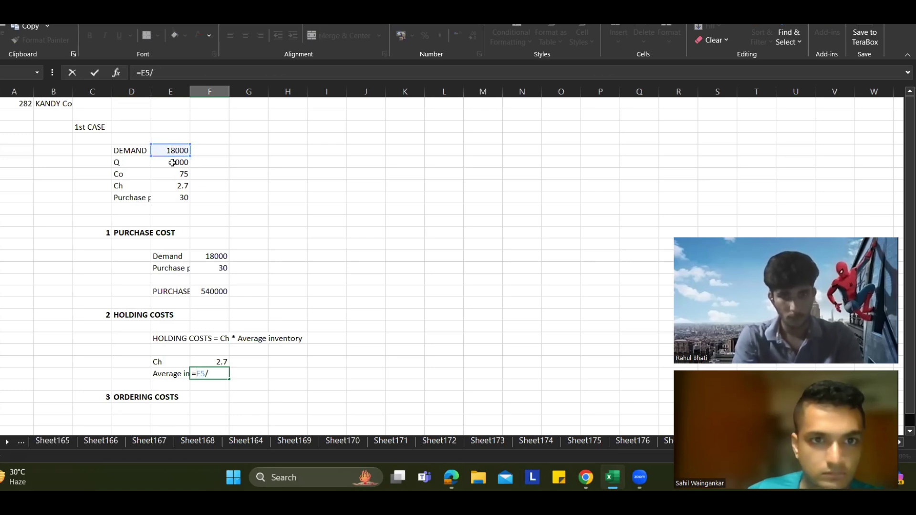
click(172, 163)
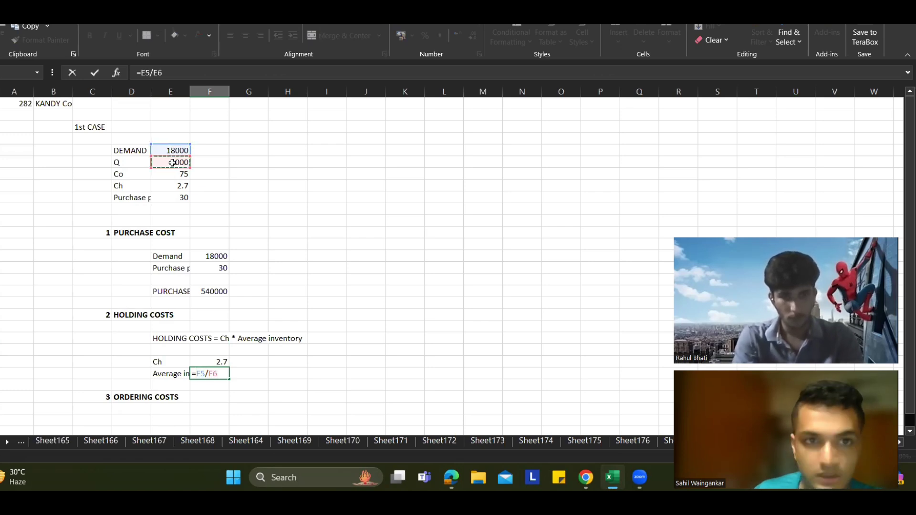
key(BackSpace)
key(BackSpace)
key(BackSpace)
key(BackSpace)
key(BackSpace)
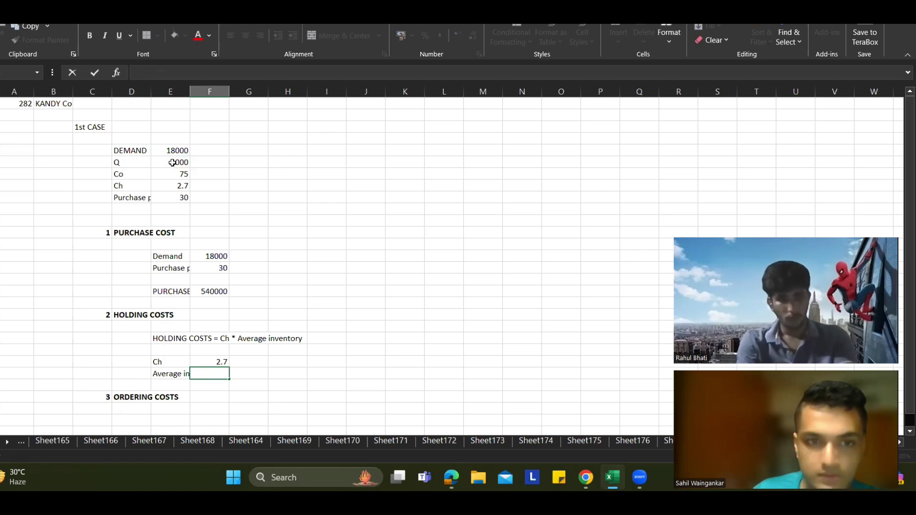
Calculate the average inventory in F24 as half the order quantity with =E6/2
click(172, 162)
text(/2)
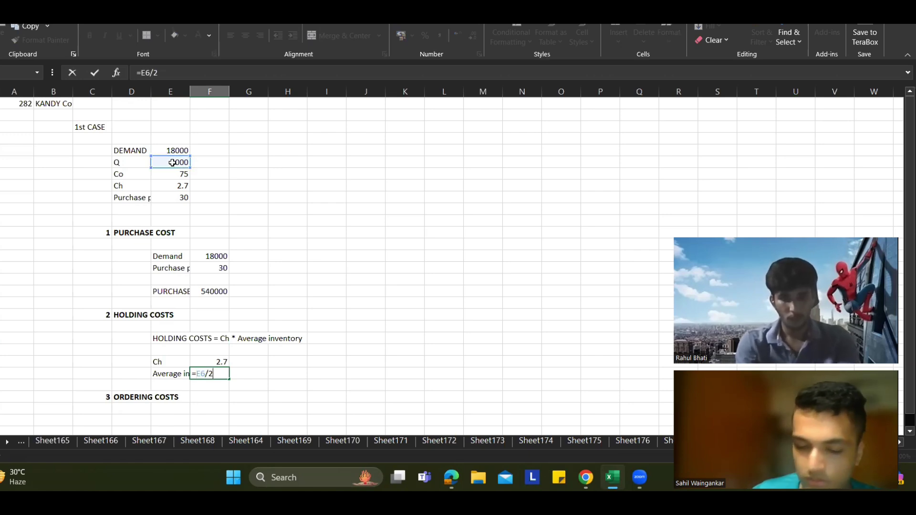
key(Return)
Move the numbered ORDERING COSTS heading from C26:D26 down to C29:D29
scroll(181, 277, down, 2)
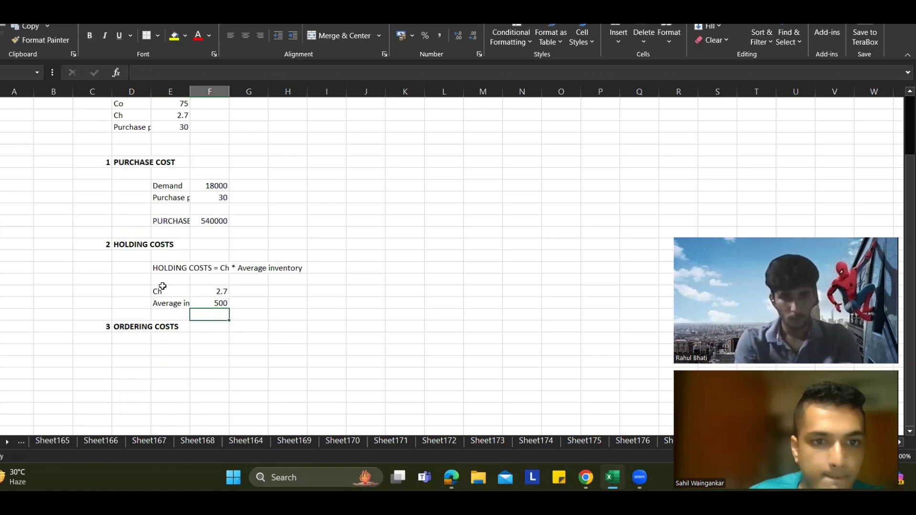
click(108, 334)
drag(98, 327, 136, 328)
key(ctrl+c)
scroll(137, 336, down, 1)
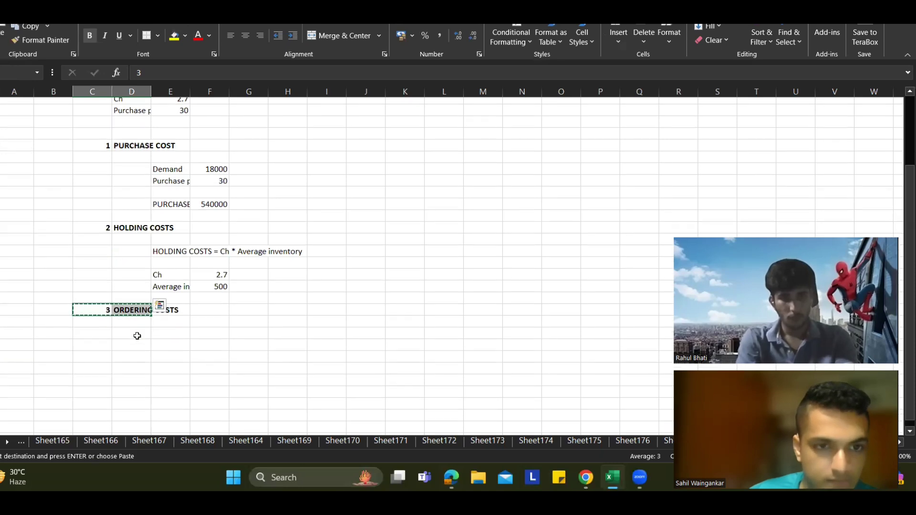
scroll(137, 336, down, 2)
click(102, 290)
key(ctrl+v)
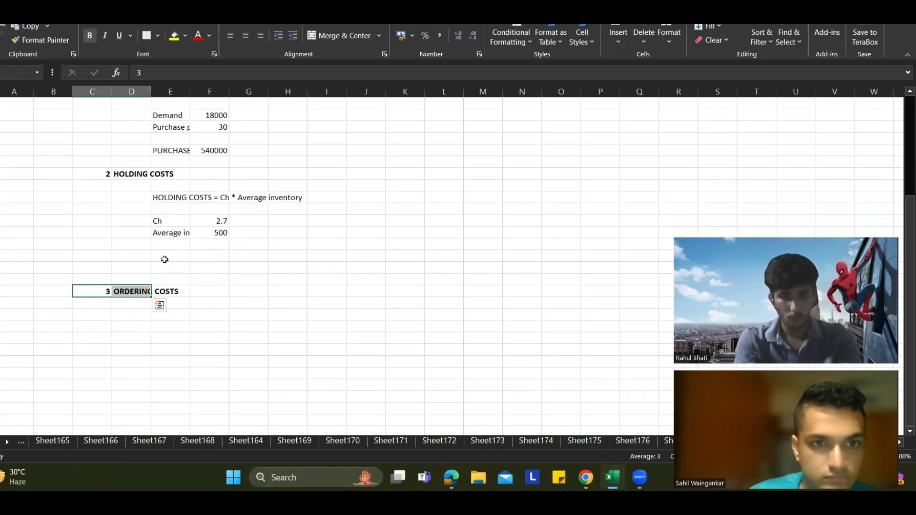
Label E26 "Holding costs" and calculate it in F26 as Ch times average inventory with =F23*F24
click(165, 260)
text(Holding costs)
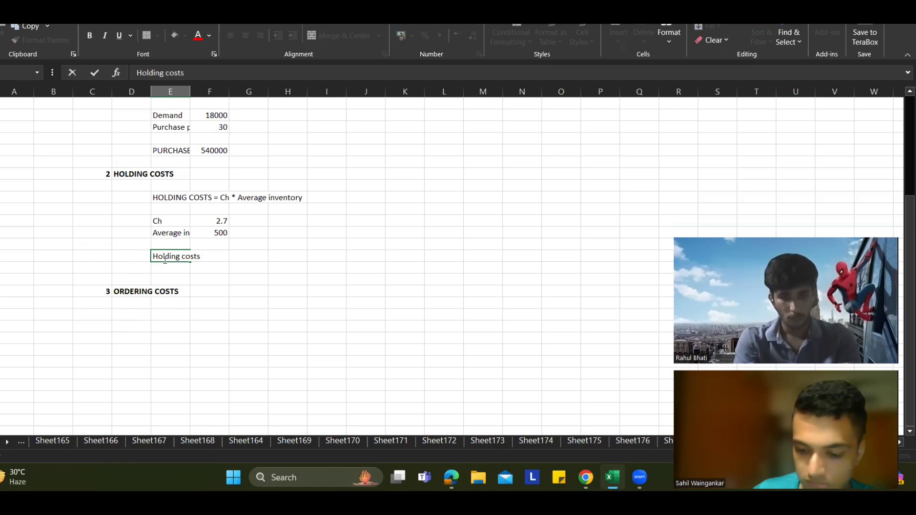
key(Tab)
text(=)
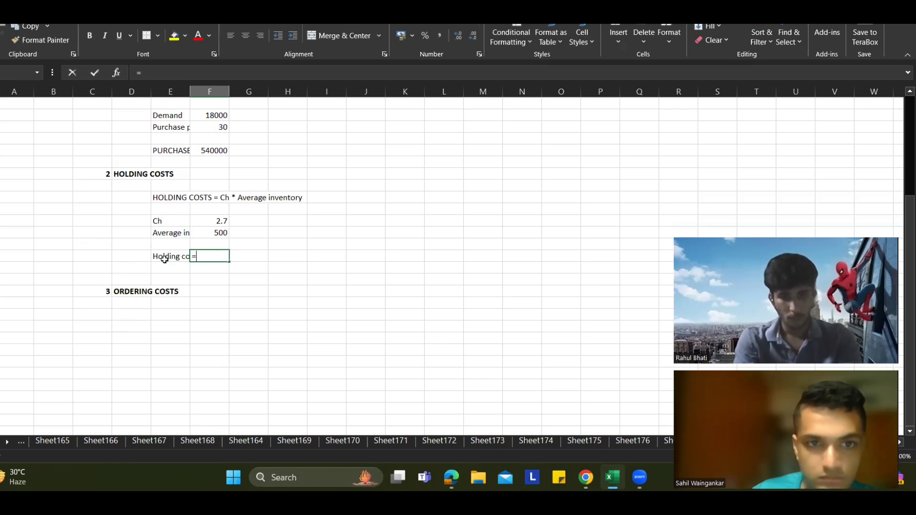
key(Up)
key(Up)
key(Up)
text(*)
key(Up)
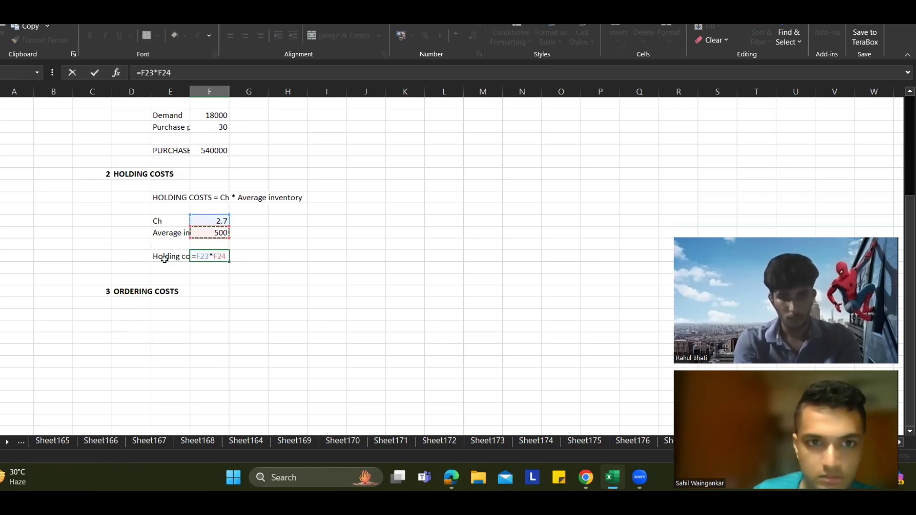
key(ctrl+Return)
Make the Holding costs result row E26:F26 and the PURCHASE COST result row E17:F17 bold
key(shift+Left)
key(ctrl+b)
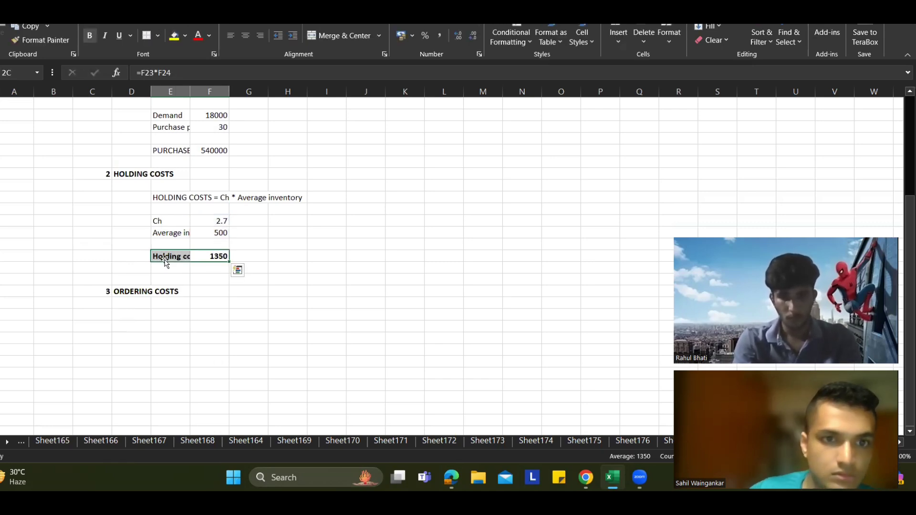
click(165, 151)
drag(188, 152, 196, 151)
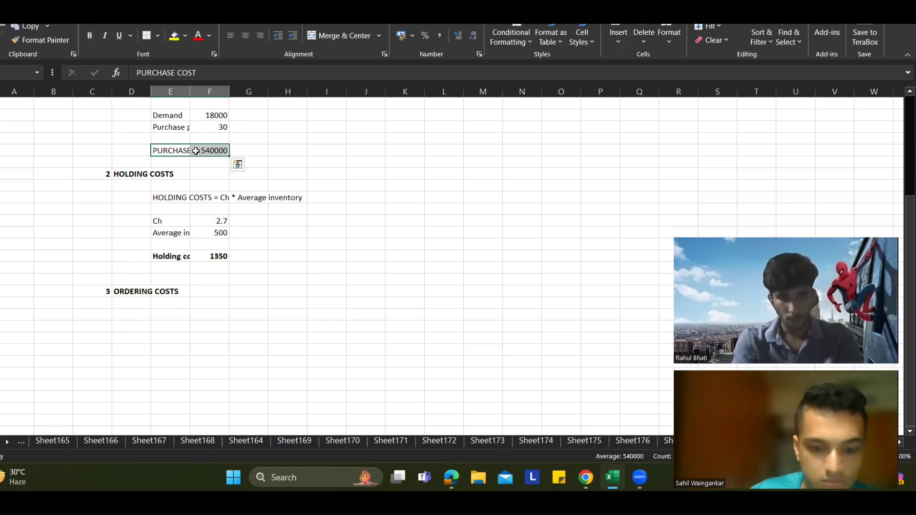
key(ctrl+b)
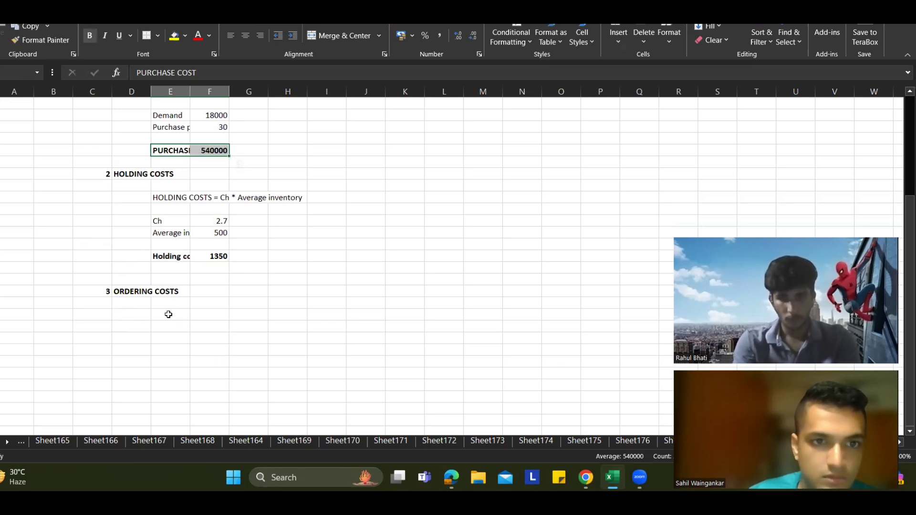
Write the formula text "ORDERING COSTS = Co * NUMBER OF ORDERS ( D / Q )" in E31
click(168, 314)
text(OR)
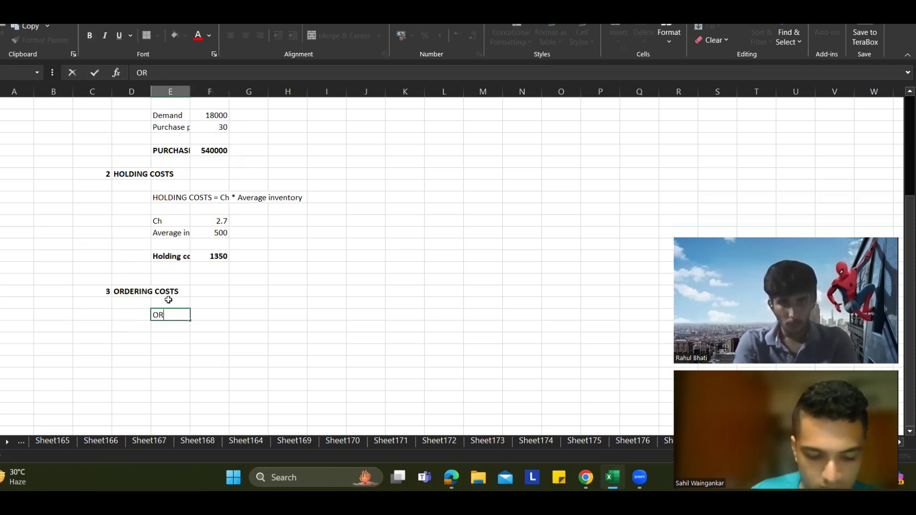
text(DERING COSTS = Co *)
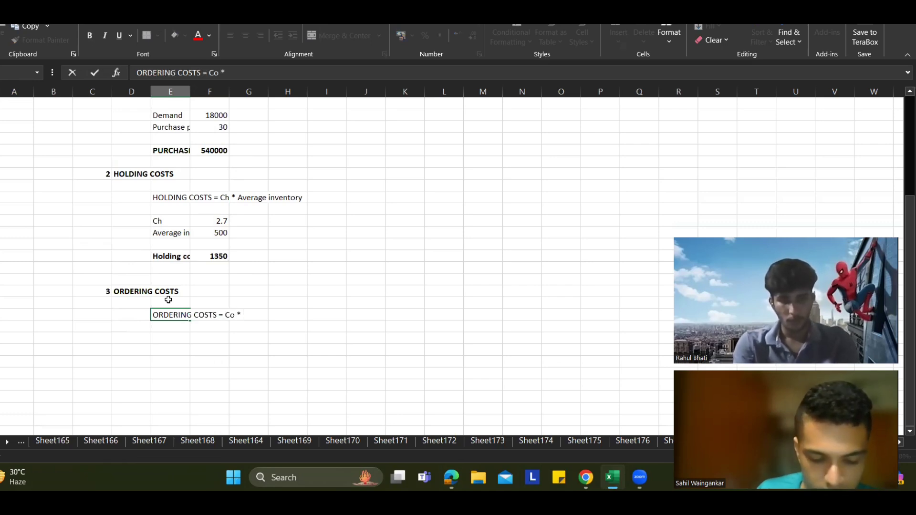
text(NUMBER O)
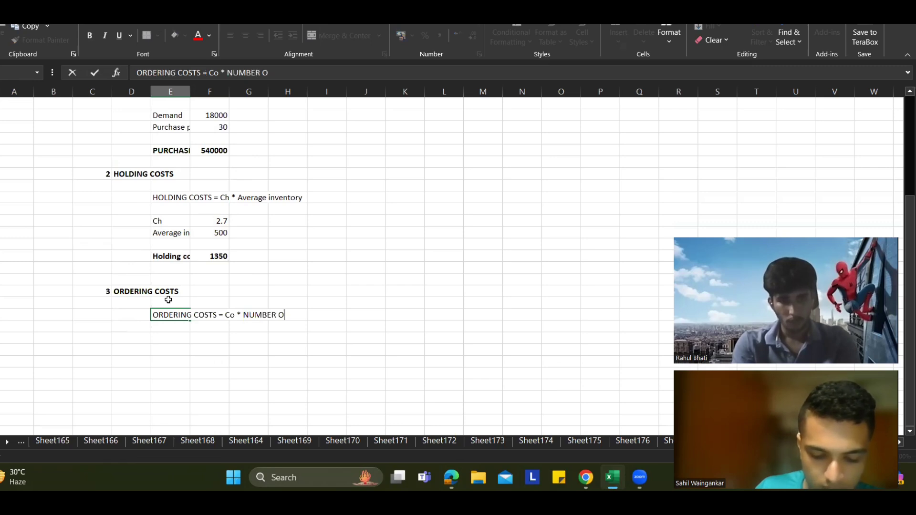
text(F ORDERS ( D / Q)
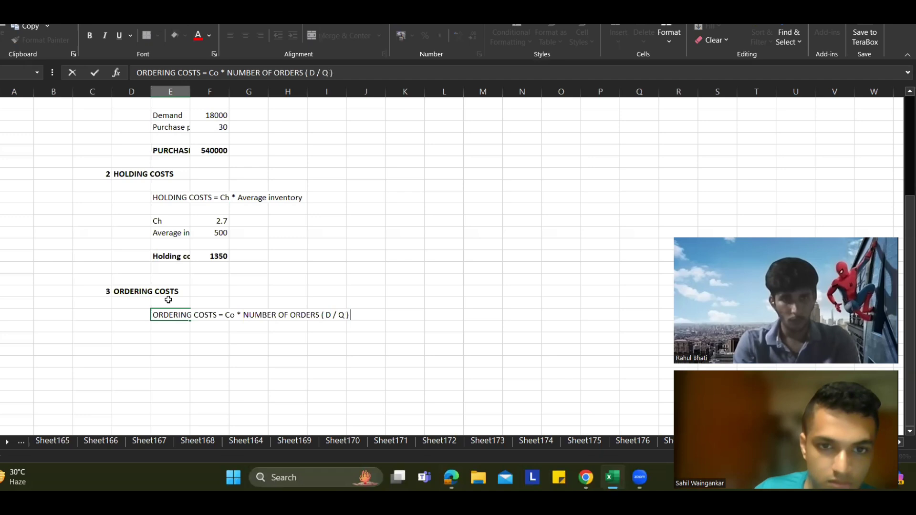
key(Return)
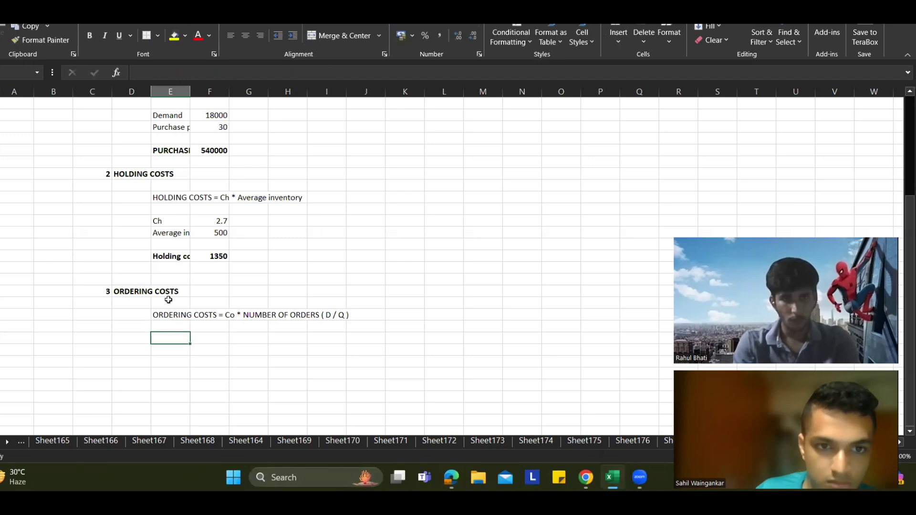
Enter the label "ORDERING COSTS" in E33, two rows below the ordering cost formula text
text(ORDRING COSTS)
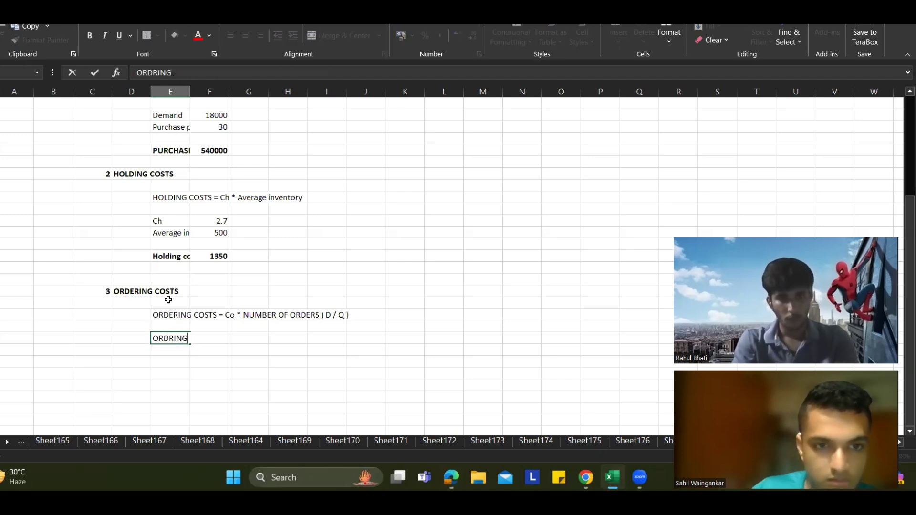
key(BackSpace)
key(BackSpace)
key(BackSpace)
key(BackSpace)
key(BackSpace)
key(BackSpace)
key(BackSpace)
key(BackSpace)
key(BackSpace)
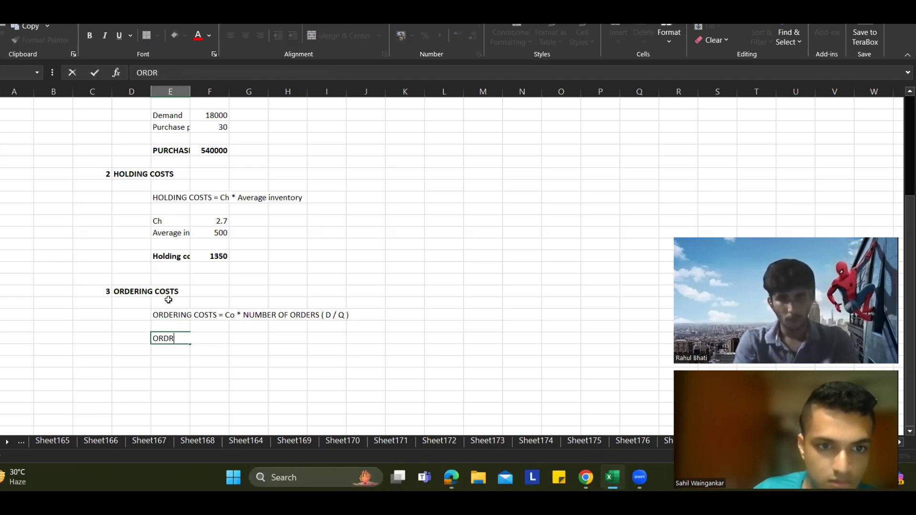
text(ERING COSTS)
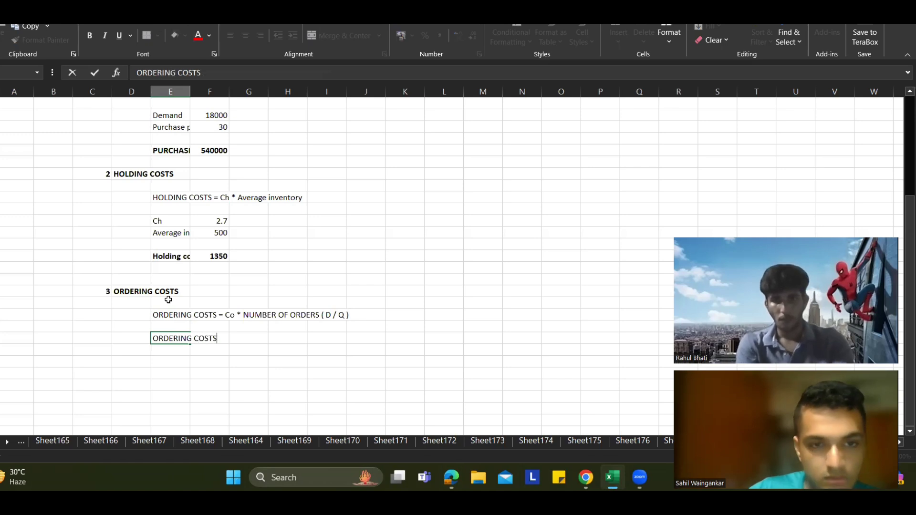
key(Tab)
Move the ORDERING COSTS label from E33 down to E35
key(Left)
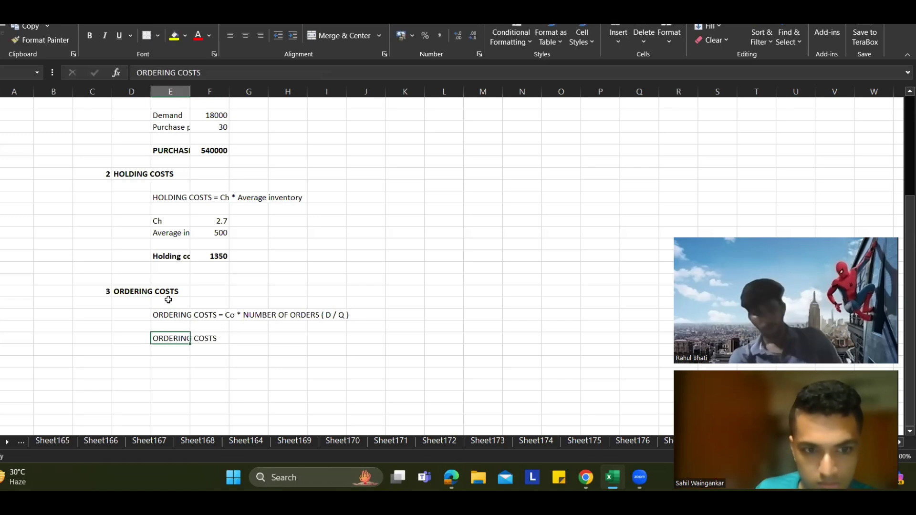
key(ctrl+x)
key(Down)
key(Down)
key(ctrl+v)
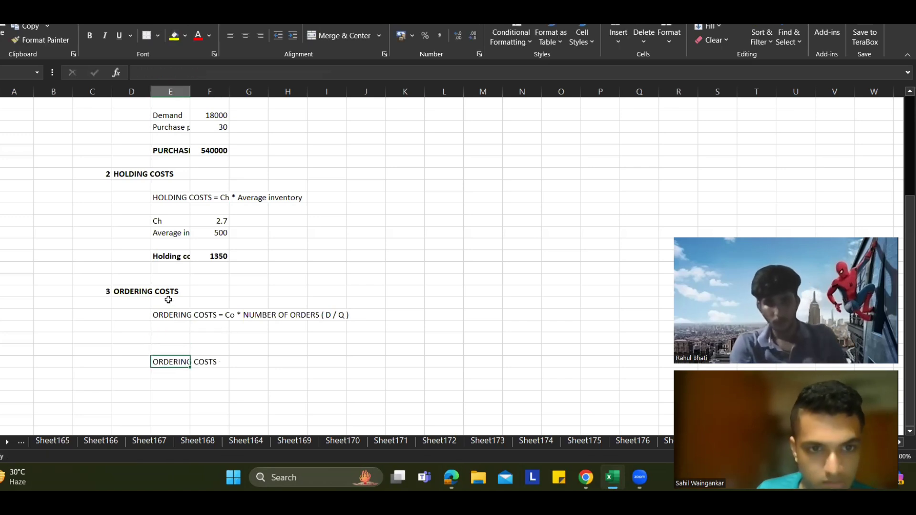
key(Up)
key(Up)
text(=)
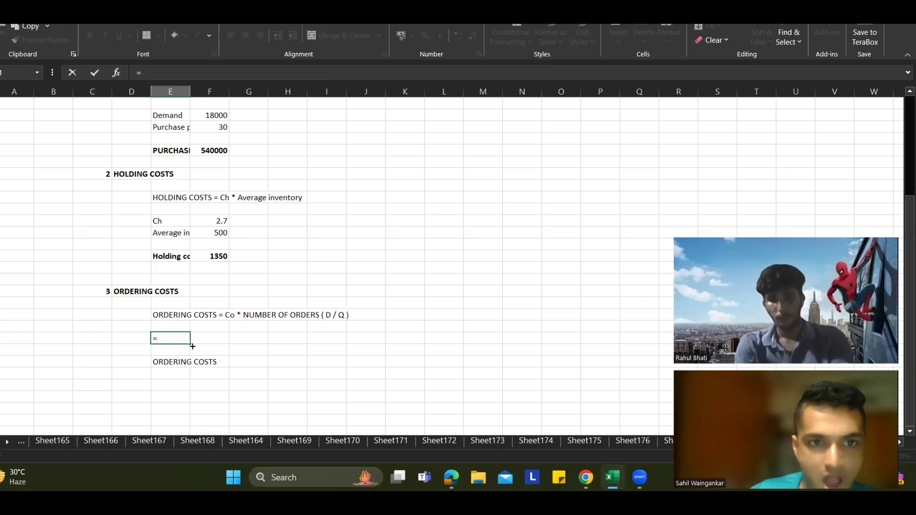
scroll(192, 346, up, 4)
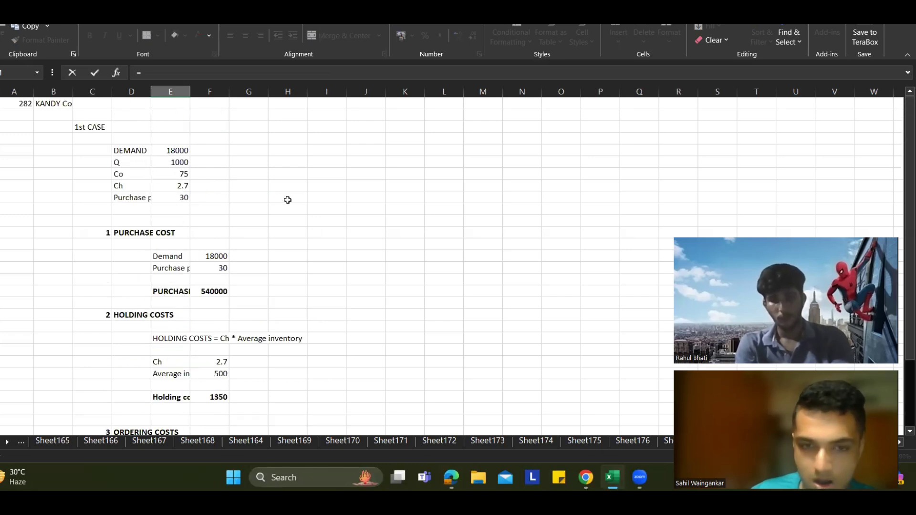
key(Escape)
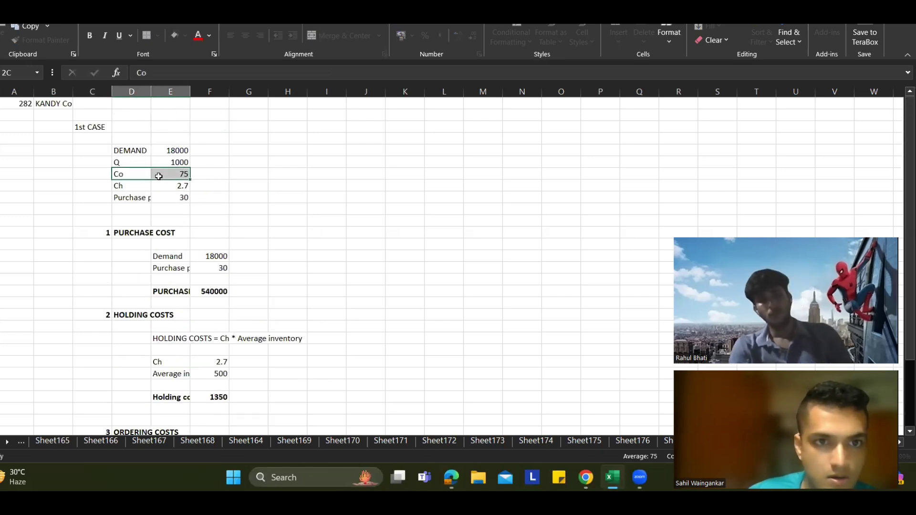
Copy the first case's DEMAND, Q and Co rows (D5:E7) into E33:F35 below the ordering cost formula text
drag(130, 150, 169, 176)
key(ctrl+c)
scroll(183, 254, down, 4)
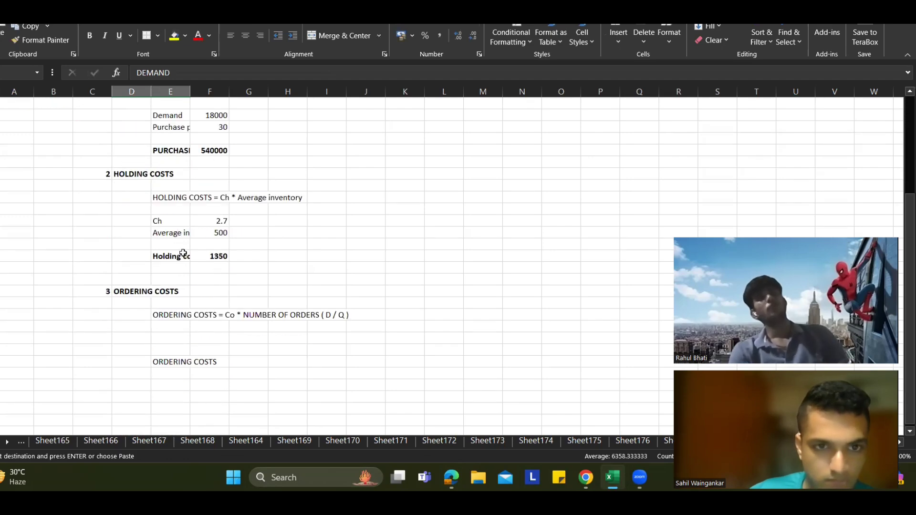
click(174, 331)
key(ctrl+v)
scroll(172, 310, down, 2)
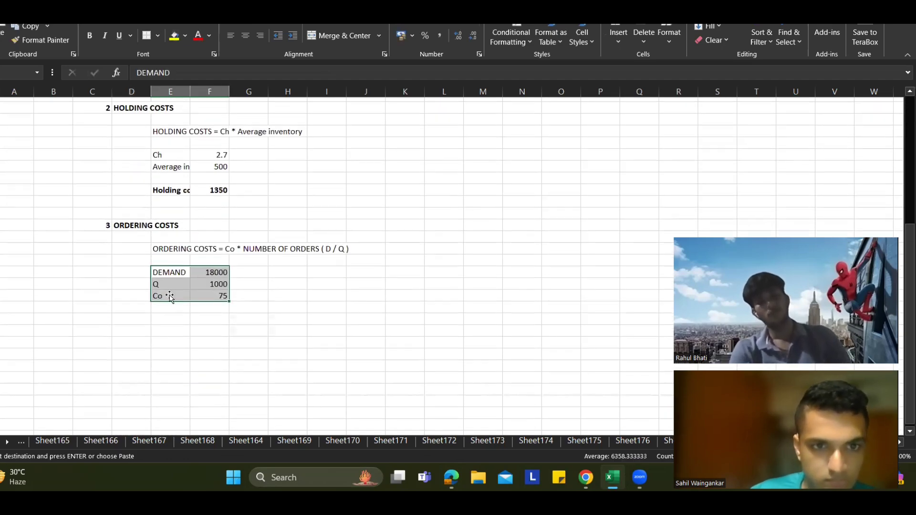
Place the label "ORDERING COSTS" in E37, reusing the text of the section heading
click(169, 247)
click(133, 223)
drag(205, 73, 119, 98)
key(Escape)
scroll(238, 238, down, 3)
click(178, 209)
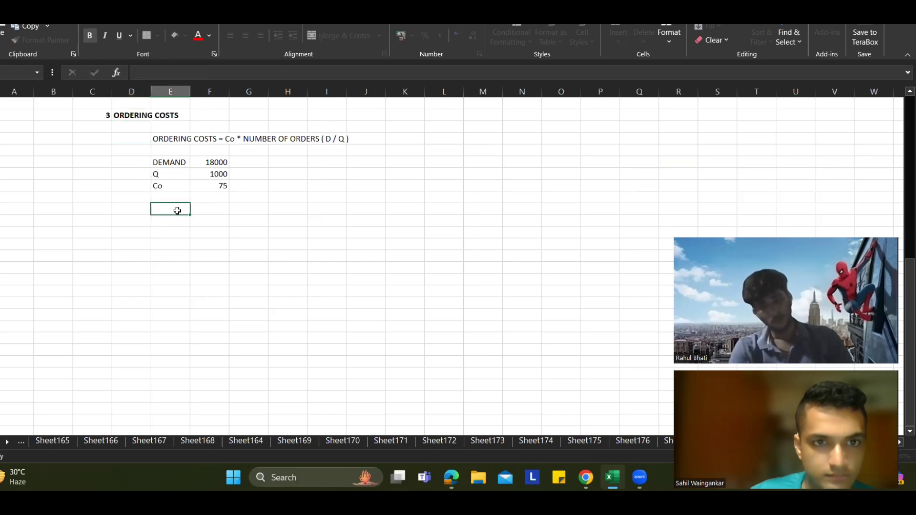
key(ctrl+v)
Calculate the ordering costs in F37 with the formula =F35*(F33/F34)
click(217, 206)
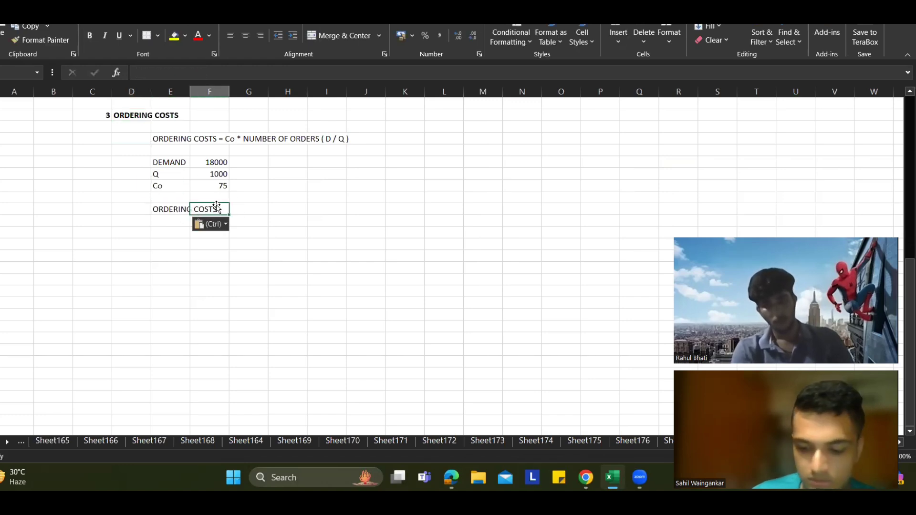
text(=)
key(Up)
text(*)
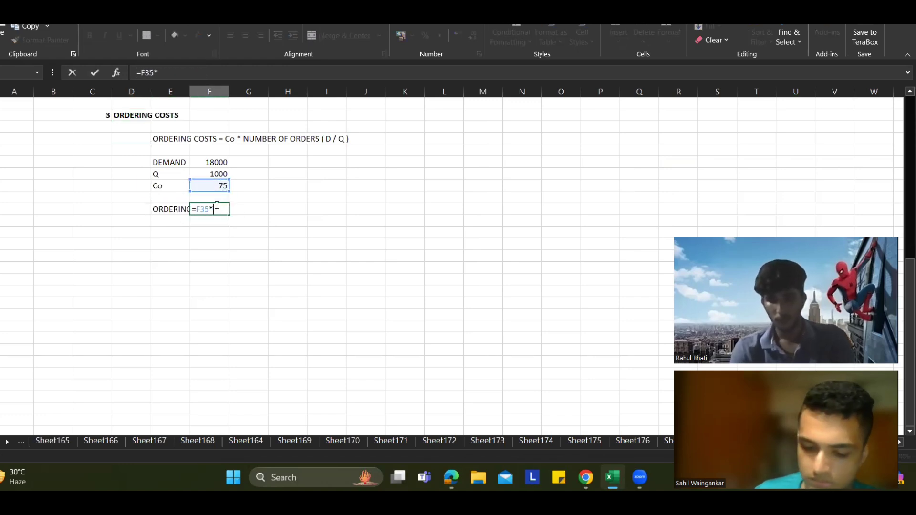
text(()
key(Up)
key(Up)
key(Up)
key(Up)
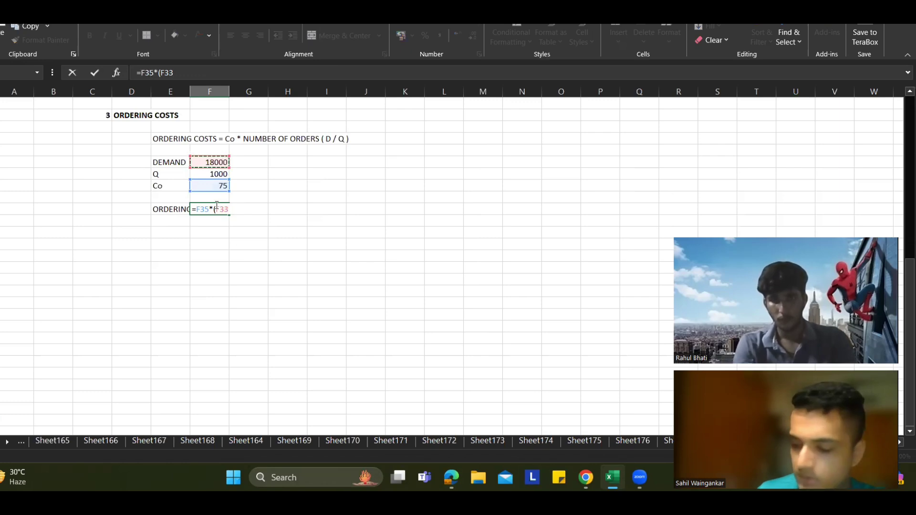
text(/)
key(Up)
key(Up)
text())
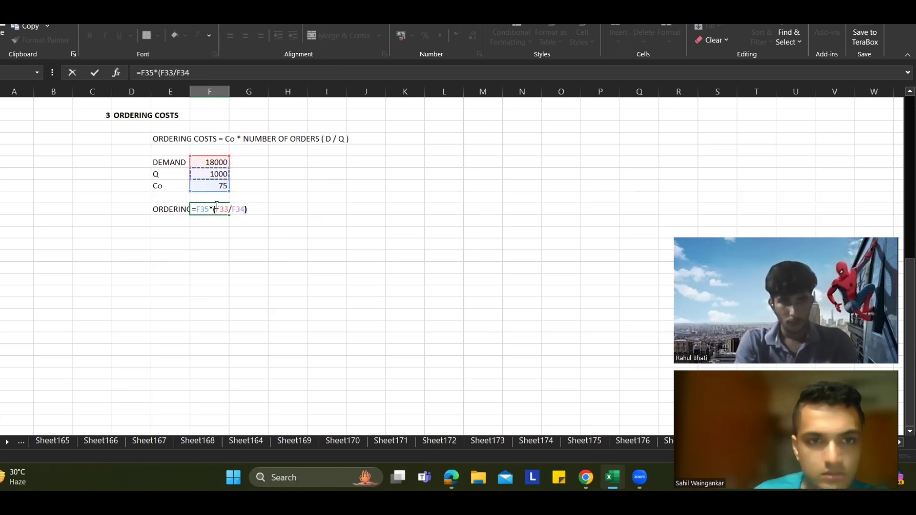
key(Return)
Make the ORDERING COSTS result row E37:F37 bold
key(Up)
key(shift+Left)
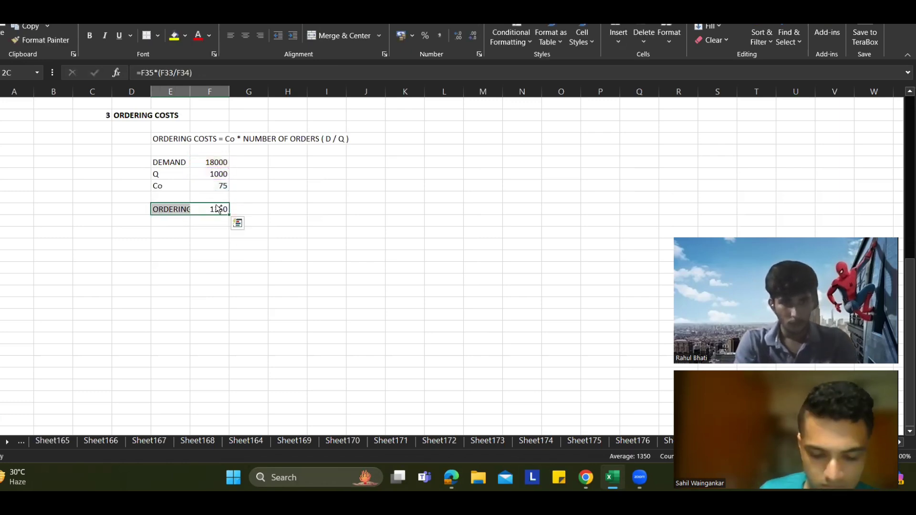
key(ctrl+b)
click(135, 243)
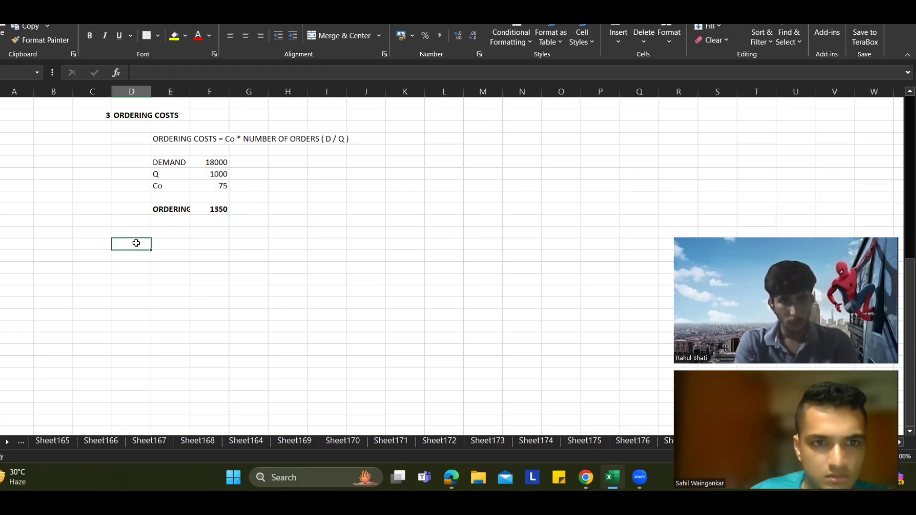
Enter the label "ANNUAL INVENTORY COST" in E40, below the ordering costs result
click(161, 249)
text(AN)
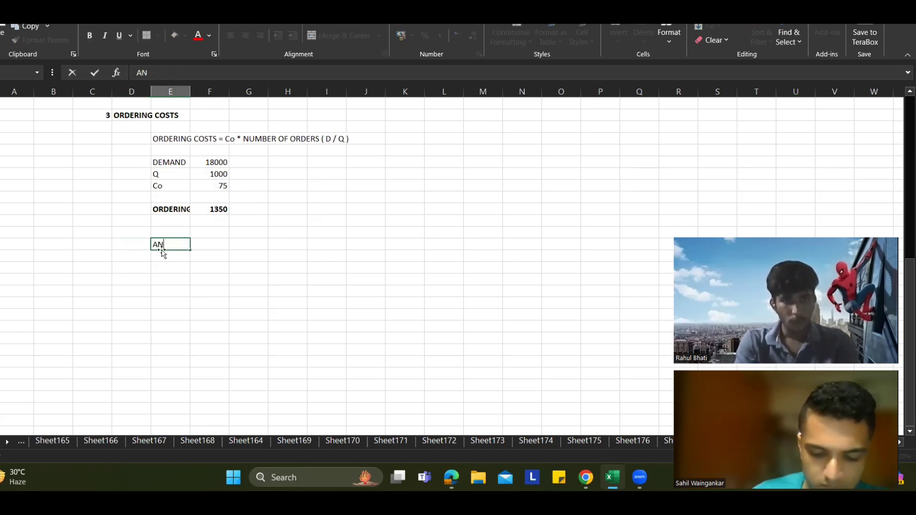
text(UNUAL INVENTORY )
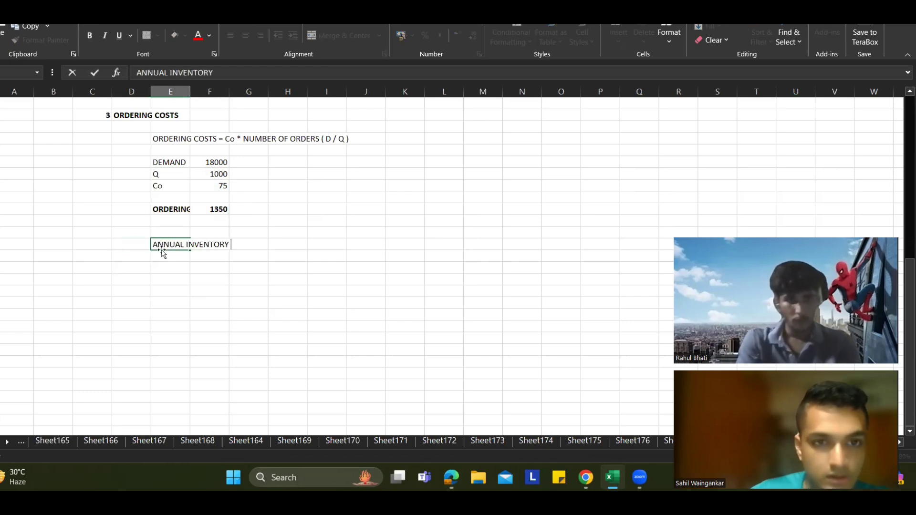
text(COST)
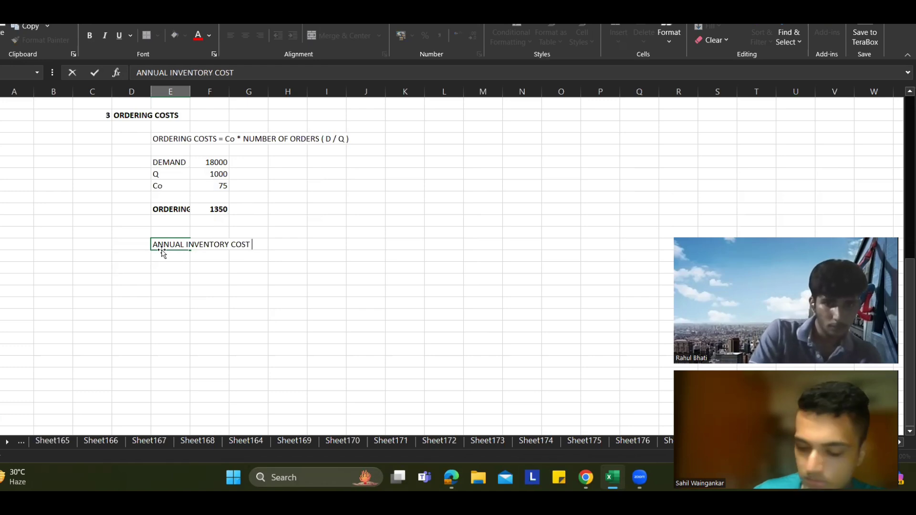
Calculate the annual inventory cost in F40 by adding the purchase, holding and ordering costs: =F17+F26+F37
key(Tab)
text(=)
scroll(219, 258, up, 5)
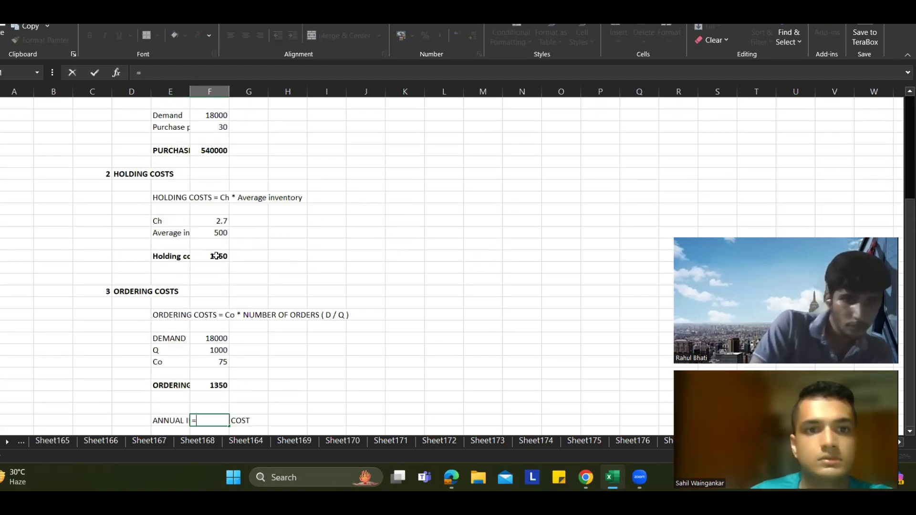
click(212, 162)
click(204, 150)
text(+)
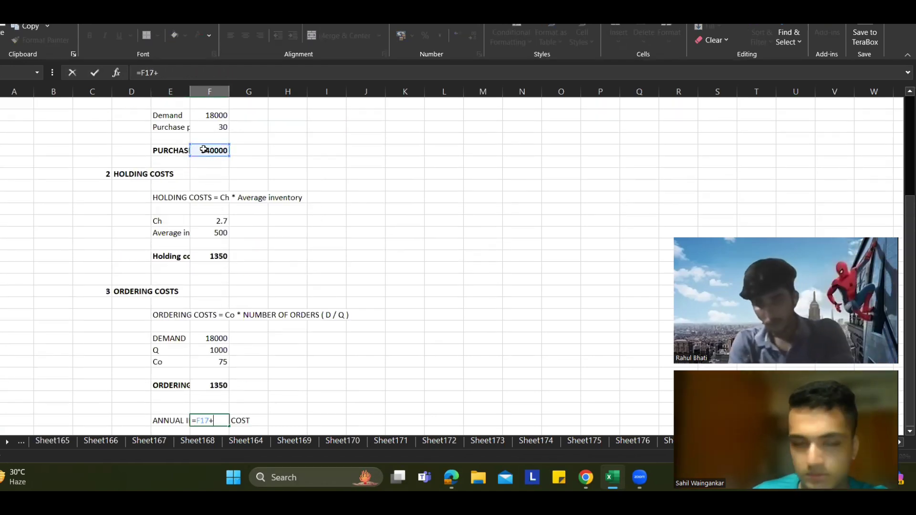
click(223, 252)
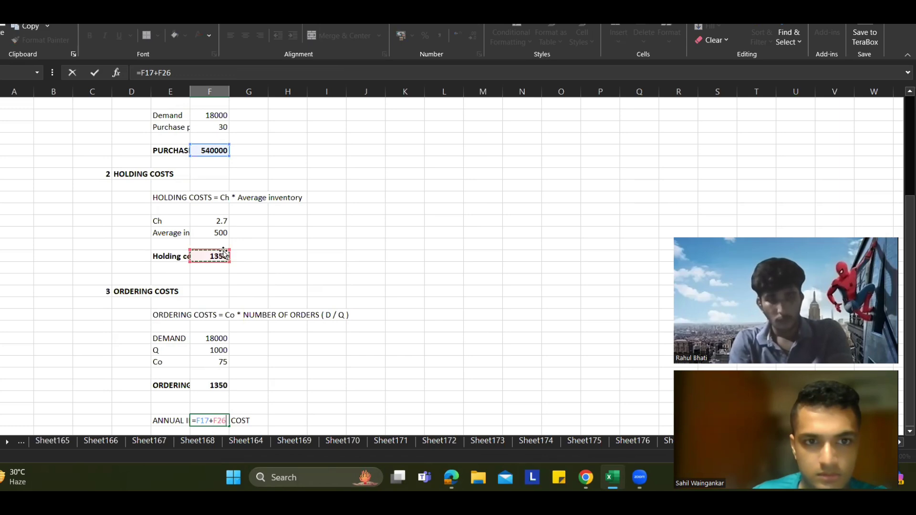
text(+)
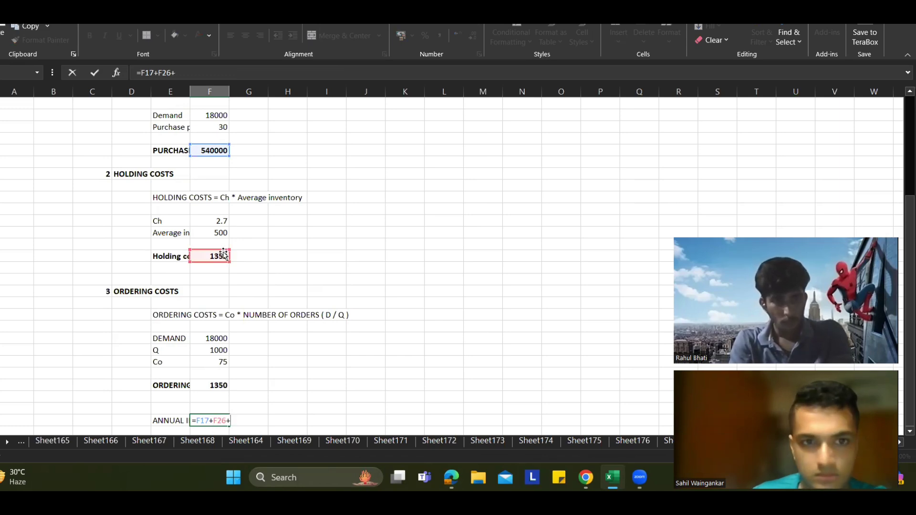
click(214, 386)
key(Return)
Format the annual inventory cost row E40:F40 with yellow fill and bold text, and widen column E
scroll(213, 388, down, 2)
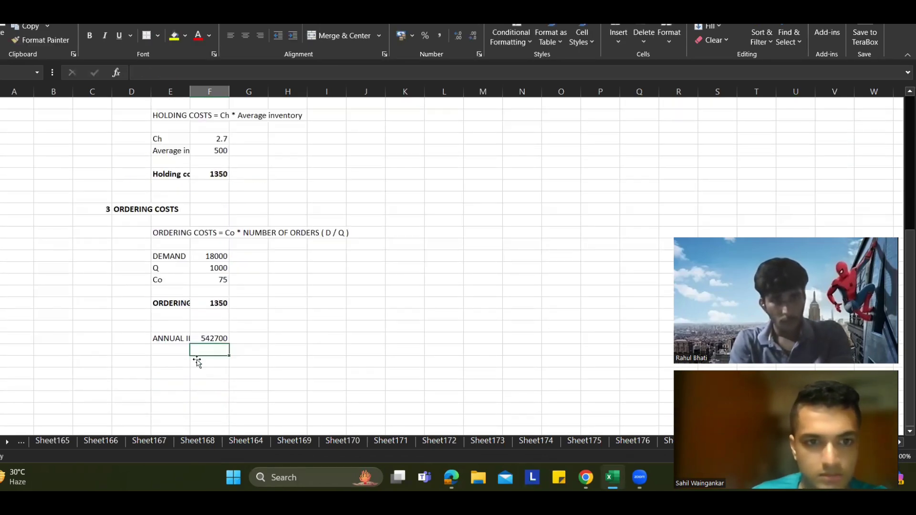
drag(177, 338, 210, 338)
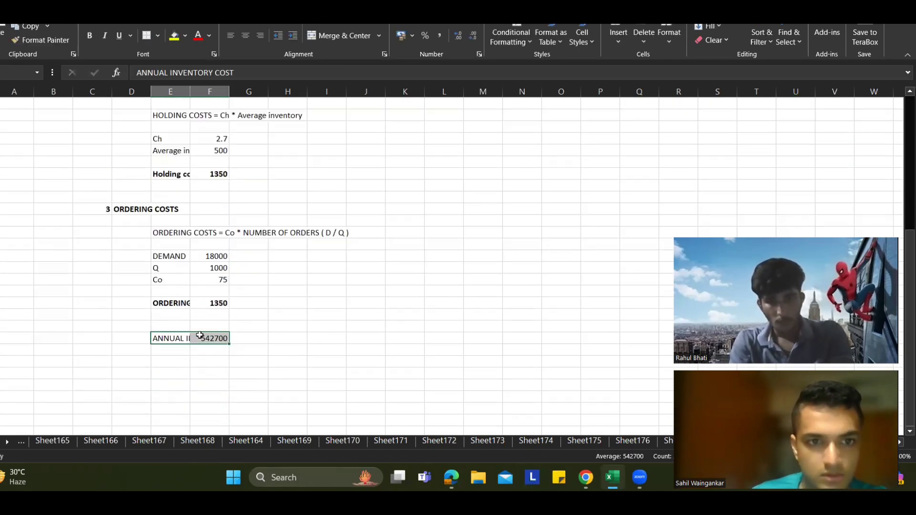
click(174, 35)
key(ctrl+b)
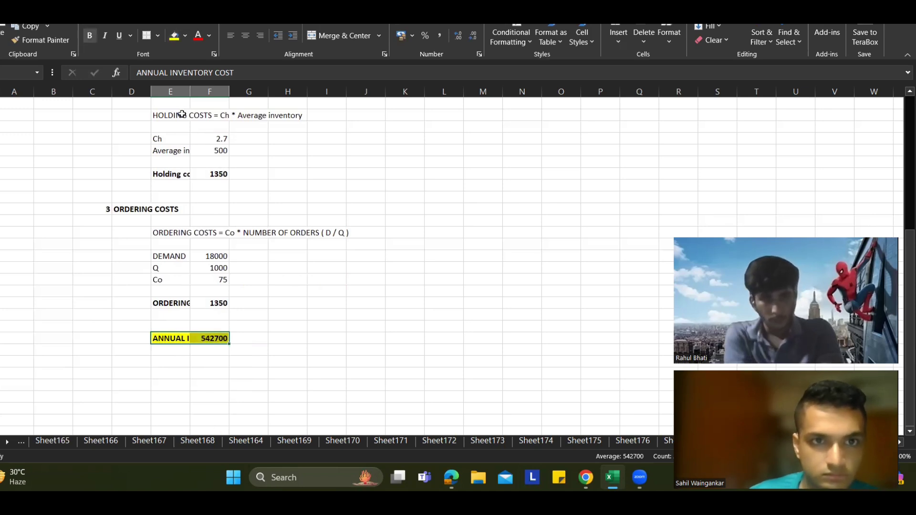
drag(190, 96, 228, 95)
click(299, 233)
Review the first case's input data and its purchase, holding and ordering cost calculations
scroll(298, 233, up, 5)
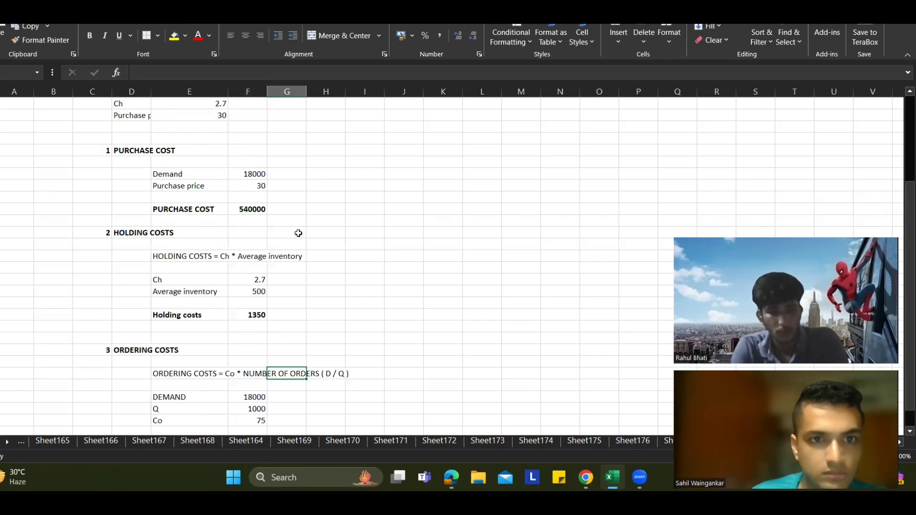
scroll(296, 234, down, 4)
scroll(215, 313, up, 6)
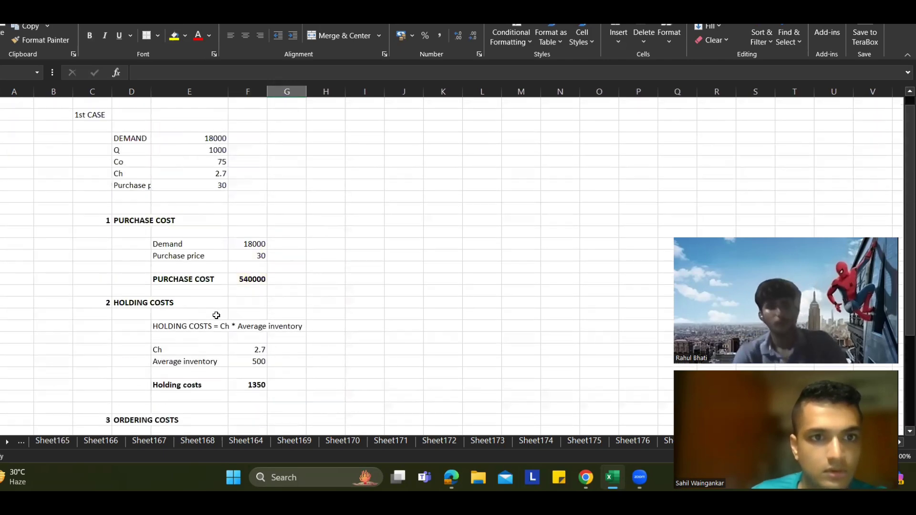
scroll(216, 316, down, 4)
scroll(217, 314, down, 3)
scroll(228, 294, up, 6)
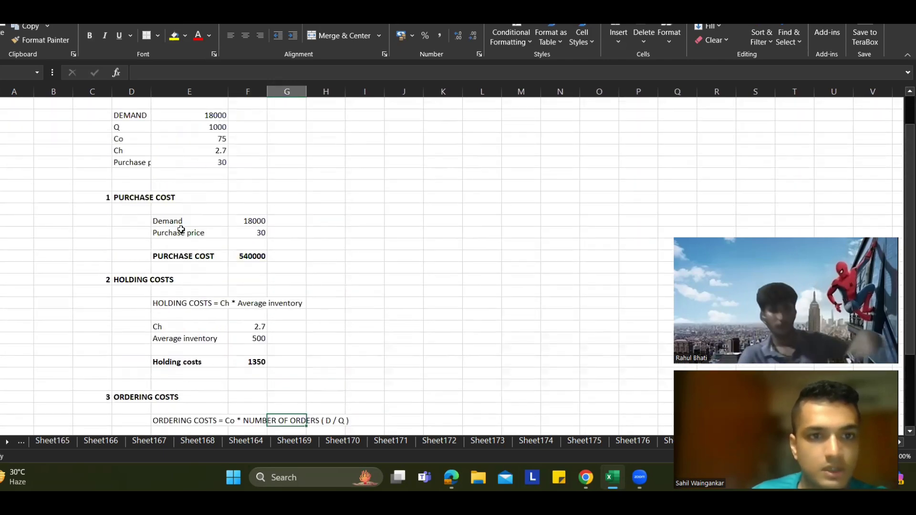
drag(99, 205, 200, 246)
drag(162, 221, 258, 233)
click(286, 221)
scroll(286, 221, up, 1)
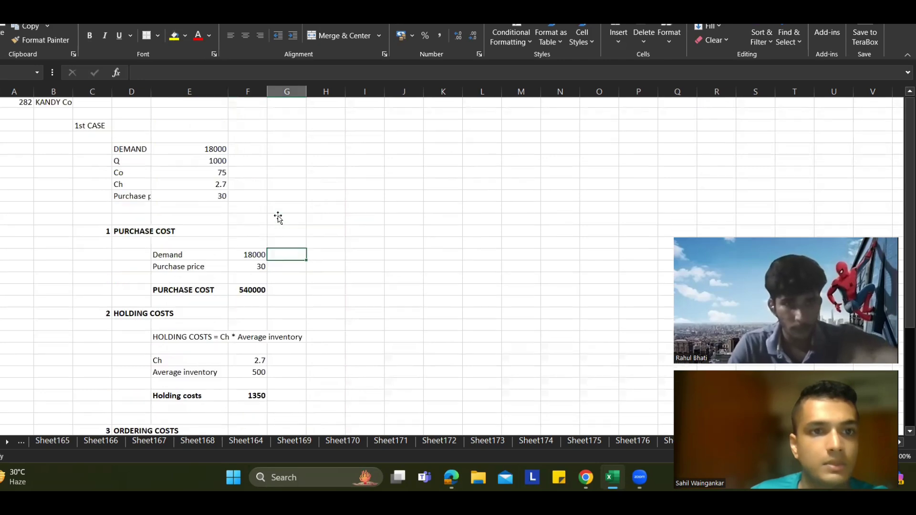
Copy the entire first case block from C3 to H40 and paste it starting at C43
drag(90, 131, 305, 380)
key(ctrl+c)
scroll(306, 380, down, 4)
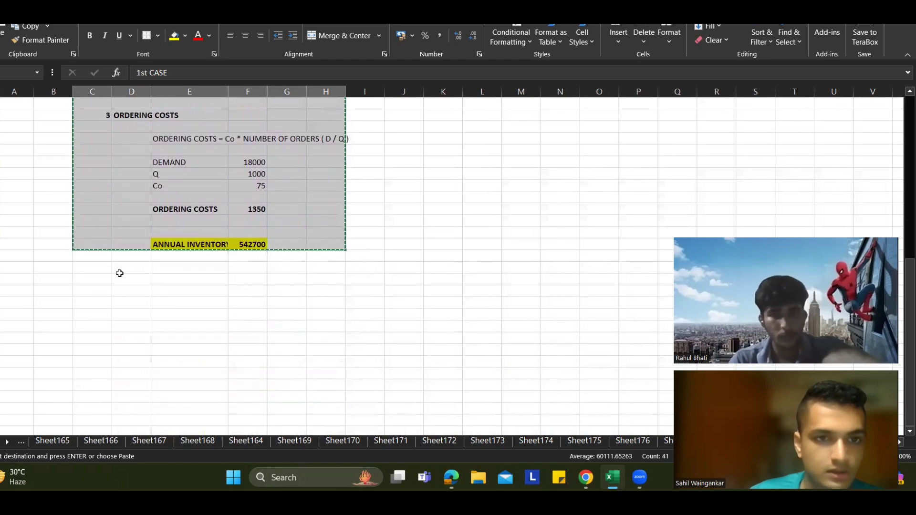
click(102, 277)
key(ctrl+v)
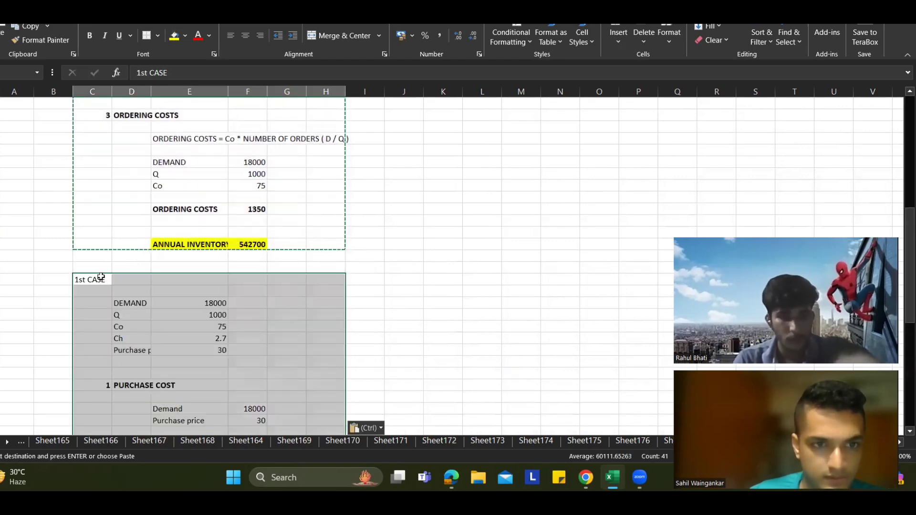
Replace the copied block's title in C43 with "2ND CASE ( IF BULK PURCHASE DISCOUNT IS OFFERED)"
text(2ND CAS)
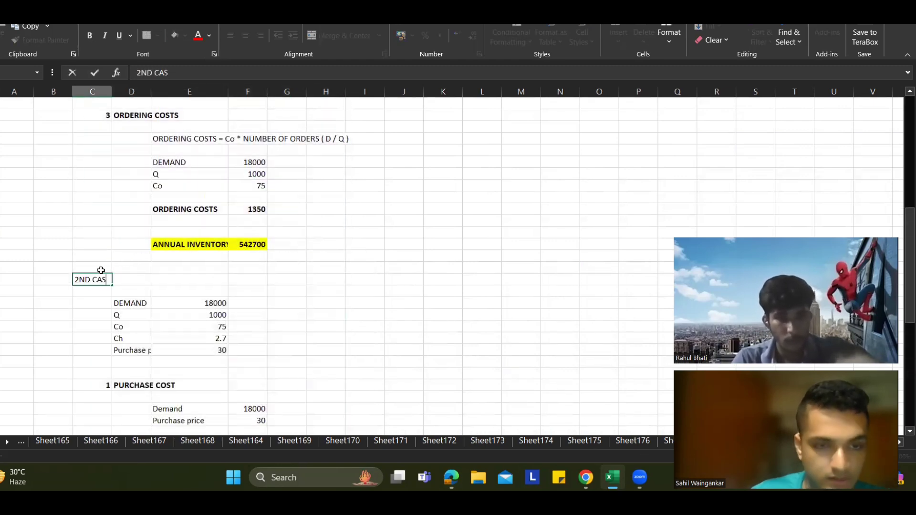
text(E ( IF )
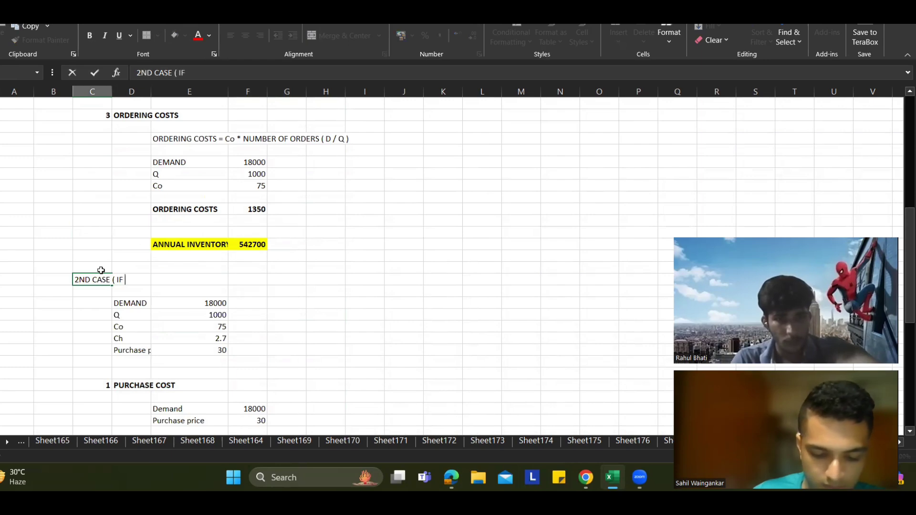
text(BULK)
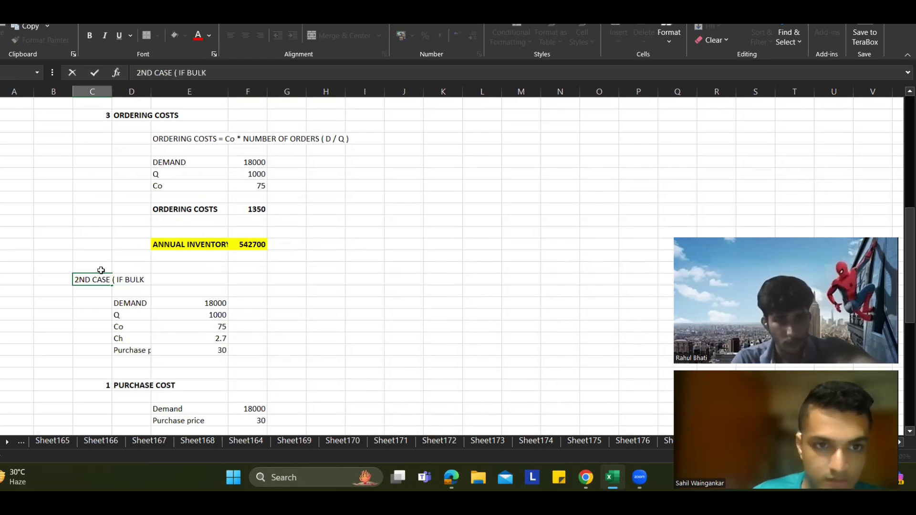
text( PURCHASE DISCUN)
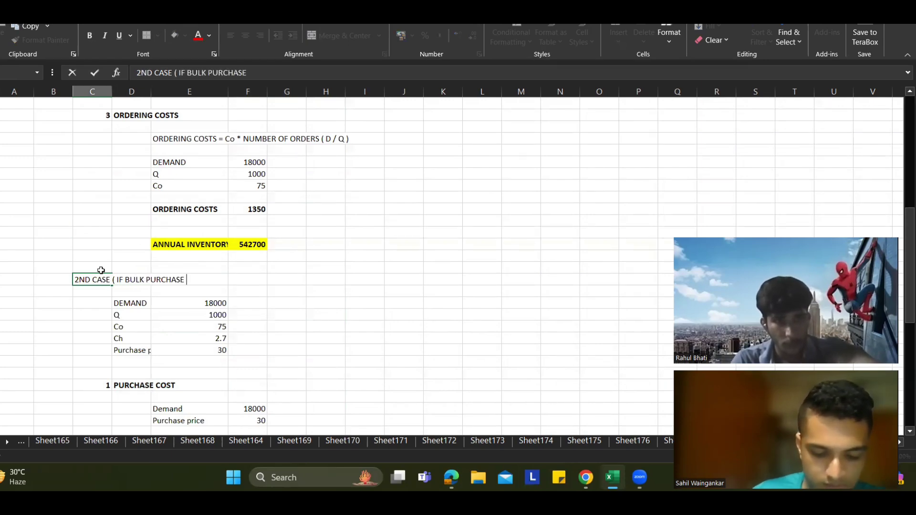
key(BackSpace)
key(BackSpace)
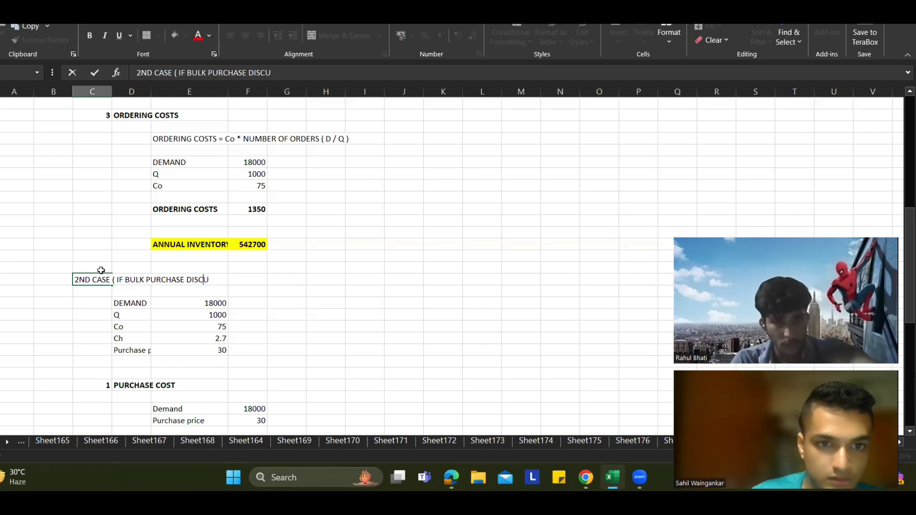
text(OUNT IS OF)
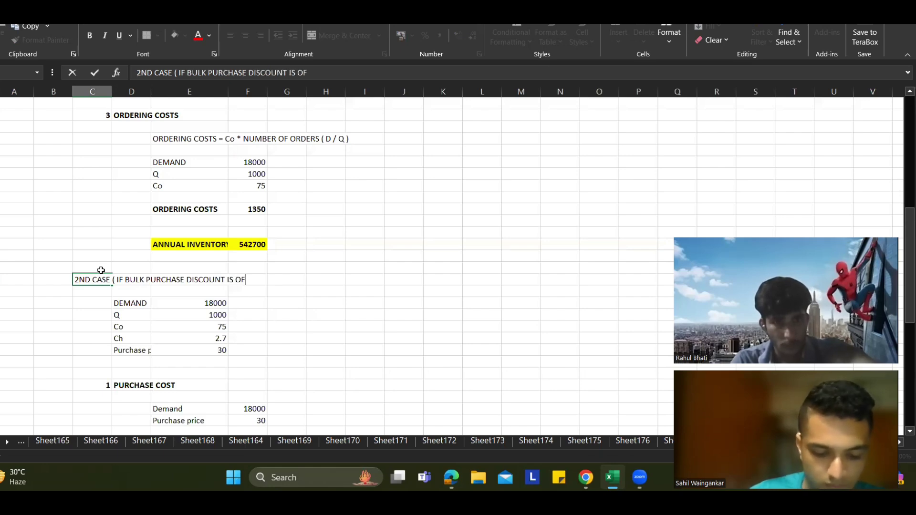
text(FERED)
Switch to the question document in Edge, underline "to cover two days' demand" in the bulk purchase discount text, and return to Excel
key(alt+Tab)
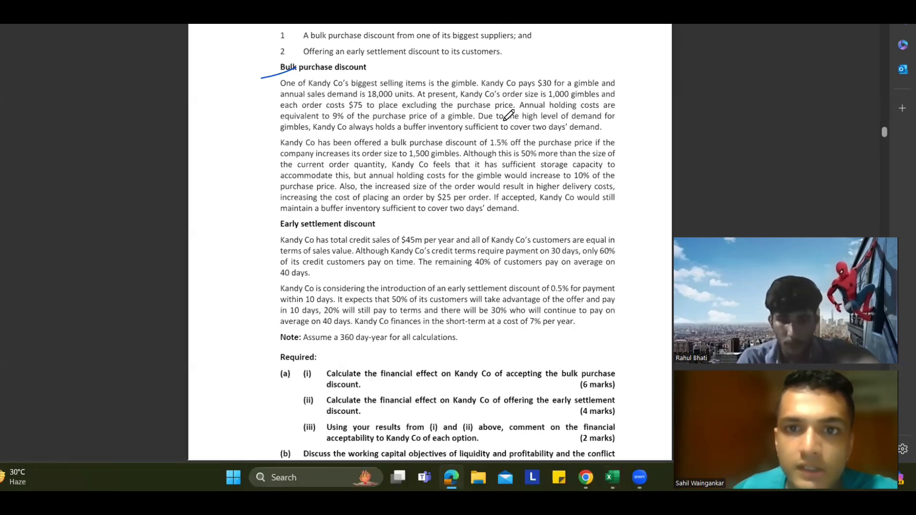
drag(508, 132, 594, 132)
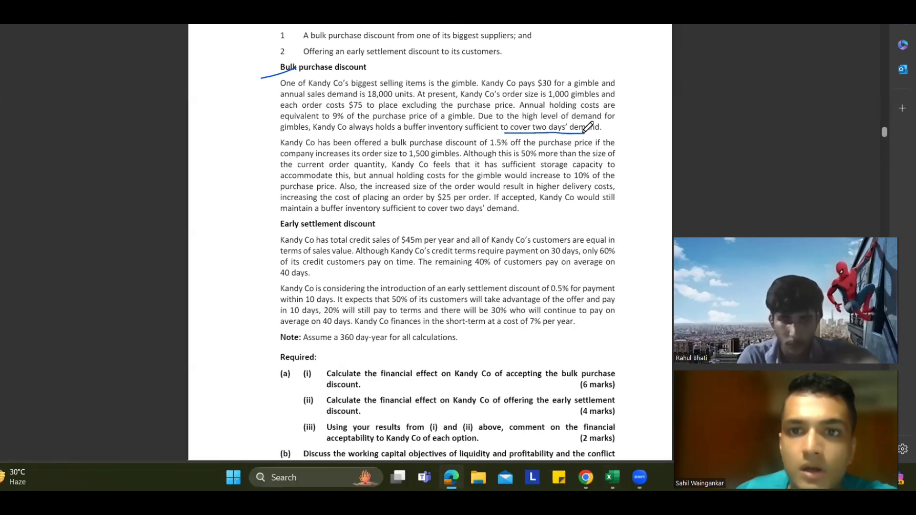
key(alt+Tab)
Add the label "BUFFER INVENTORY" in D10, directly below the purchase price in the first case's input data
scroll(305, 249, up, 9)
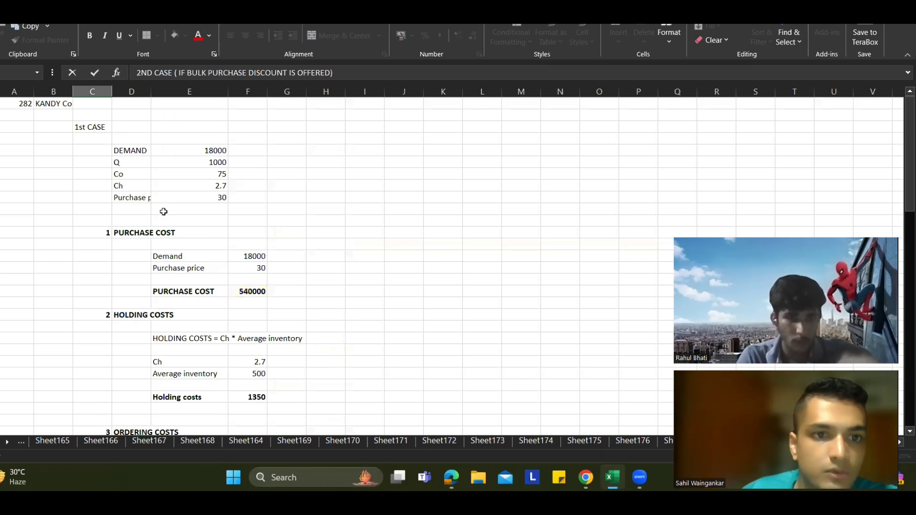
click(137, 198)
click(137, 210)
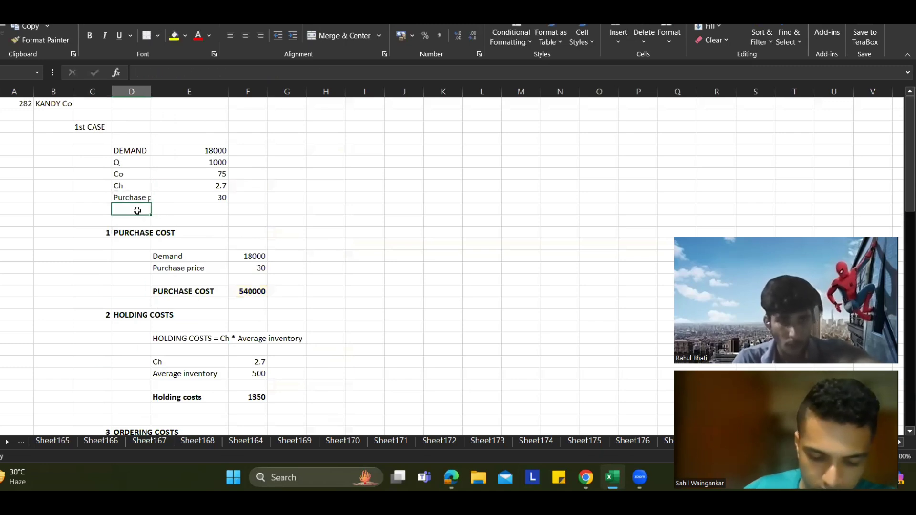
text(BUFFER IN)
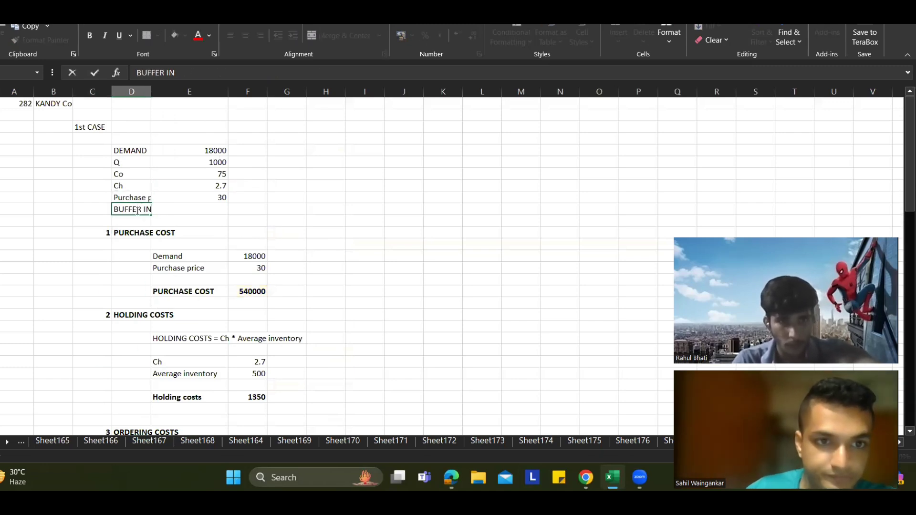
text(VENTORY)
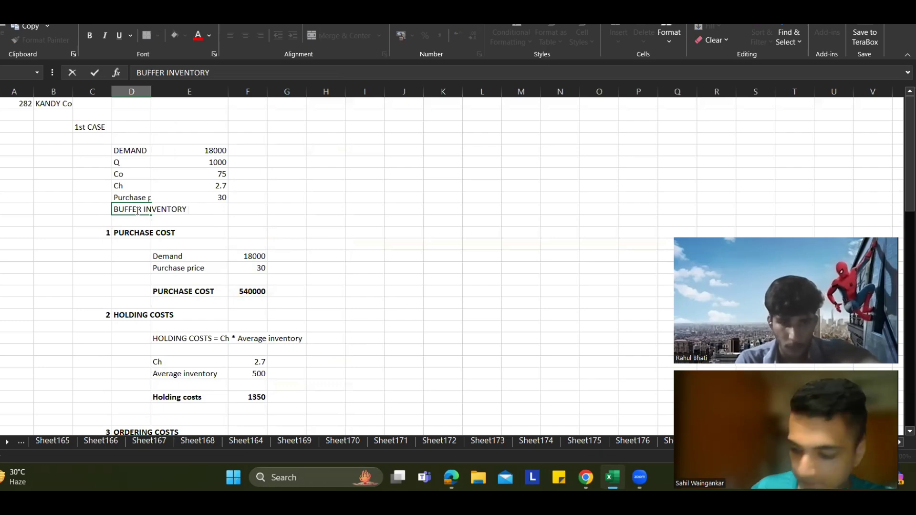
Calculate the first case's buffer inventory in E10 with =2/360*18000, checking the question document in Edge for the days and demand
key(Right)
text(=)
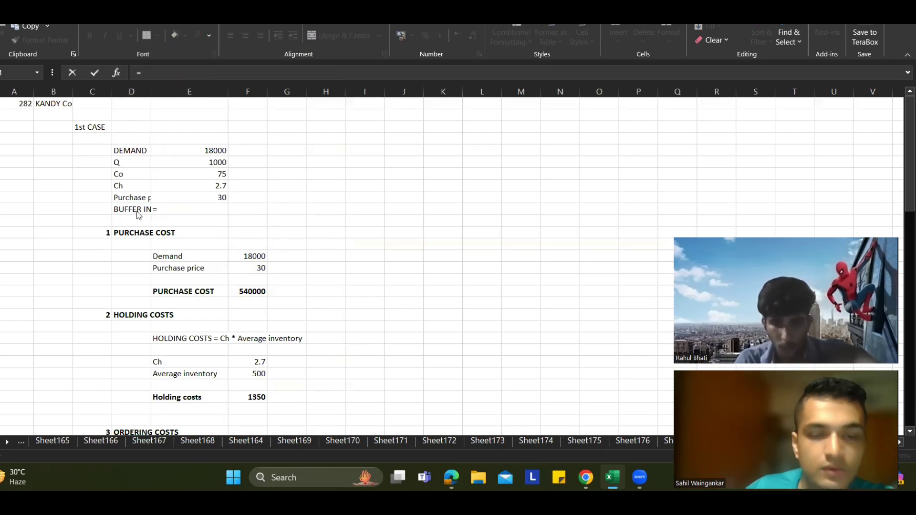
key(alt+Tab)
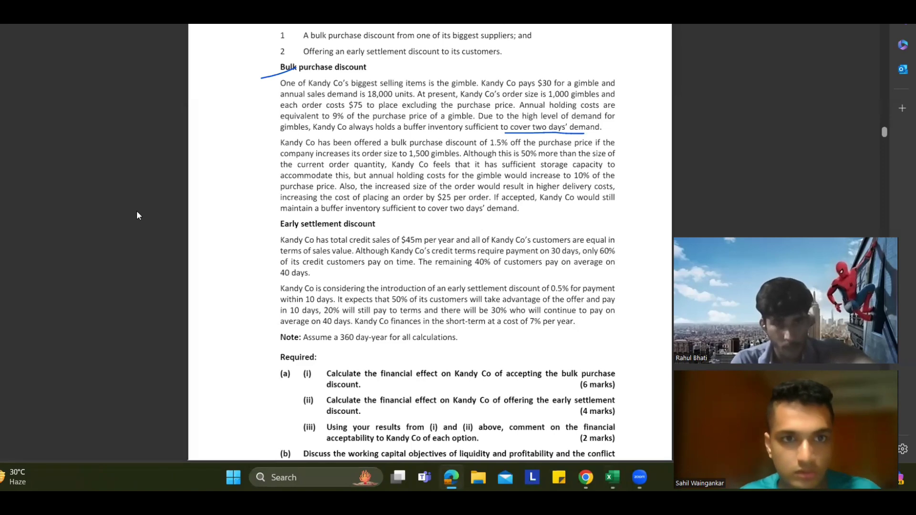
key(alt+Tab)
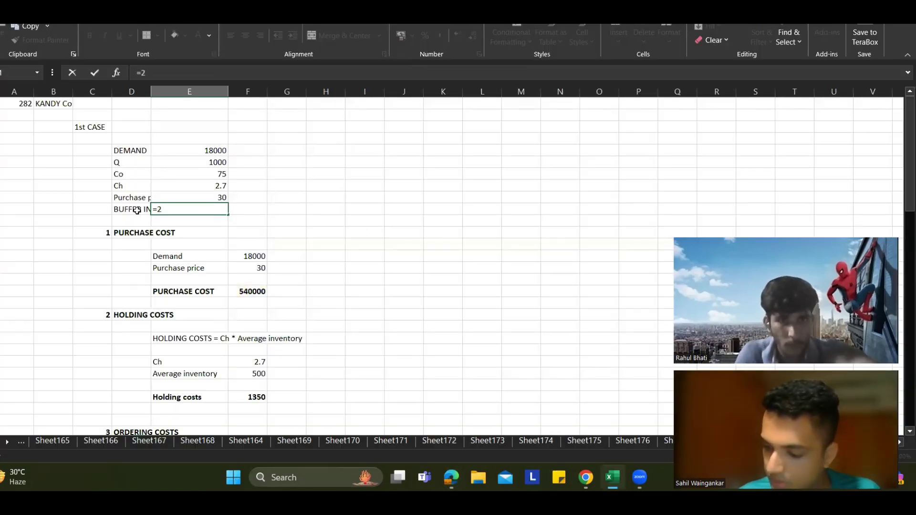
text(2/36)
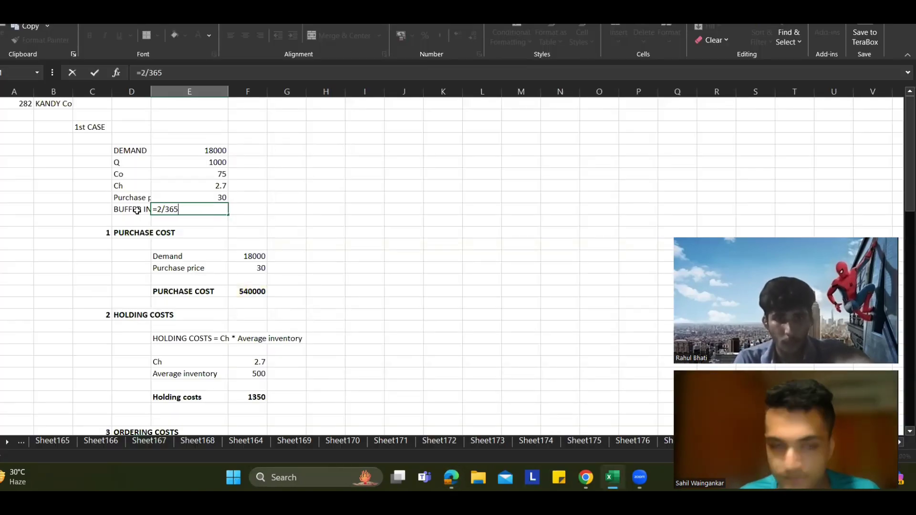
text(5)
key(alt+Tab)
scroll(362, 203, down, 2)
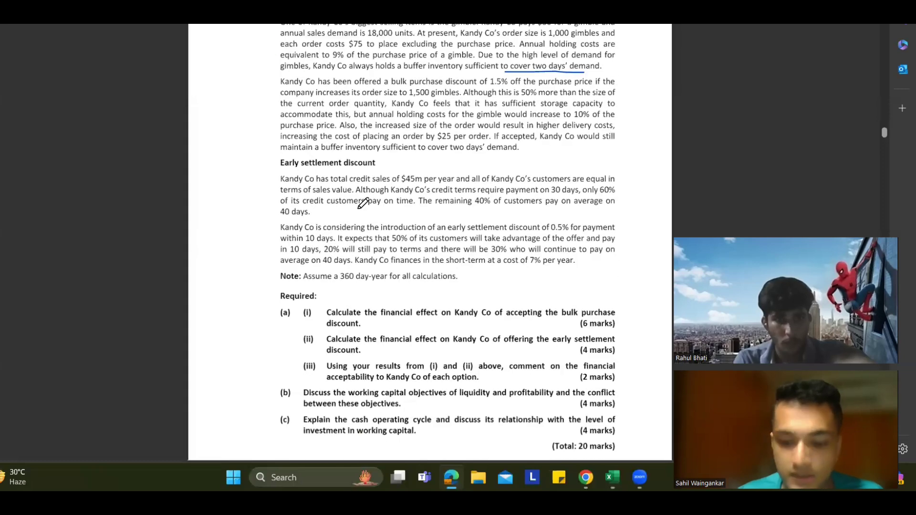
key(alt+Tab)
text(*)
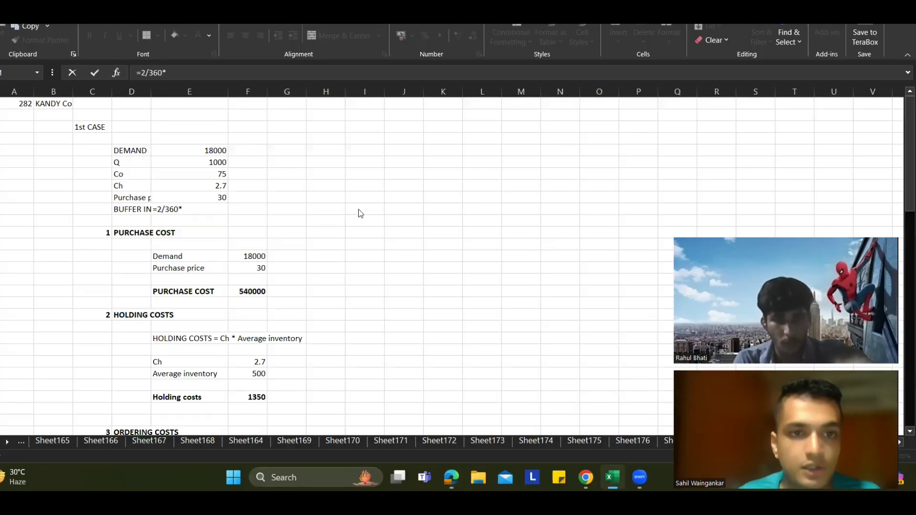
key(alt+Tab)
scroll(357, 113, up, 2)
key(alt+Tab)
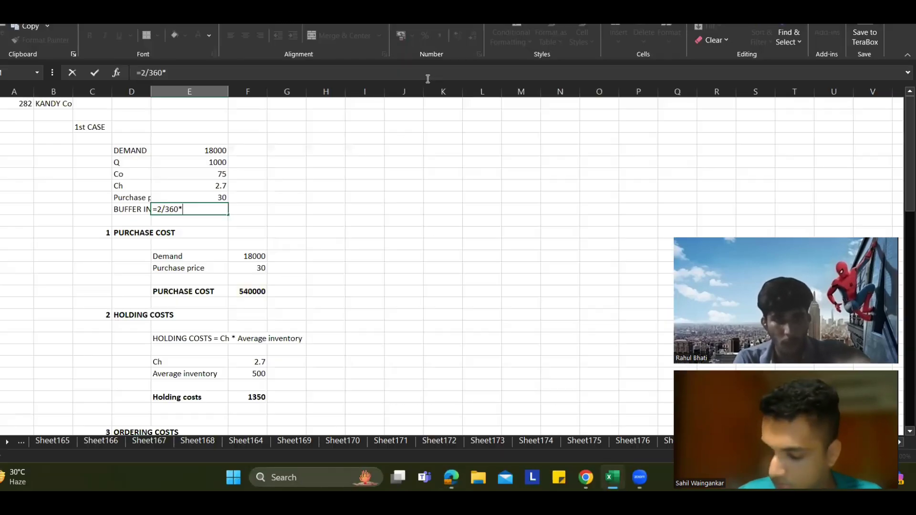
text(18000)
key(Return)
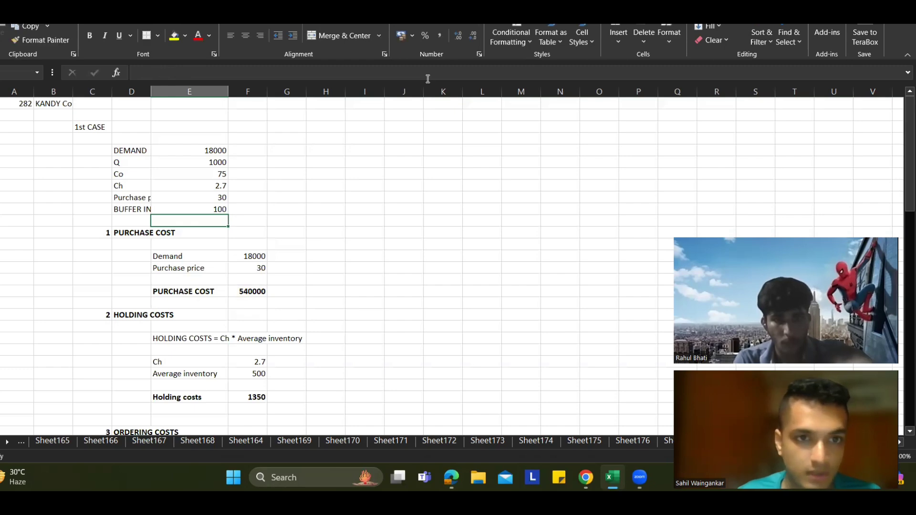
Add the buffer inventory to the first case's holding costs formula in F26, making it =F23*F24+E10
scroll(241, 339, down, 6)
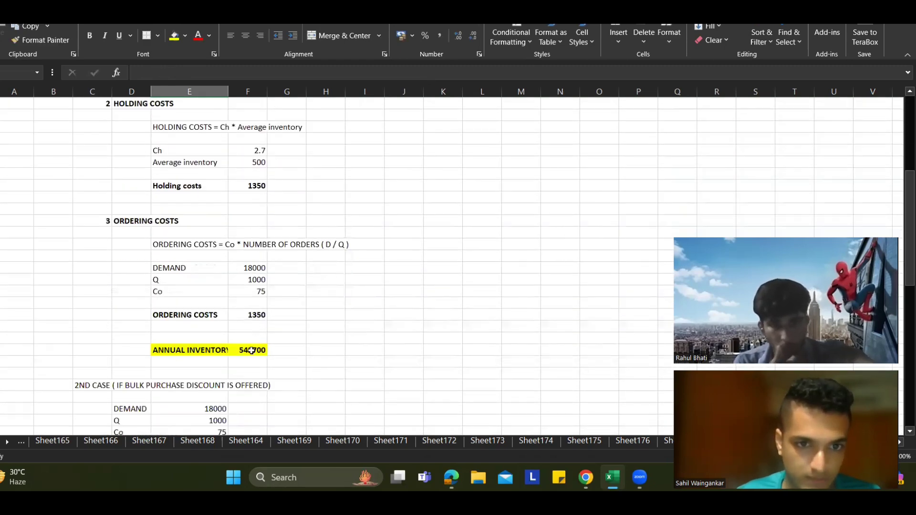
scroll(236, 276, down, 2)
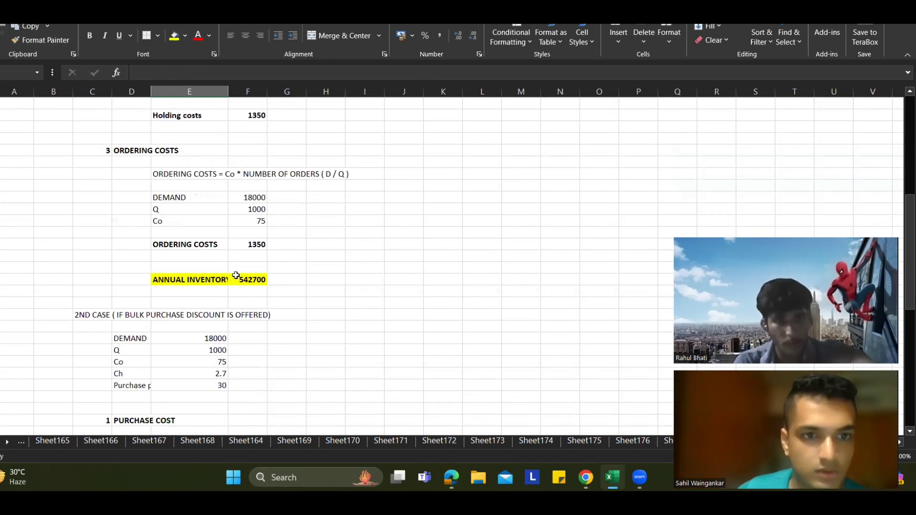
scroll(236, 231, up, 3)
click(254, 222)
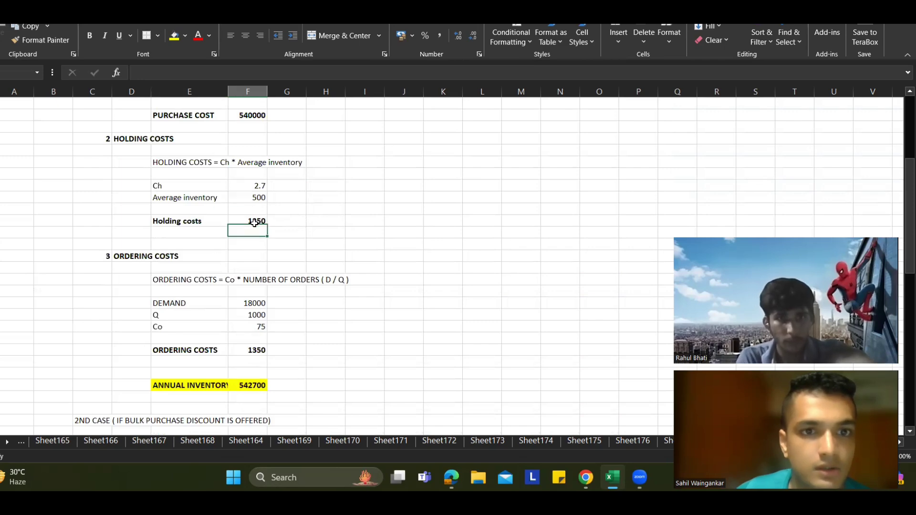
click(177, 73)
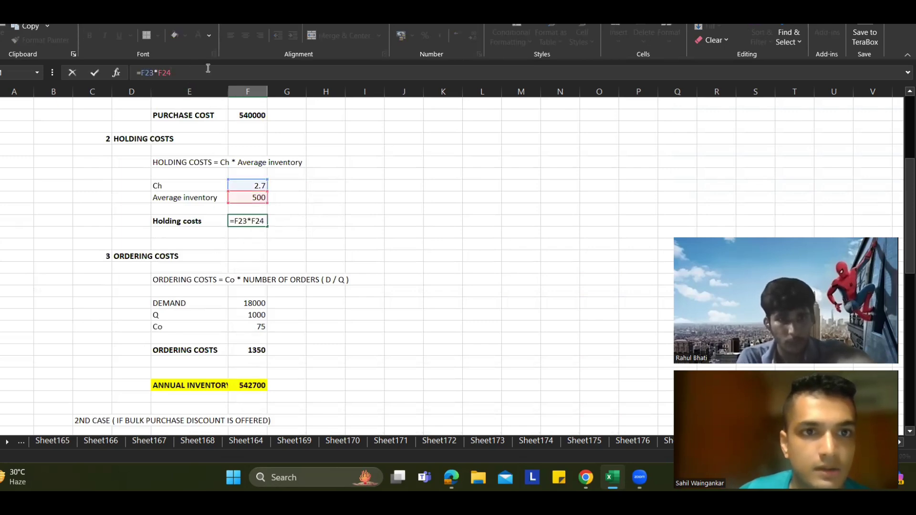
text(+)
scroll(242, 189, up, 5)
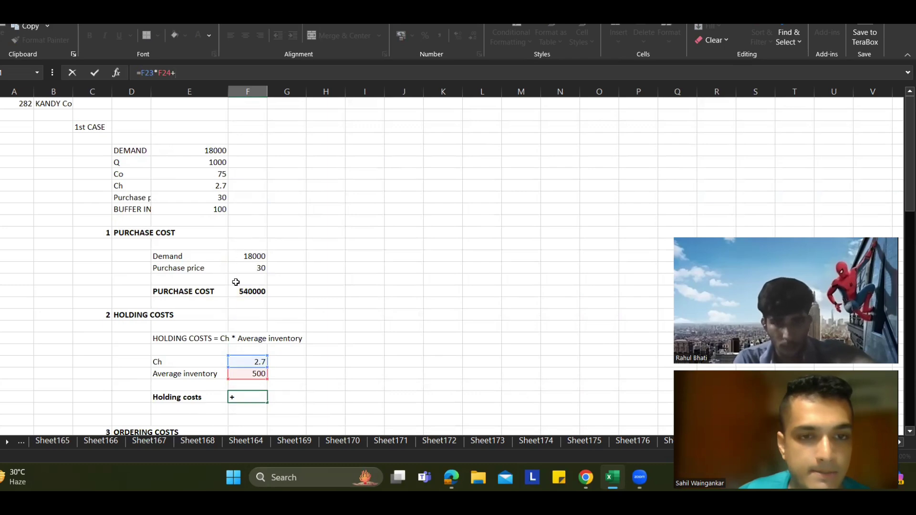
click(201, 212)
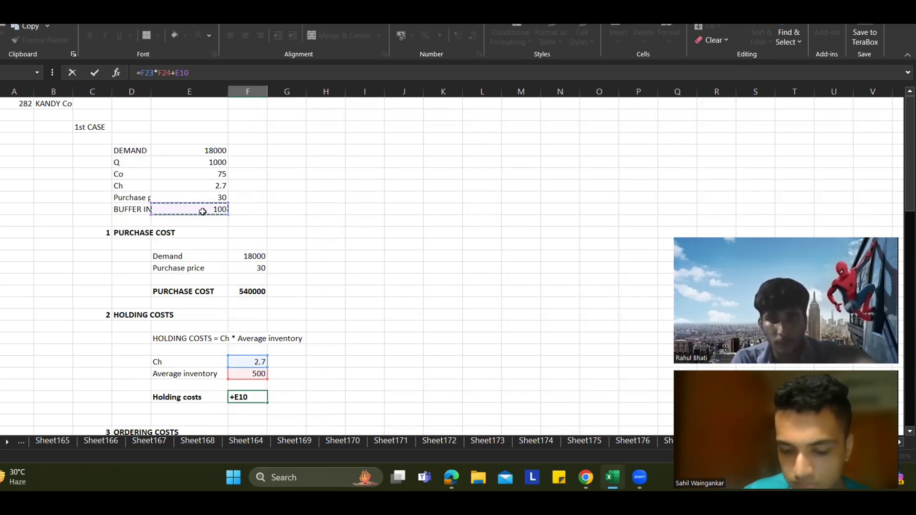
key(Return)
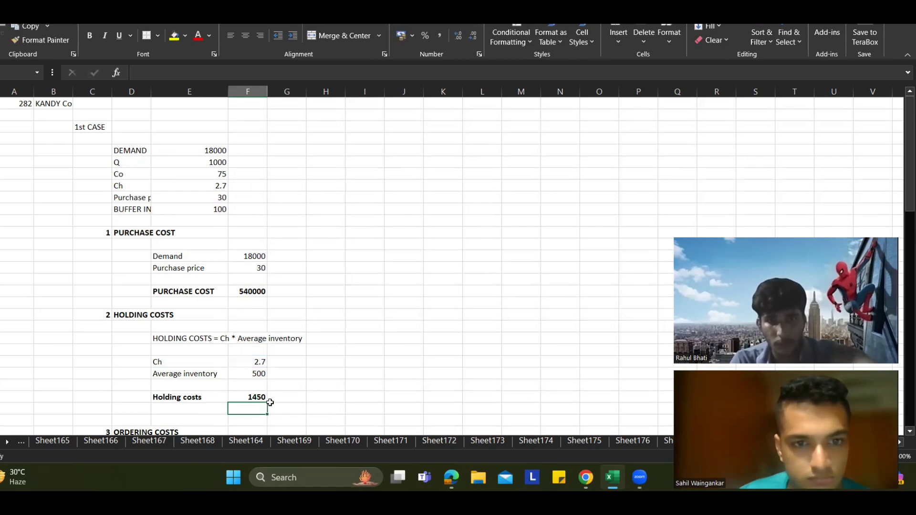
Correct the first case's holding costs formula in F26 to =F23*(E6/2+E10)
click(253, 396)
click(160, 73)
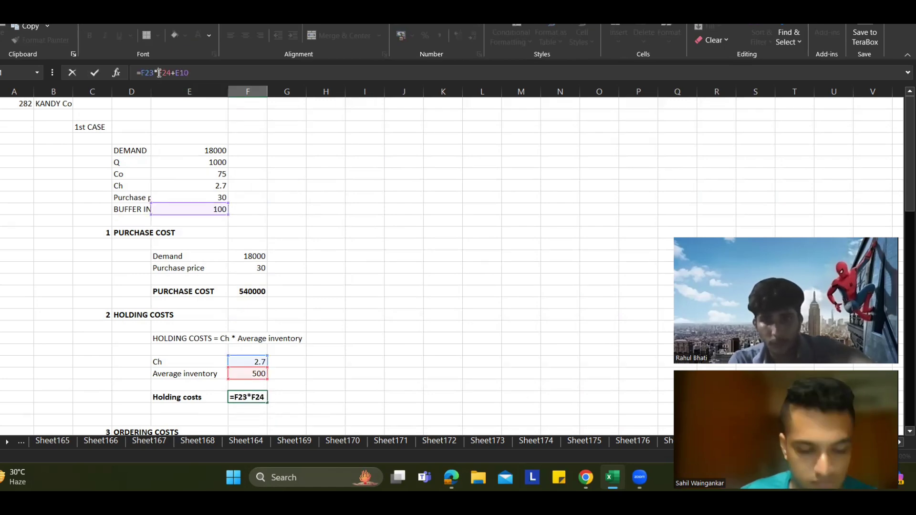
text(()
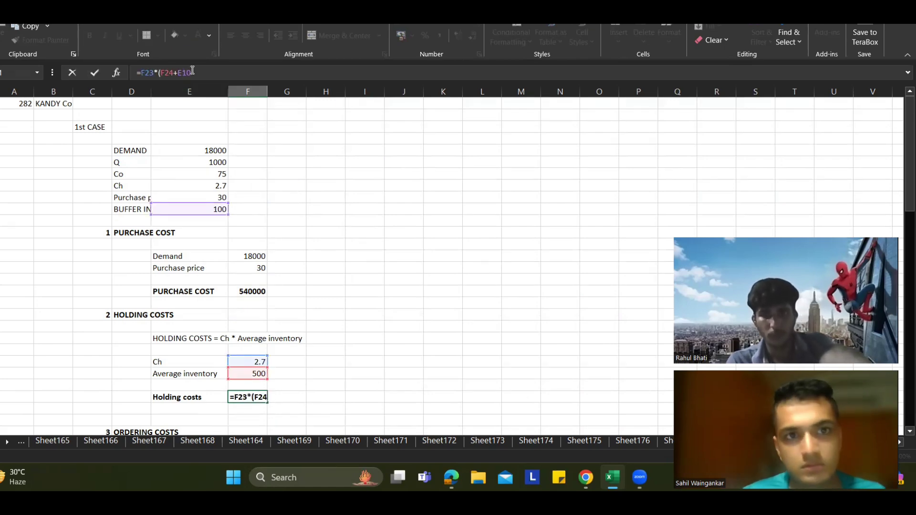
text())
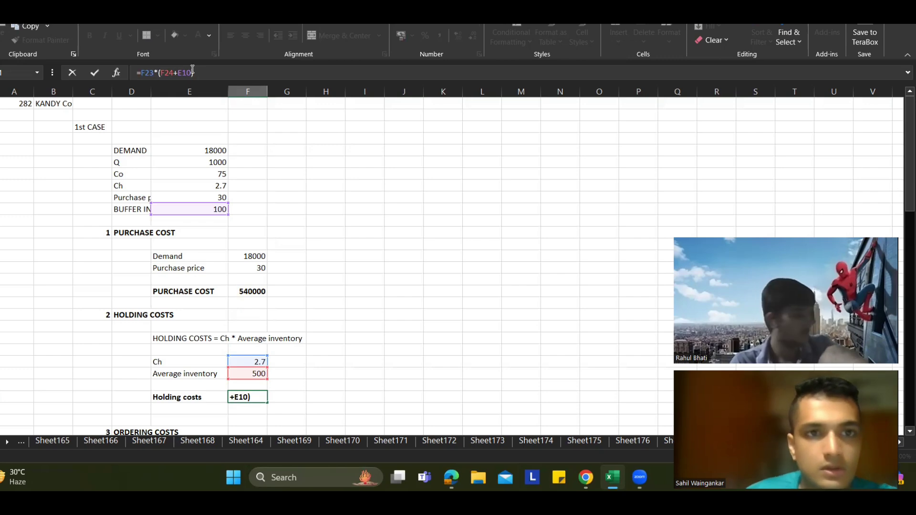
key(BackSpace)
key(BackSpace)
key(BackSpace)
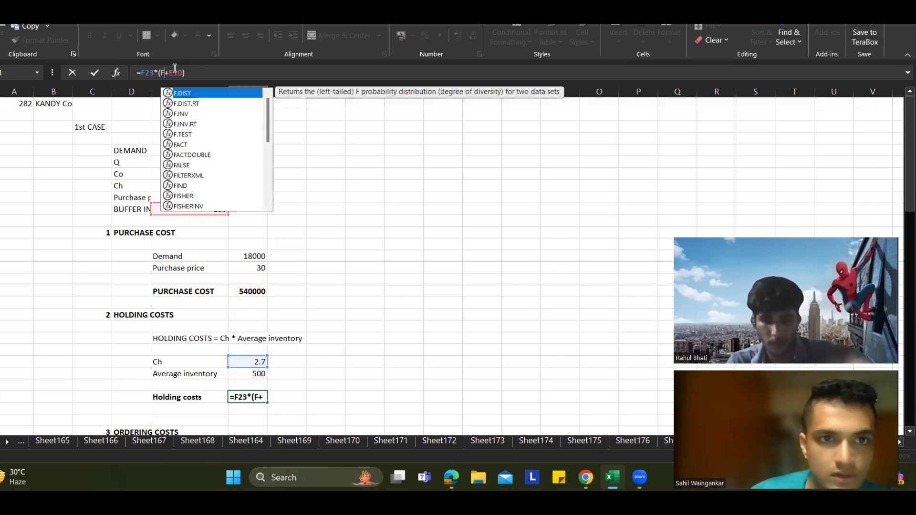
click(207, 162)
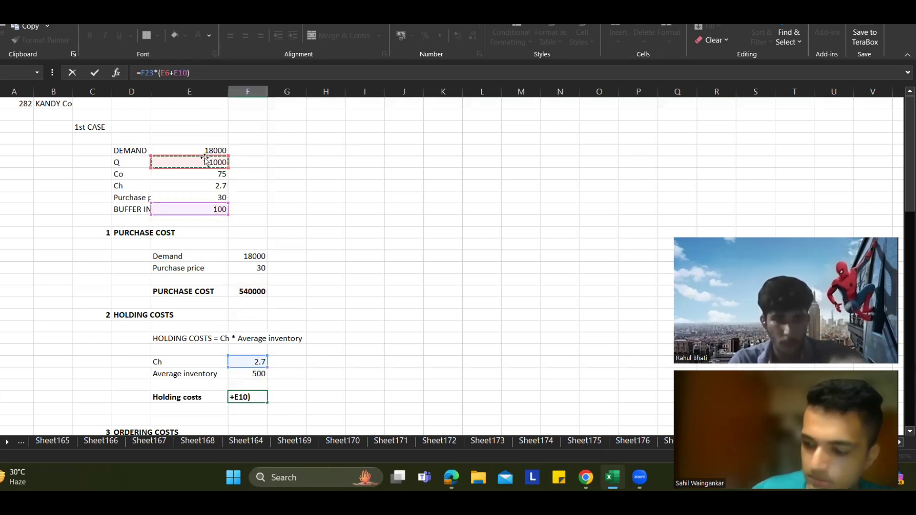
text(/2)
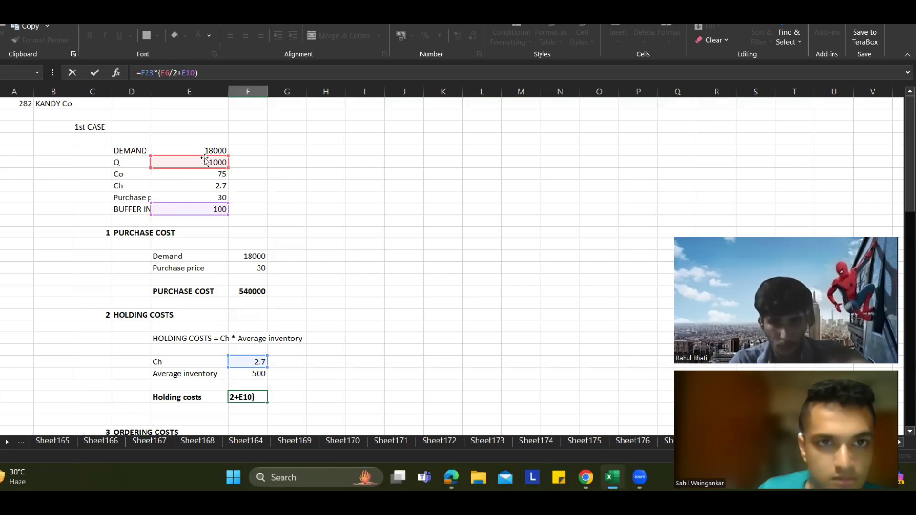
key(Return)
key(Up)
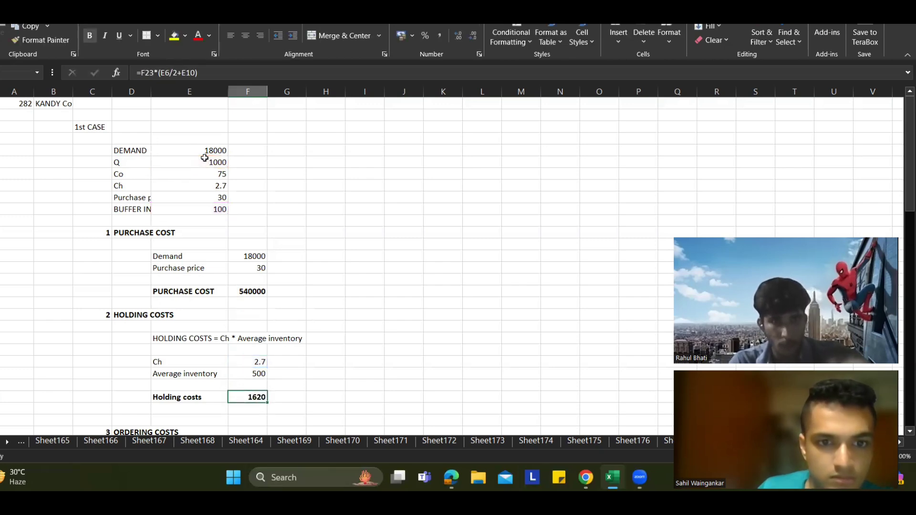
Cross-check the first case's holding costs with =600*F23 in the blank cell H24, and clear that cell
key(Right)
key(Right)
key(Up)
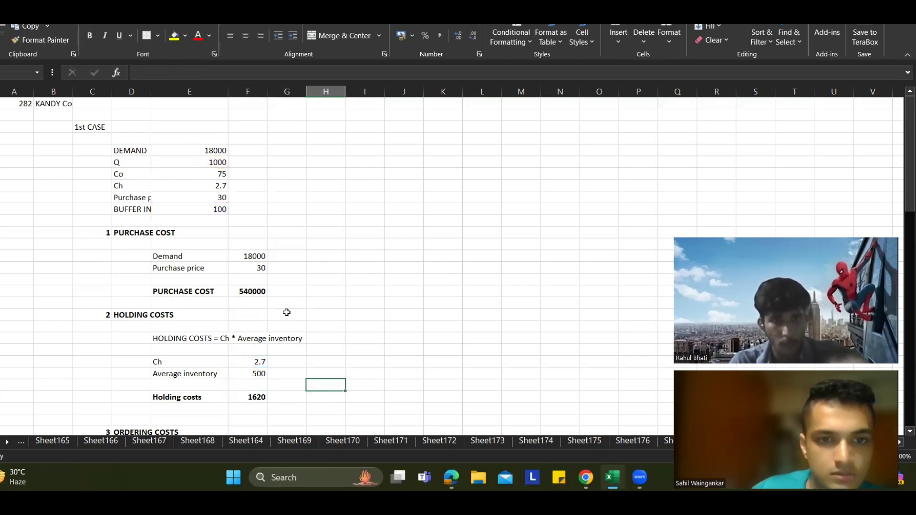
scroll(287, 328, down, 1)
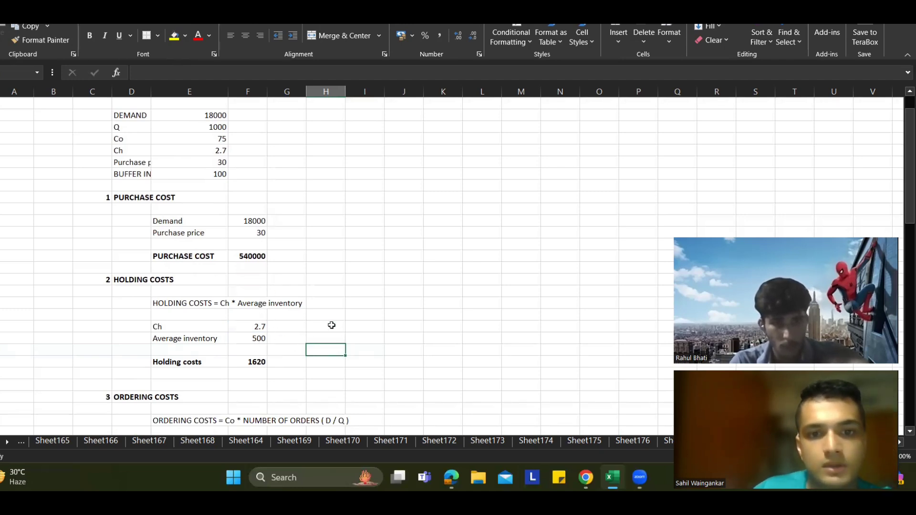
click(313, 337)
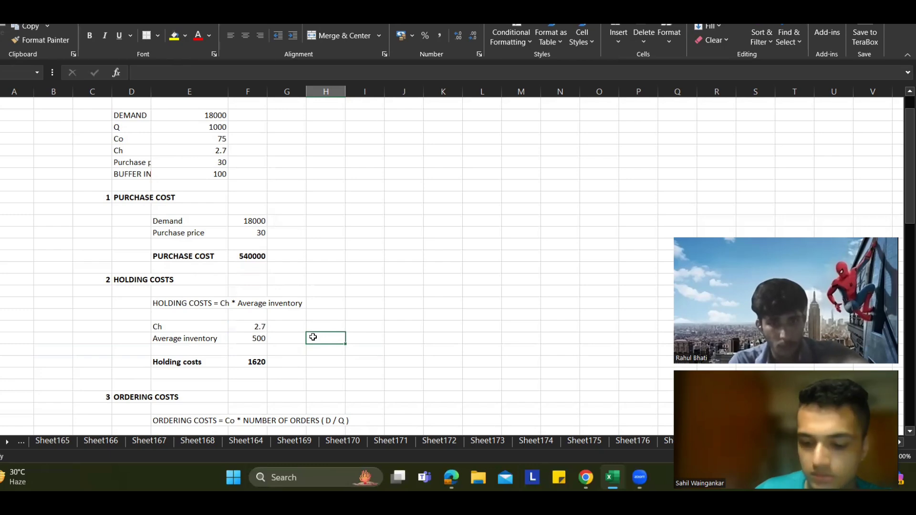
text(=600*)
key(Left)
key(Left)
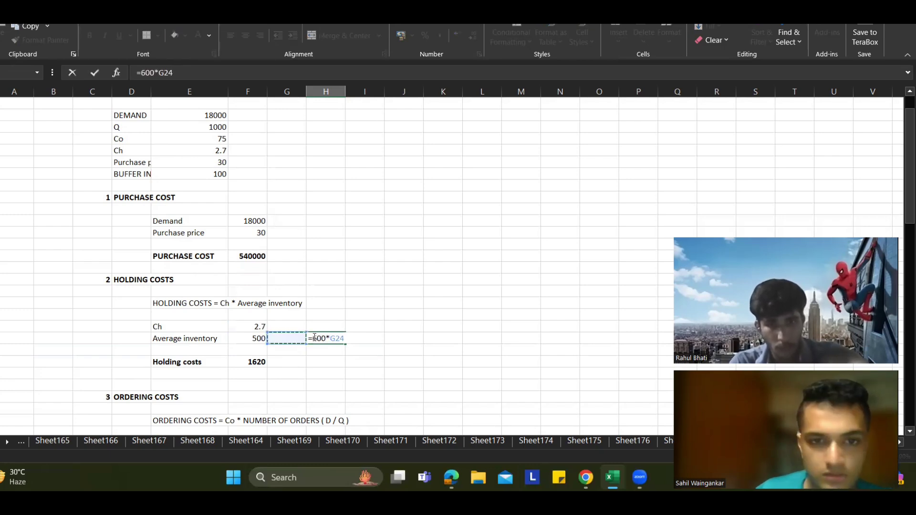
key(Up)
key(Return)
click(313, 337)
key(BackSpace)
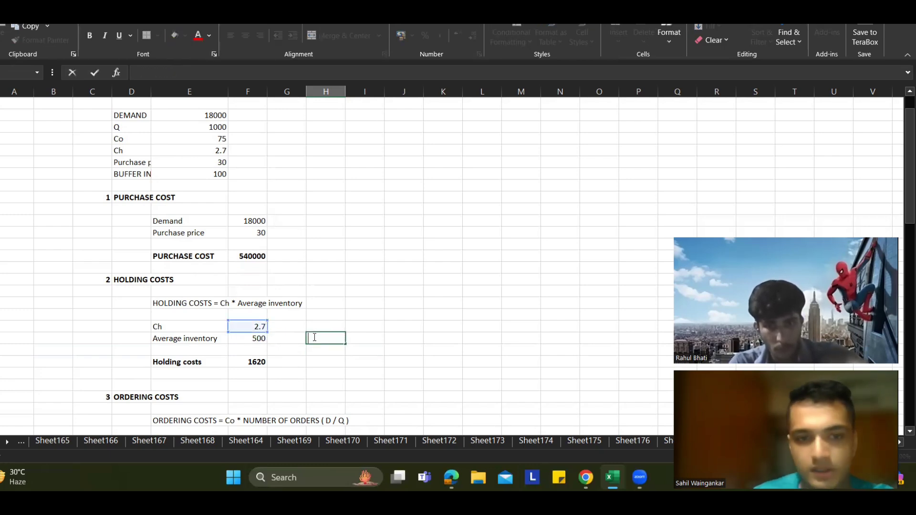
scroll(315, 338, down, 1)
key(Escape)
key(Left)
key(Left)
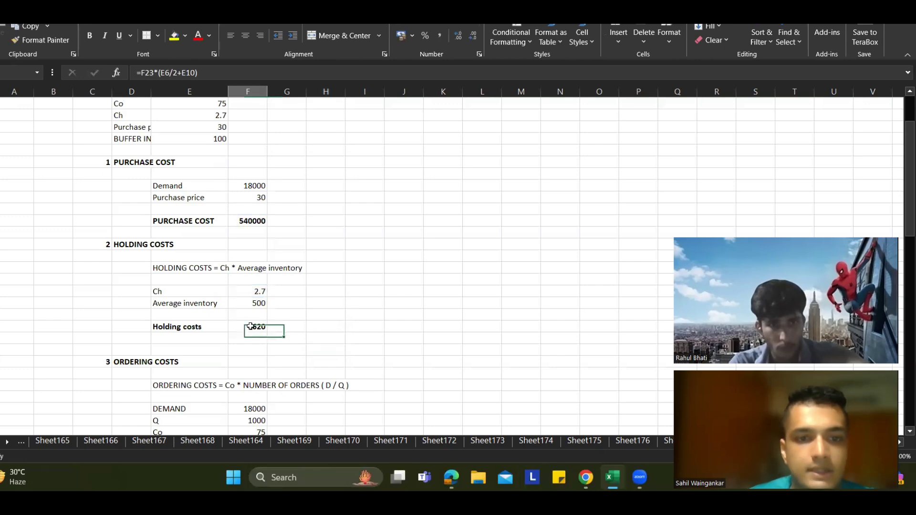
Examine the first case's annual inventory cost and the copied second case block's input data and cost calculations
scroll(343, 341, down, 3)
scroll(269, 327, down, 2)
scroll(277, 300, down, 4)
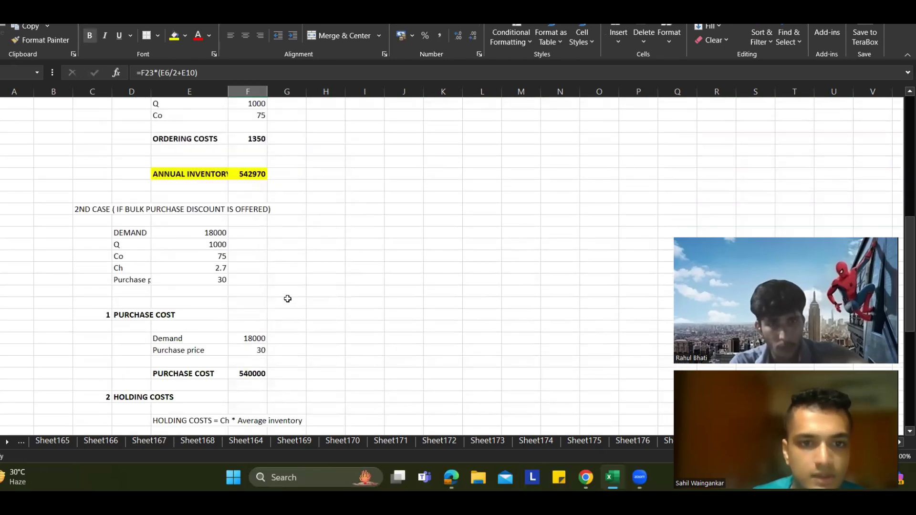
scroll(287, 299, up, 2)
scroll(279, 294, up, 1)
scroll(272, 288, down, 5)
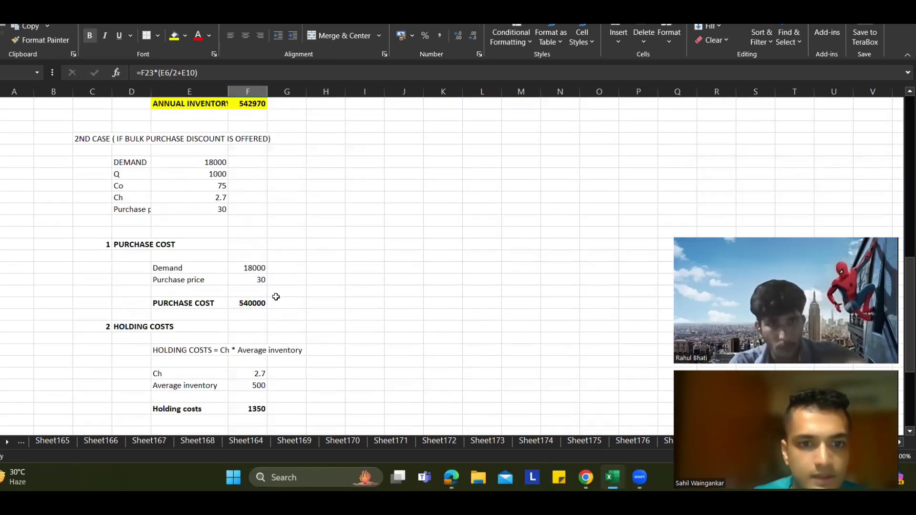
scroll(274, 301, down, 3)
scroll(249, 267, up, 14)
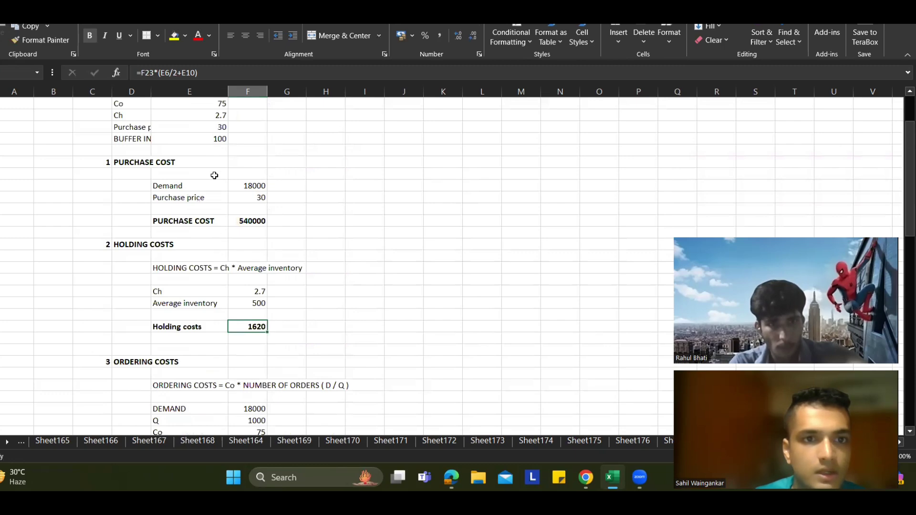
Copy the BUFFER INVENTORY row from the first case's input data to D50:E50, beneath the second case's purchase price
drag(134, 145, 200, 139)
key(ctrl+c)
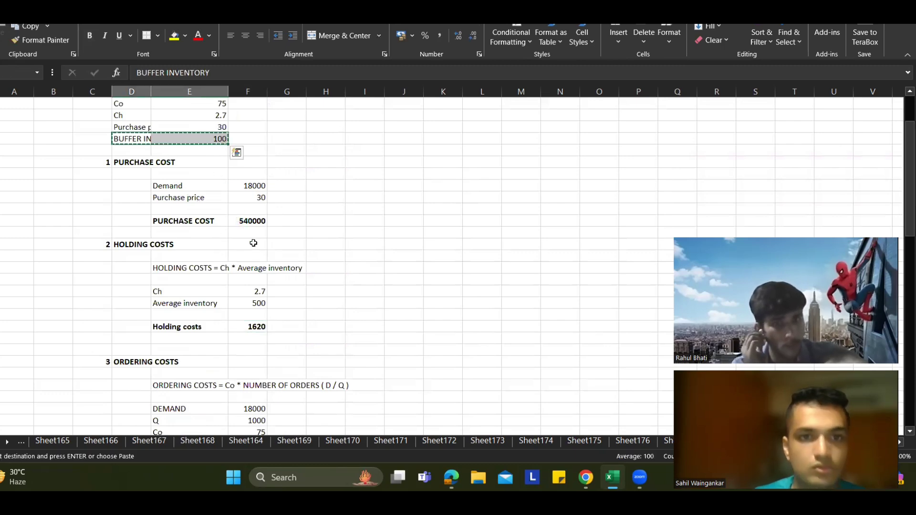
scroll(256, 243, down, 7)
scroll(256, 244, down, 2)
click(131, 292)
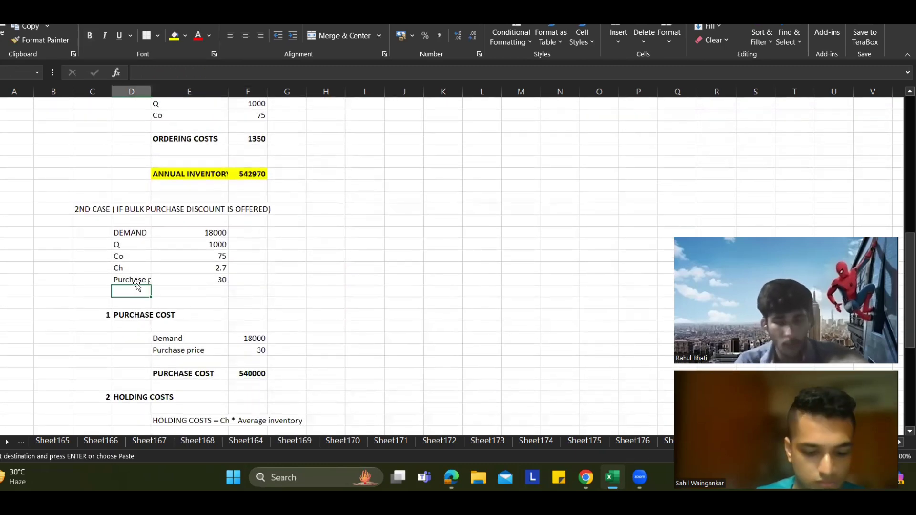
key(ctrl+v)
Copy the first case's holding costs formula from F26 into the second case's holding costs cell F66
scroll(257, 227, up, 4)
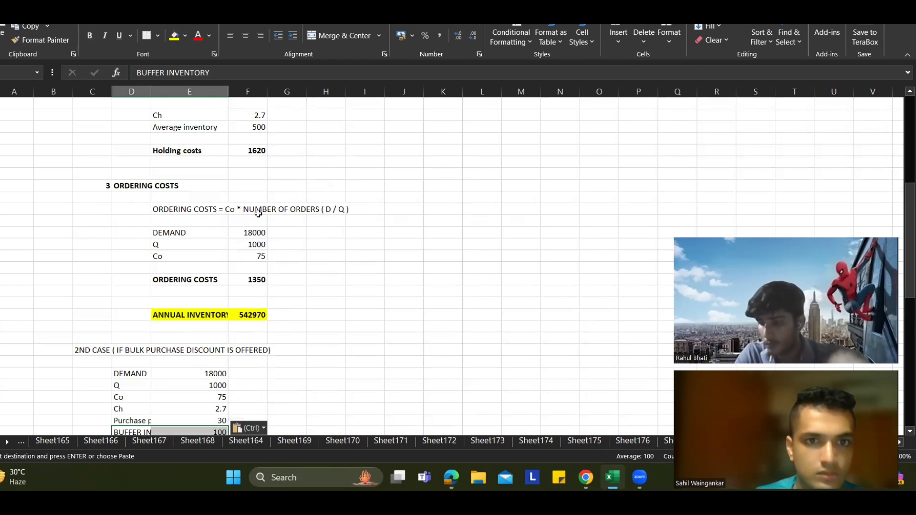
click(250, 151)
scroll(321, 236, down, 11)
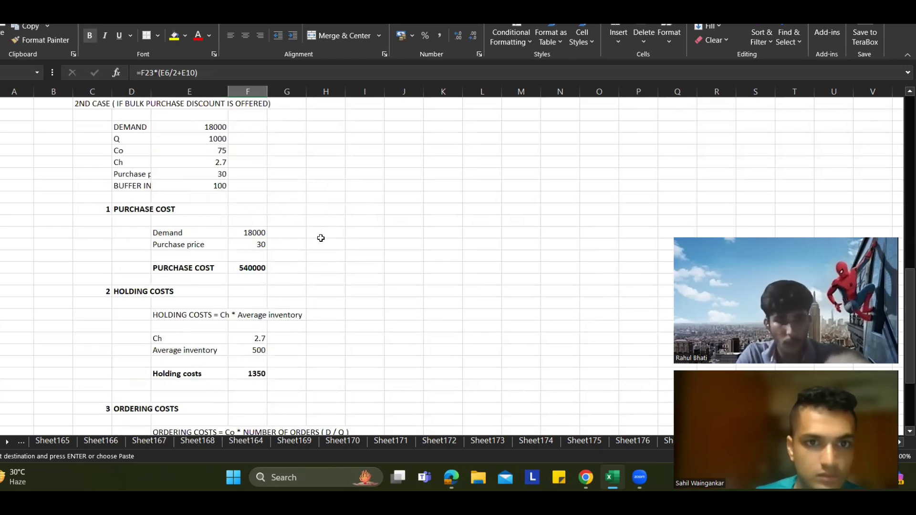
click(256, 234)
key(ctrl+v)
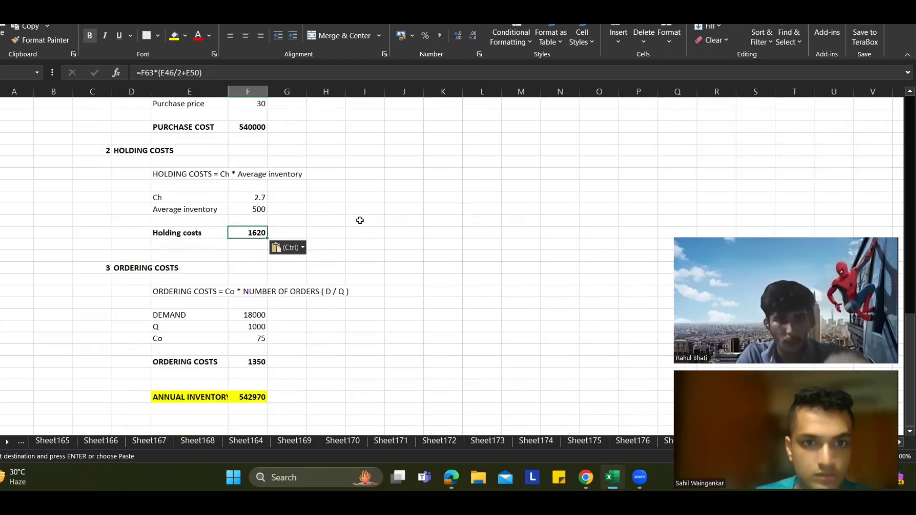
Bold the 2ND CASE heading in C43 and move it one column over to B43
key(alt+Tab)
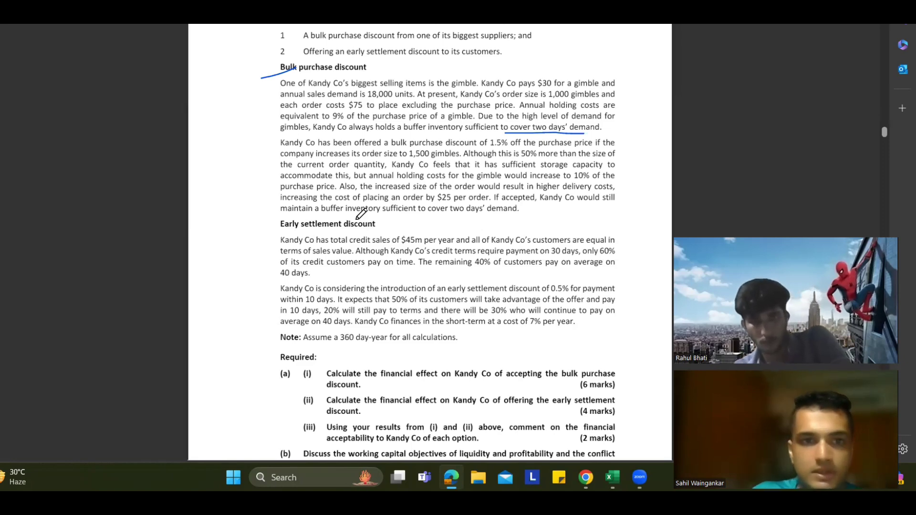
key(alt+Tab)
scroll(231, 258, up, 7)
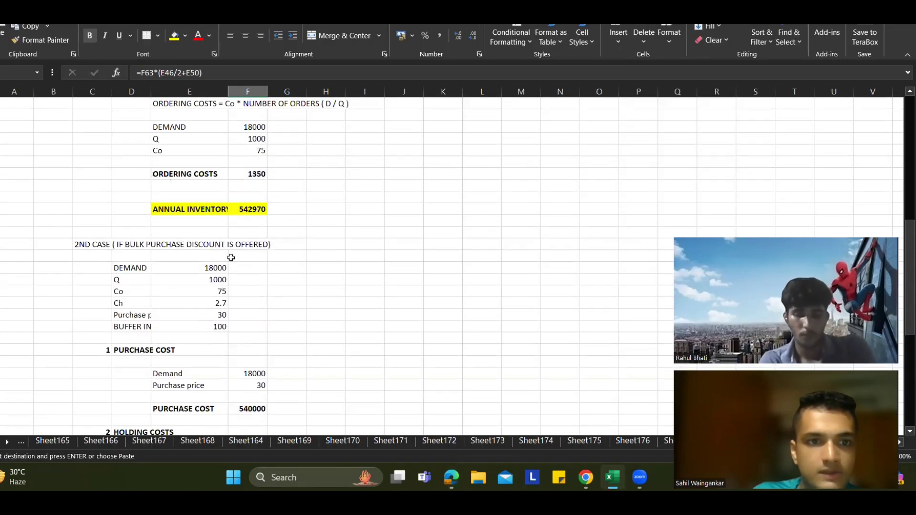
click(89, 244)
key(ctrl+b)
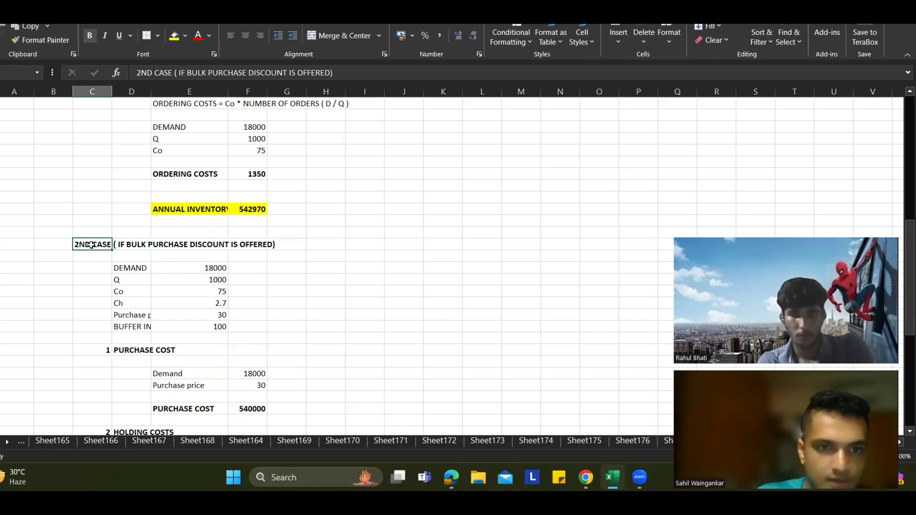
drag(92, 244, 36, 243)
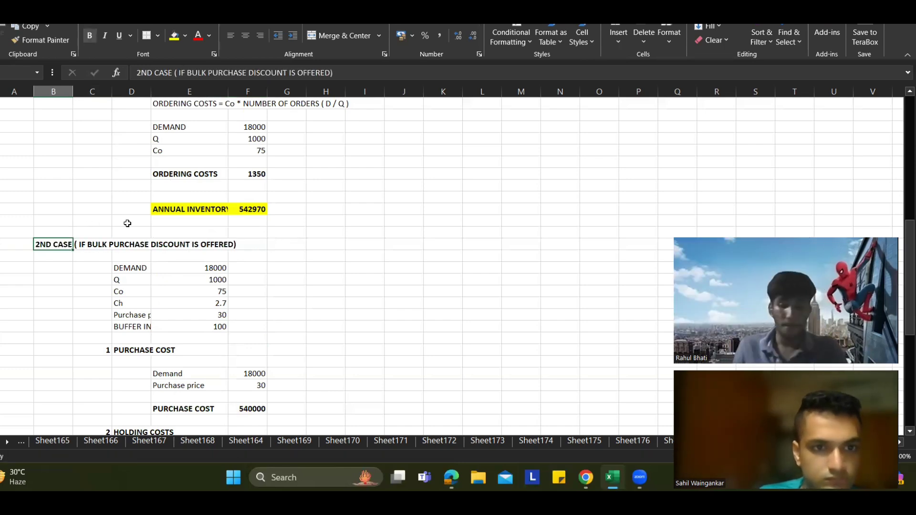
Set the second case's order quantity Q in E46 to 1500
click(204, 276)
text(1500)
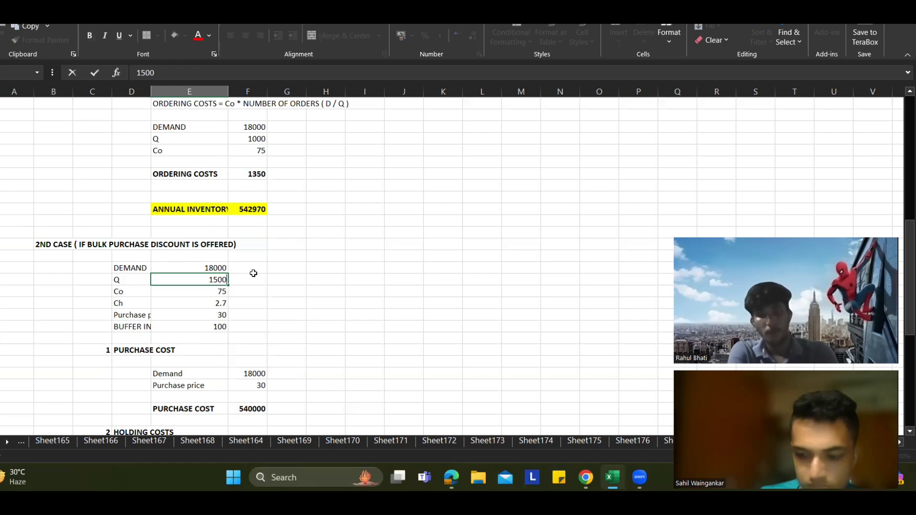
key(Return)
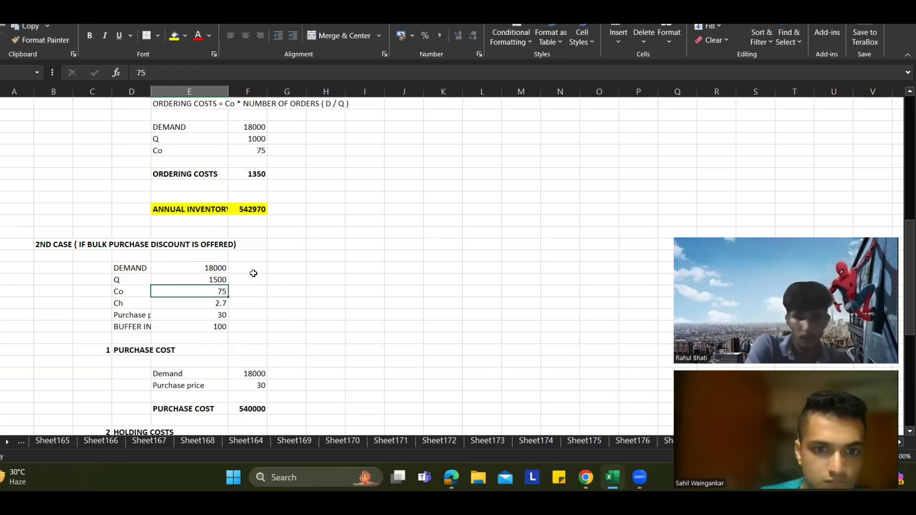
Calculate the 1.5% discount per unit in G49 beside the second case's purchase price, using =30*1.5/100
scroll(254, 273, down, 2)
click(220, 246)
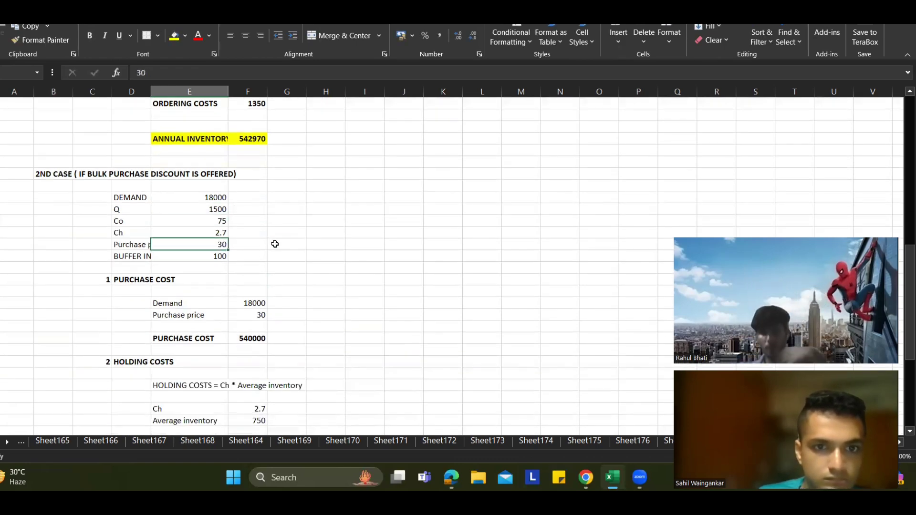
click(275, 244)
key(alt+Tab)
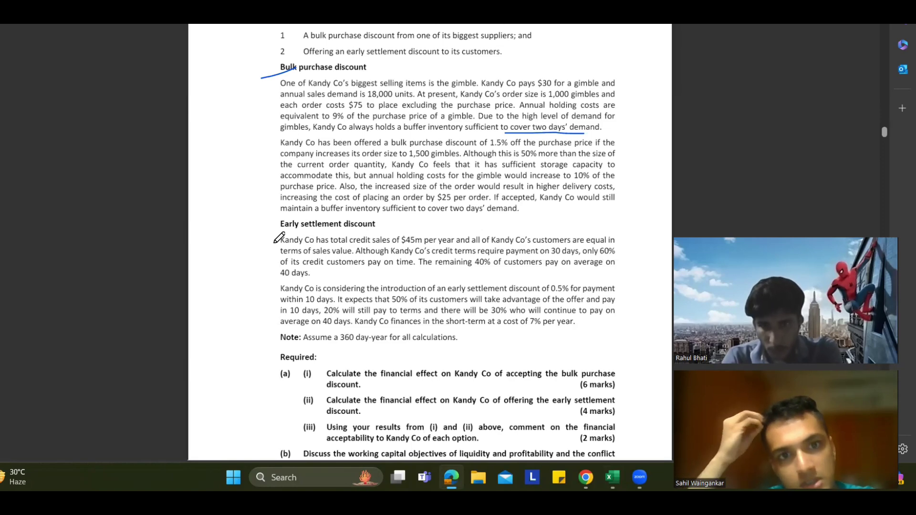
key(alt+Tab)
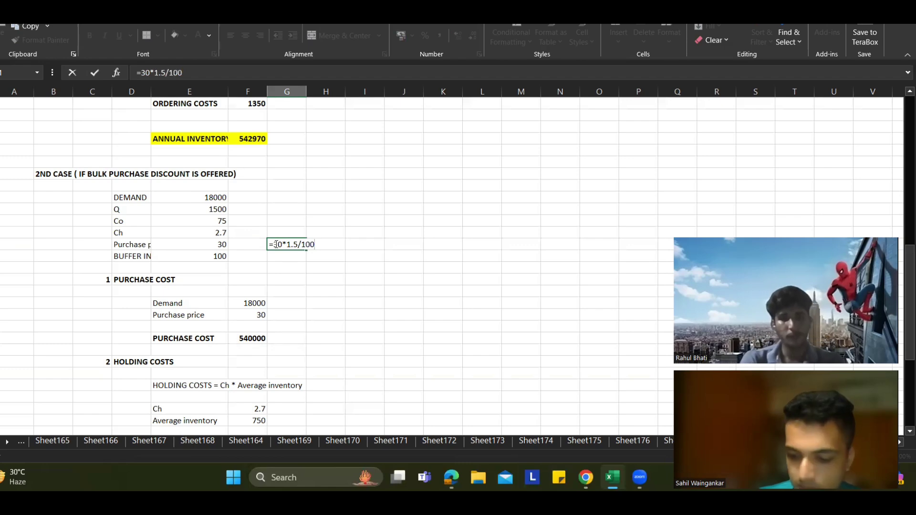
key(Return)
Set the second case's purchase price in E49 to the discounted price with =30-G49
key(Left)
key(Left)
key(Up)
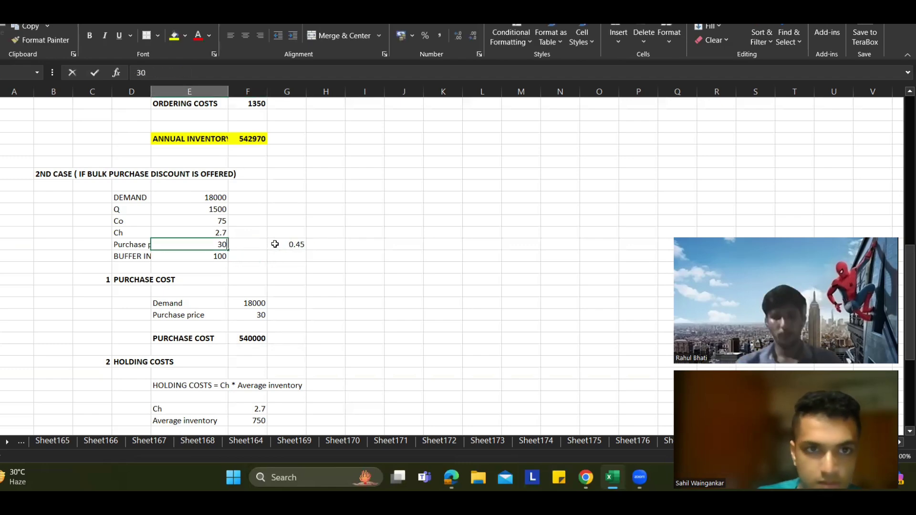
text(=30-)
click(275, 243)
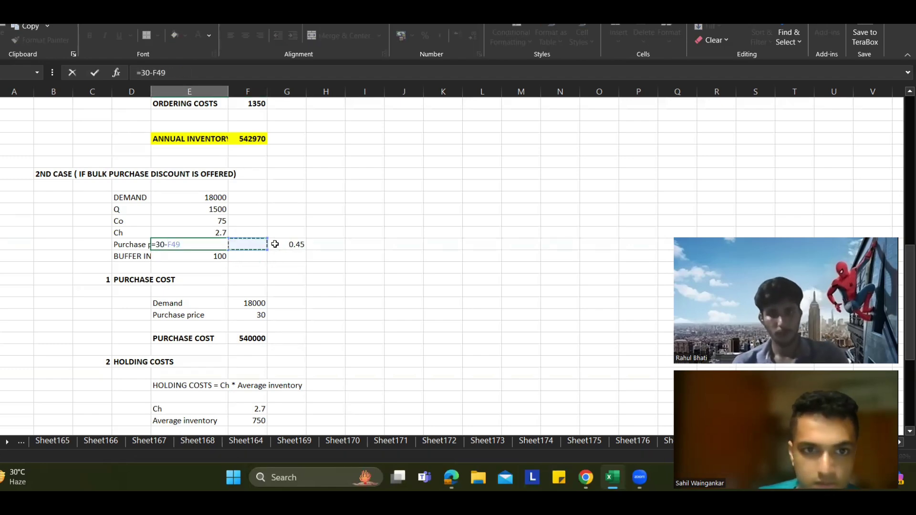
key(Return)
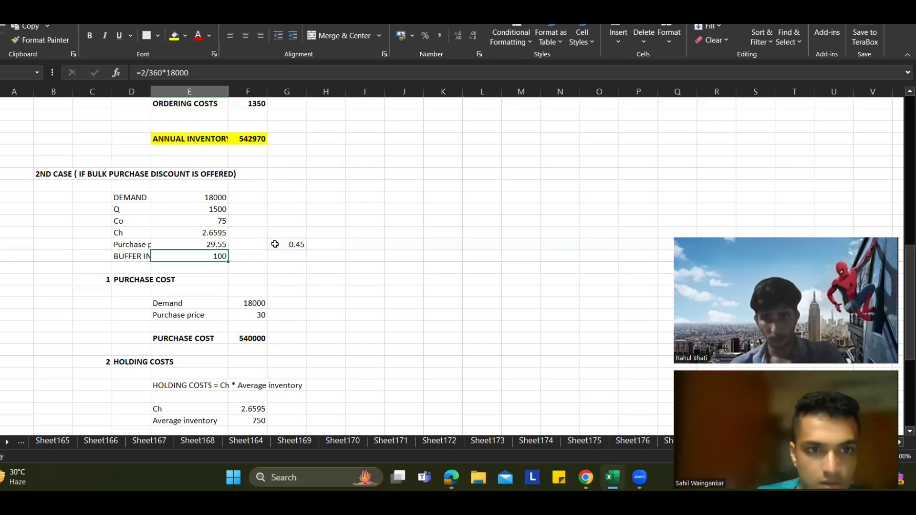
Try calculating the second case's Ch in E48 as 10% of the discounted purchase price, using =E49*.1
click(217, 231)
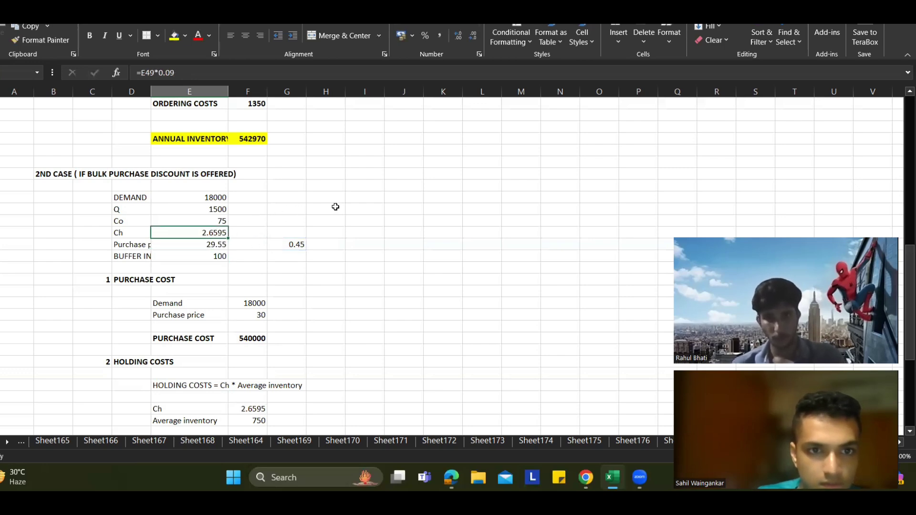
key(alt+Tab)
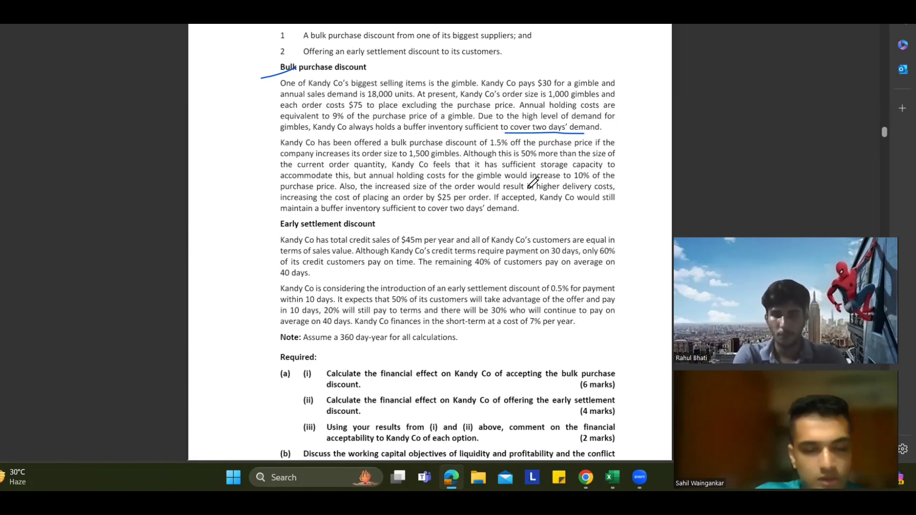
key(alt+Tab)
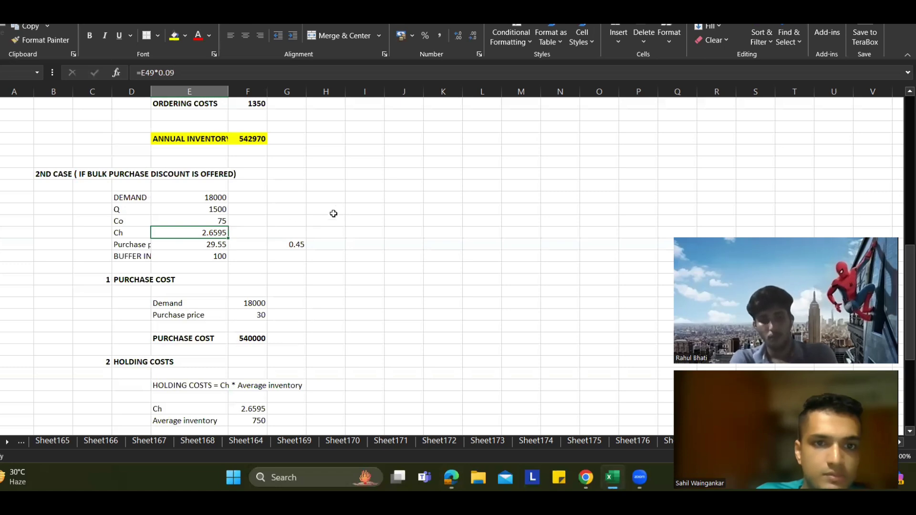
text(=)
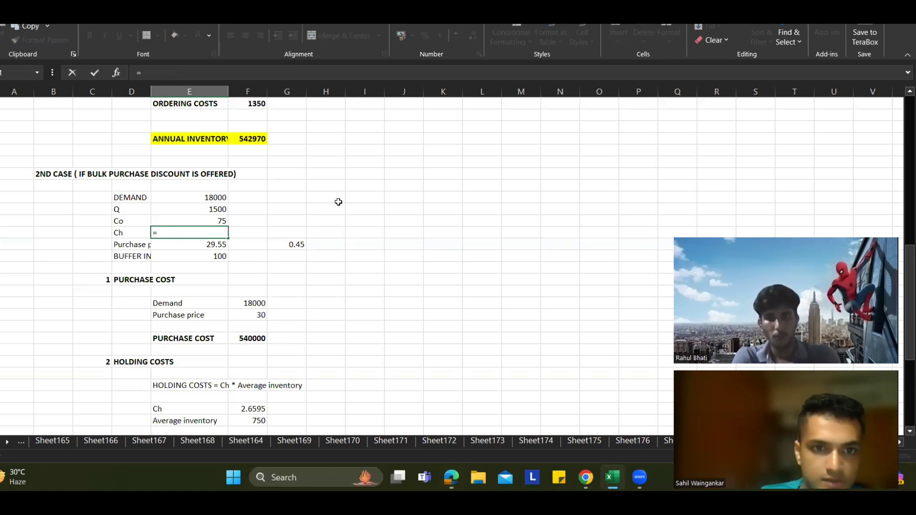
key(Down)
text(*.)
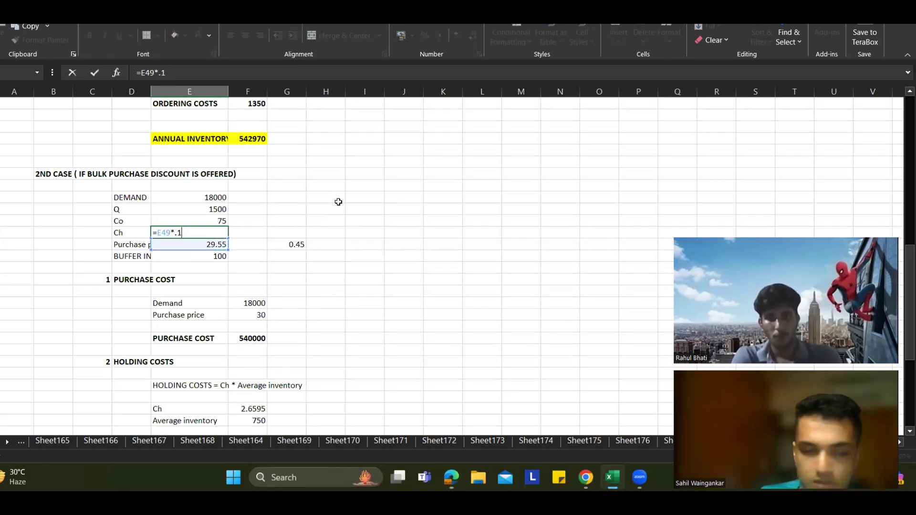
key(Return)
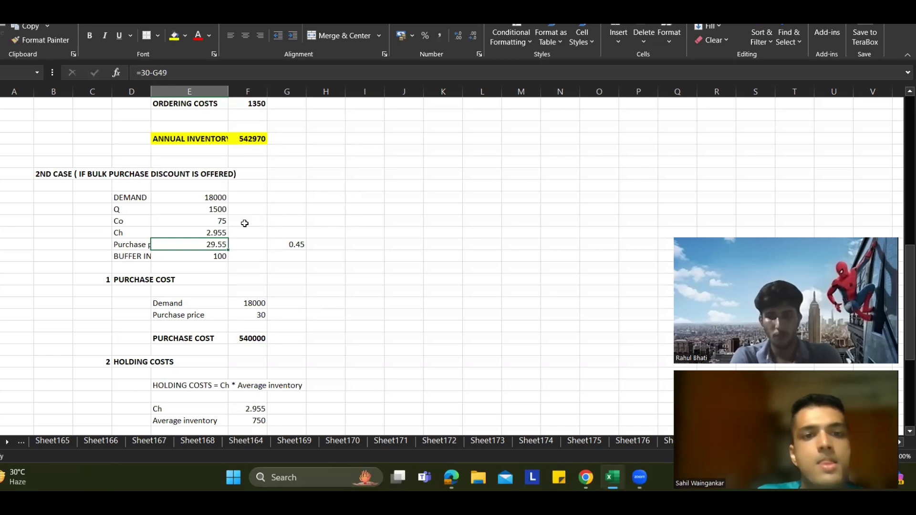
Recheck the holding cost wording in the question and set the second case's Ch in E48 to 3
click(227, 232)
scroll(287, 222, down, 6)
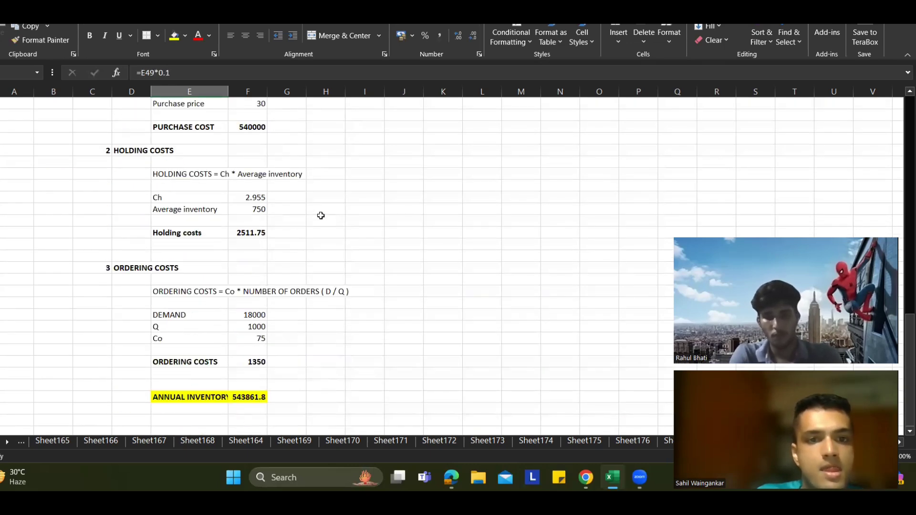
scroll(352, 210, down, 4)
scroll(353, 210, up, 11)
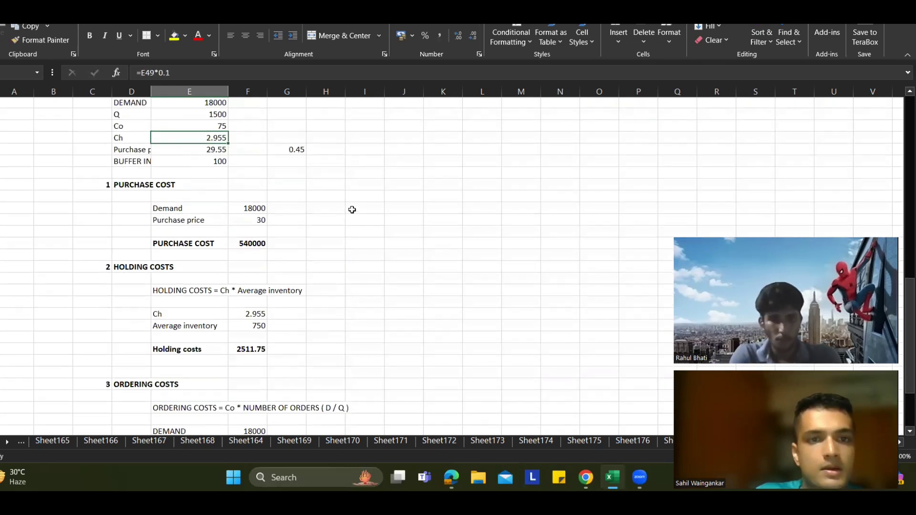
key(alt+Tab)
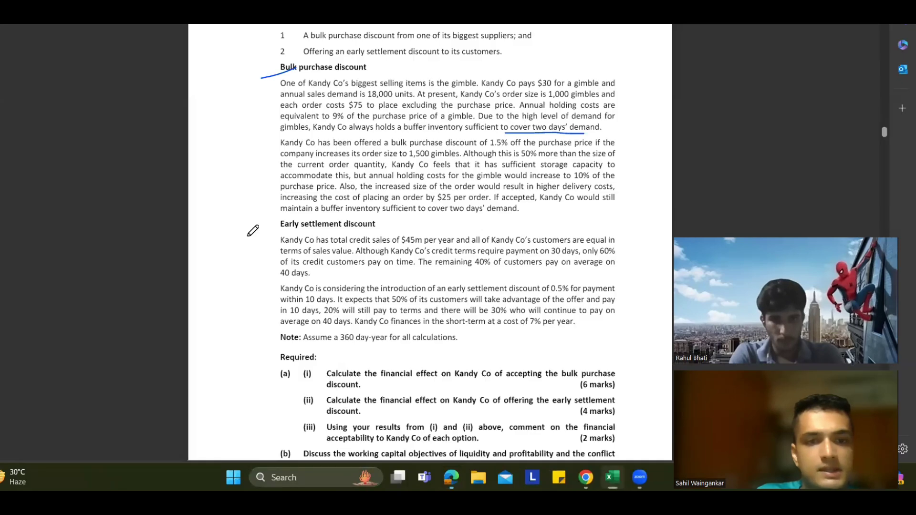
key(alt+Tab)
key(F2)
key(Escape)
text(3)
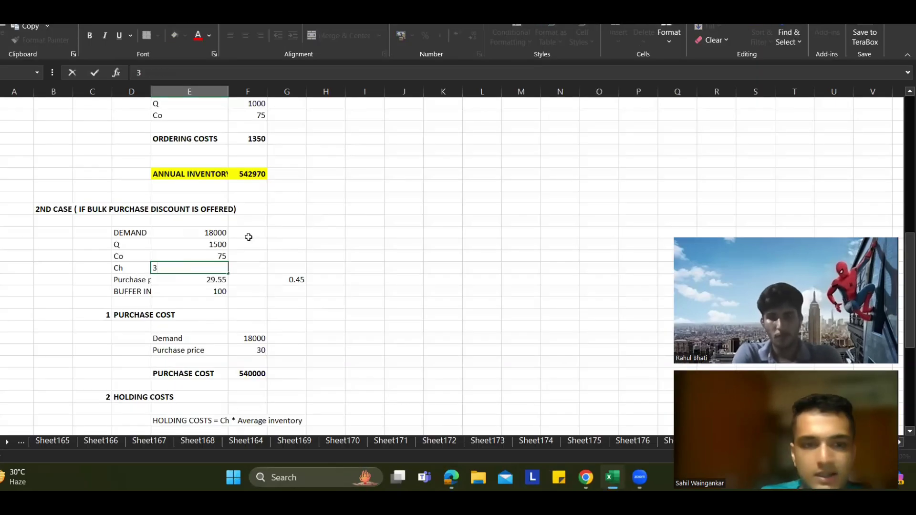
key(Return)
Add the note "10% OF 30" in G48 beside the second case's Ch value
key(Up)
key(Right)
key(Right)
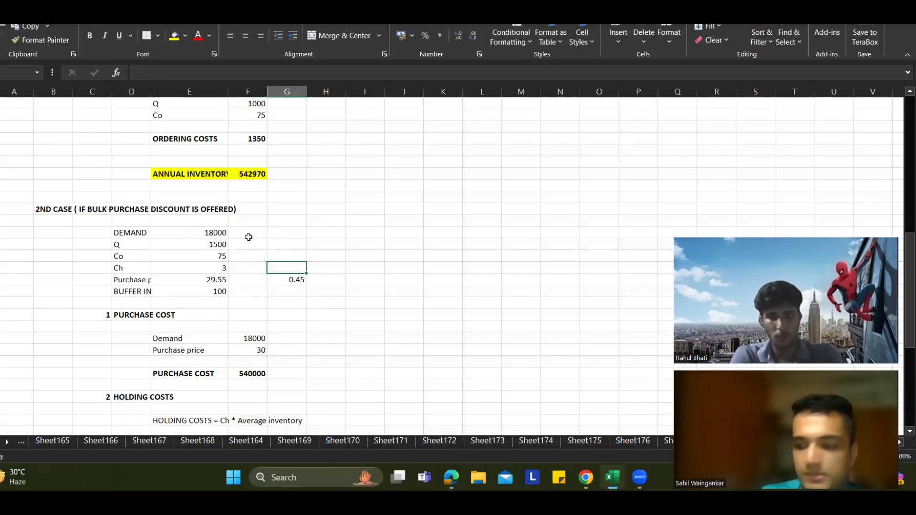
text(10% OF 30)
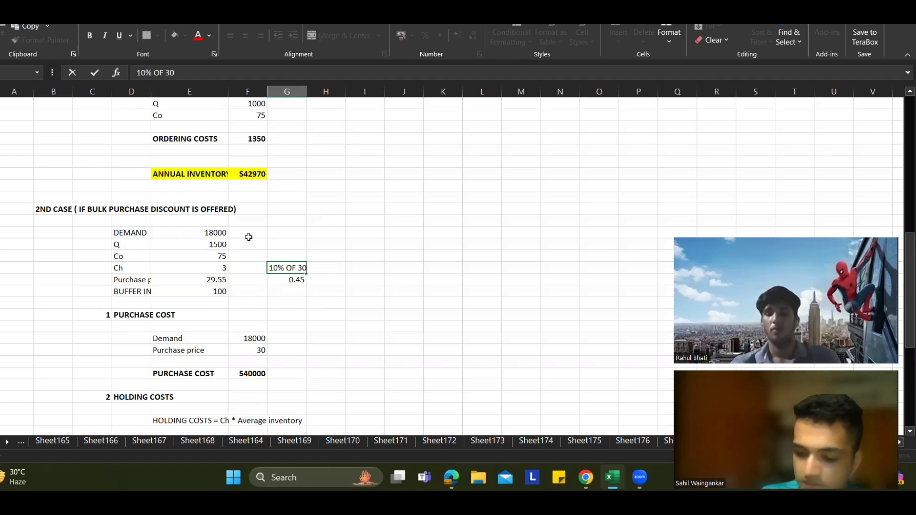
key(Return)
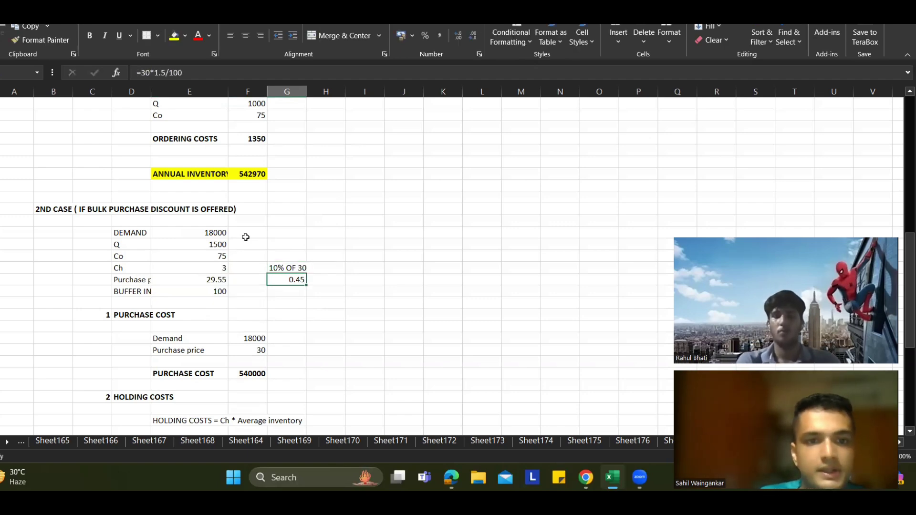
Consult the question's ordering cost increase and set the second case's Co in E47 to 100
key(alt+Tab)
click(290, 131)
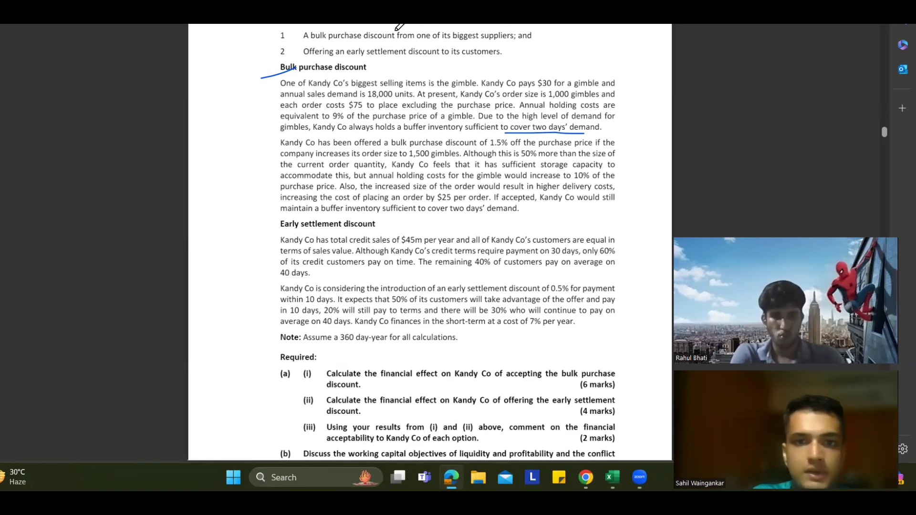
key(alt+Tab)
click(220, 256)
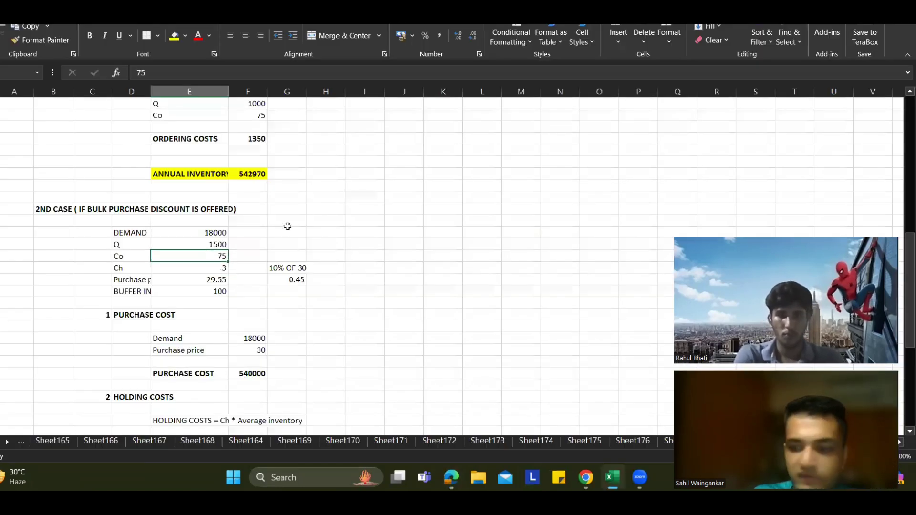
text(100)
key(Return)
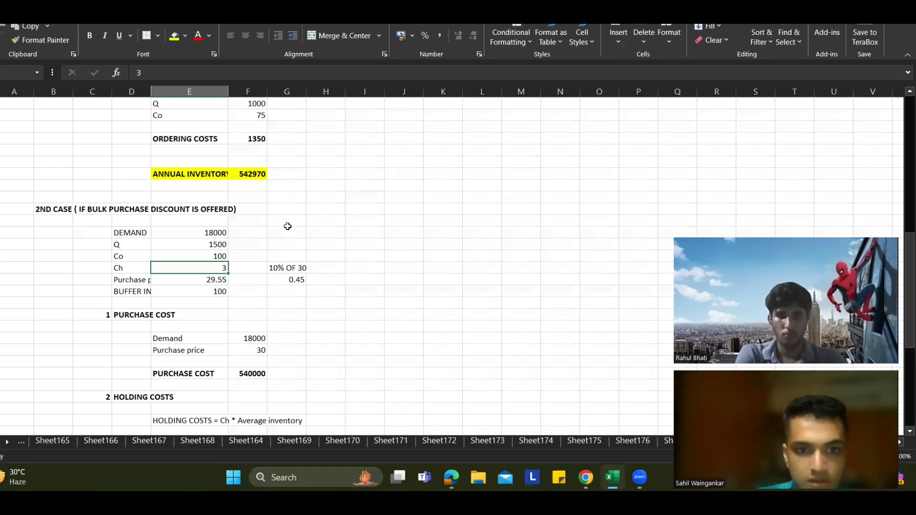
Link the purchase price in F55 of the second case's purchase cost section to the discounted price in E49
key(alt+Tab)
key(alt+Tab)
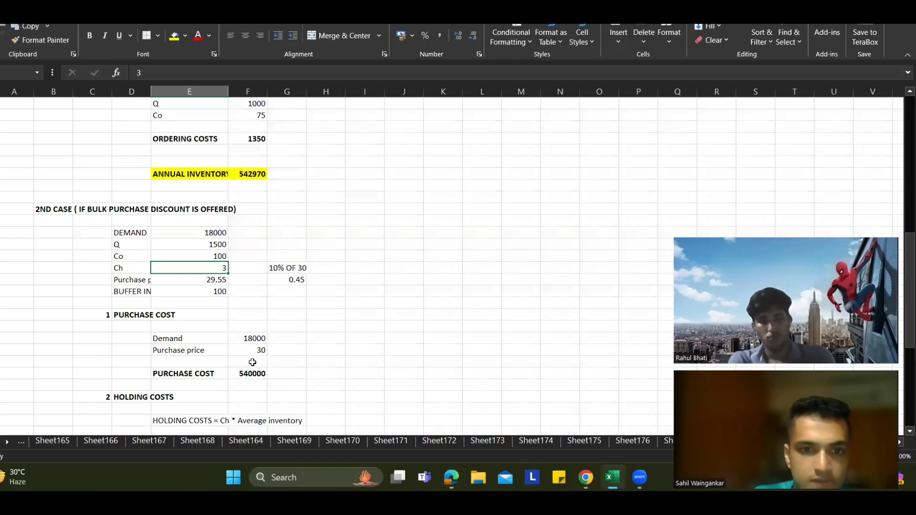
click(250, 350)
text(=)
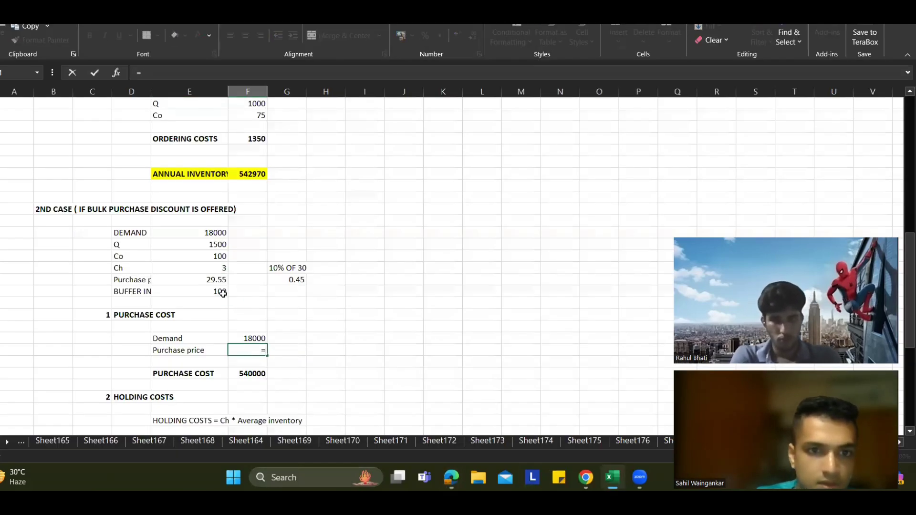
click(216, 280)
key(Return)
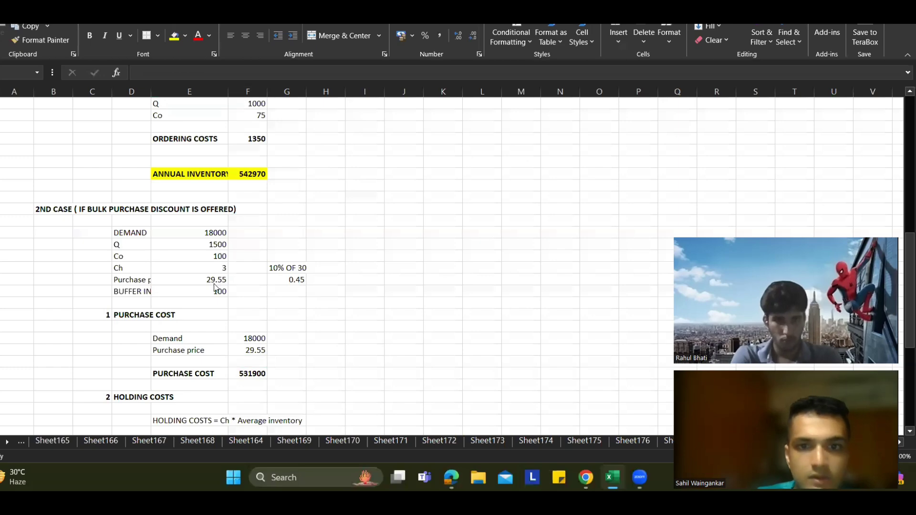
Recheck the bulk discount terms in the question and update Co in the second case's ordering costs section to 100 using a cell reference
key(alt+Tab)
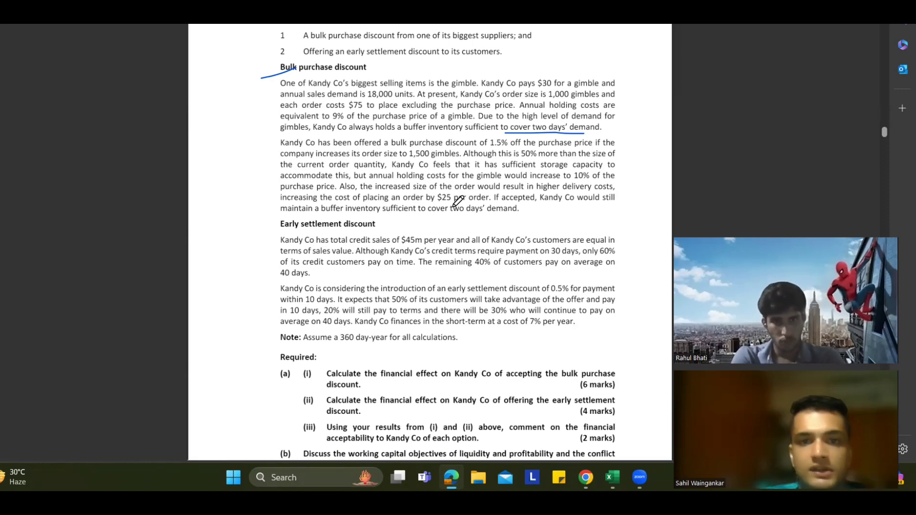
key(alt+Tab)
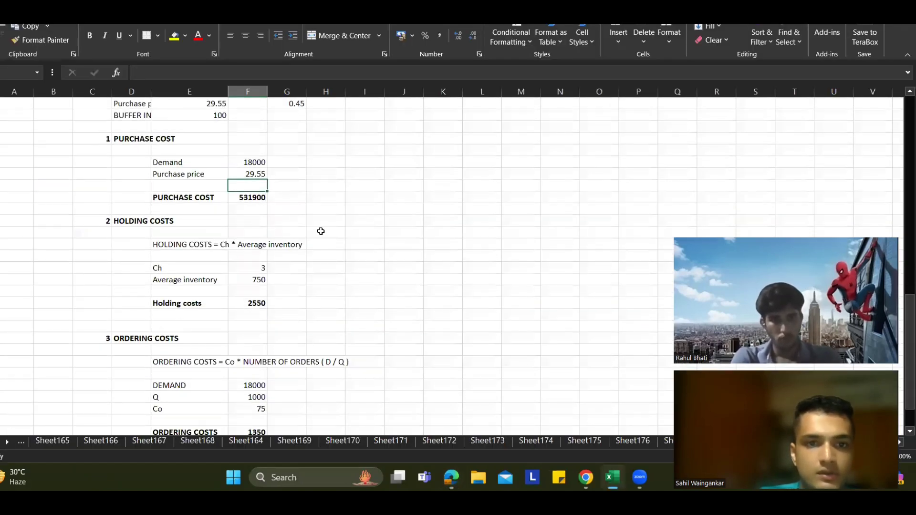
click(352, 224)
scroll(351, 227, down, 2)
scroll(312, 233, down, 1)
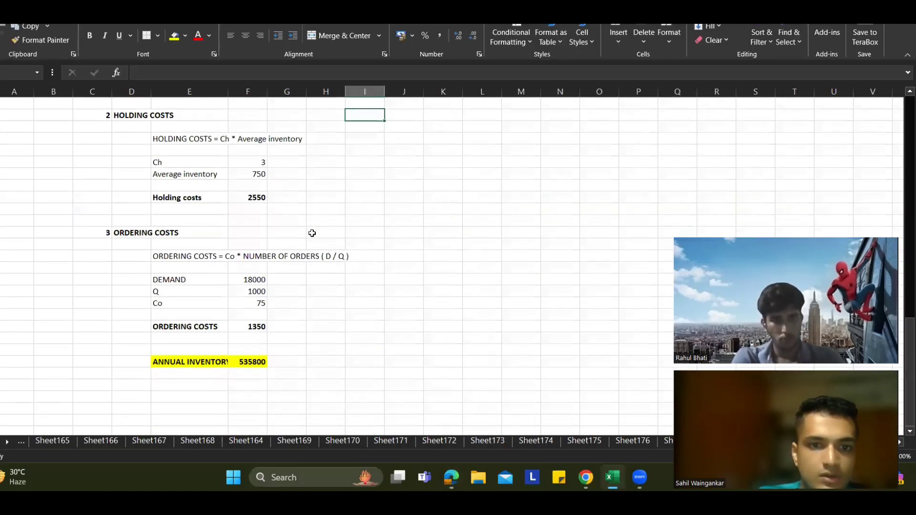
click(254, 302)
text(=)
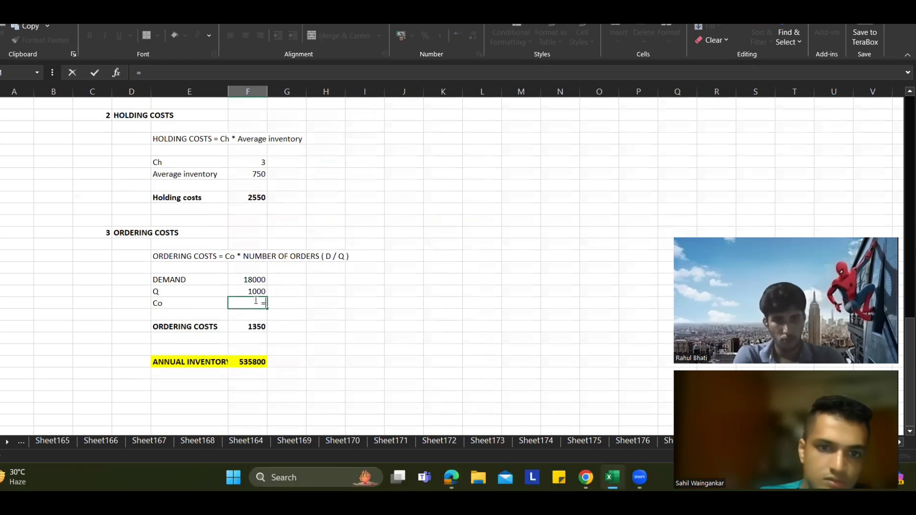
scroll(255, 300, up, 2)
scroll(225, 258, up, 3)
click(197, 186)
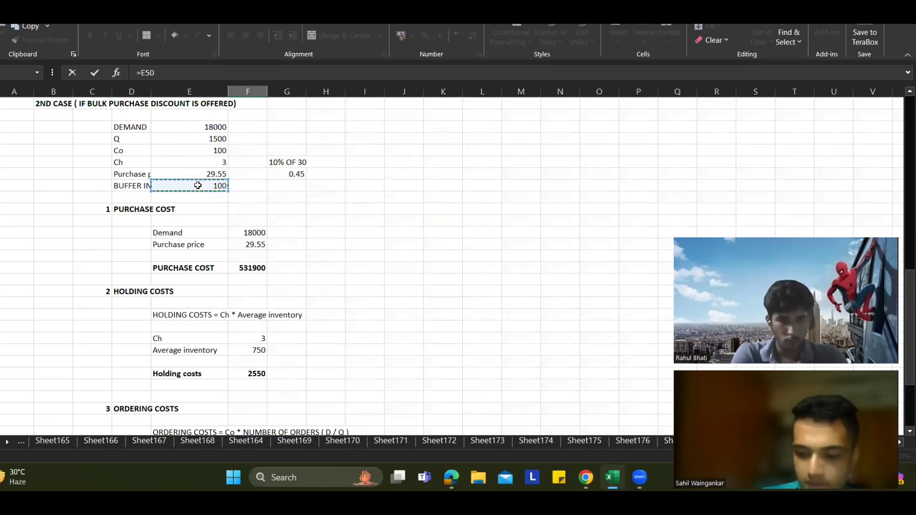
scroll(215, 184, down, 2)
key(Escape)
Inspect the average inventory formula in F64 of the second case's holding costs section
click(258, 280)
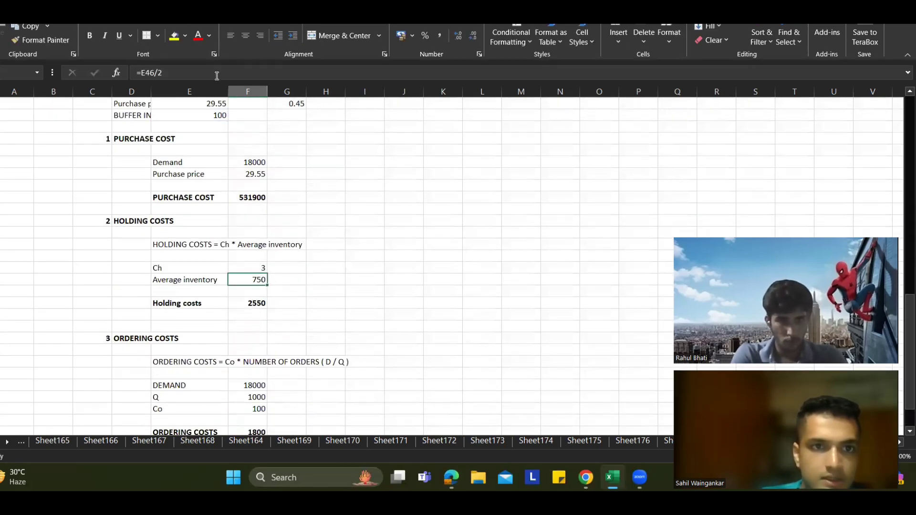
Check the formulas behind the average inventory and holding costs in the bulk purchase discount case
click(217, 72)
click(326, 233)
click(243, 303)
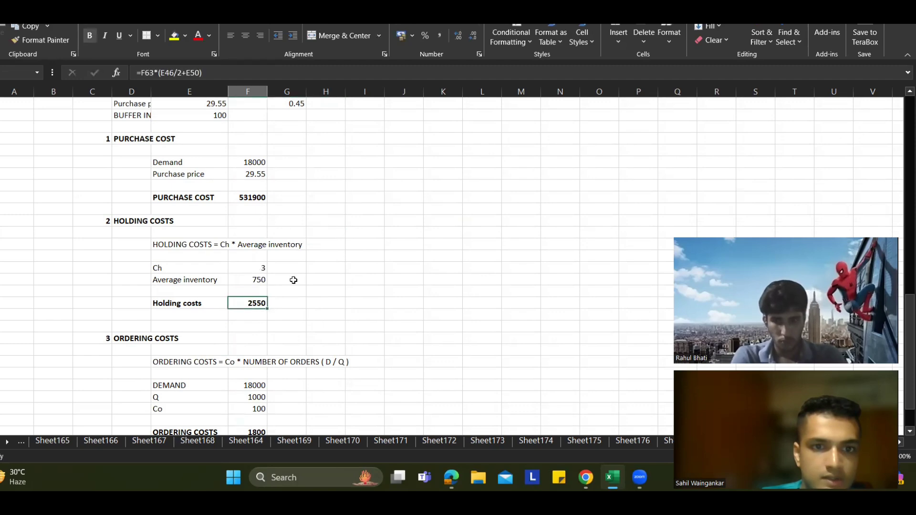
click(259, 72)
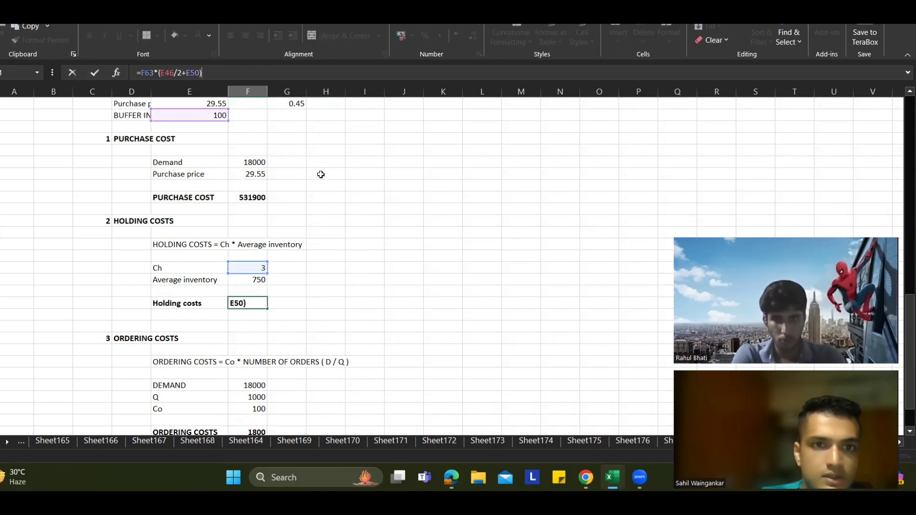
click(321, 186)
Link Q in the second case's ordering costs to that case's order quantity in E46
scroll(319, 338, down, 2)
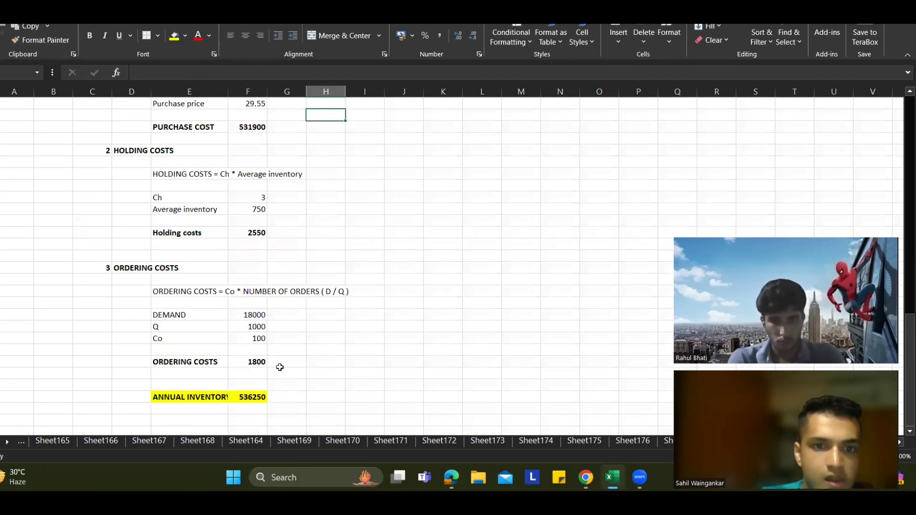
click(257, 328)
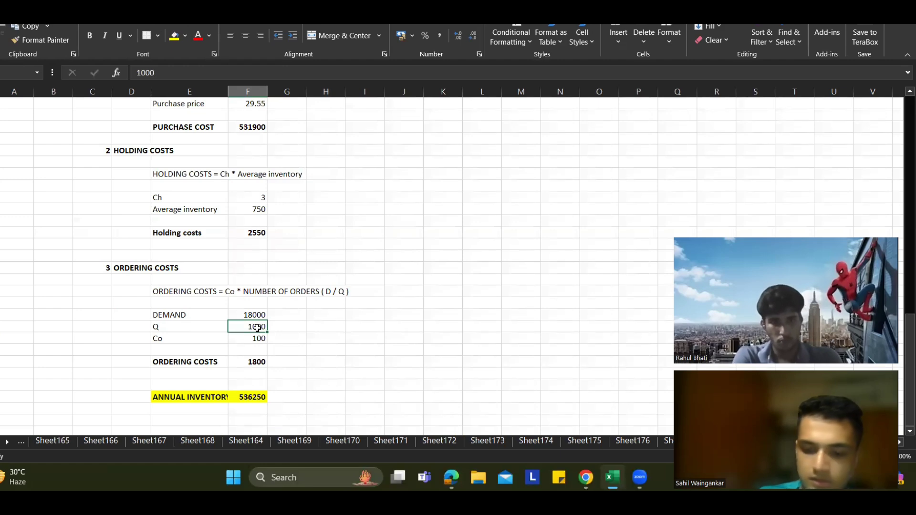
text(=)
scroll(200, 236, up, 6)
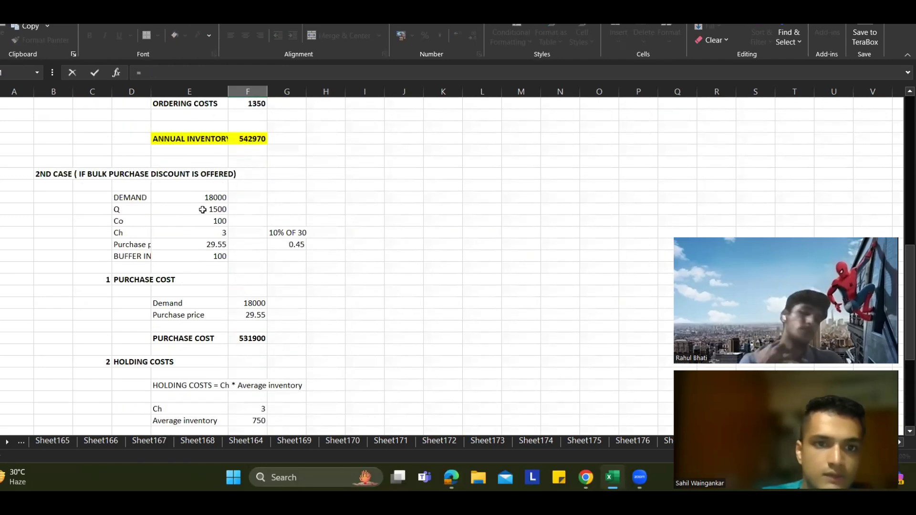
click(203, 210)
key(Return)
Add the label NET EFFECT in column E, below the second case's annual inventory cost
scroll(225, 235, down, 4)
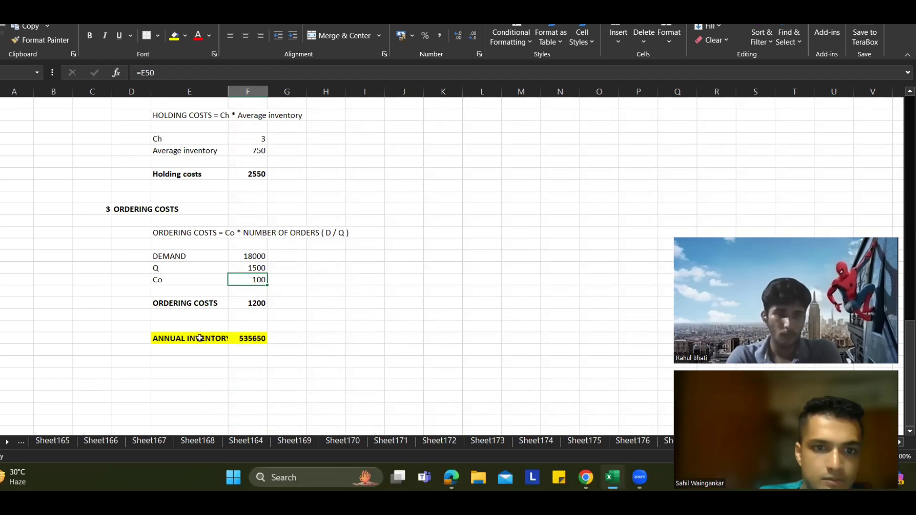
click(195, 374)
text(NET )
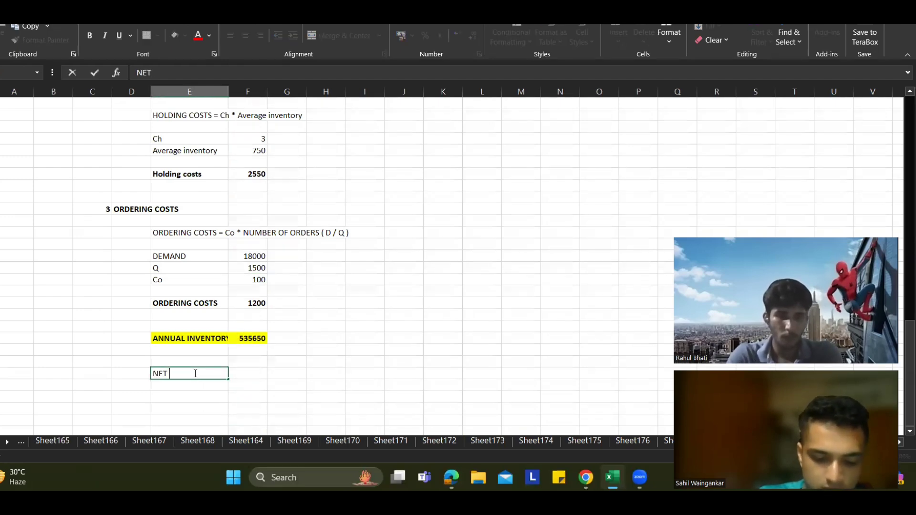
text(EFFECT)
key(Tab)
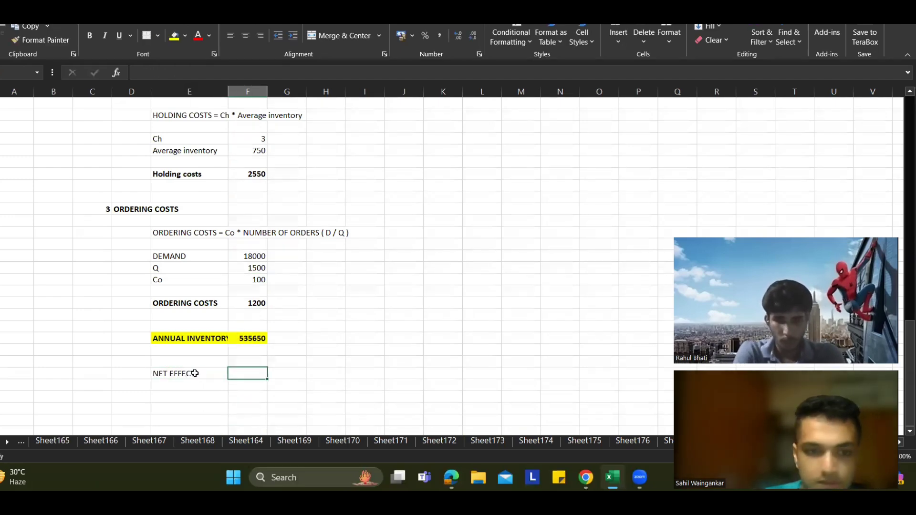
Calculate the net effect as the first case's annual inventory cost minus the second case's, using =F40-F80
text(=)
scroll(195, 373, up, 13)
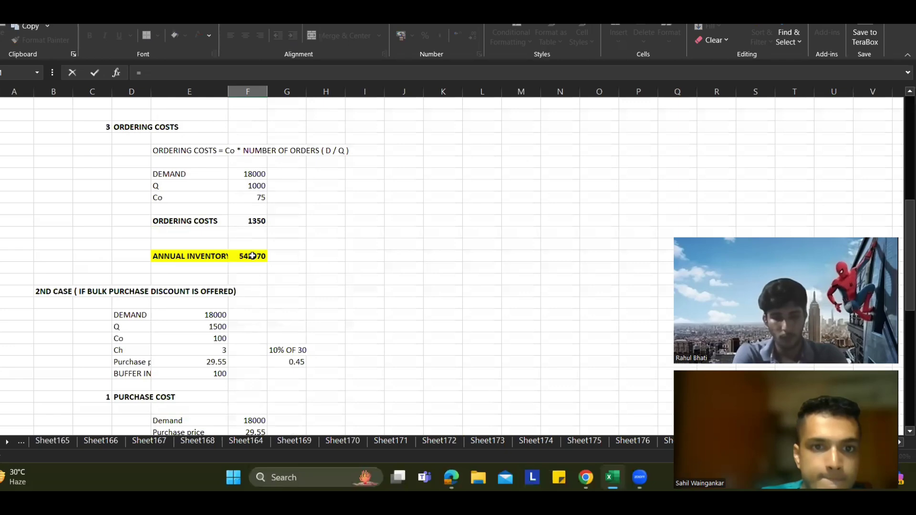
click(253, 257)
text(-)
scroll(287, 286, down, 11)
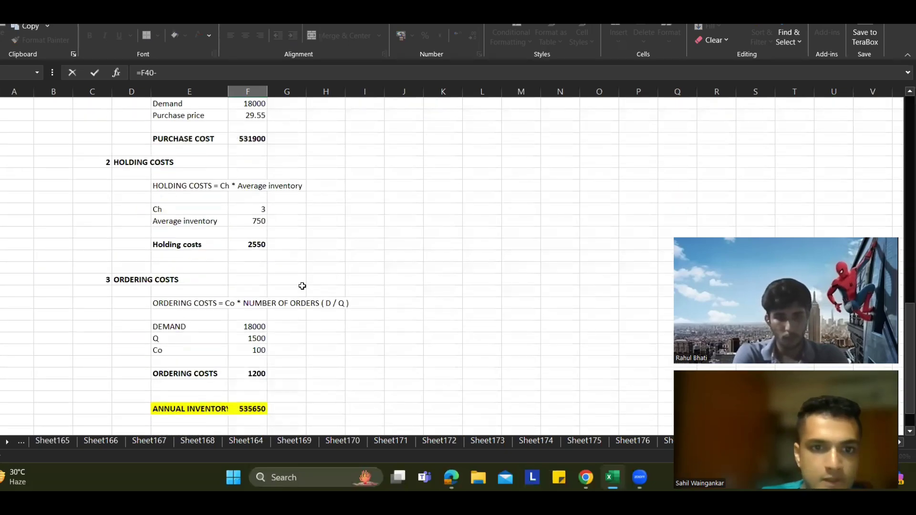
click(253, 338)
key(Return)
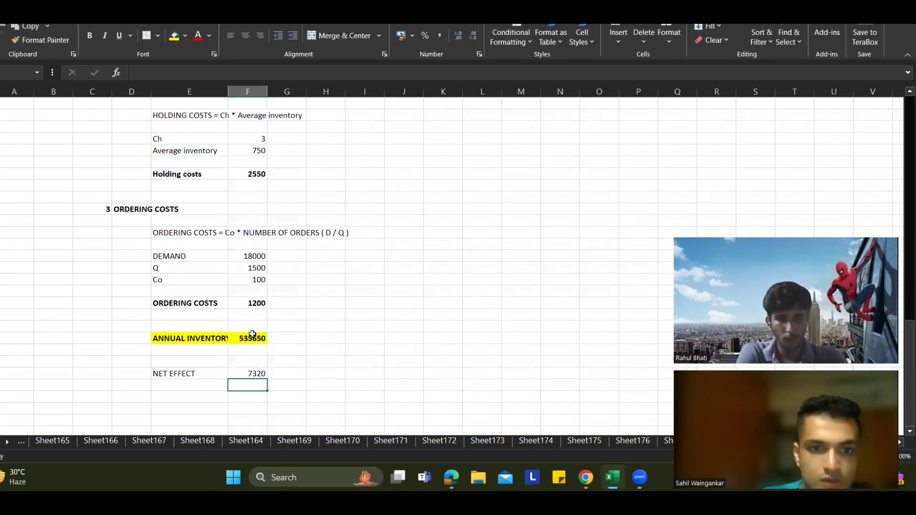
Make the NET EFFECT label and its value bold
key(Up)
key(shift+Left)
key(ctrl+b)
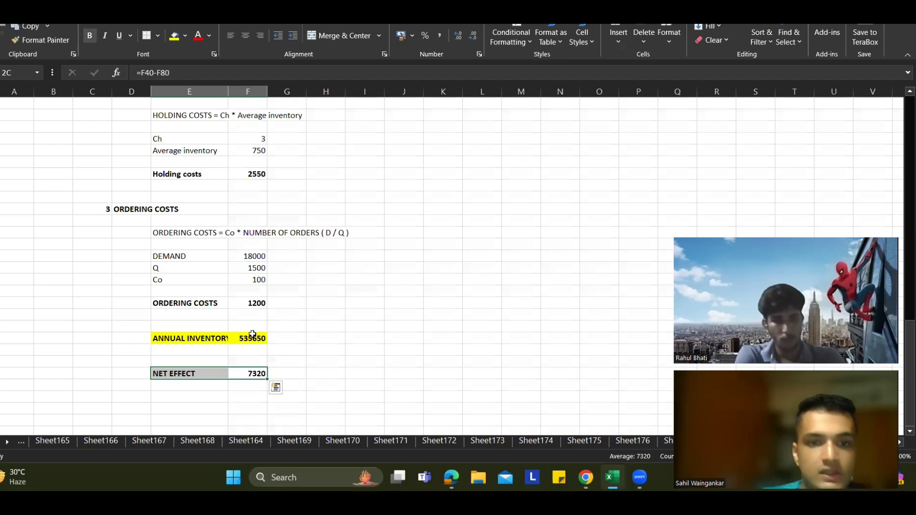
Switch to the exam kit PDF and look for the model answer to the Kandy Co question
key(alt+Tab)
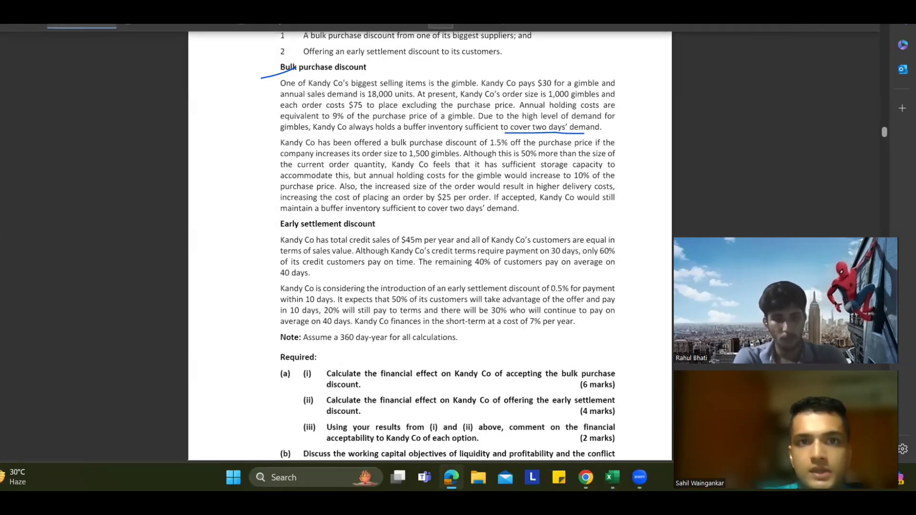
scroll(438, 247, up, 10)
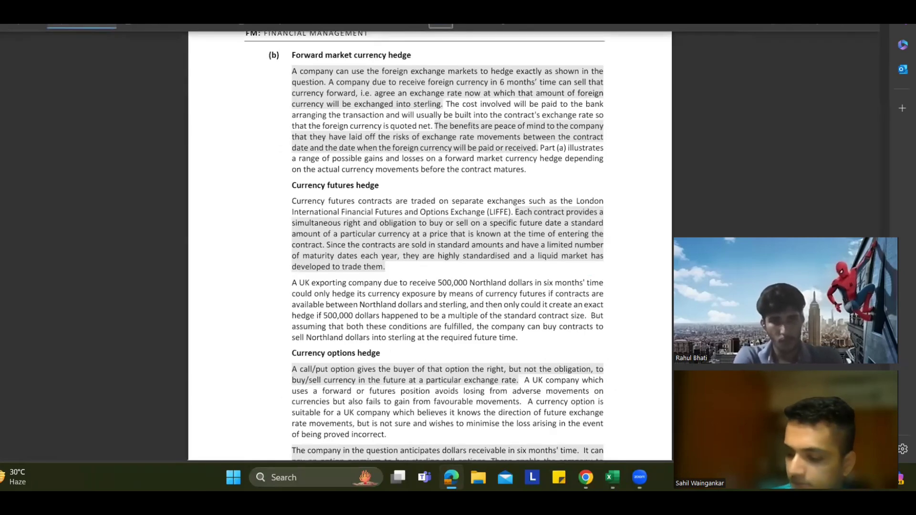
scroll(438, 246, up, 10)
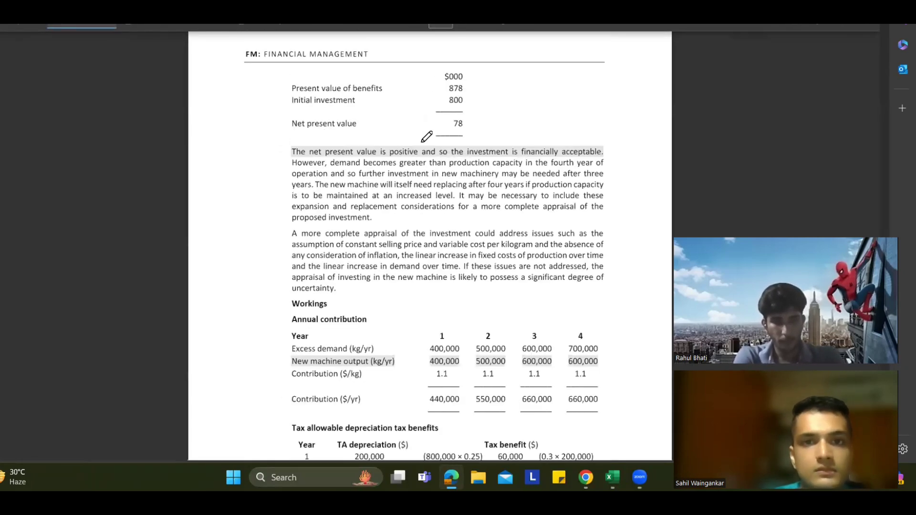
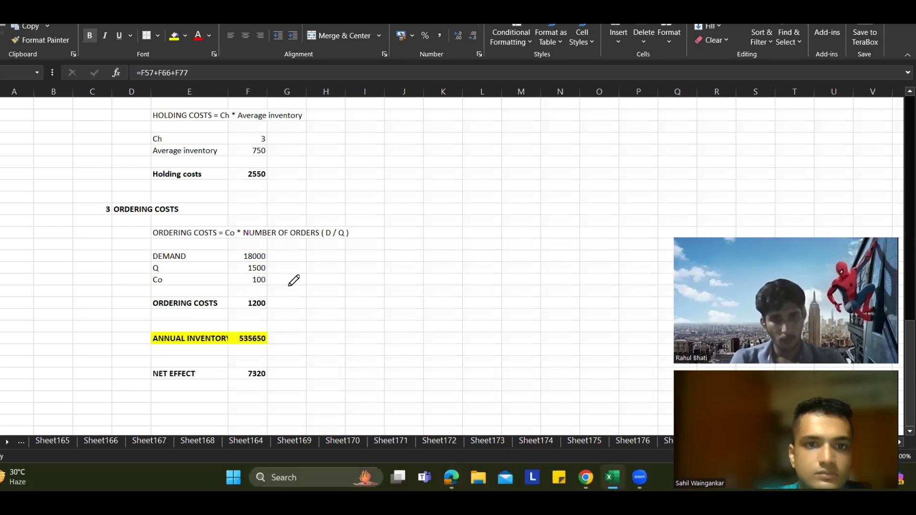
Return to the Excel workbook and check the second case's holding costs formula
key(alt+Tab)
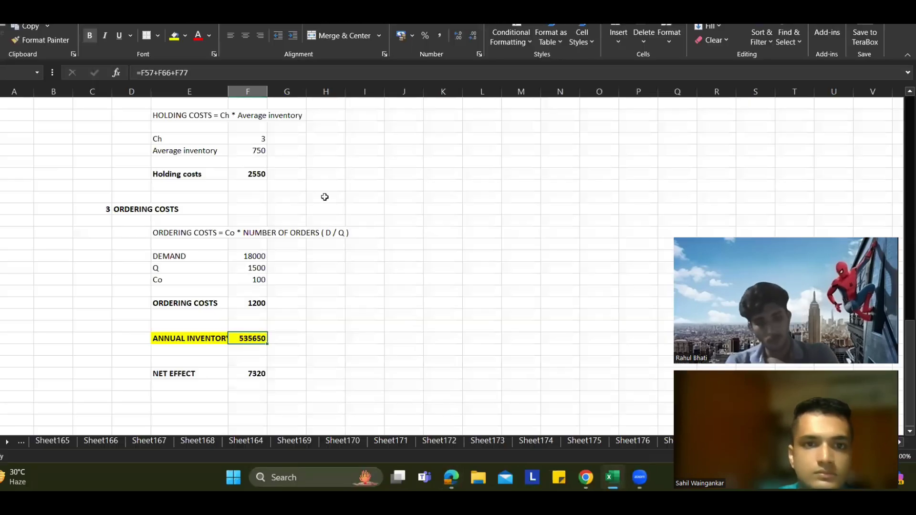
click(325, 197)
click(261, 174)
click(244, 68)
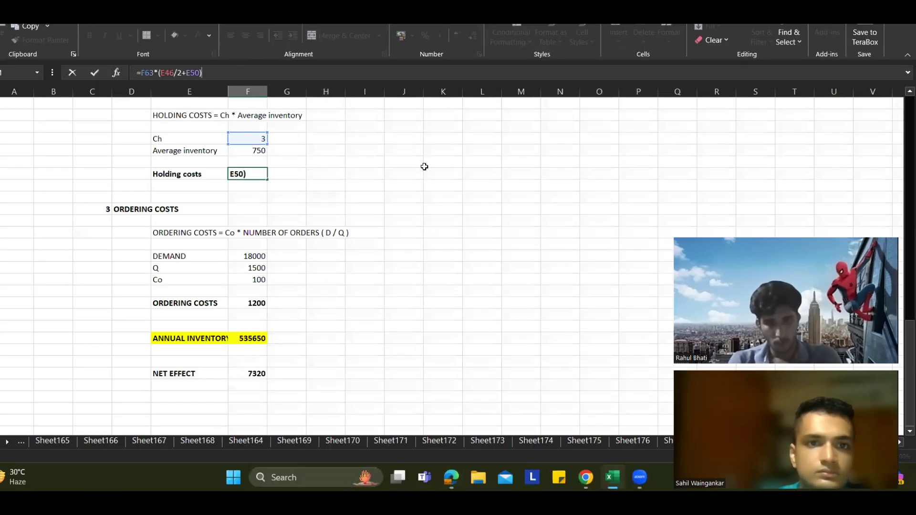
click(432, 174)
Set Ch in the second case to 10% of the discounted purchase price with =E49*.1
scroll(289, 229, up, 9)
click(222, 279)
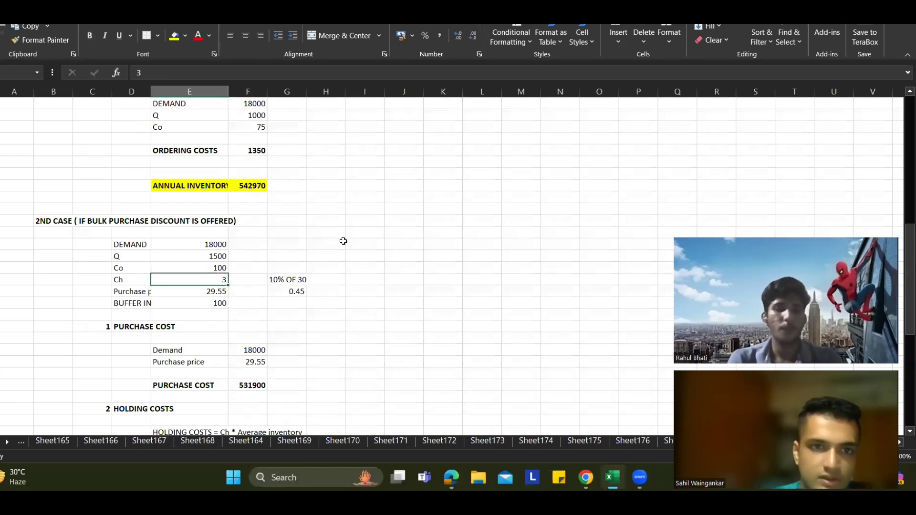
text(=)
key(Down)
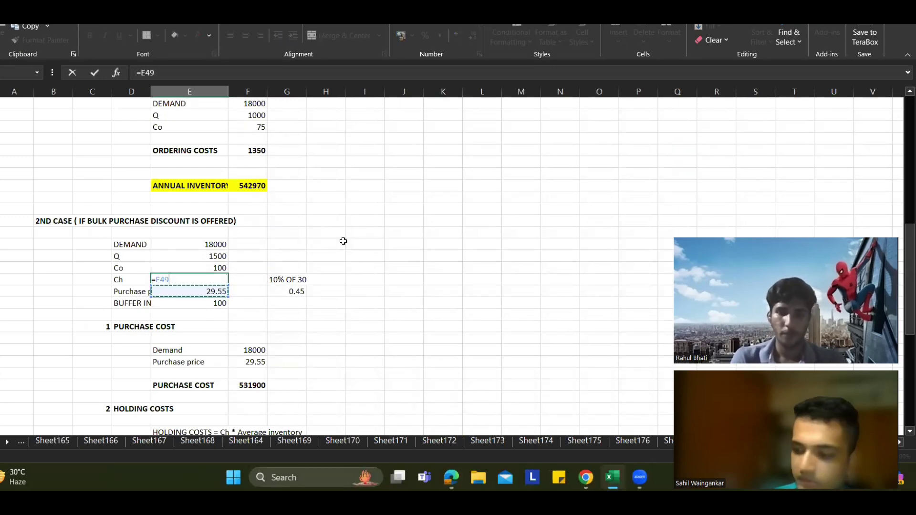
text(*)
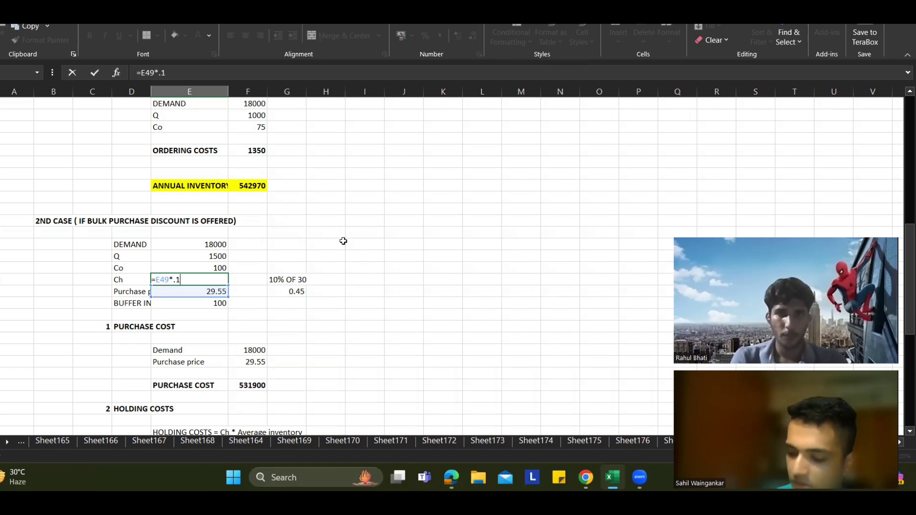
text(.1)
key(Return)
Compare the recalculated annual inventory cost and net effect with the spreadsheet answer in the exam kit PDF
scroll(300, 278, down, 5)
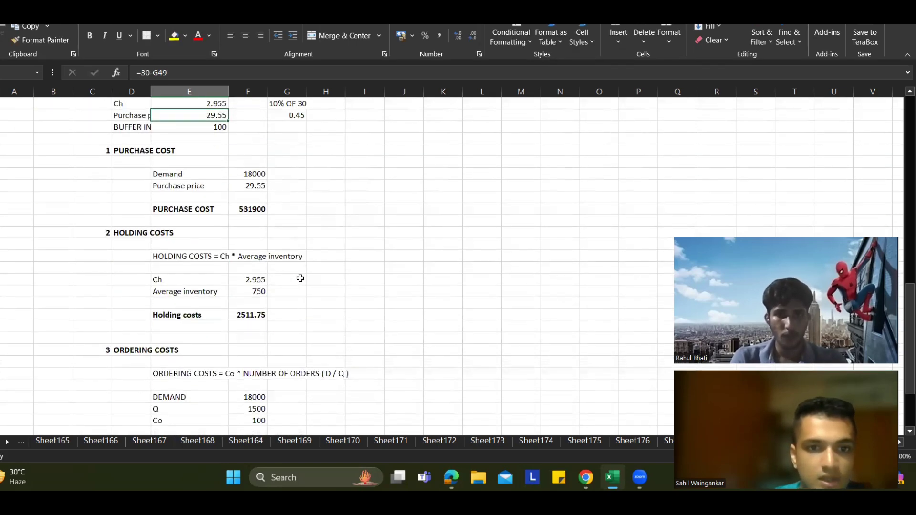
scroll(300, 278, down, 3)
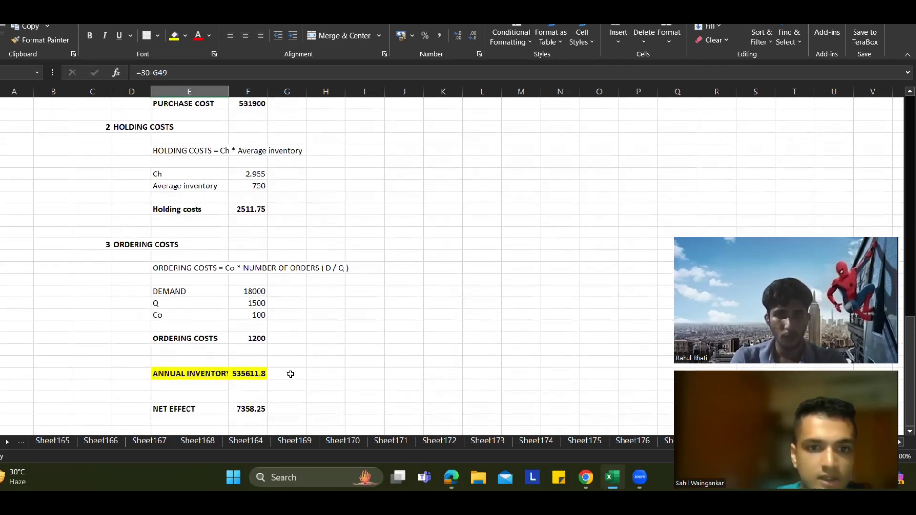
scroll(291, 375, down, 2)
click(256, 305)
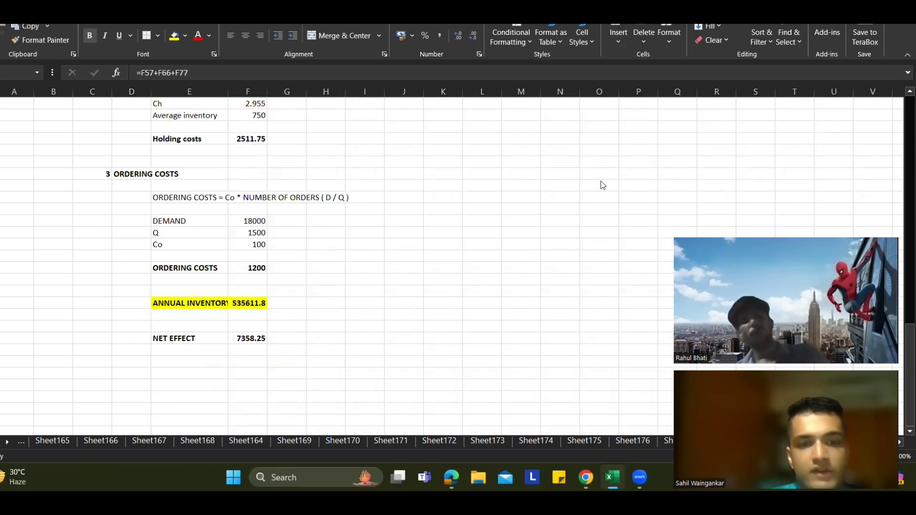
key(alt+Tab)
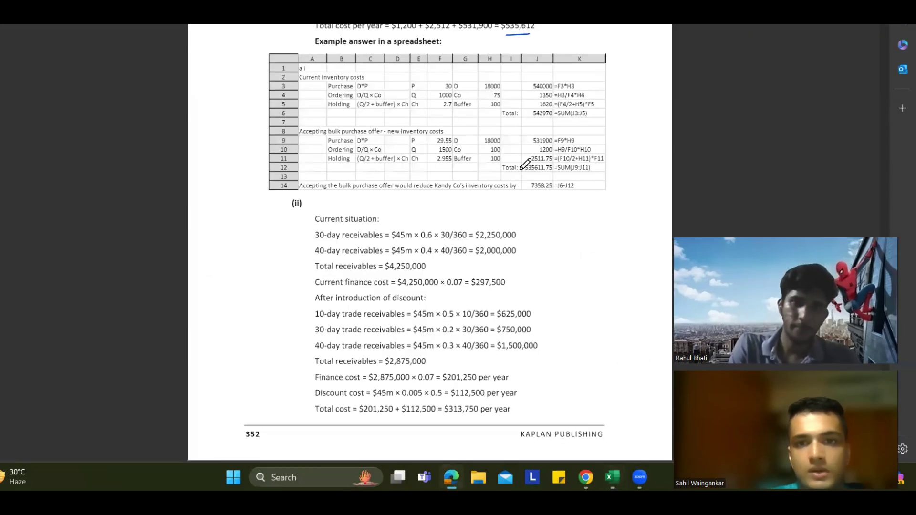
key(alt+Tab)
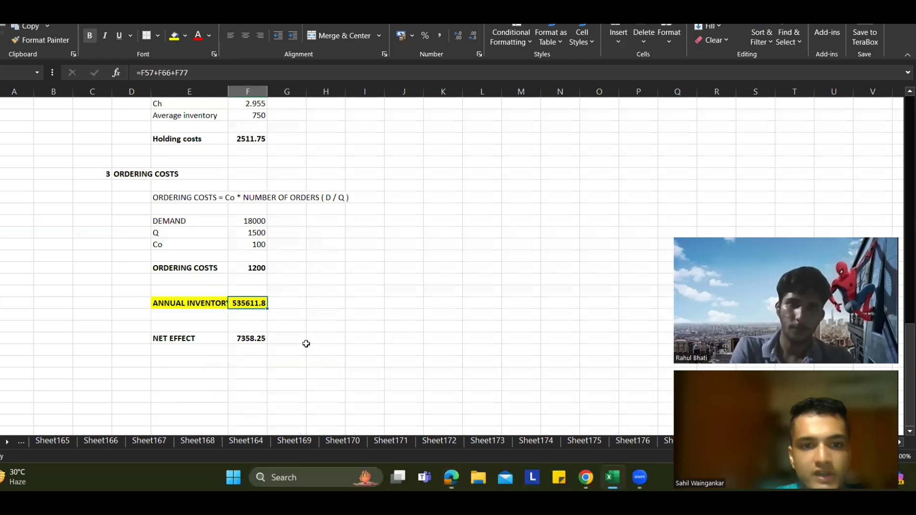
click(265, 340)
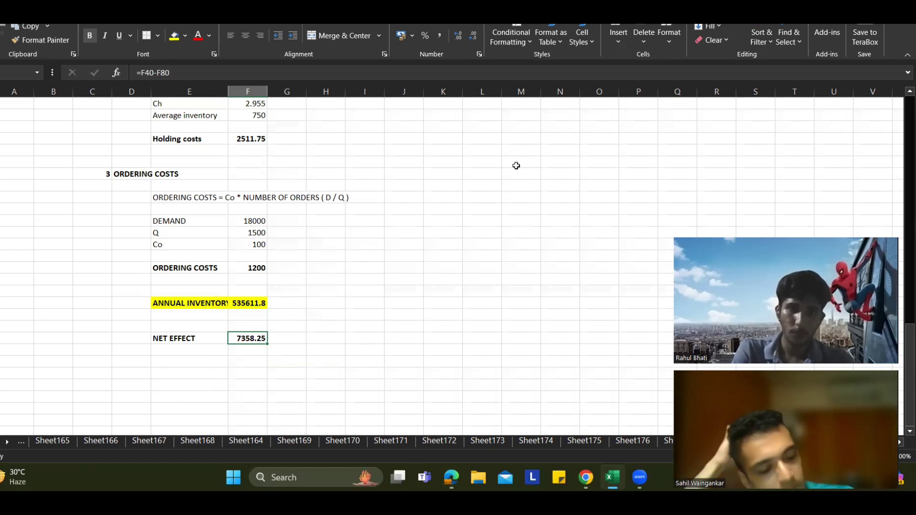
Switch to the exam kit PDF and read the Kandy Co question's early settlement discount details and requirements
key(alt+Tab)
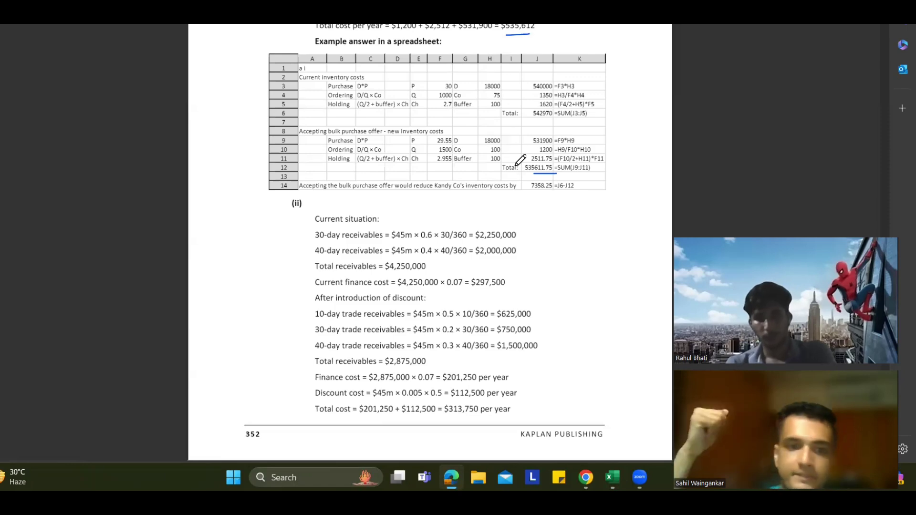
key(alt+Left)
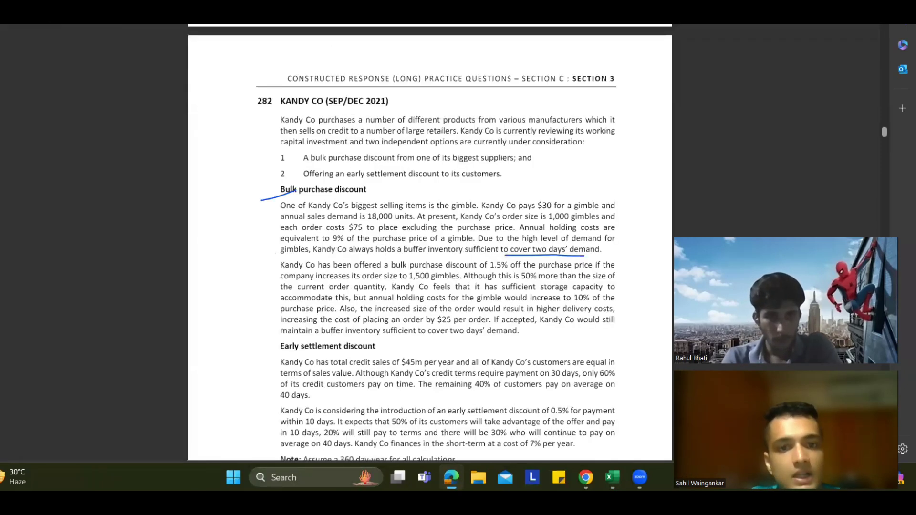
scroll(291, 143, down, 6)
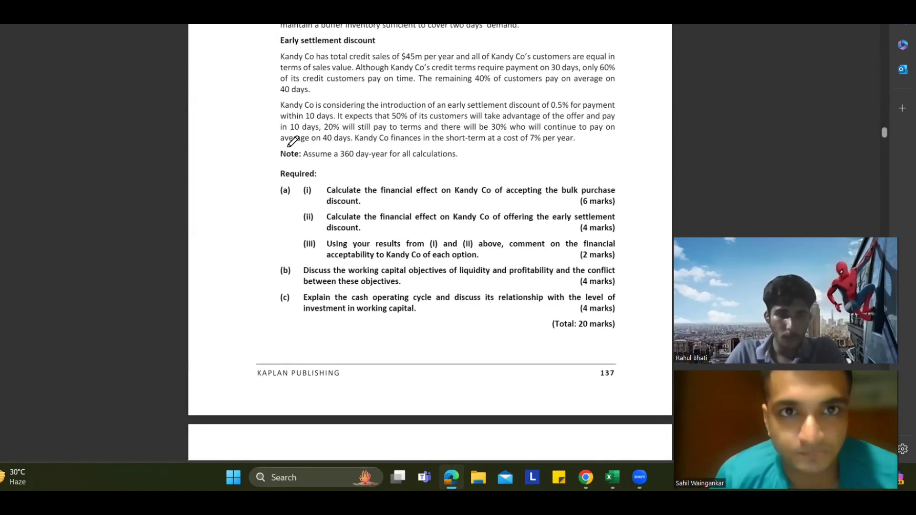
Return to the Excel workbook and fill the entire row two below NET EFFECT with yellow as a divider
key(alt+Tab)
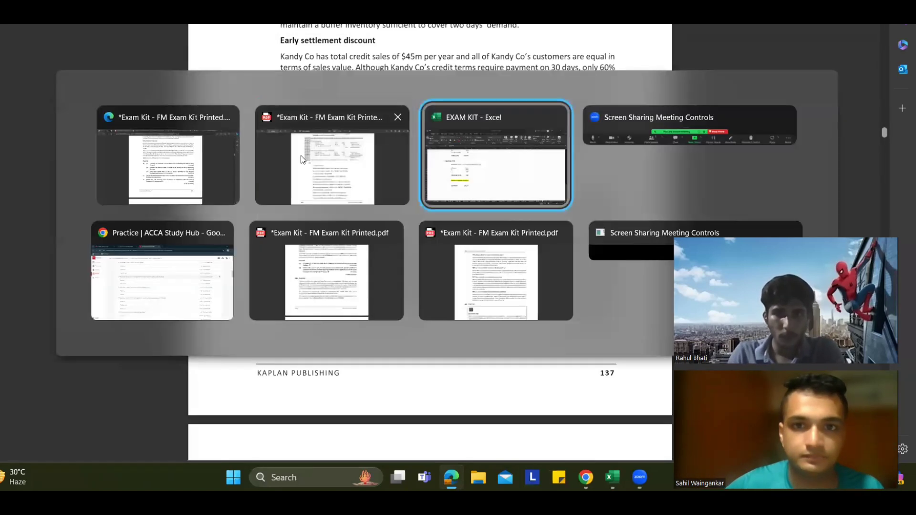
scroll(206, 261, down, 3)
click(206, 257)
key(shift+space)
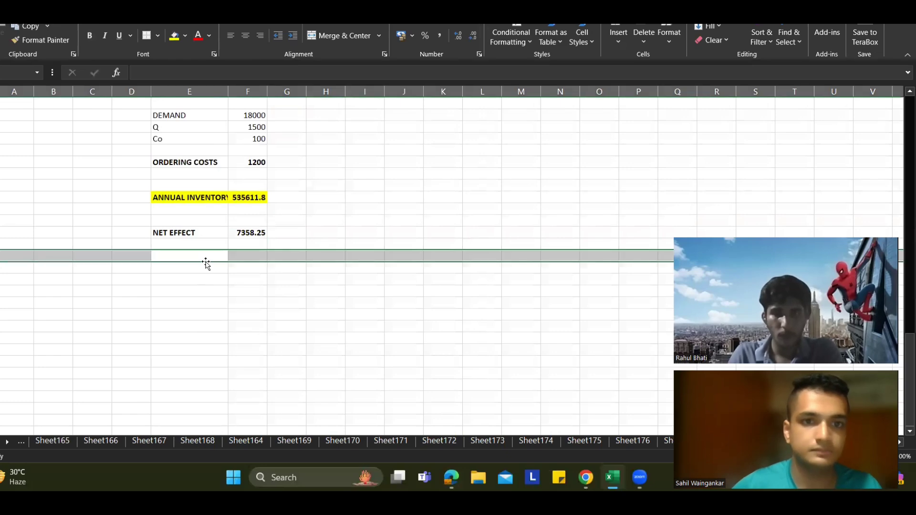
click(174, 37)
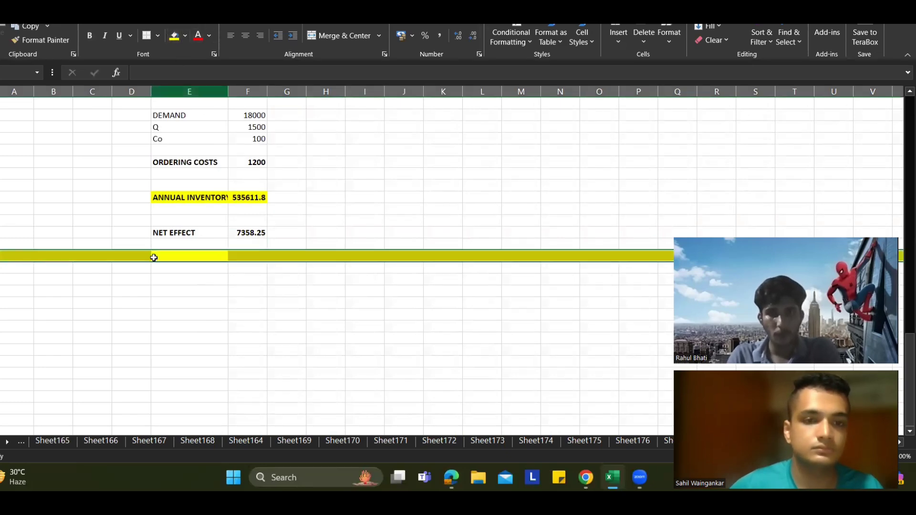
click(59, 286)
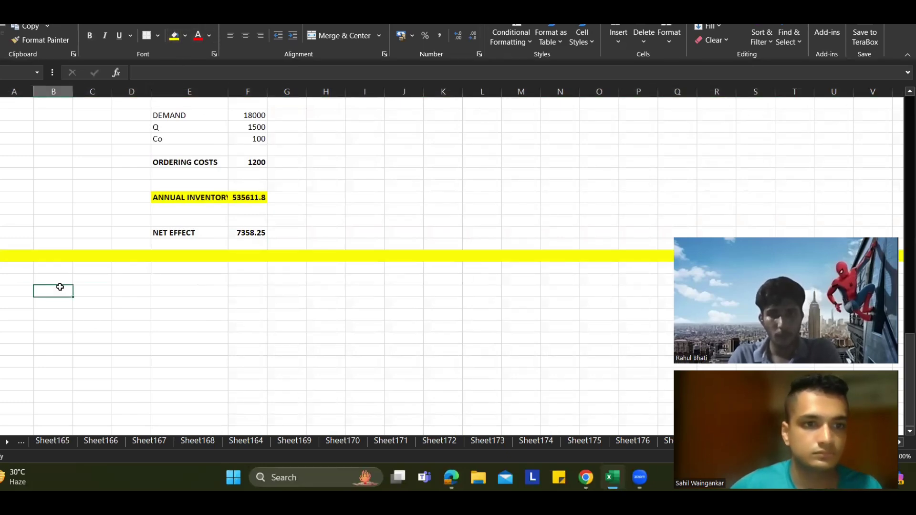
key(alt+Tab)
key(alt+Tab)
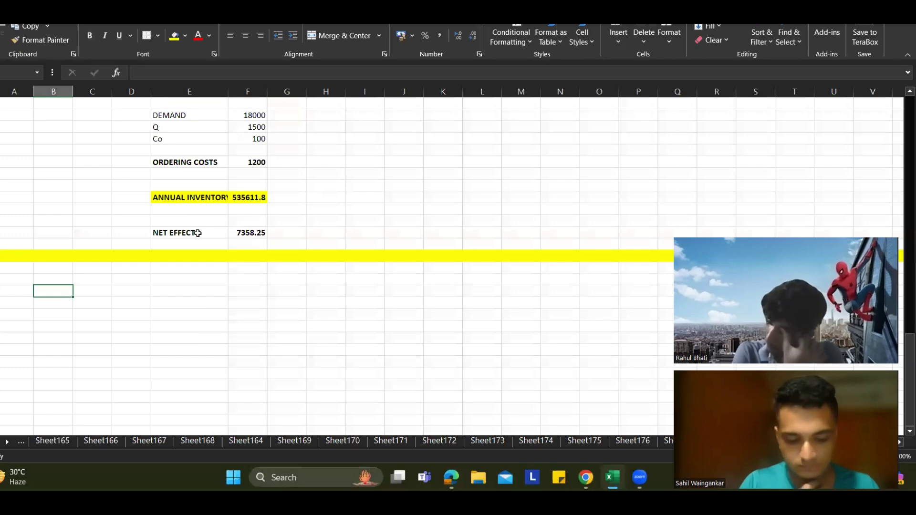
Label the new section B in column B, three rows below the yellow divider
text(B)
key(Tab)
key(Down)
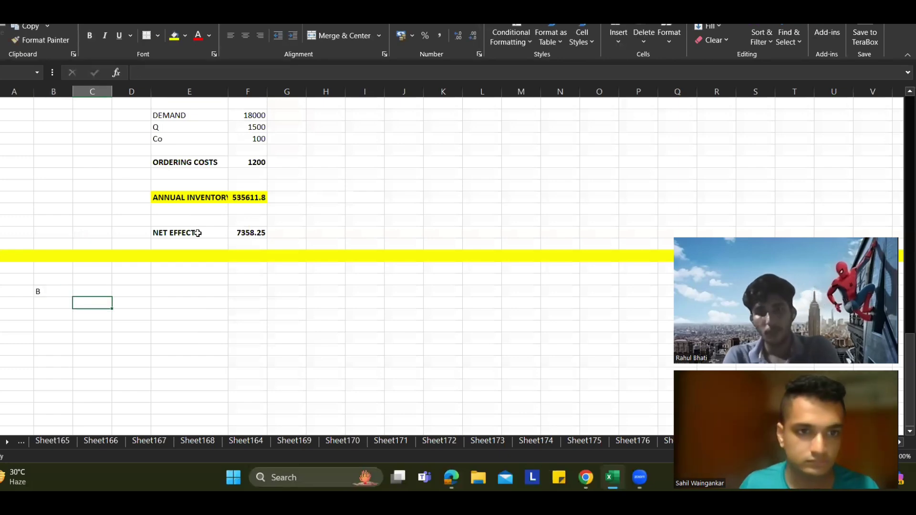
key(Down)
Enter the heading PARTICULARS two rows below the B label and move it to column E
key(alt+Tab)
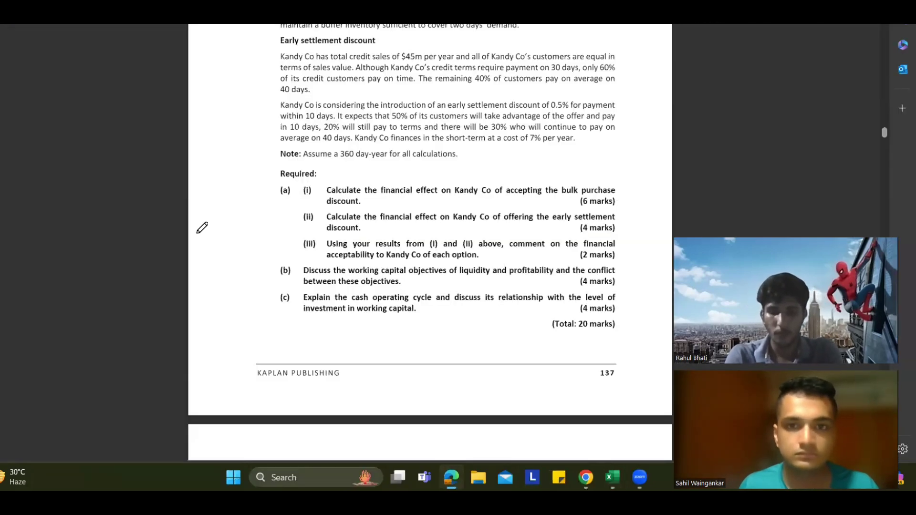
key(alt+Tab)
text(P)
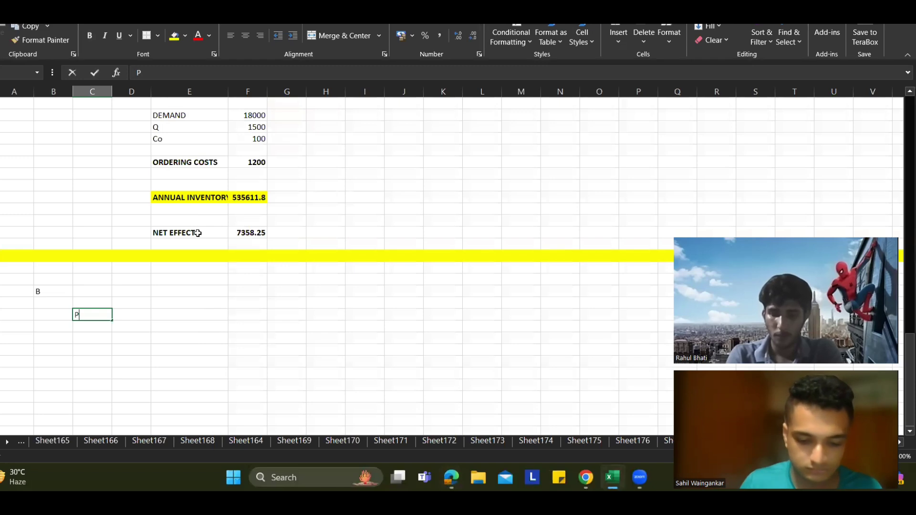
text(ARTICULARS)
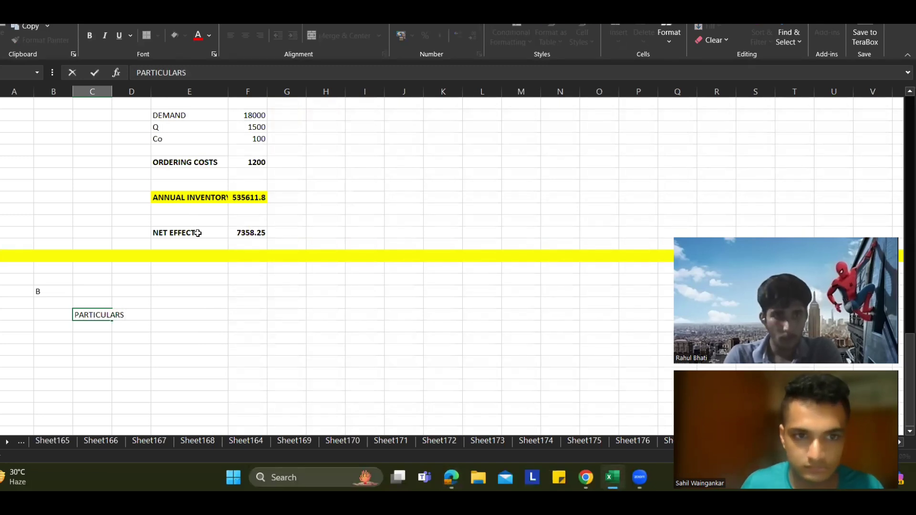
key(Tab)
key(Left)
key(Left)
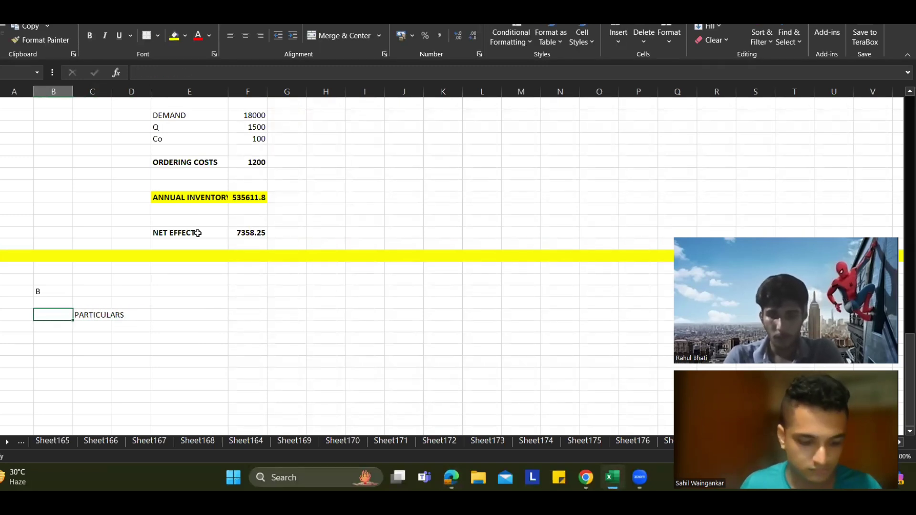
key(Right)
key(Right)
key(Right)
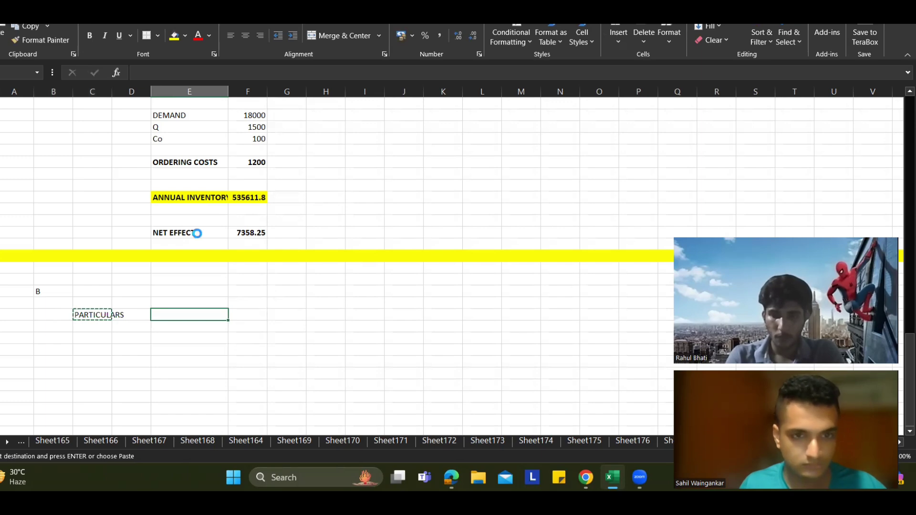
key(ctrl+Right)
key(ctrl+Left)
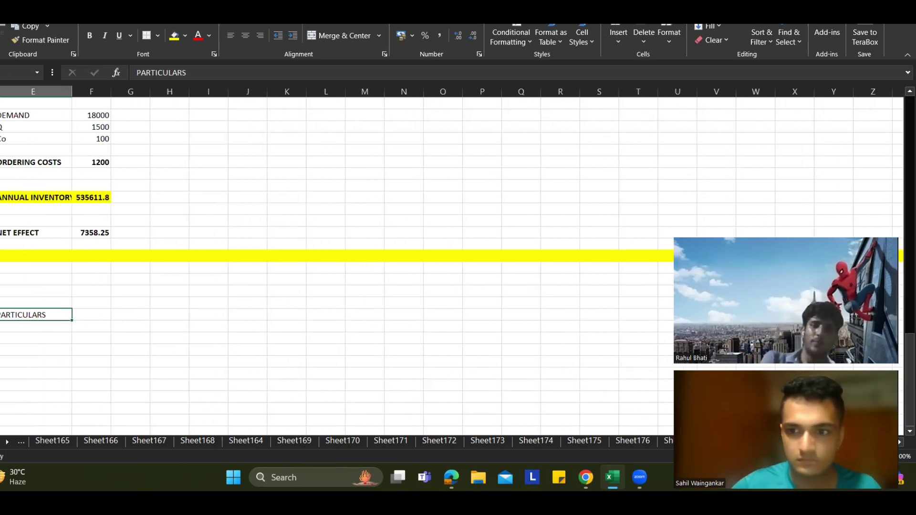
scroll(456, 261, left, 2)
Add two AMOUNT headings in the cells beside PARTICULARS and make all three headings bold
click(247, 319)
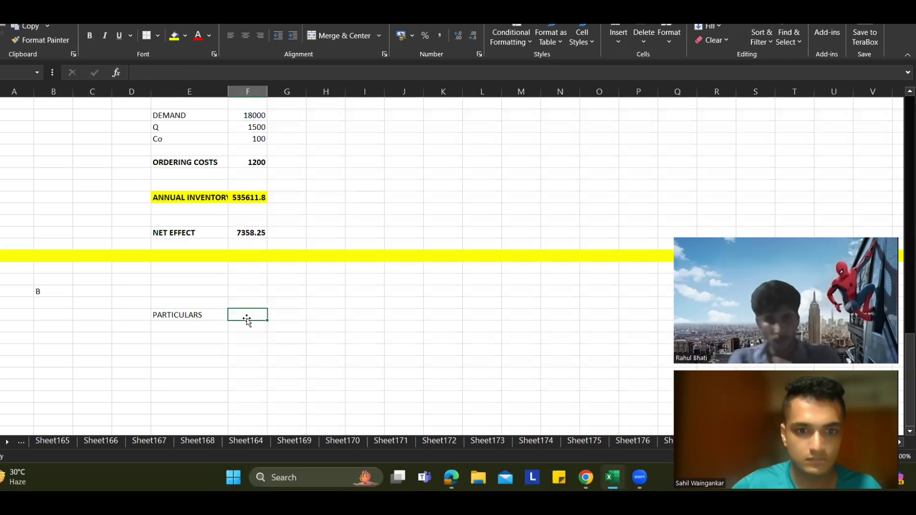
text(AMOUNT)
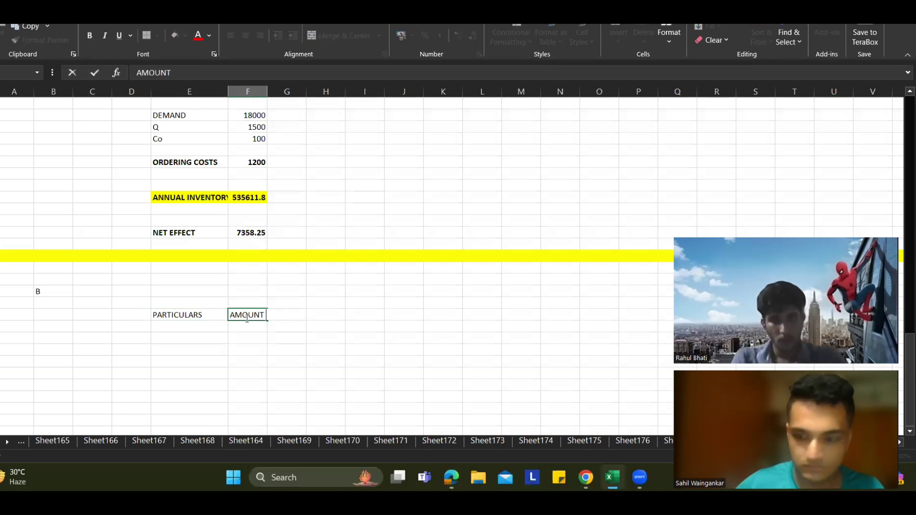
key(Tab)
text(AMOUNT)
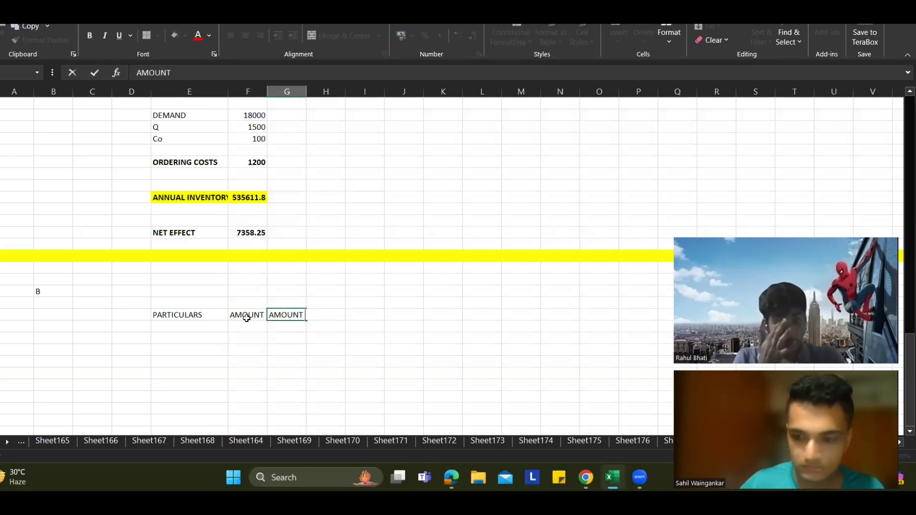
key(shift+Left)
key(shift+Left)
key(ctrl+b)
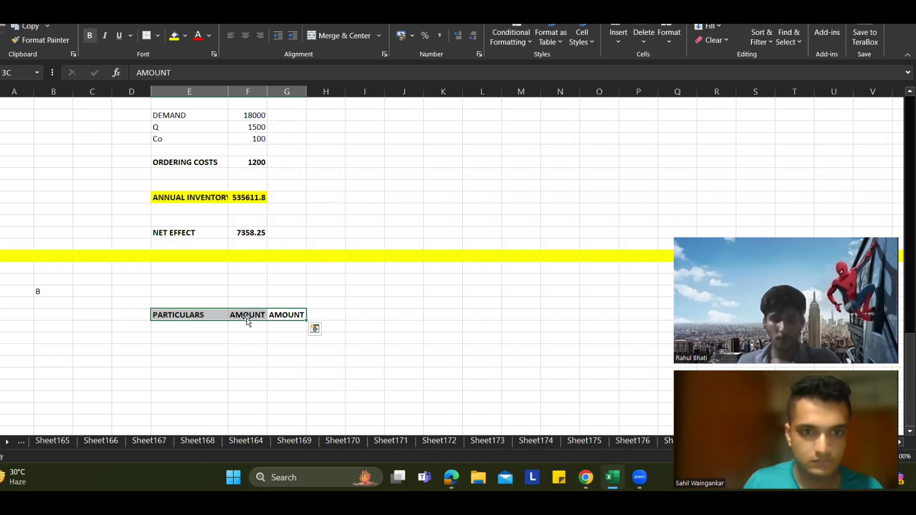
Switch to the exam kit PDF, read the early settlement discount text and mark the end of "in 10 days," with the pen
click(215, 333)
key(alt+Tab)
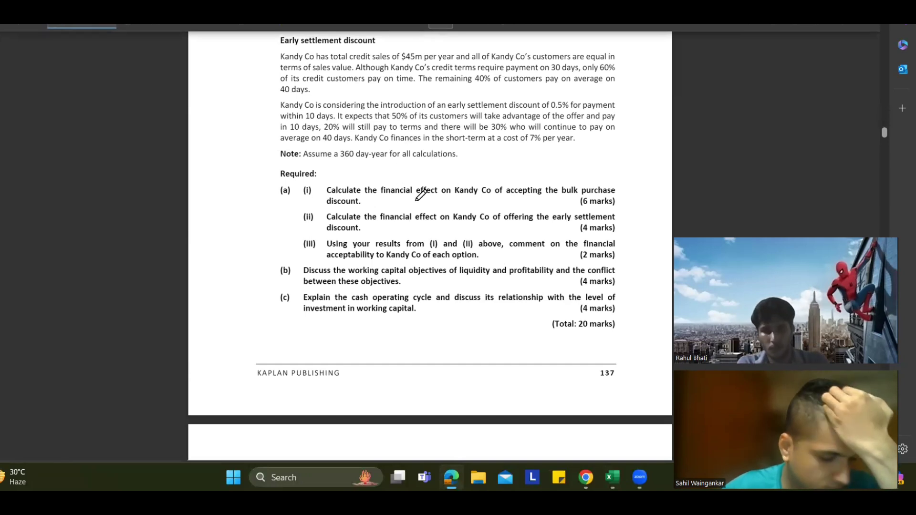
scroll(420, 114, up, 3)
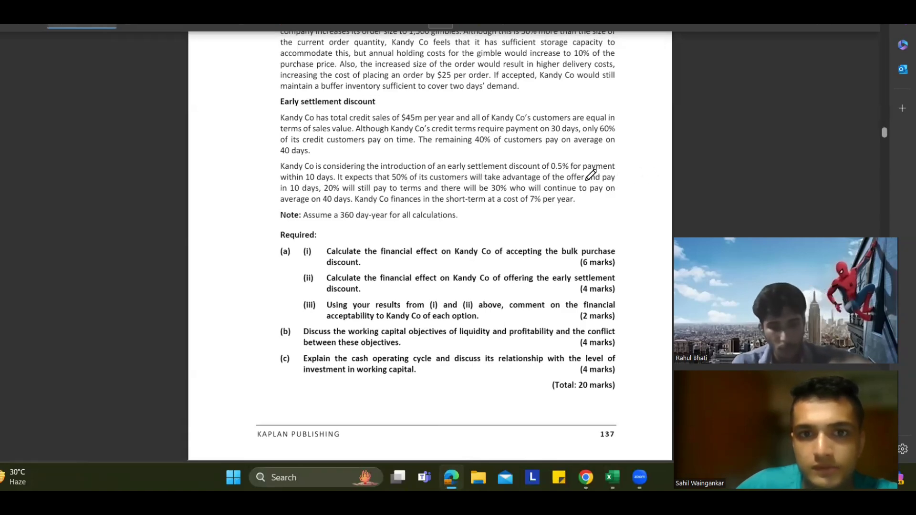
mouse_move(314, 182)
mouse_down()
mouse_move(322, 194)
mouse_move(312, 200)
mouse_up()
Return to the Excel workbook and fill column H yellow from the horizontal divider all the way down
key(alt+Tab)
click(339, 260)
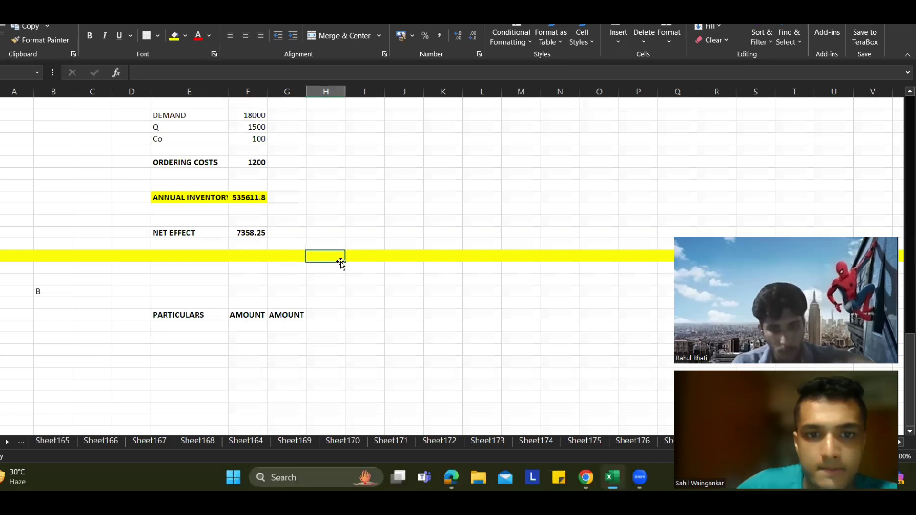
key(ctrl+shift+Down)
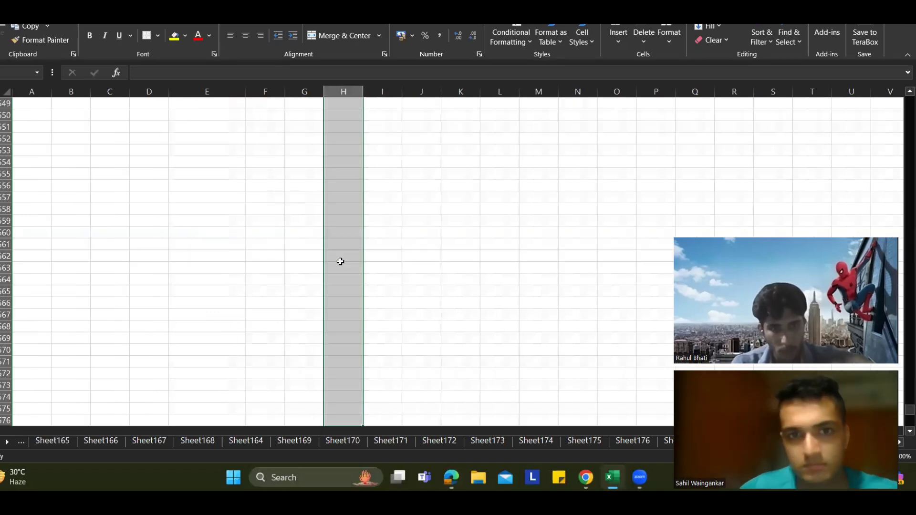
click(174, 35)
key(ctrl+BackSpace)
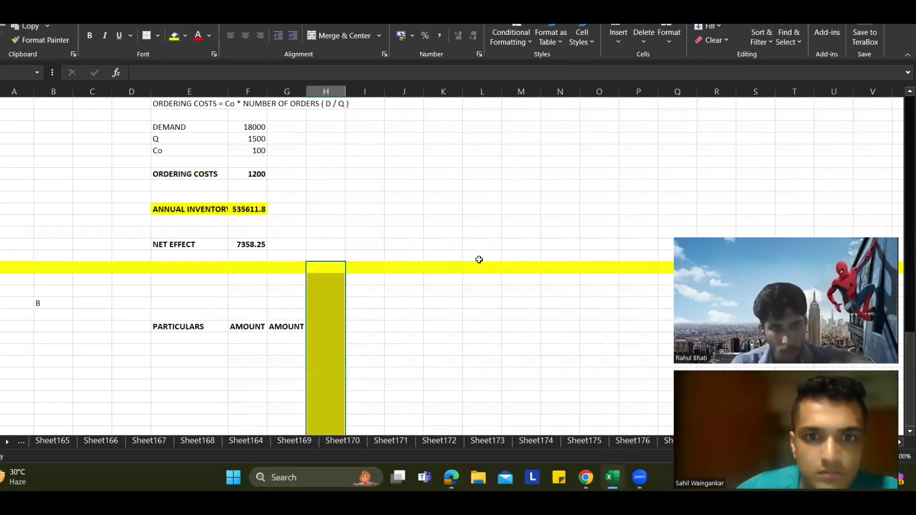
Enter the heading WORKINGS in column I beside the yellow column and number the first working 1 two rows below
click(381, 290)
text(WORKINGS)
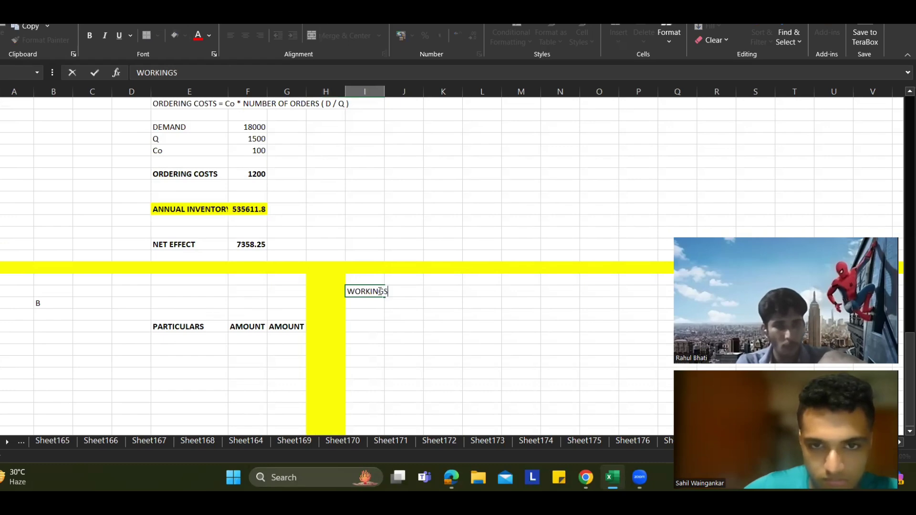
key(Return)
text(1)
key(Tab)
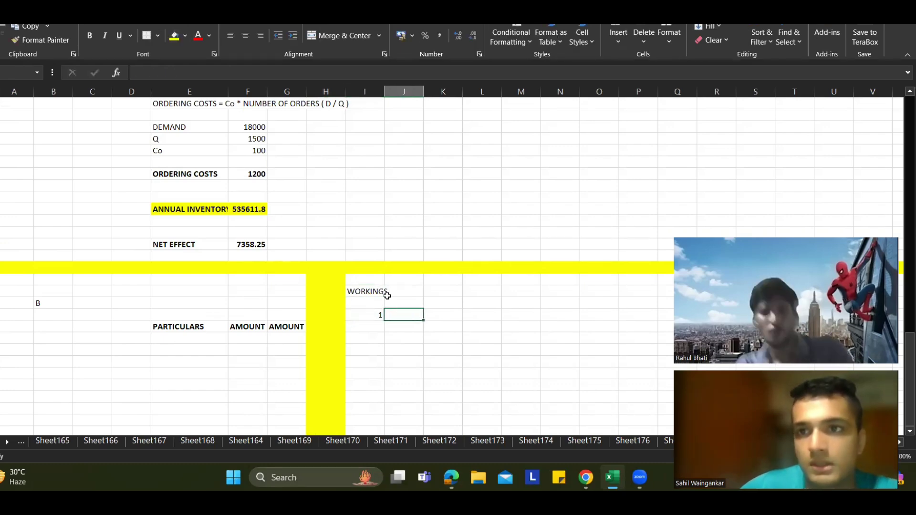
drag(675, 304, 667, 99)
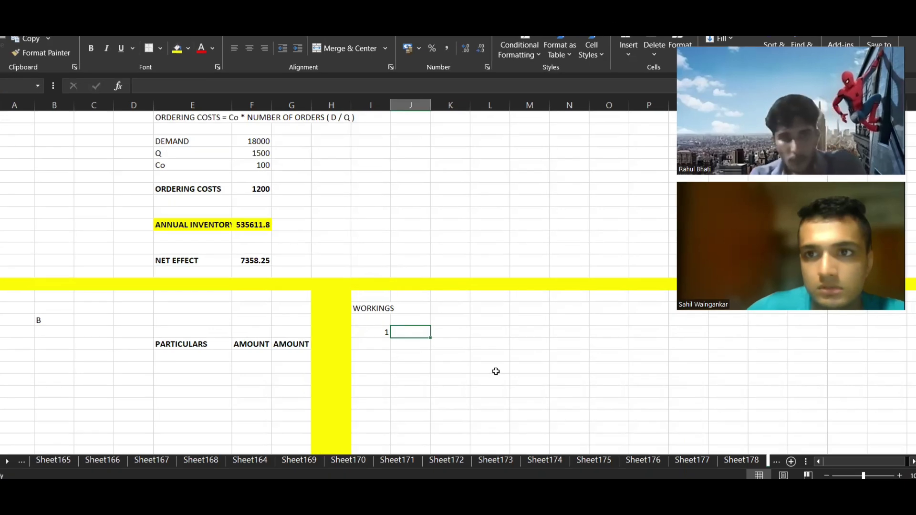
Check the Kandy Co question's discount details in the exam kit PDF and return to the Excel workbook
key(alt+Tab)
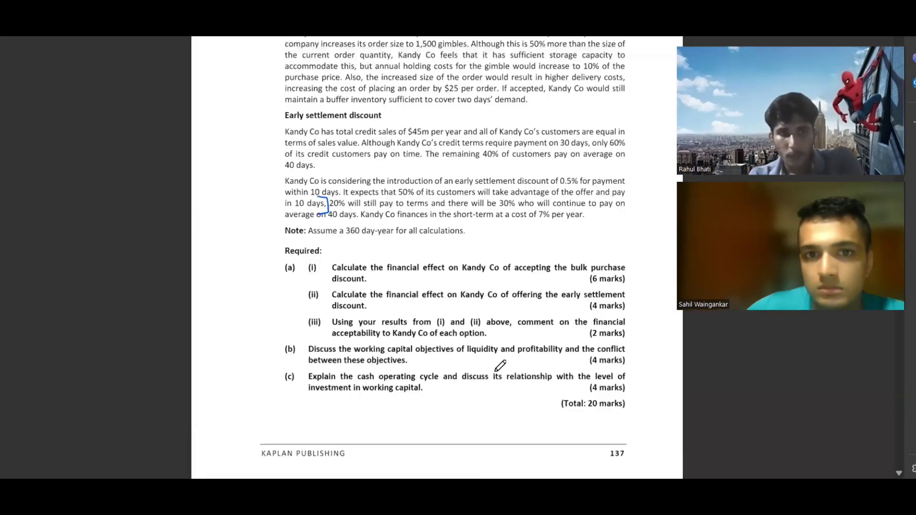
scroll(500, 366, up, 3)
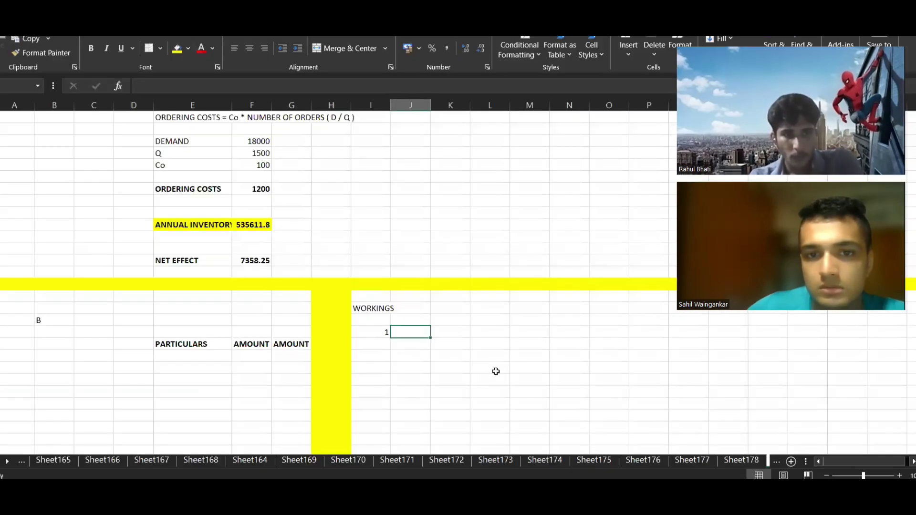
key(alt+Tab)
text(NEW)
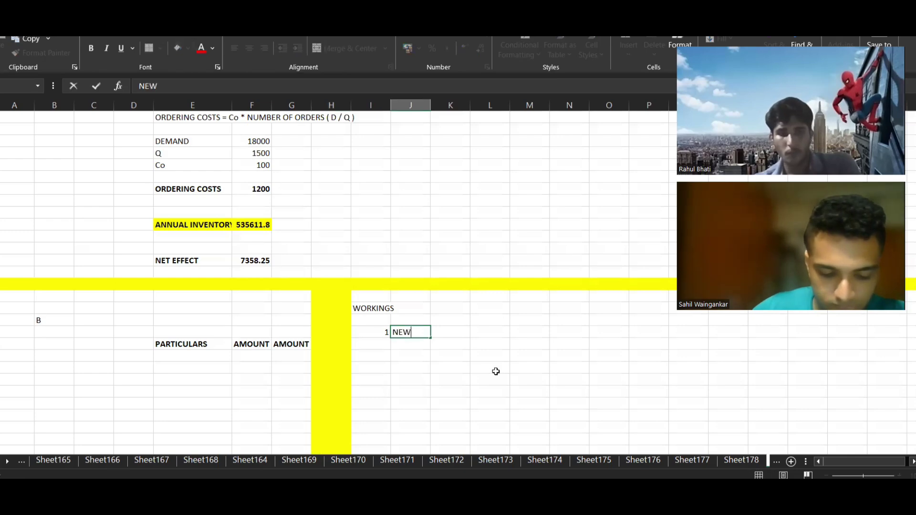
text( SALES)
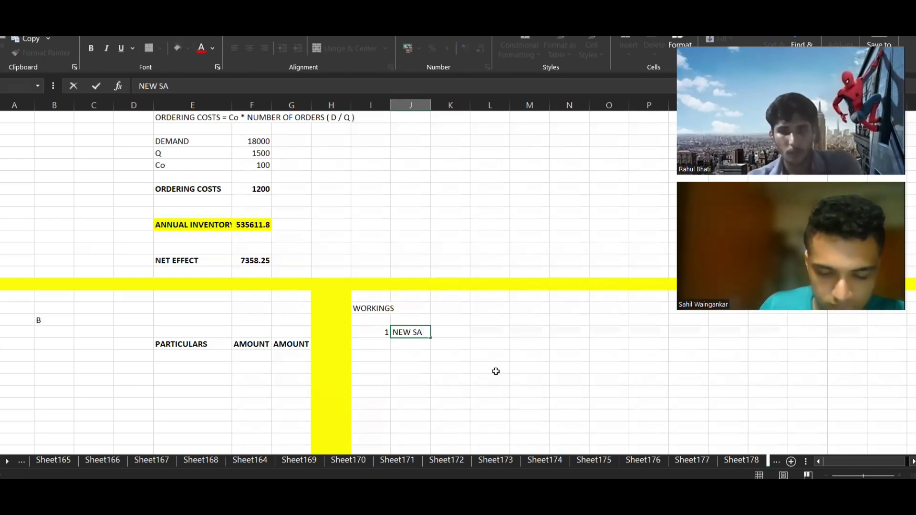
key(BackSpace)
key(BackSpace)
key(BackSpace)
key(BackSpace)
key(BackSpace)
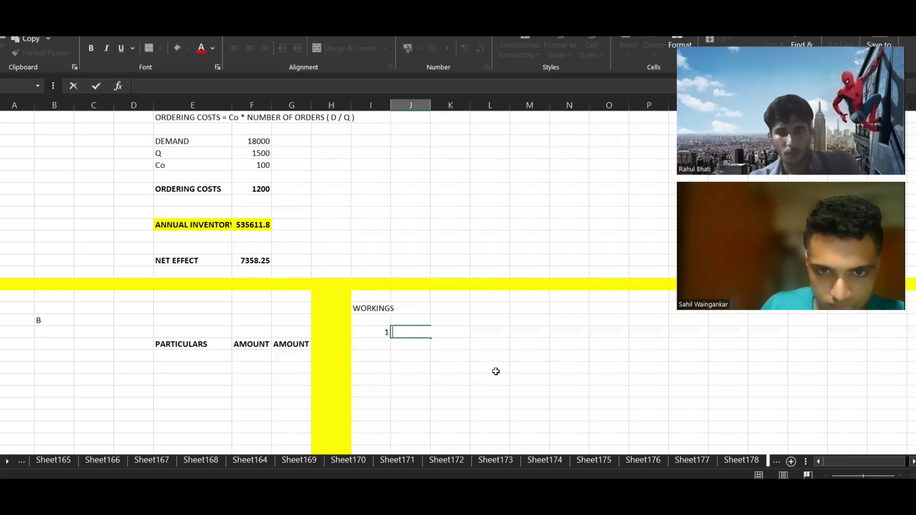
Title working 1 DISCOUNT in the cell beside its number
text(DISC)
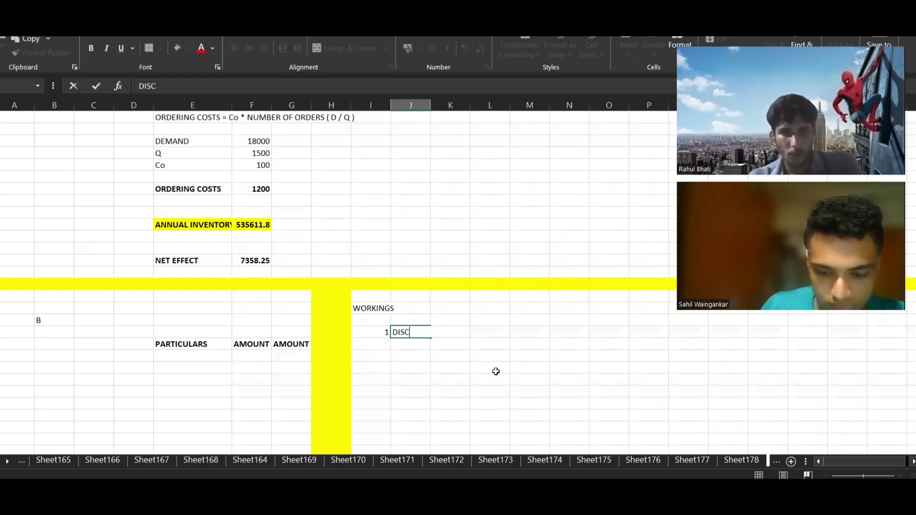
text(OUNT)
key(Return)
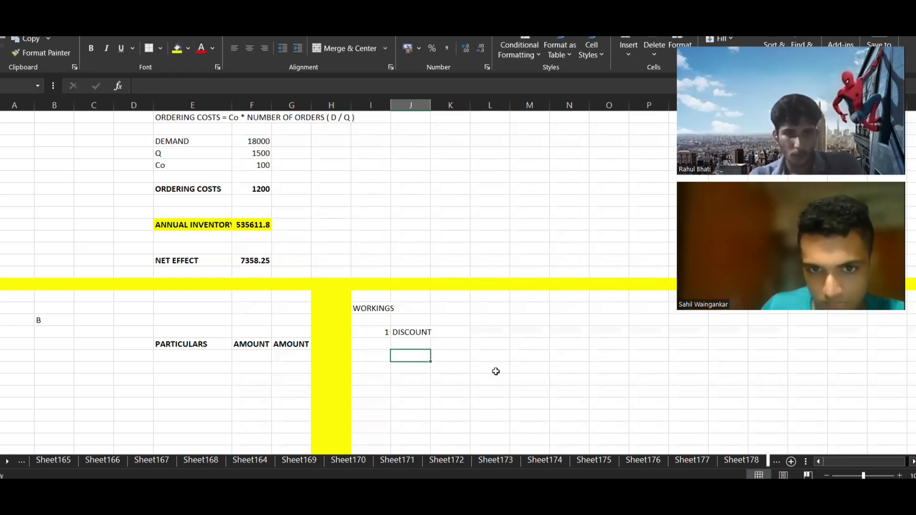
Add the label DISCOUNT RATE in column K, two rows below the DISCOUNT title, and set its rate in column M to 0.5%
key(Right)
key(F2)
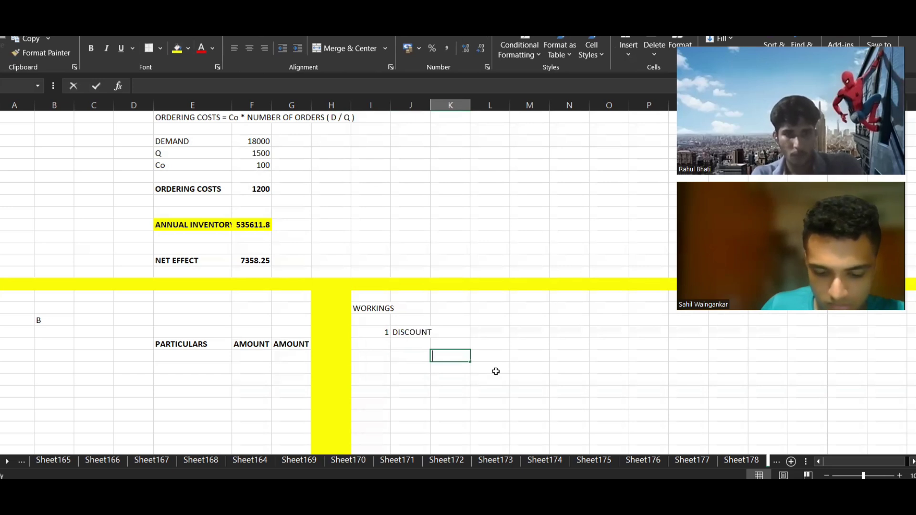
text(DISCUN)
key(BackSpace)
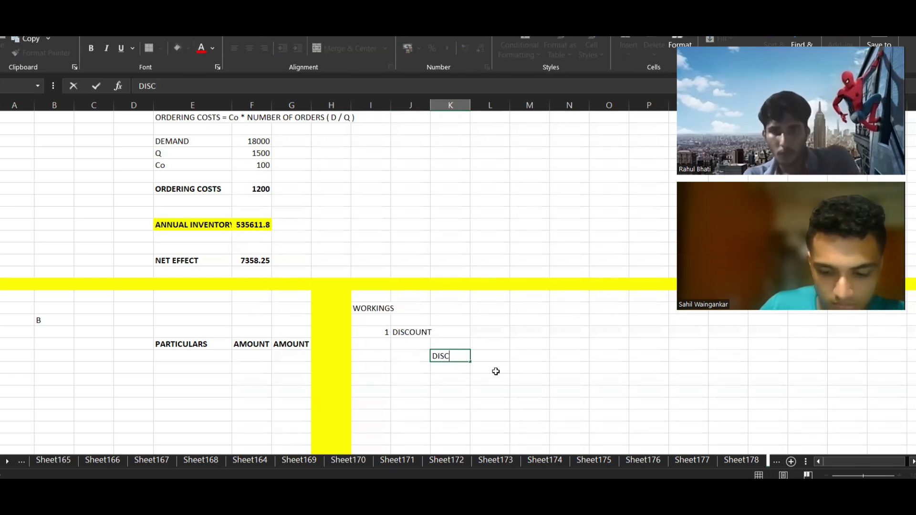
text(OUNT)
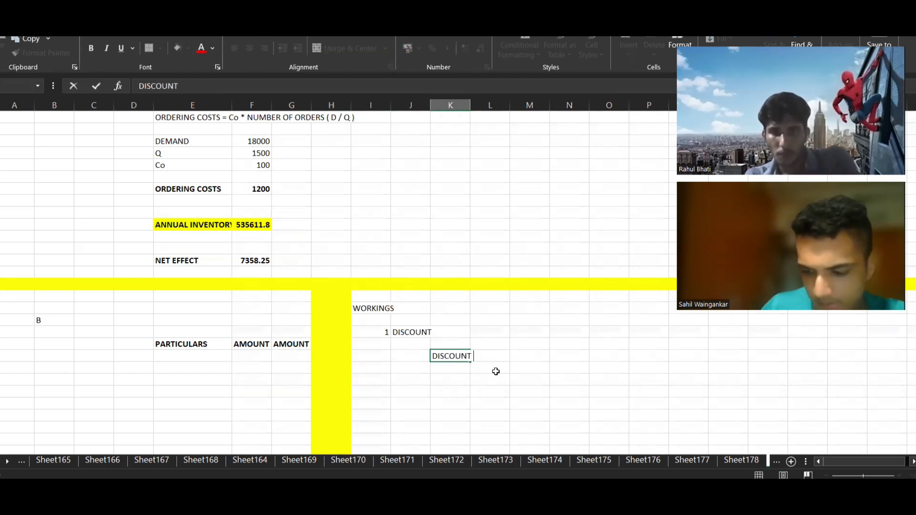
text( RATE)
key(Tab)
key(Tab)
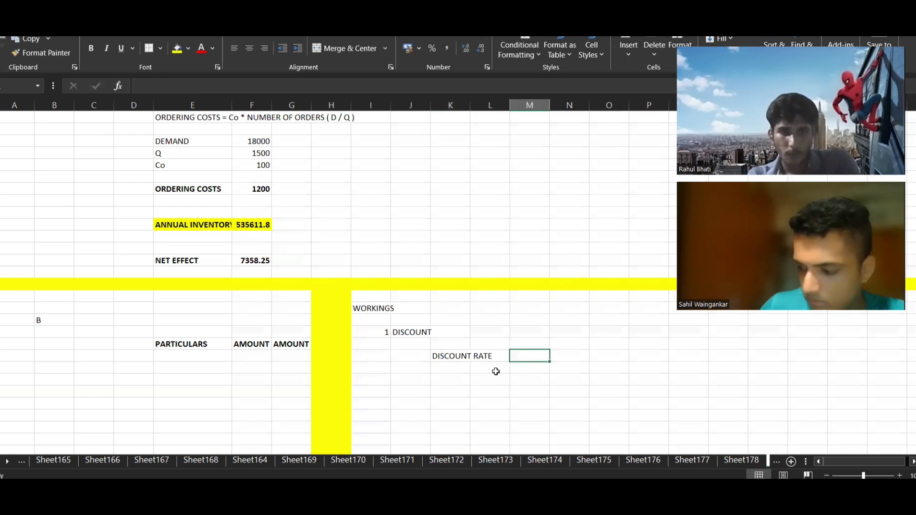
text(.5)
key(Return)
Switch to the exam kit PDF and look up the credit sales and customer payment percentages for the early settlement discount
key(Left)
key(Left)
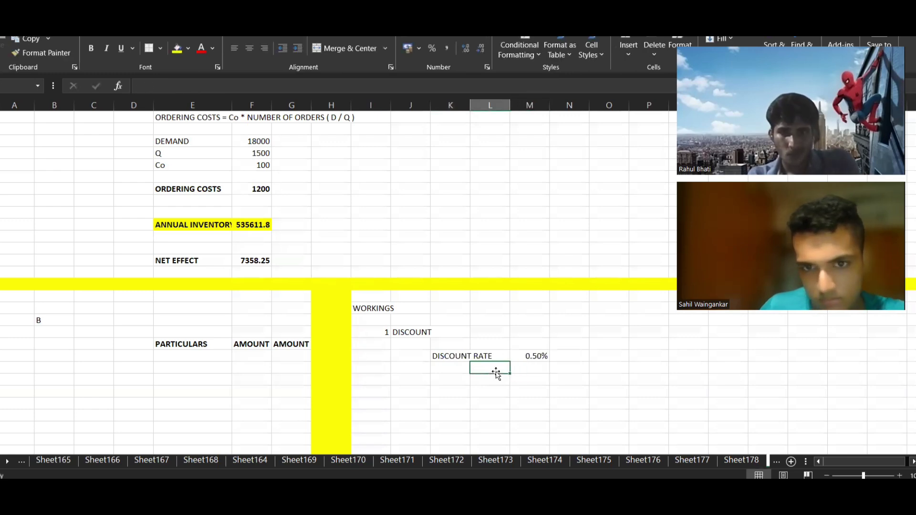
key(Down)
key(alt+Tab)
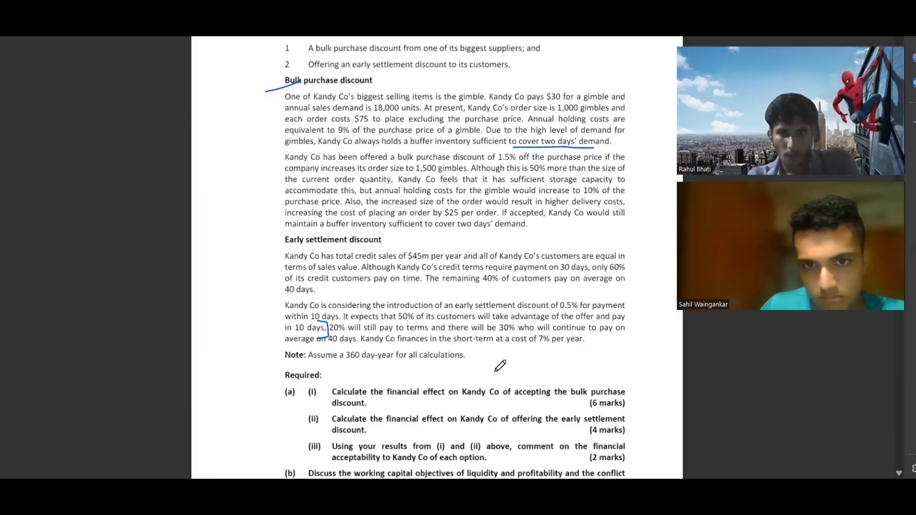
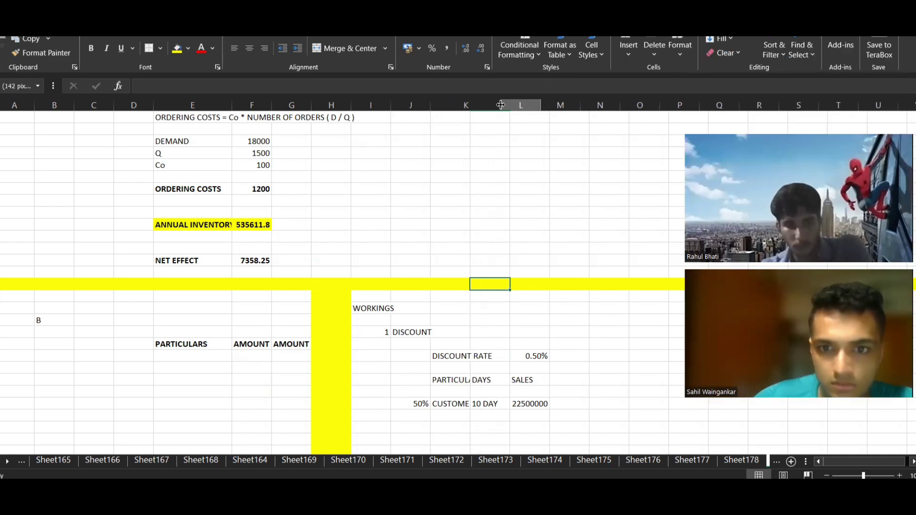
Bold the PARTICULARS, DAYS and SALES header row of the discount working and add the header RECEIVABLES in column N
click(520, 380)
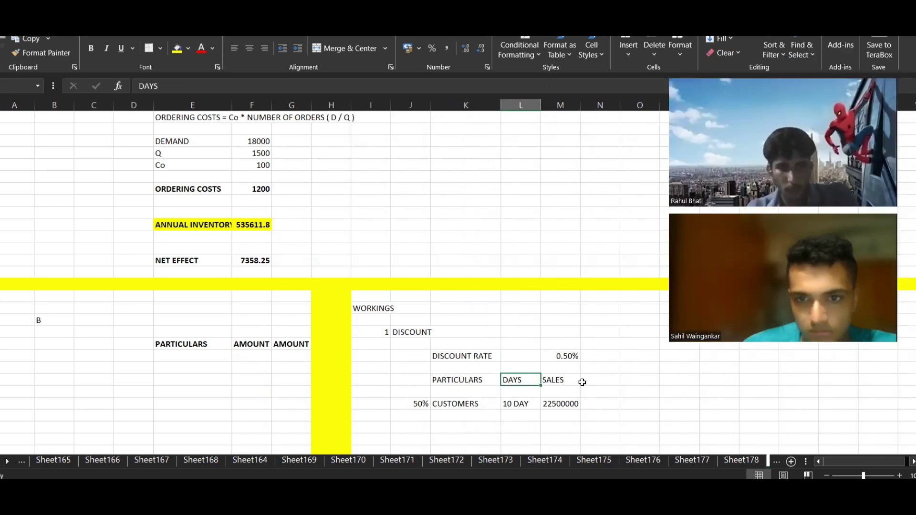
drag(450, 381, 711, 381)
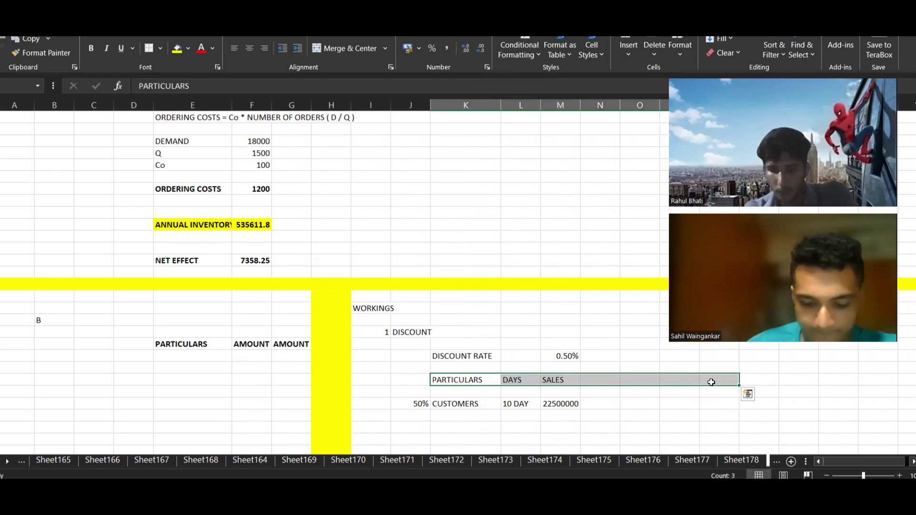
key(ctrl+b)
click(605, 378)
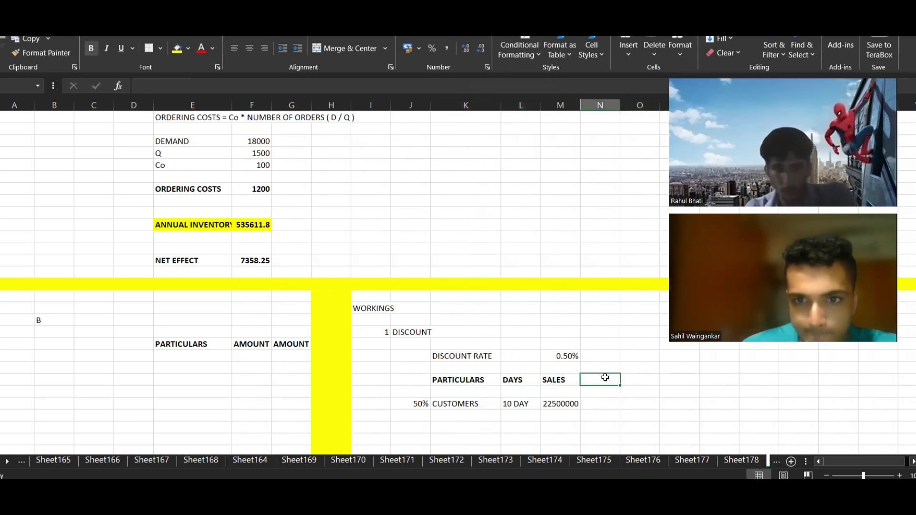
text(RECEIVABELS)
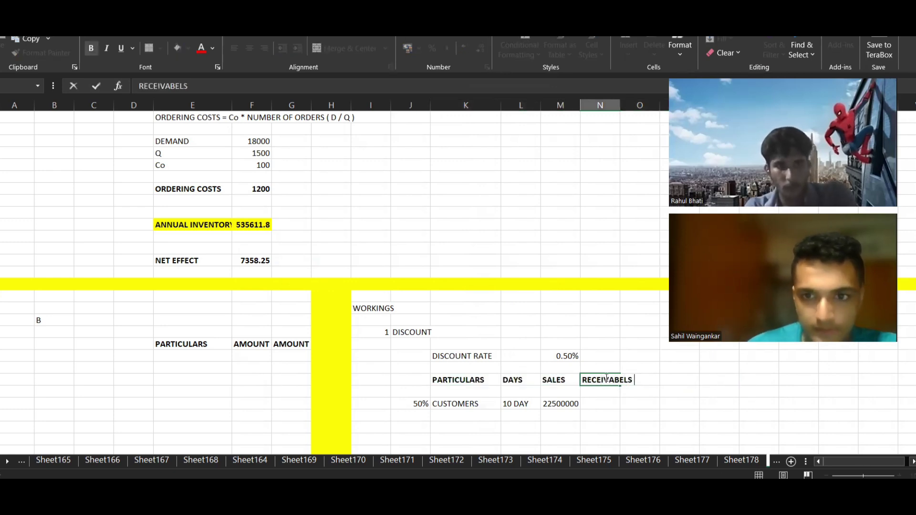
text(LES)
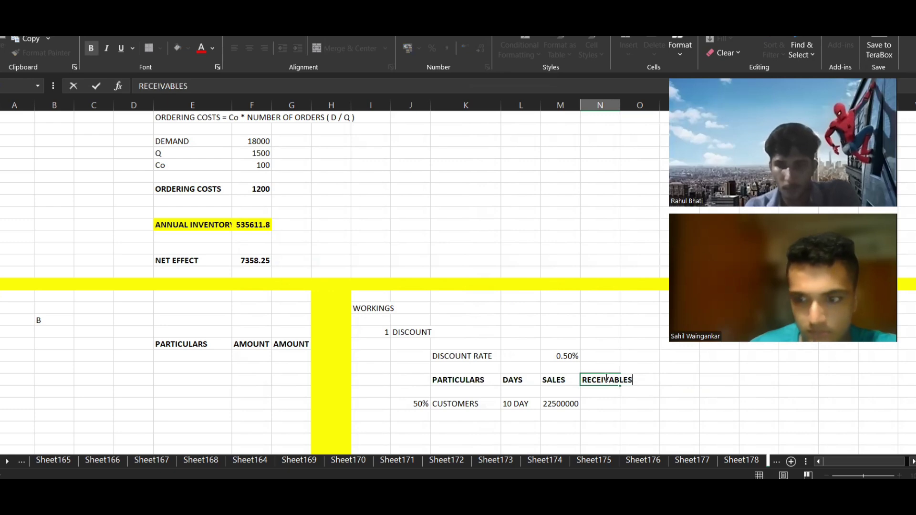
key(Return)
Calculate the 50% customers' receivables under RECEIVABLES with the formula =L95*M95/360
text(=)
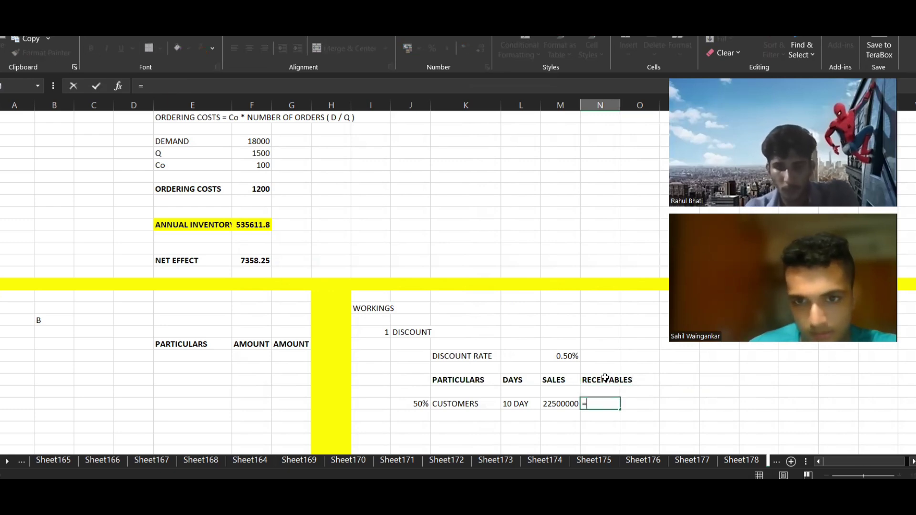
key(Left)
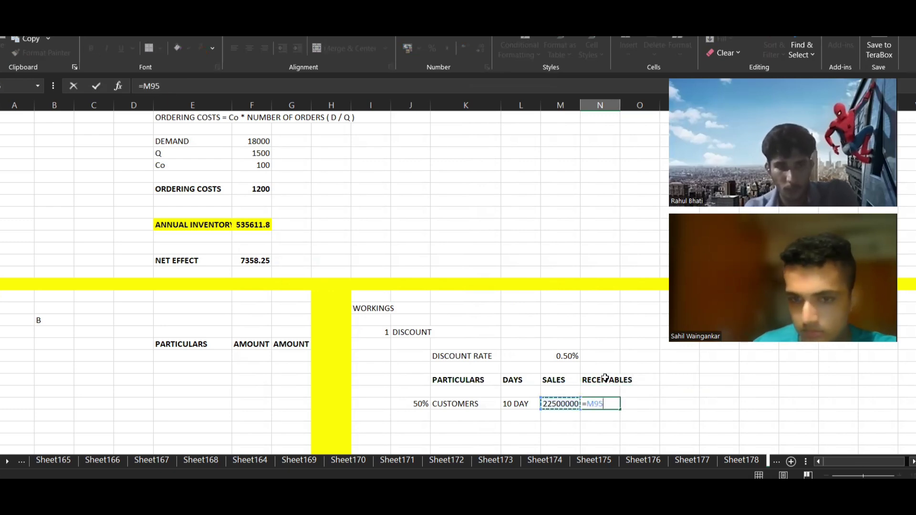
key(Left)
text(*)
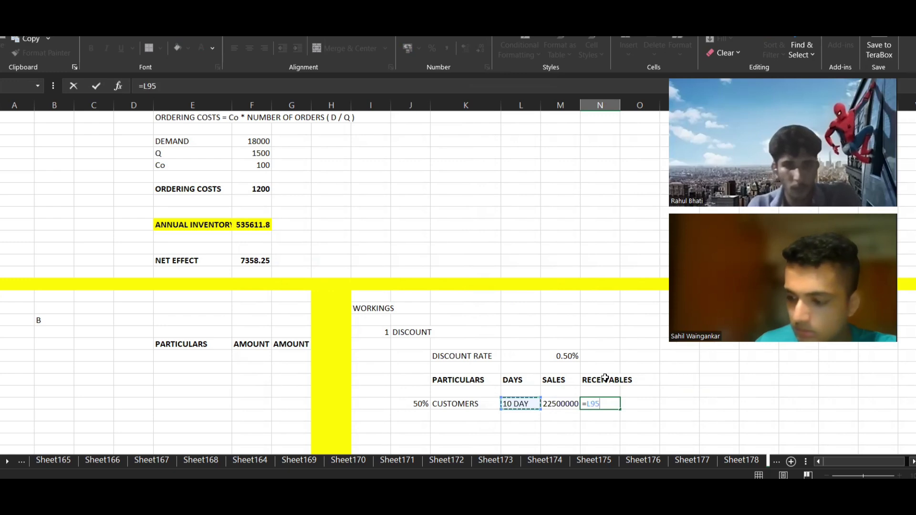
key(Left)
text(/)
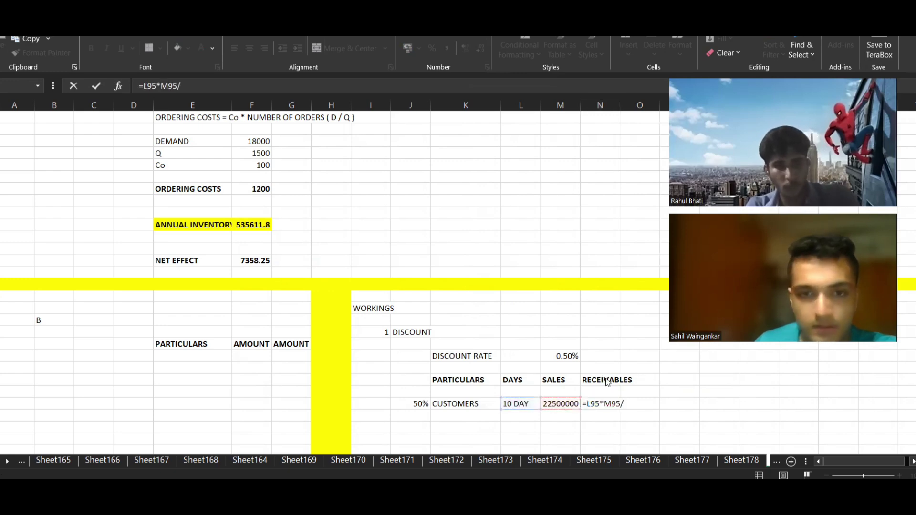
key(alt+Tab)
key(alt+Tab)
text(360)
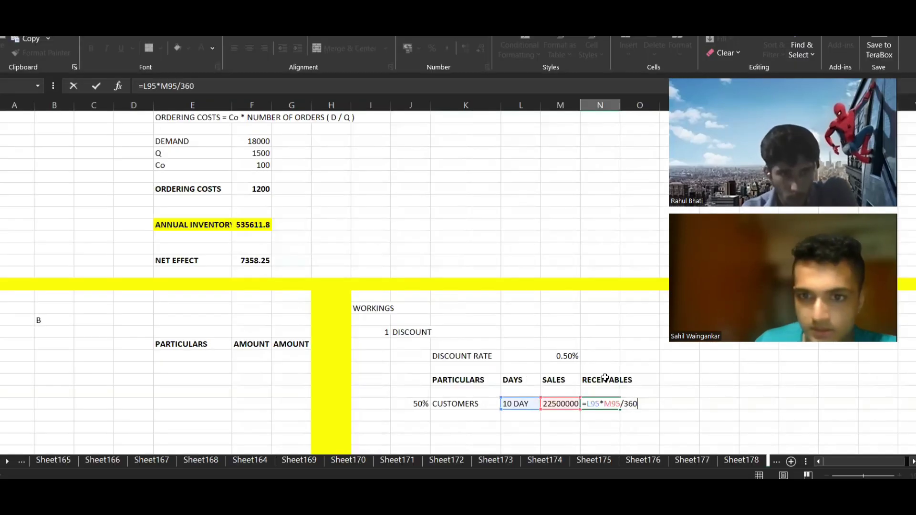
key(Return)
Replace the text in the 50% customers' DAYS cell with the plain number 10
key(Up)
key(Left)
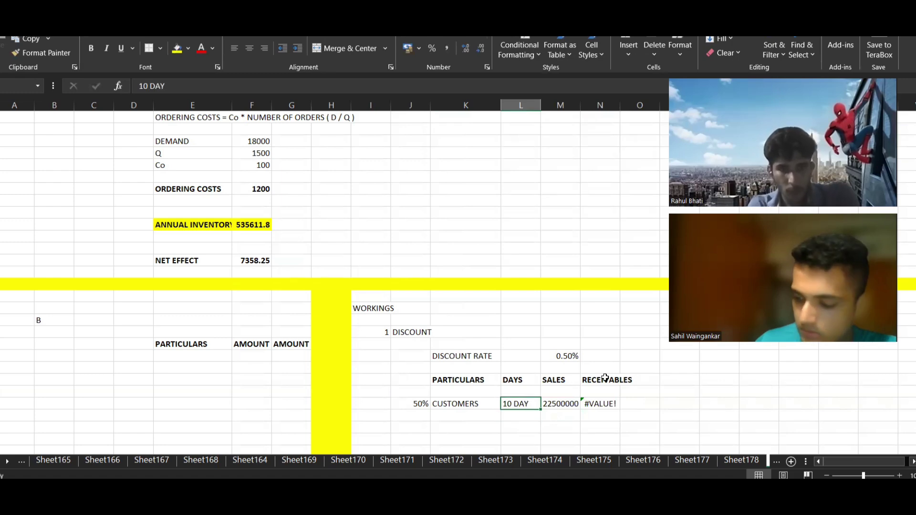
text(10)
key(Right)
key(Right)
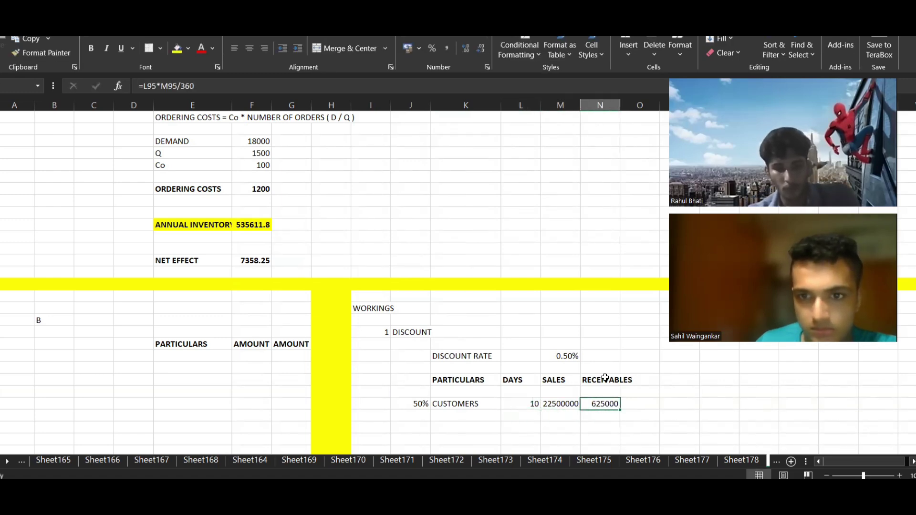
Check the payment terms in the exam kit PDF, return to Excel, and enter 30 and 40 under DAYS on alternate rows
key(Down)
key(Left)
key(Left)
key(Left)
key(Left)
key(Down)
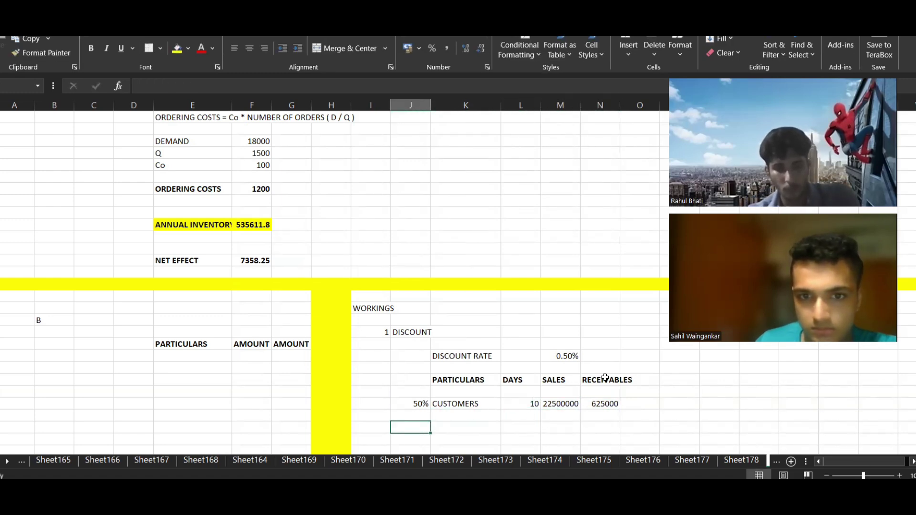
key(alt+Tab)
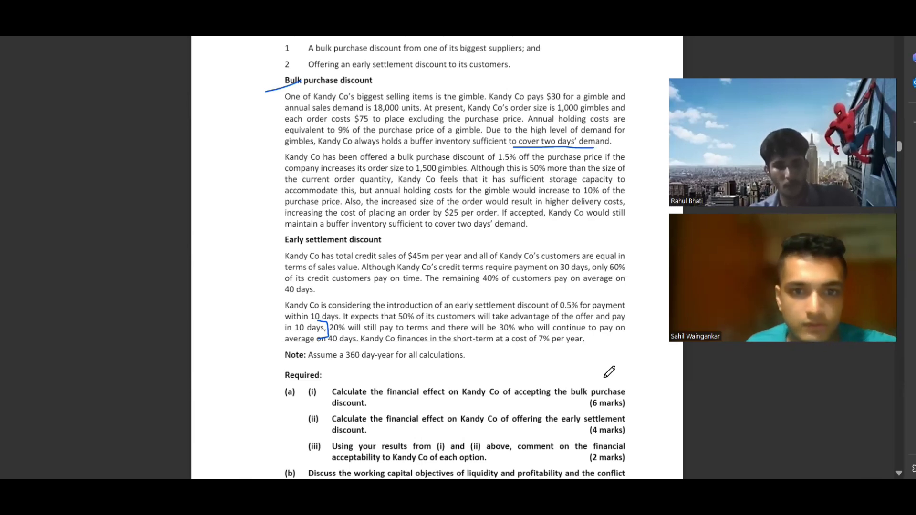
key(alt+Tab)
key(Right)
key(Right)
text(30)
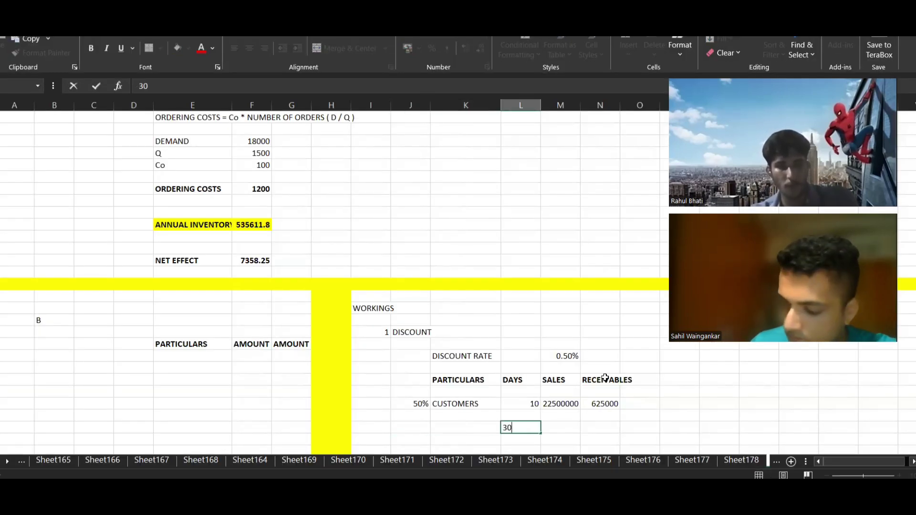
key(Return)
key(Return)
text(40)
key(Right)
Check the remaining customer shares in the exam kit PDF and enter 20% and 30% in column J for the 30-day and 40-day rows
key(Up)
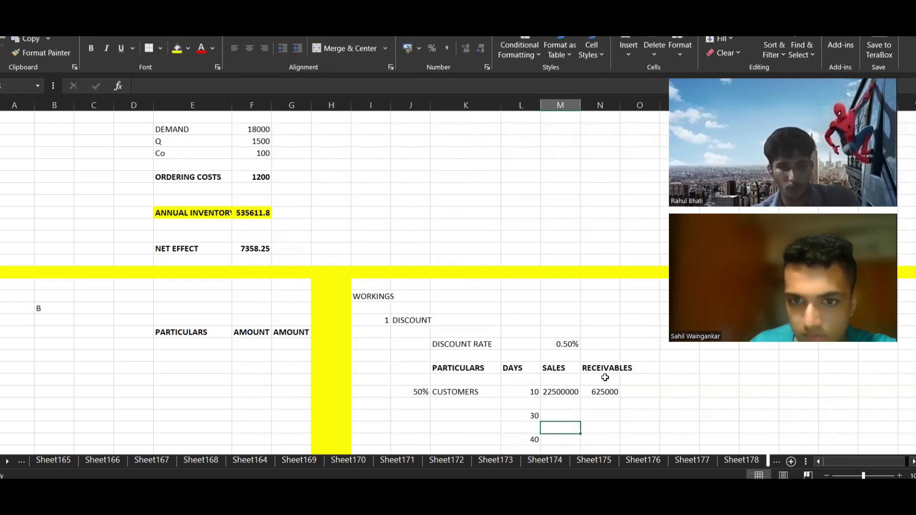
key(Up)
key(Left)
key(Left)
key(Left)
key(Left)
key(alt+Tab)
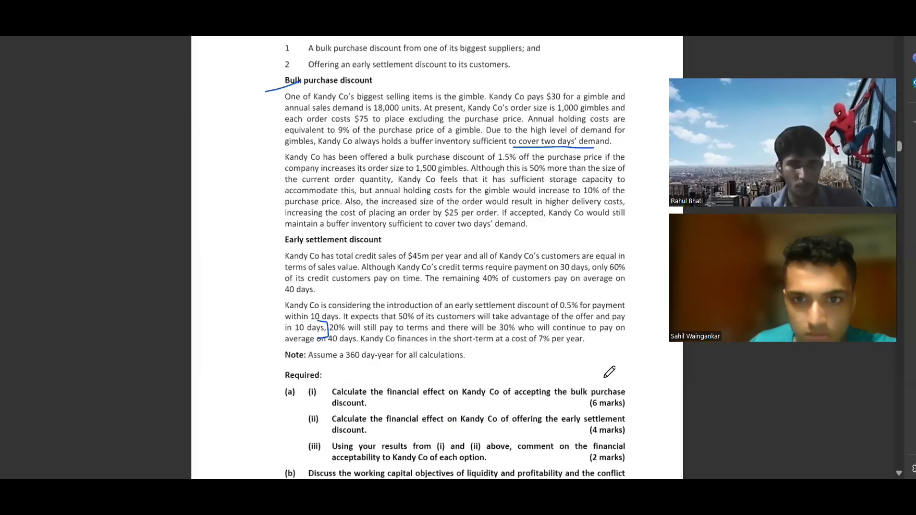
key(alt+Tab)
text(20%)
key(Return)
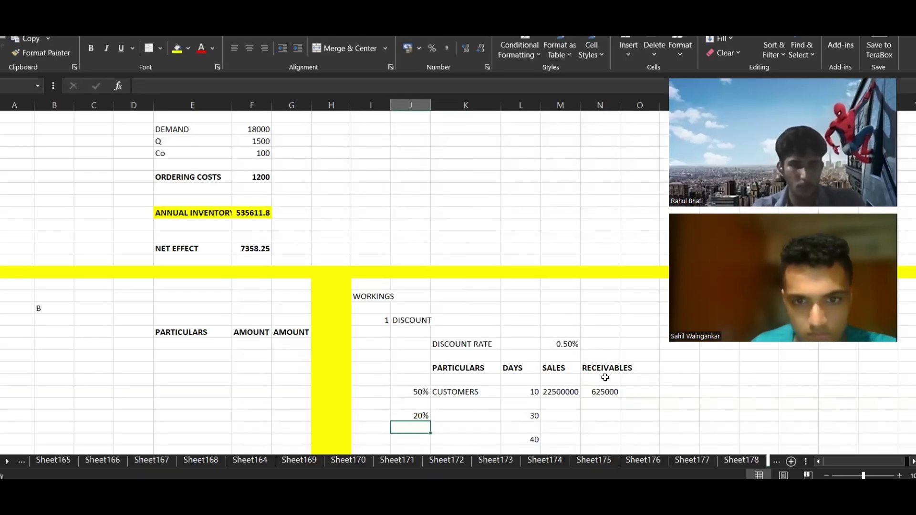
key(Down)
text(30%)
key(Right)
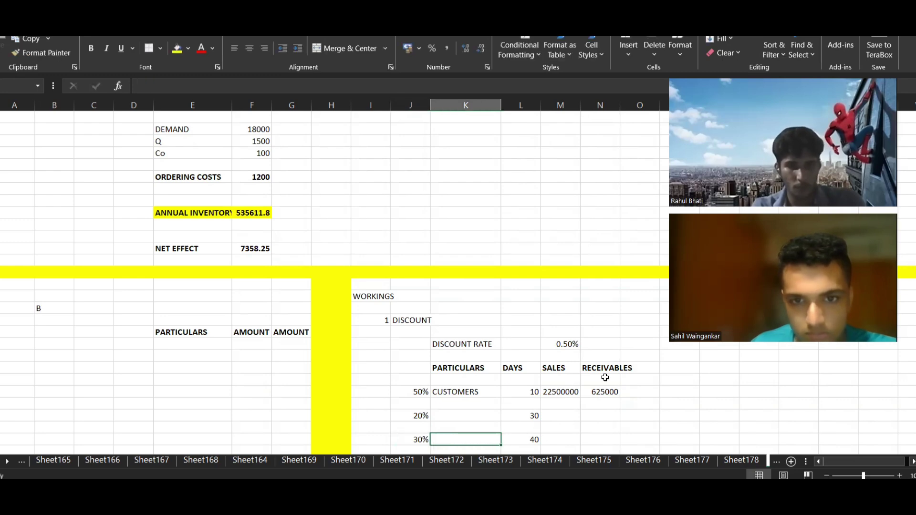
Move the 50%, 20% and 30% shares from column J into the PARTICULARS column, overwriting the CUSTOMERS label
key(Up)
key(Up)
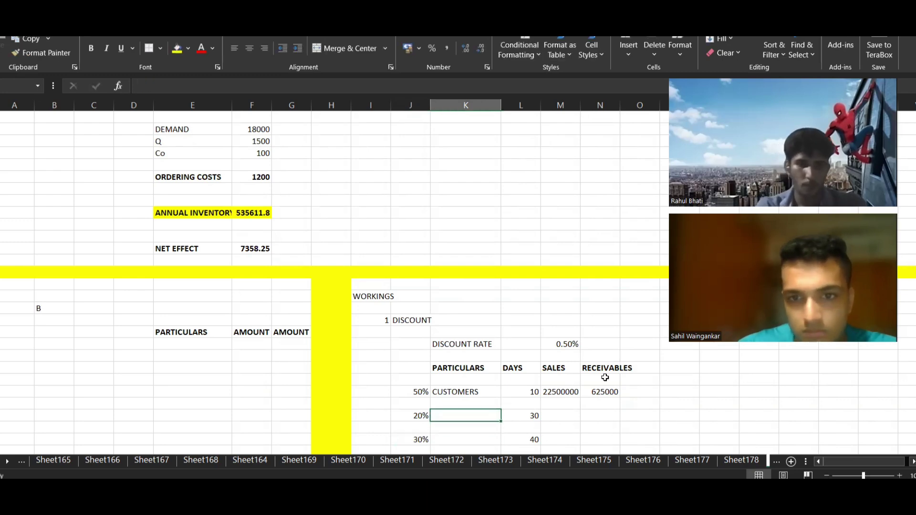
drag(407, 390, 420, 440)
key(ctrl+c)
click(457, 392)
key(ctrl+v)
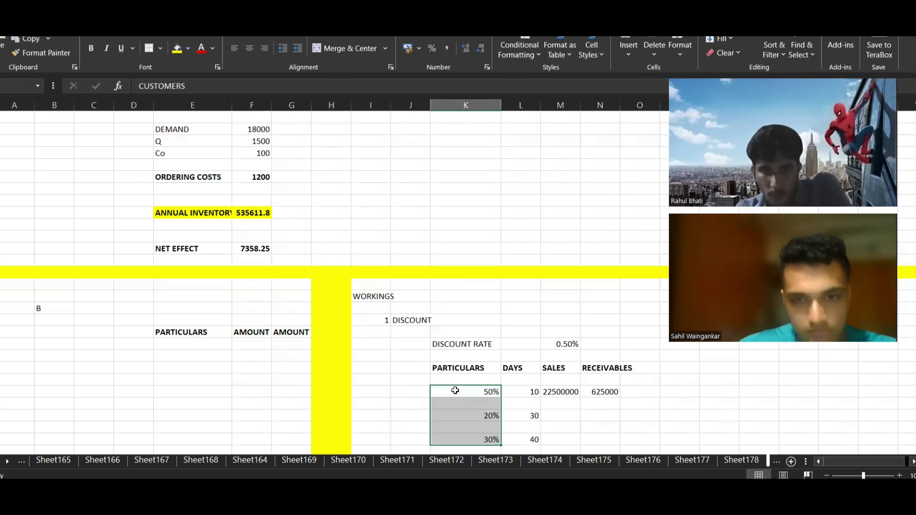
scroll(568, 341, down, 2)
click(567, 341)
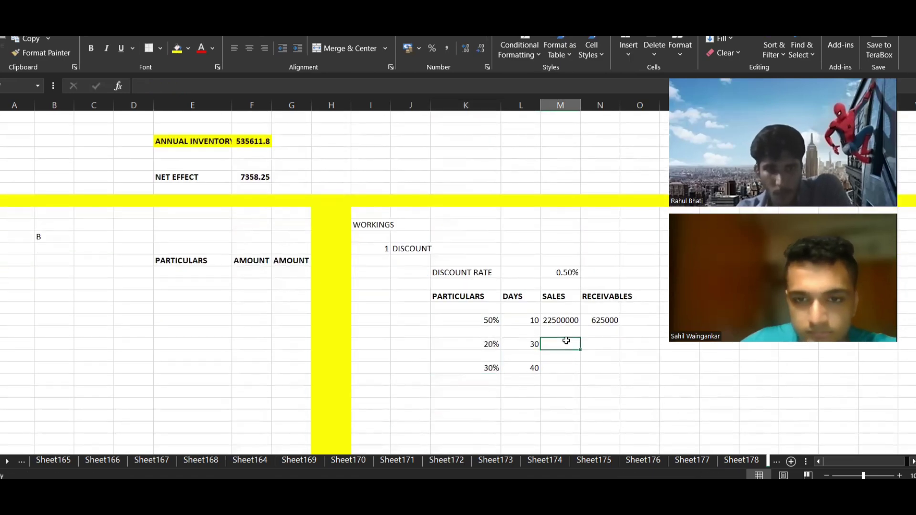
key(alt+Tab)
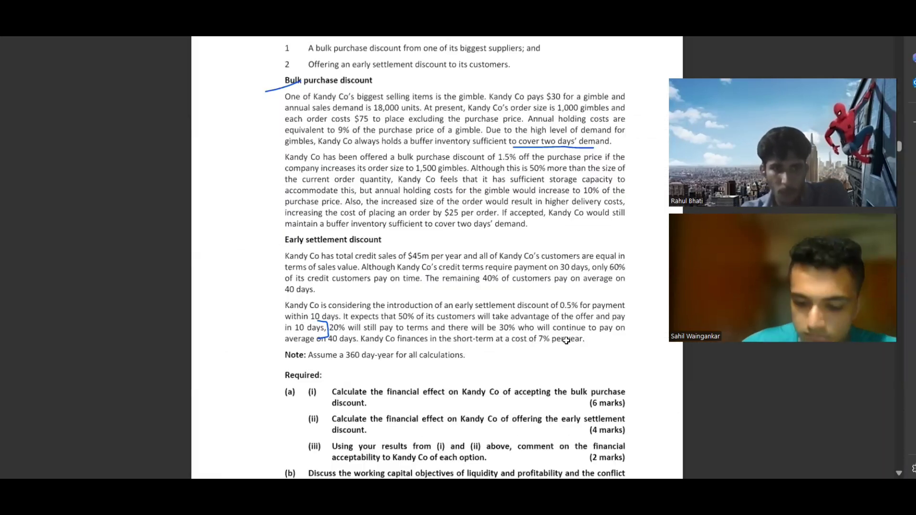
key(alt+Tab)
text(=45)
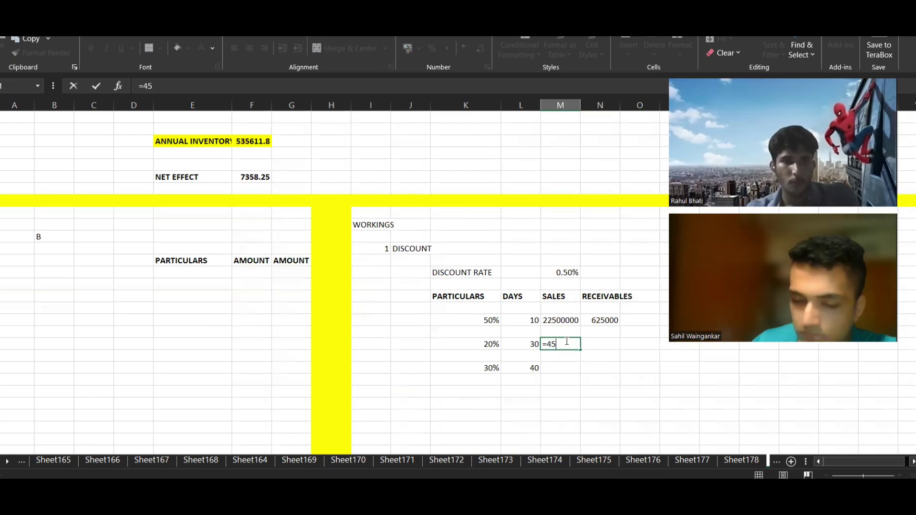
key(BackSpace)
key(BackSpace)
key(BackSpace)
key(BackSpace)
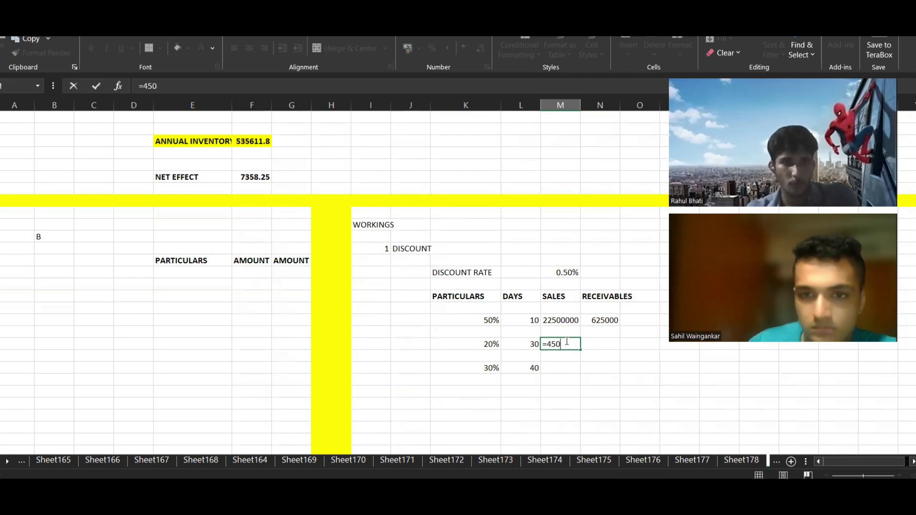
Change the 50% row's sales formula to =45000000*K95 so it uses the percentage cell
key(Up)
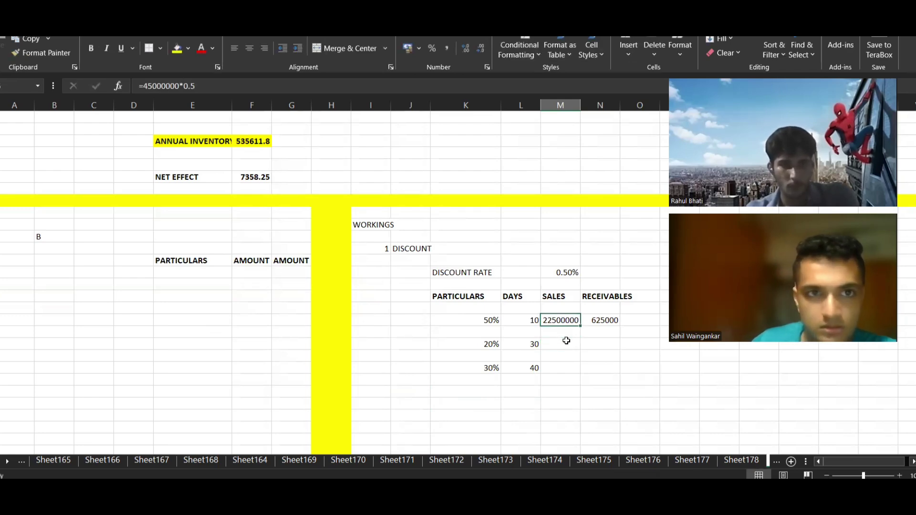
key(ctrl+c)
key(Down)
key(Up)
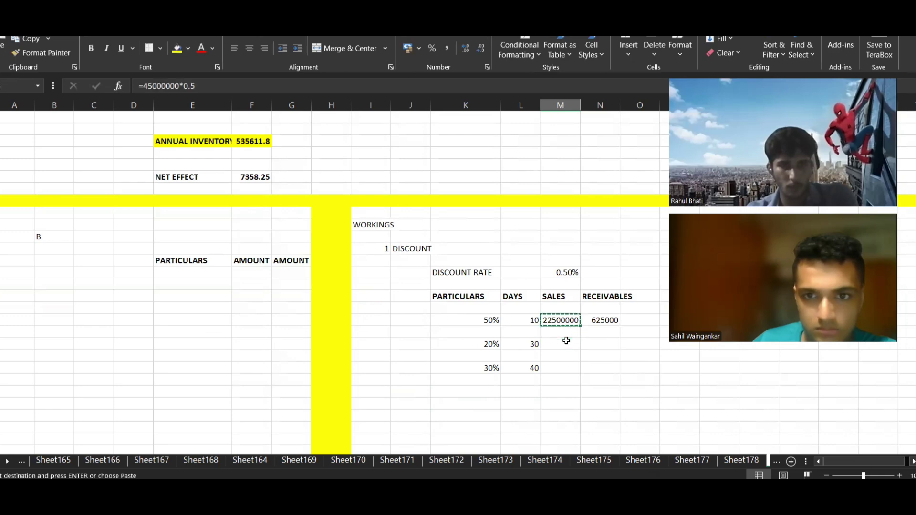
click(203, 90)
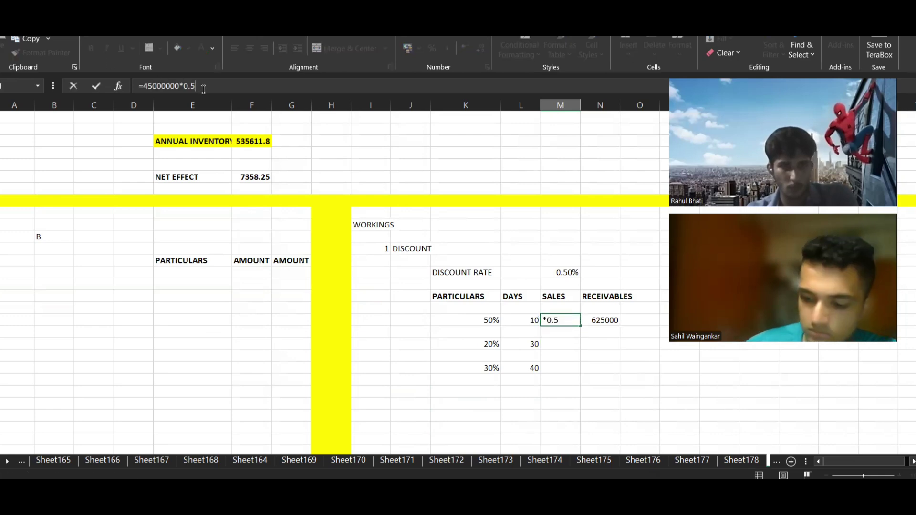
click(468, 320)
key(Return)
key(Up)
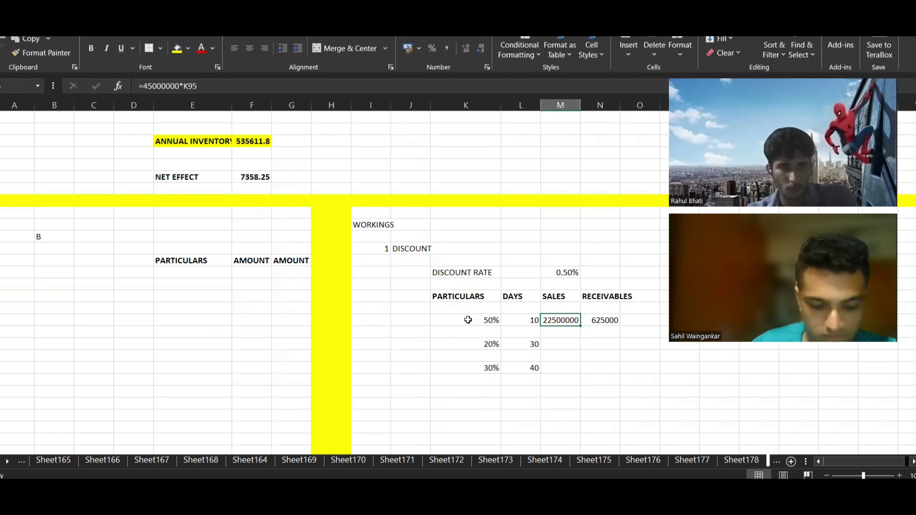
Copy the 50% row's sales formula to the SALES cells of the 20% and 30% rows
key(ctrl+c)
key(Down)
key(ctrl+v)
key(Down)
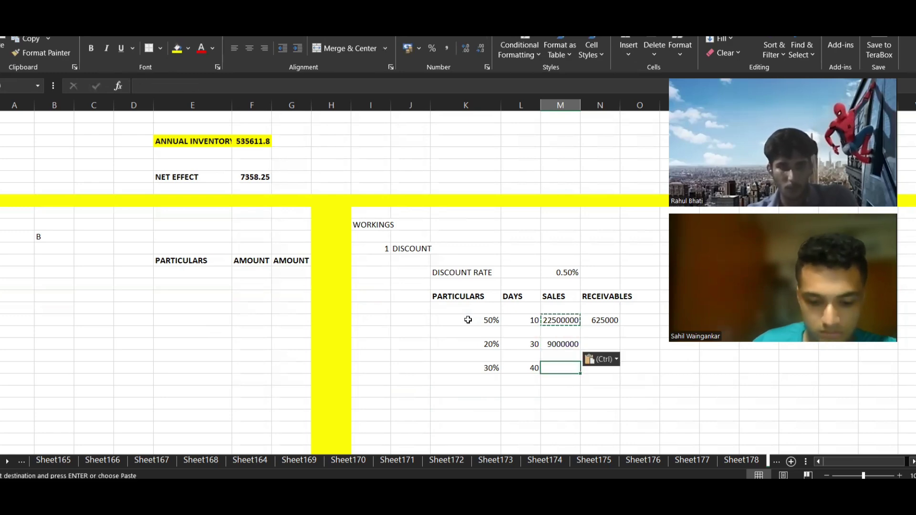
key(ctrl+v)
Copy the 50% row's receivables formula to the RECEIVABLES cells of the 20% and 30% rows
key(Right)
key(Up)
key(Up)
key(Up)
key(Up)
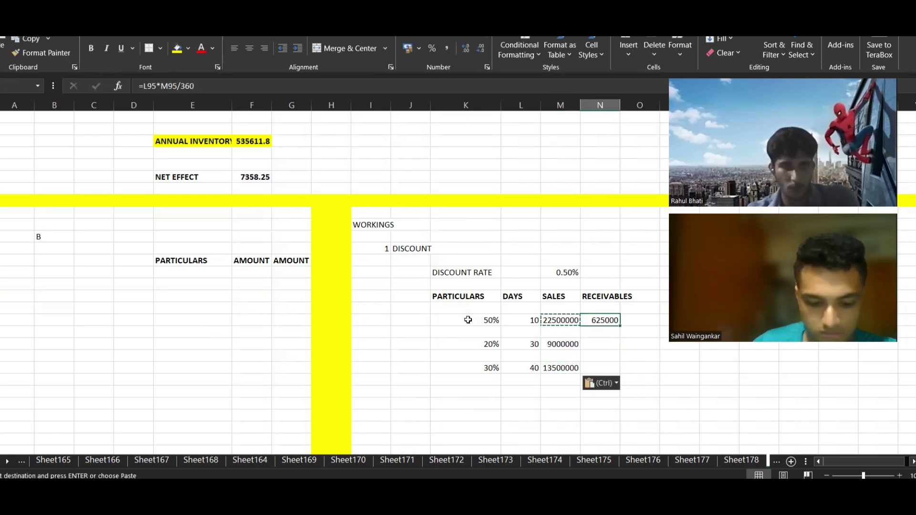
key(ctrl+c)
key(Down)
key(Down)
key(Down)
key(Up)
key(ctrl+v)
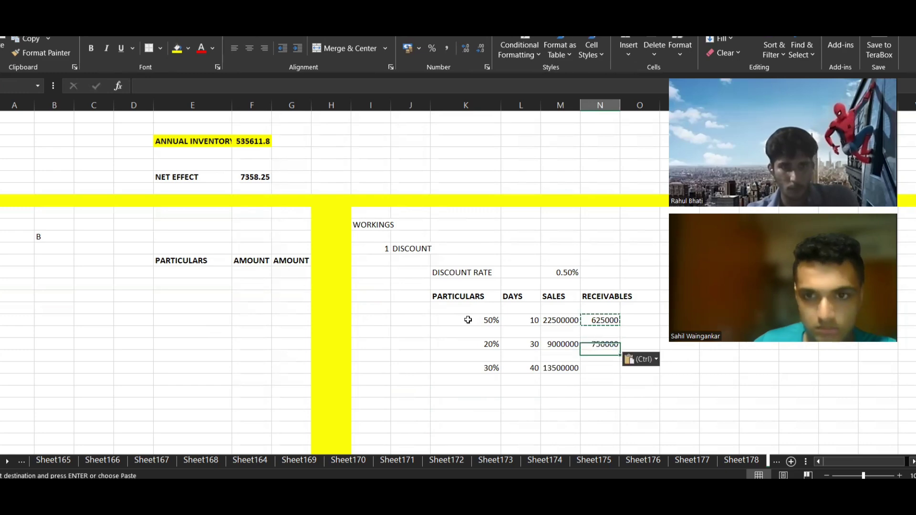
key(Down)
key(Down)
key(ctrl+v)
key(Down)
Switch to the exam kit PDF, underline "40 days" and bracket the sentence on the 7% short-term finance cost with the pen
key(alt+Tab)
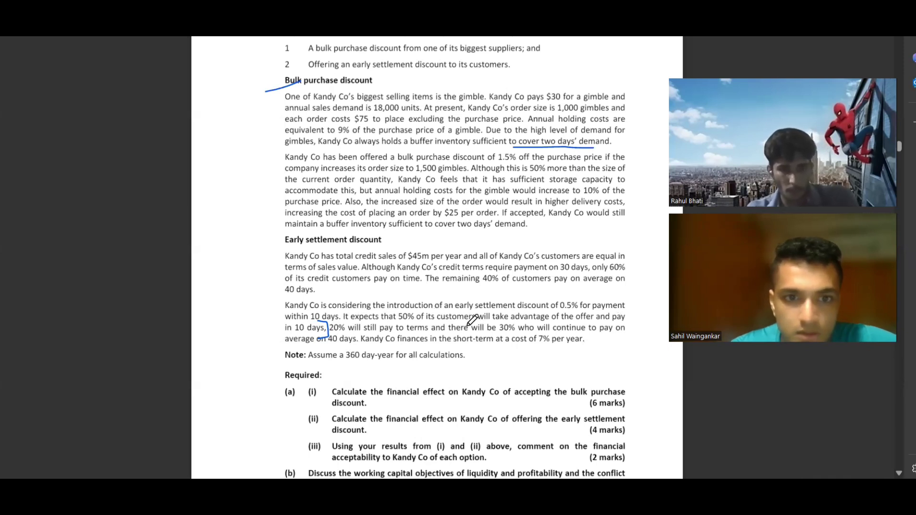
mouse_move(330, 344)
mouse_down()
mouse_move(362, 330)
mouse_move(373, 351)
mouse_up()
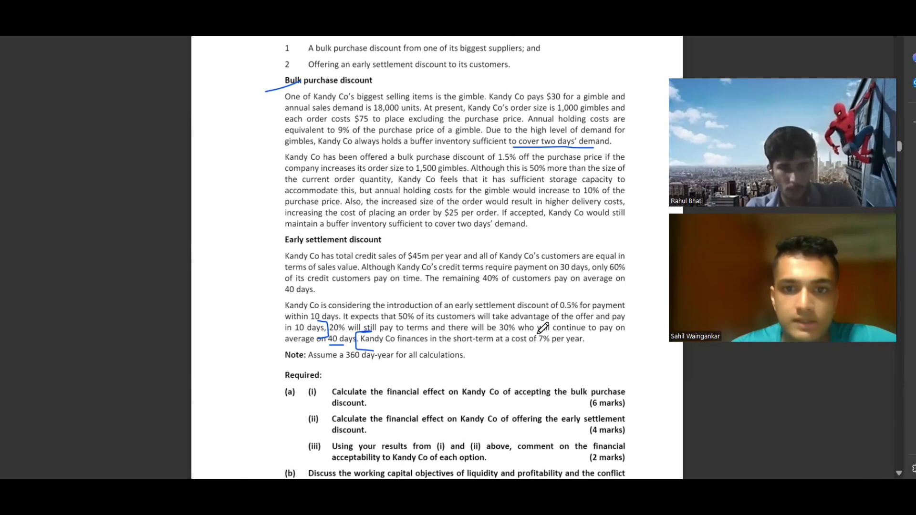
mouse_move(578, 330)
mouse_down()
mouse_move(591, 331)
mouse_move(581, 352)
mouse_up()
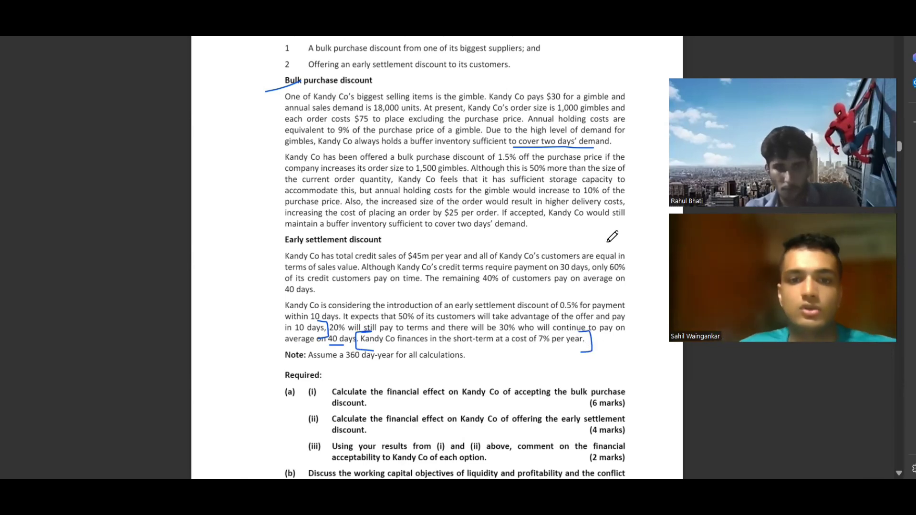
Switch back to the spreadsheet and add the headings DISCOUNT STATUS and DISCOUNT after RECEIVABLES in the workings table
key(alt+Tab)
click(437, 344)
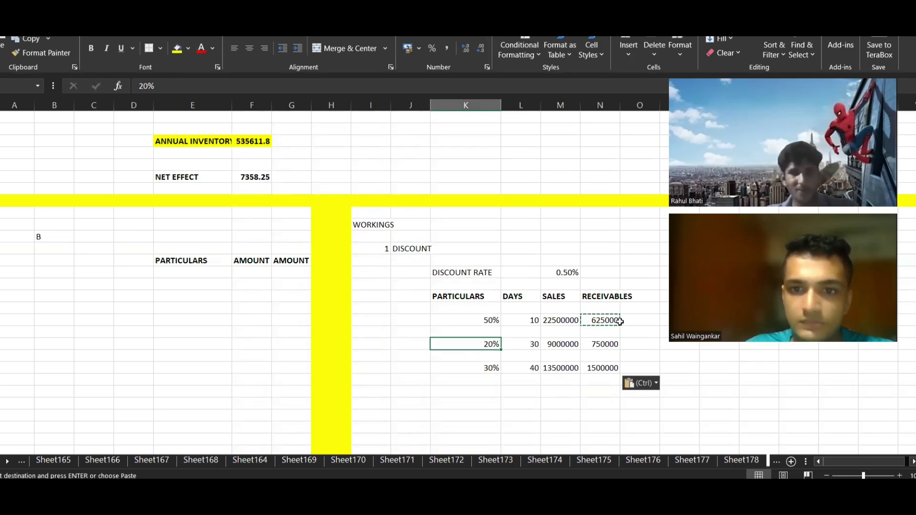
click(648, 297)
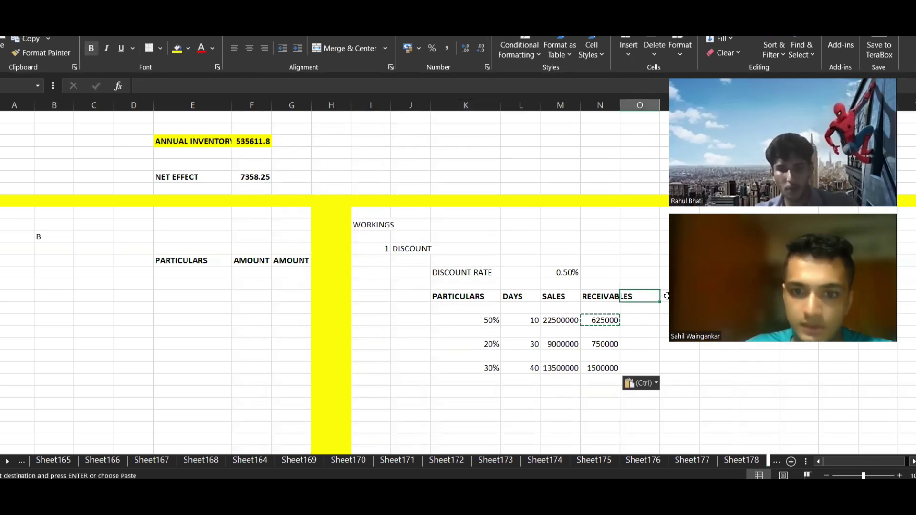
text(DISCOUNT)
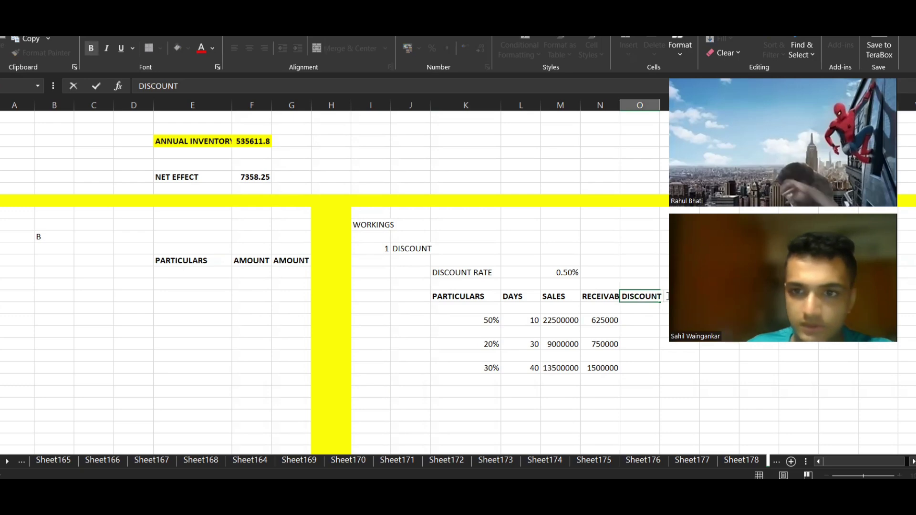
key(Return)
key(Up)
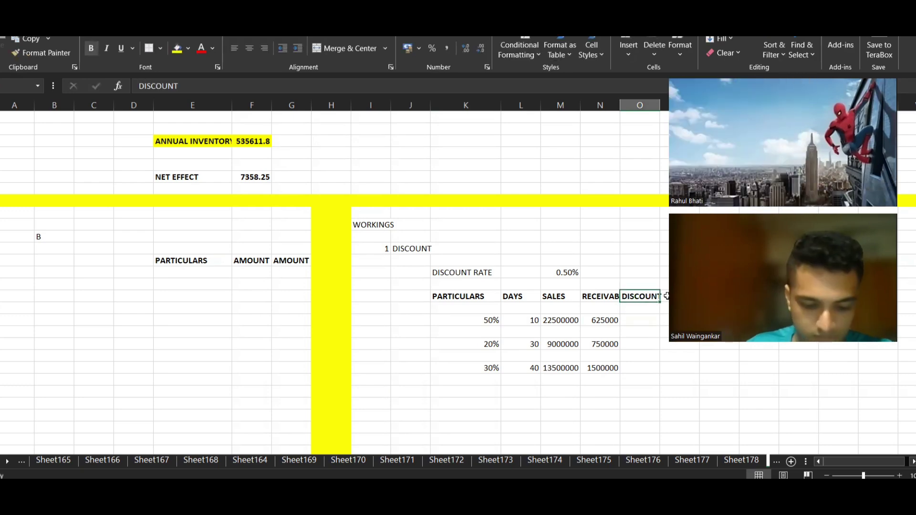
text(DISCOUNT STATUS)
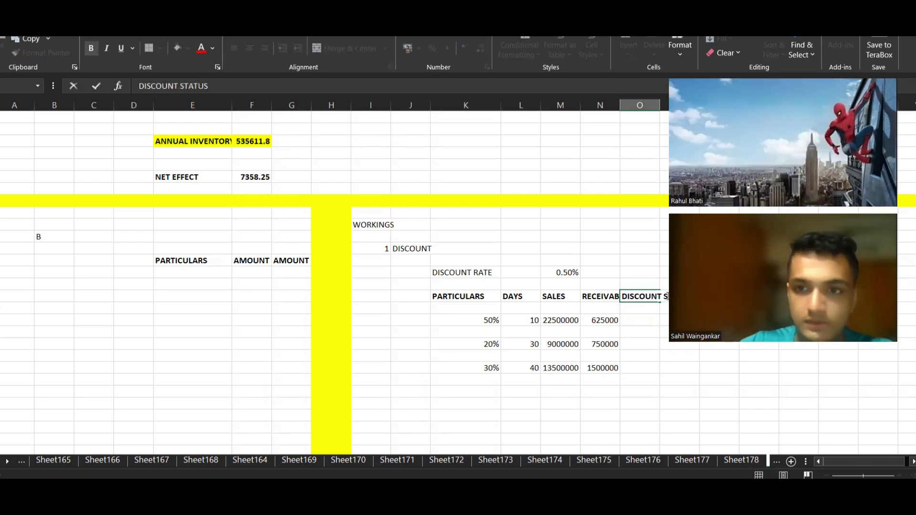
key(Tab)
text(F)
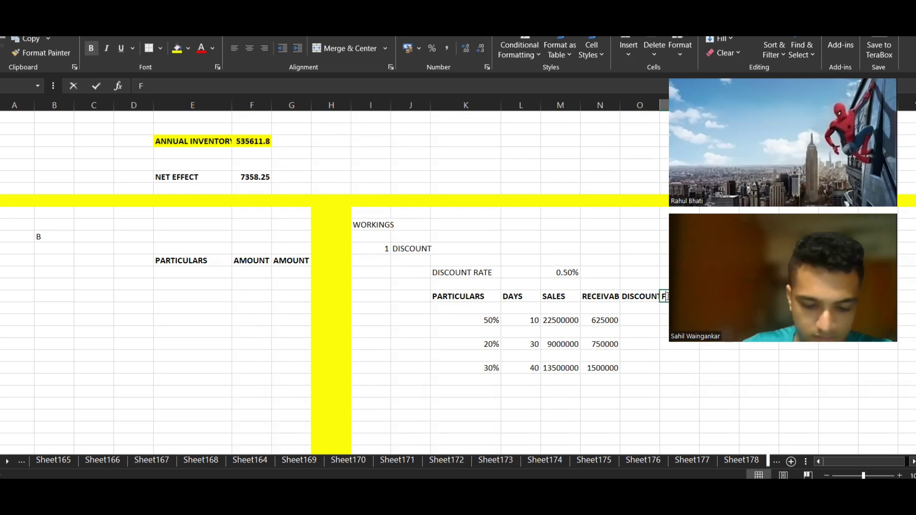
key(BackSpace)
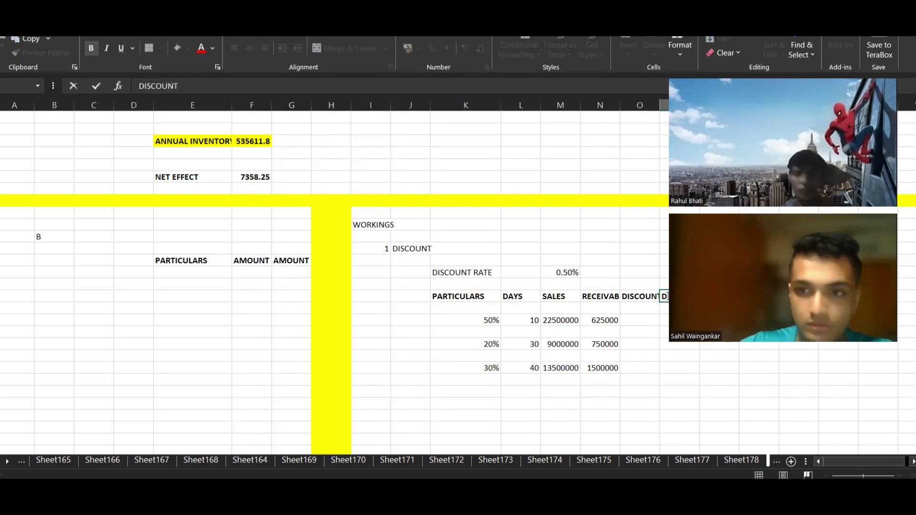
key(Return)
Fill the DISCOUNT STATUS column with YES for the 50% row and NO for the 20% and 30% rows
key(Down)
text(YE)
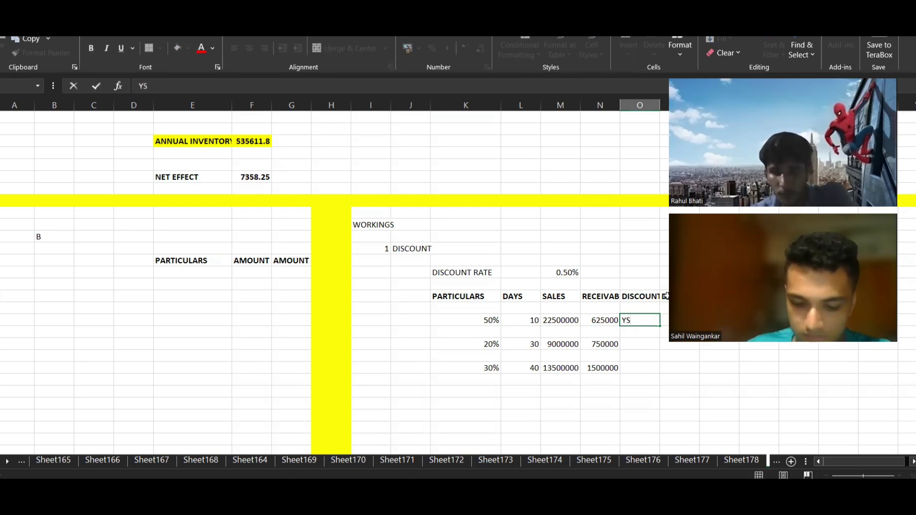
key(Return)
text(NO)
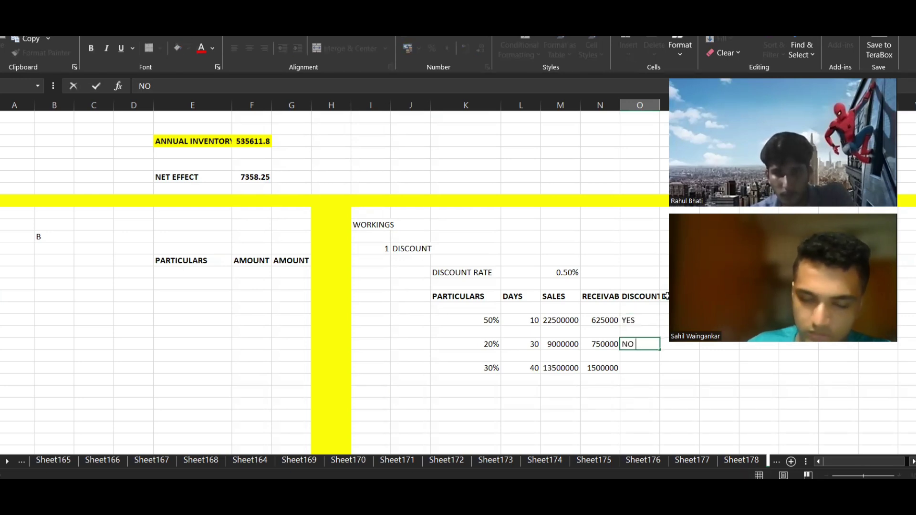
key(Return)
text(NO)
Calculate the 50% row's DISCOUNT by multiplying its sales in M95 by the discount rate
key(Tab)
key(Up)
key(Up)
key(Up)
key(Up)
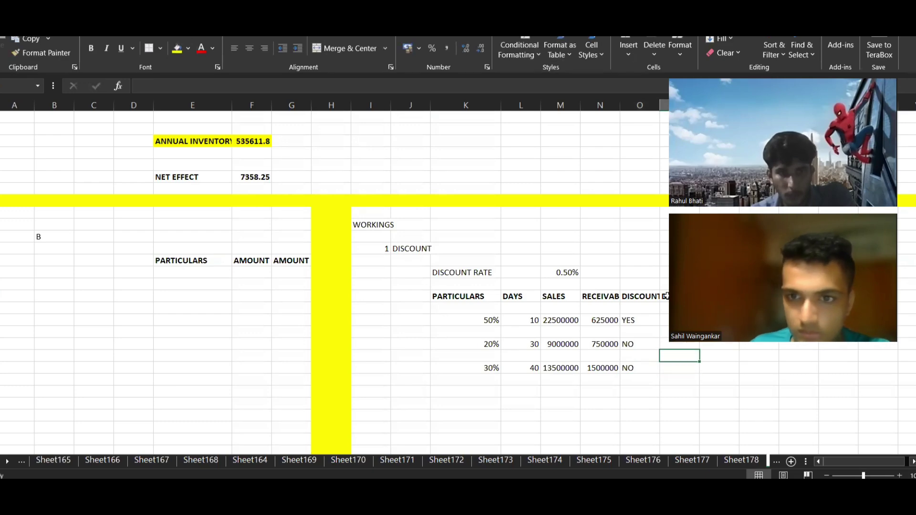
text(=)
key(Left)
key(Left)
key(Left)
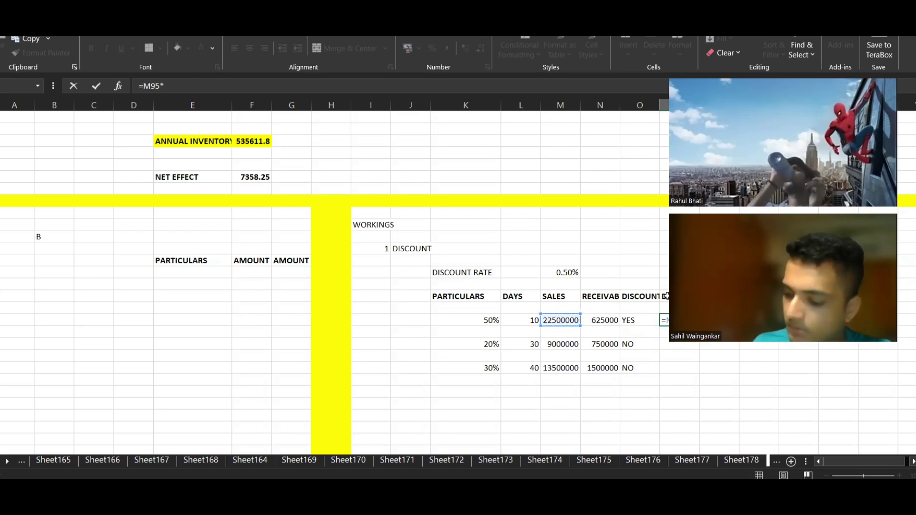
key(Return)
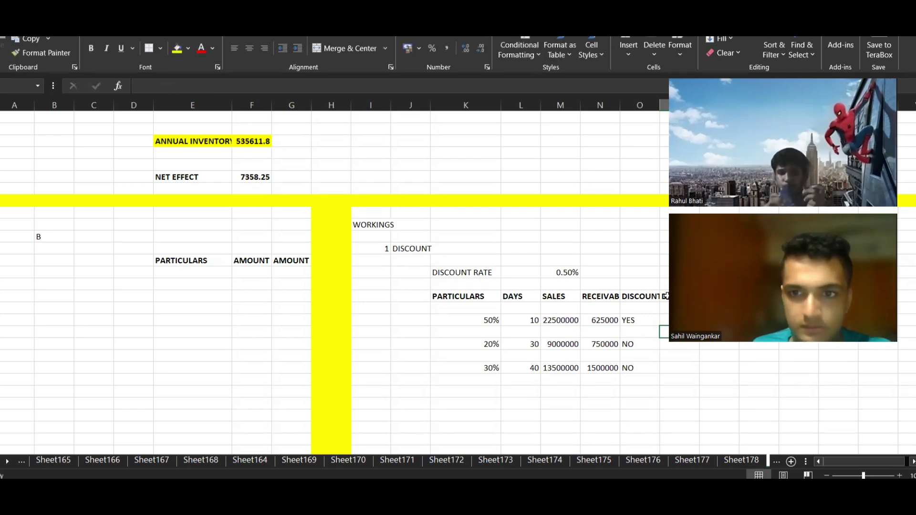
key(Return)
Add the labels BENEFIT and COST under PARTICULARS in part B's summary table, leaving blank rows between them for line items
key(Down)
key(Down)
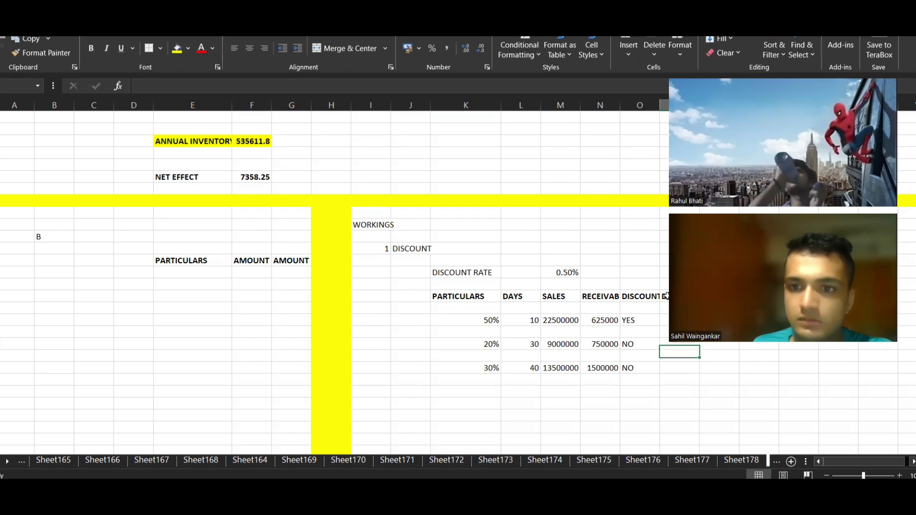
key(Left)
key(Left)
key(Left)
key(Left)
key(Left)
key(Left)
key(Left)
key(Left)
key(Left)
key(Left)
key(Left)
key(Left)
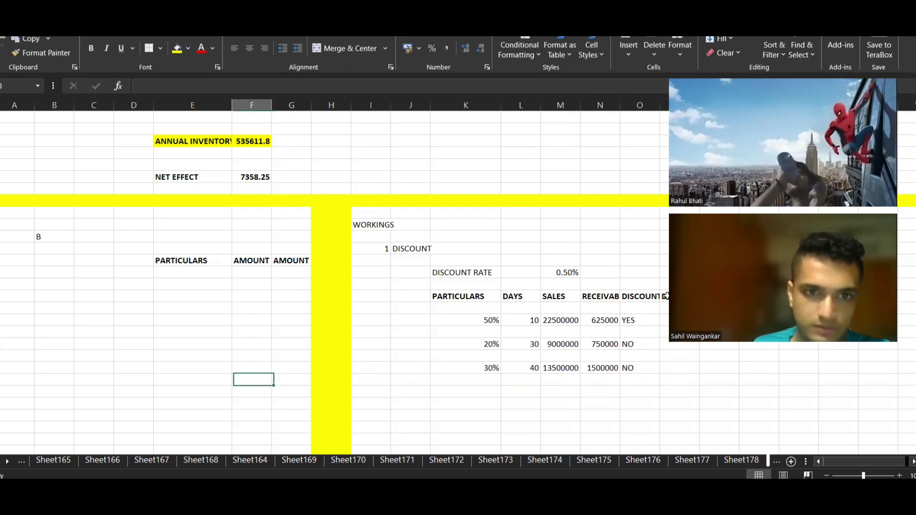
key(Up)
key(Right)
key(Up)
key(Up)
key(Up)
key(Up)
key(Up)
key(Up)
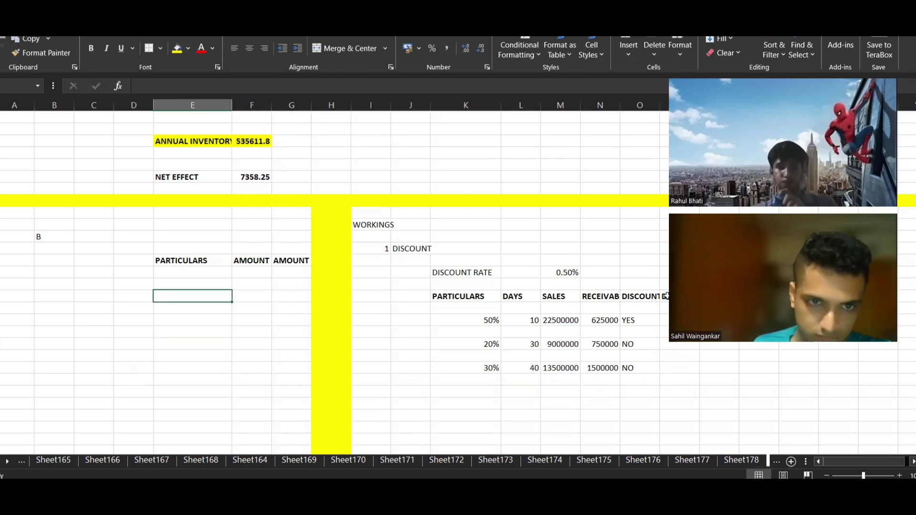
key(Up)
key(Down)
key(Up)
text(BENEF)
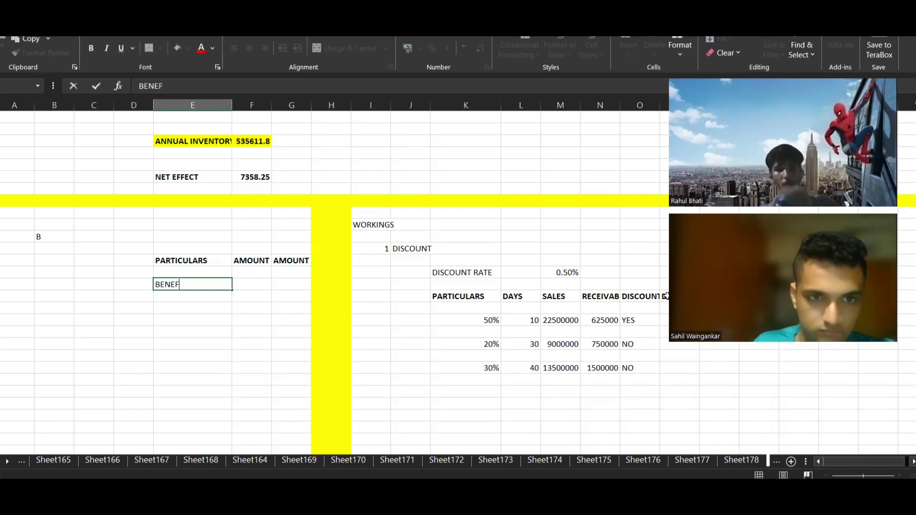
key(Return)
key(Down)
key(Down)
key(Down)
key(Down)
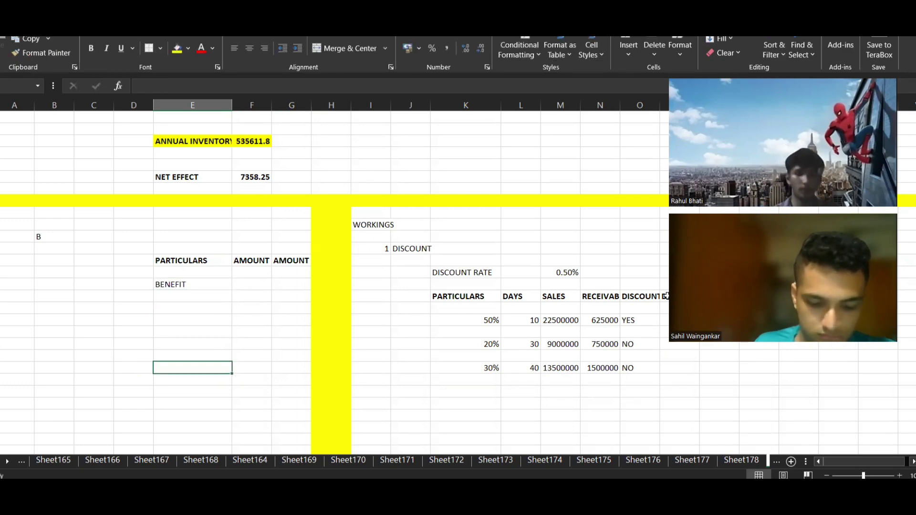
text(COS)
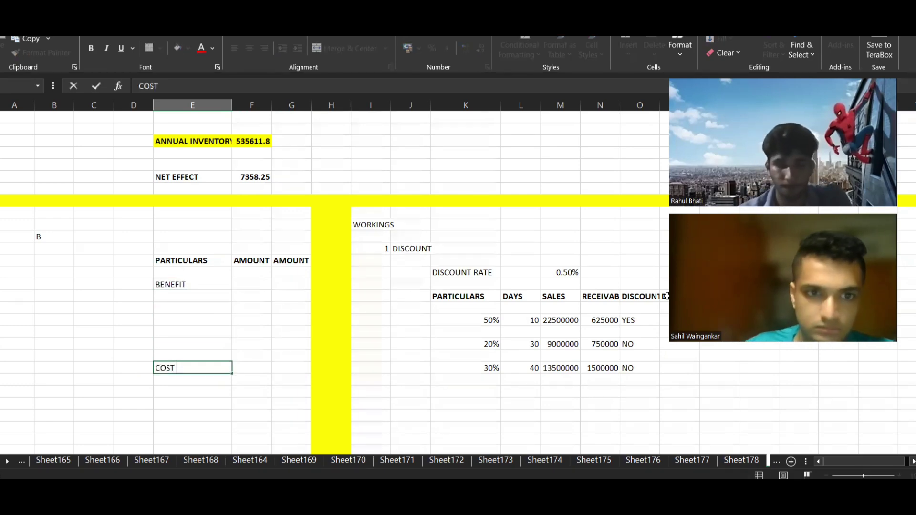
text(T)
Add a NET EFFECT row below COST in part B and format it bold with a yellow fill across both AMOUNT columns
scroll(254, 409, down, 3)
click(187, 337)
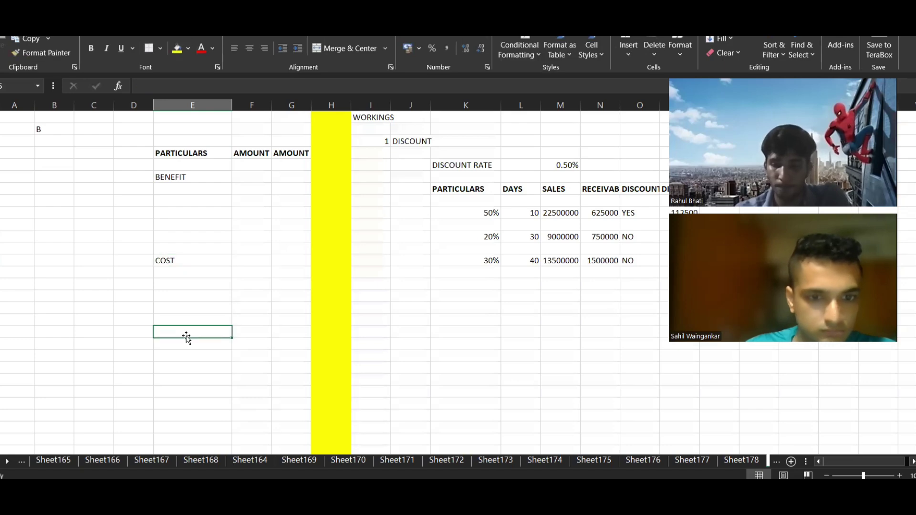
text(NET EFFECT)
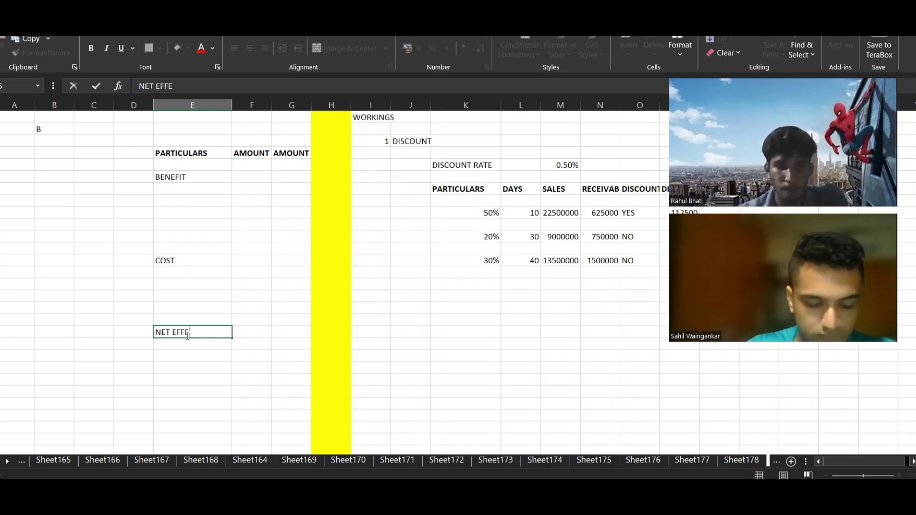
key(shift+Right)
key(shift+Right)
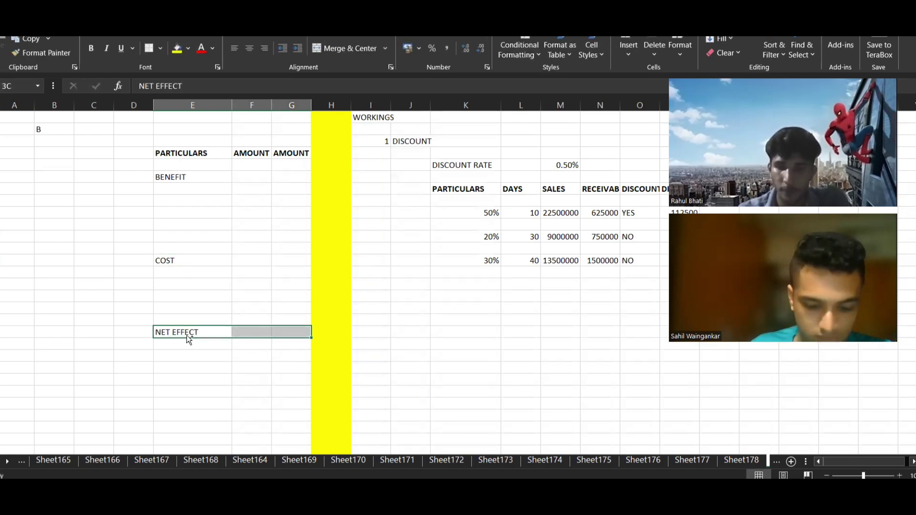
key(ctrl+b)
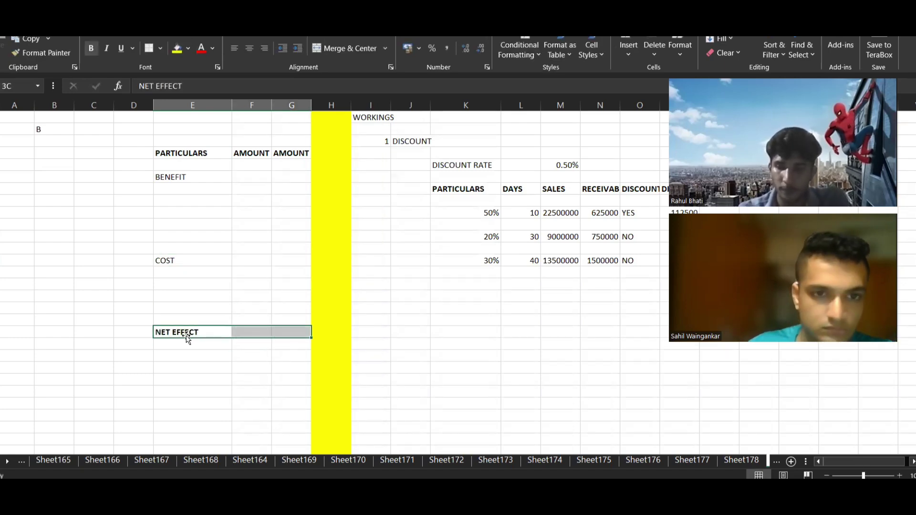
click(177, 48)
click(262, 210)
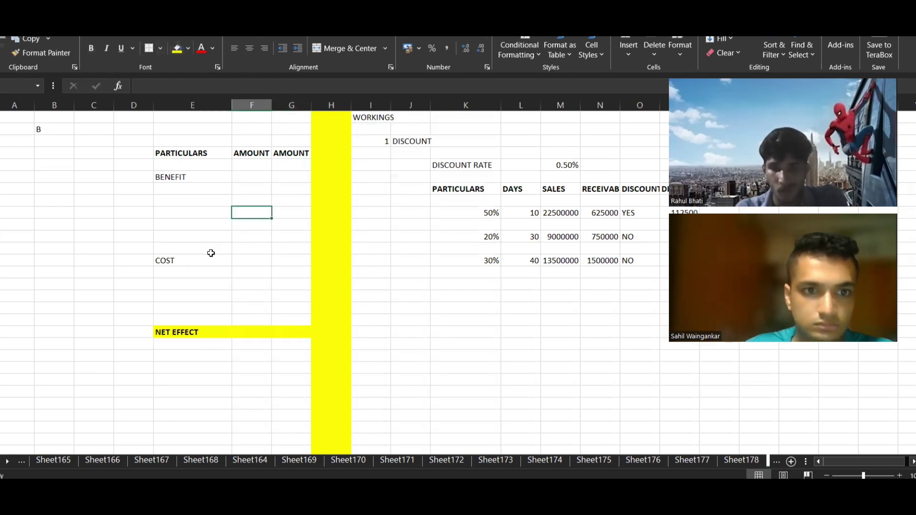
Make the COST and BENEFIT rows of part B bold across the PARTICULARS and AMOUNT columns
drag(211, 260, 280, 257)
key(ctrl+b)
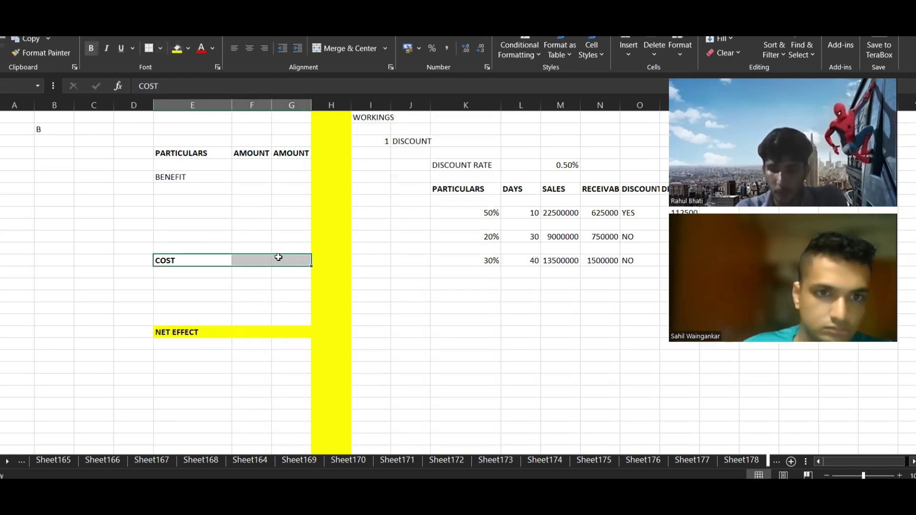
drag(194, 174, 275, 175)
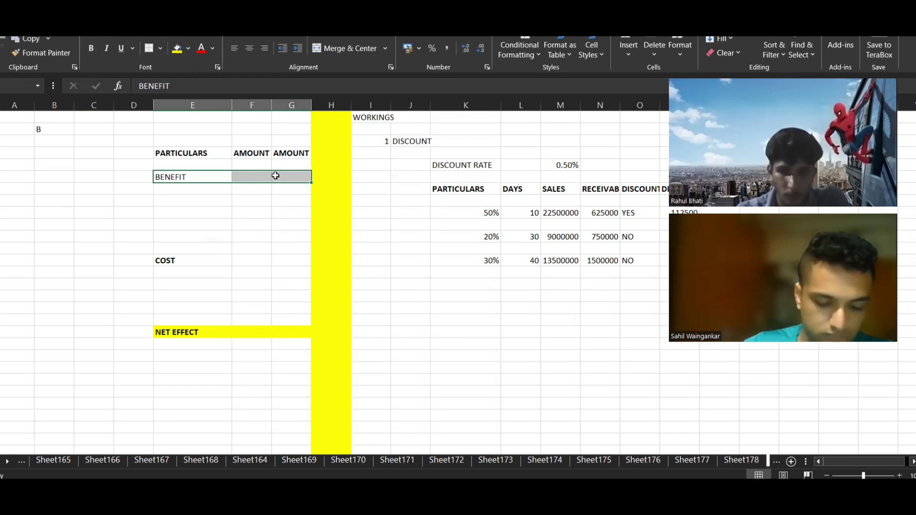
key(ctrl+b)
Link the first AMOUNT cell two rows below COST to the calculated discount with =P95
scroll(330, 314, up, 2)
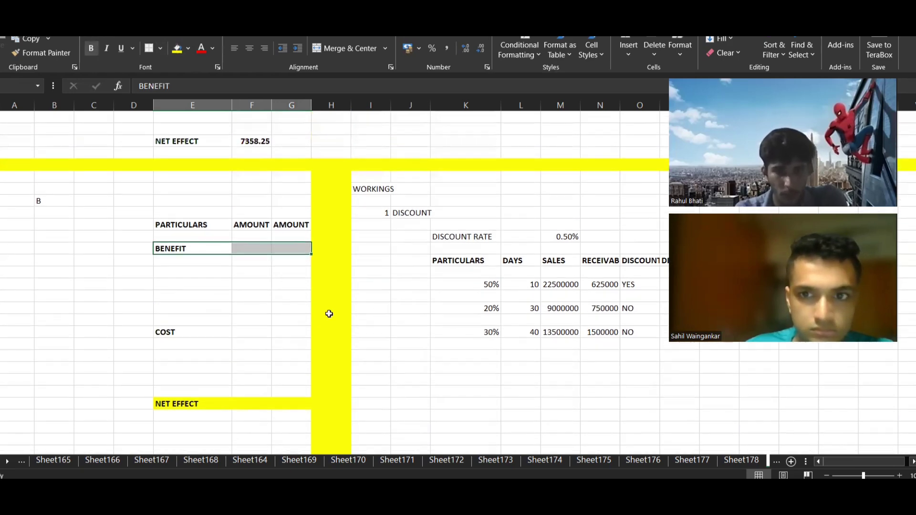
click(189, 345)
click(260, 354)
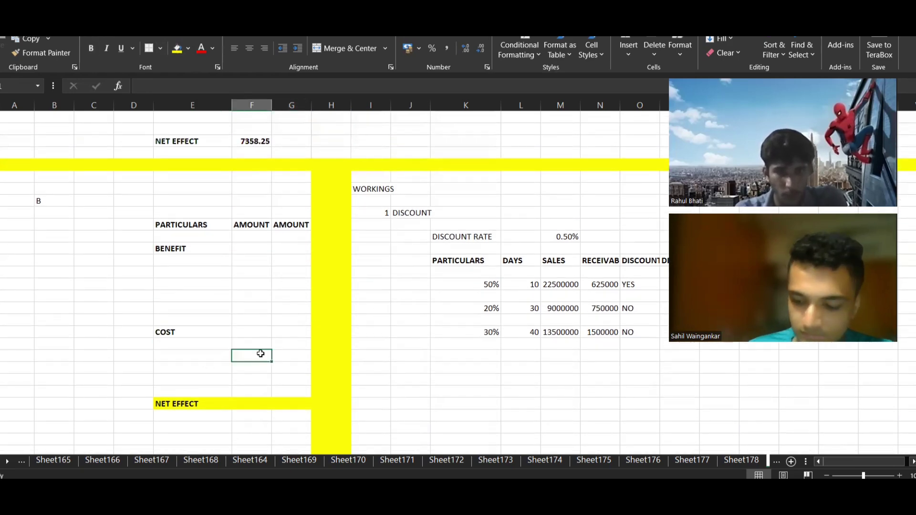
text(=)
click(665, 285)
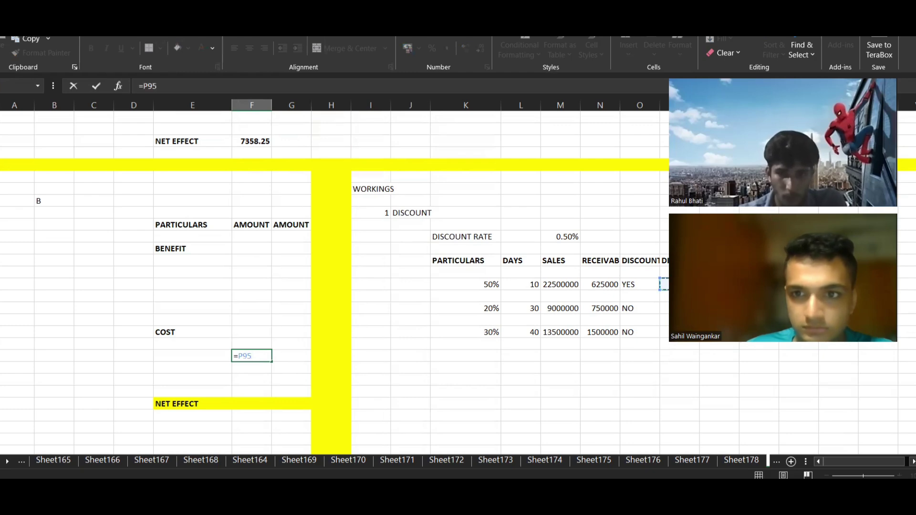
key(Return)
click(191, 368)
click(251, 356)
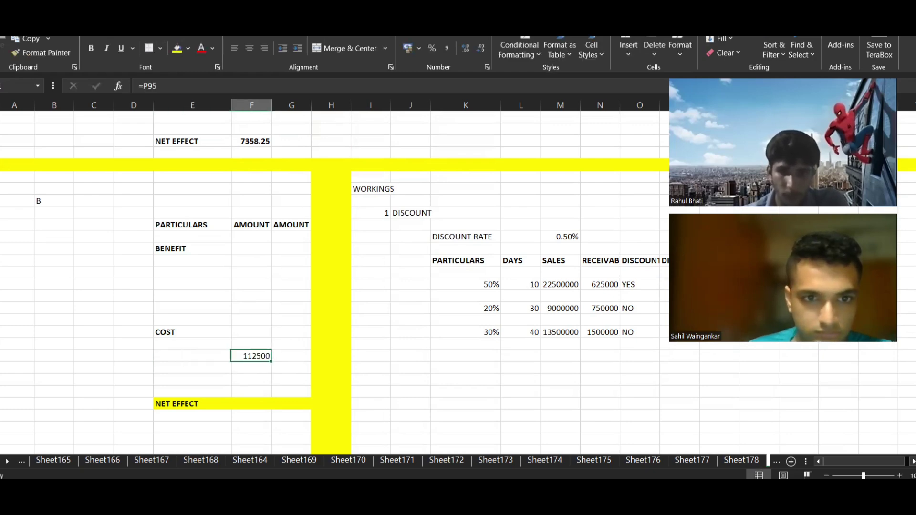
Total the cost items in the COST row's second AMOUNT cell with =SUM(F100:F104)
click(291, 343)
click(291, 332)
text(=SUM()
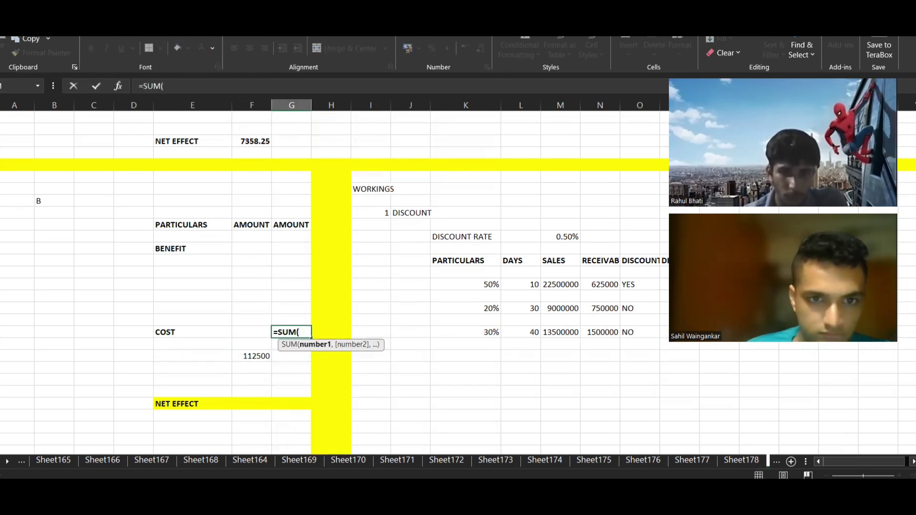
drag(258, 344, 268, 396)
key(Return)
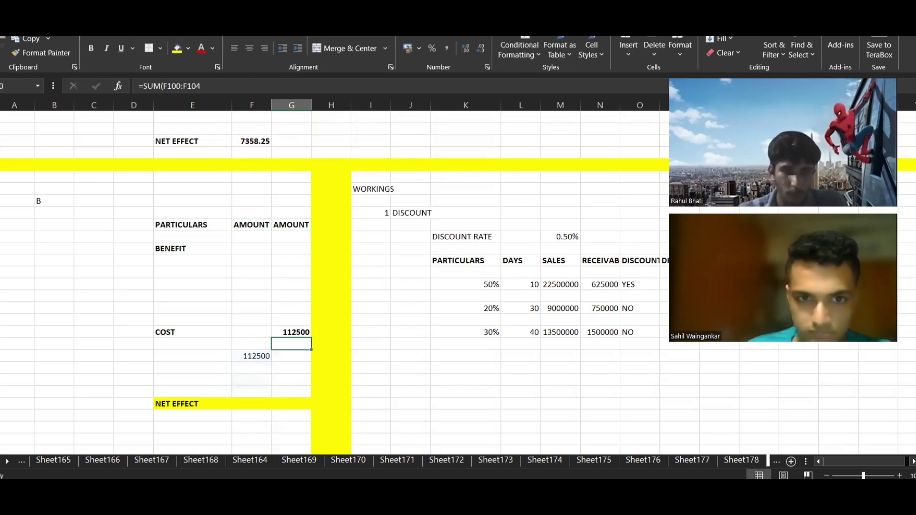
Copy the COST total formula to the second AMOUNT cell of the BENEFIT row
key(Up)
key(ctrl+b)
key(ctrl+c)
key(Up)
key(Up)
key(Up)
key(Up)
key(Up)
key(Up)
key(Up)
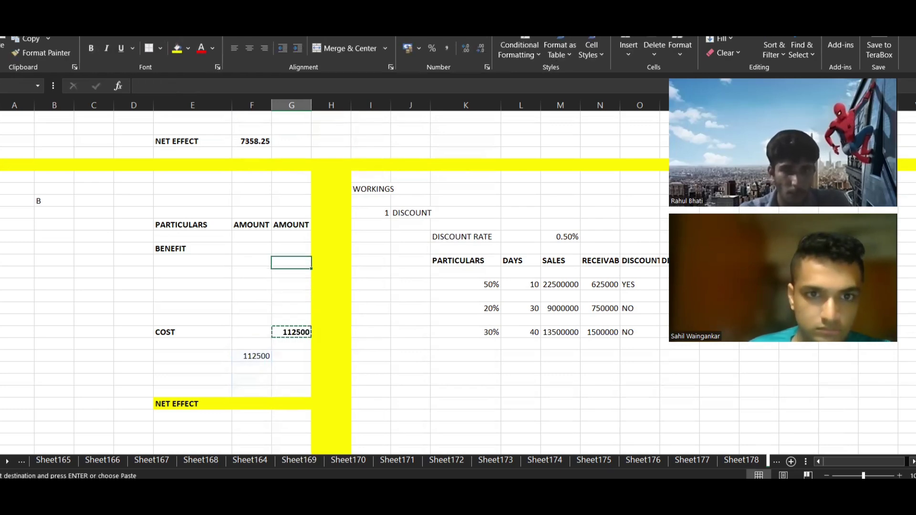
key(ctrl+v)
key(Down)
key(Down)
key(Down)
key(Down)
key(Down)
key(Down)
key(Down)
key(Down)
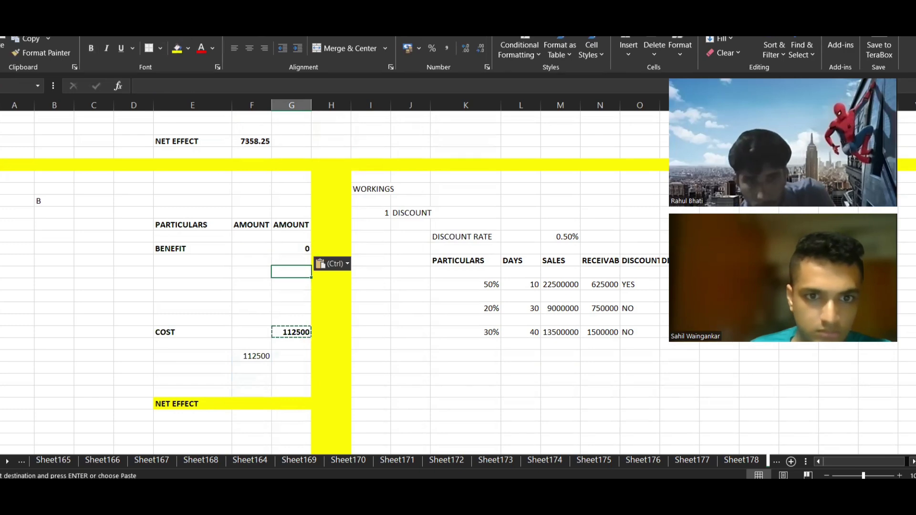
Label the 112500 item below COST in part B as DISCOUNT OFFERED
click(134, 344)
click(193, 356)
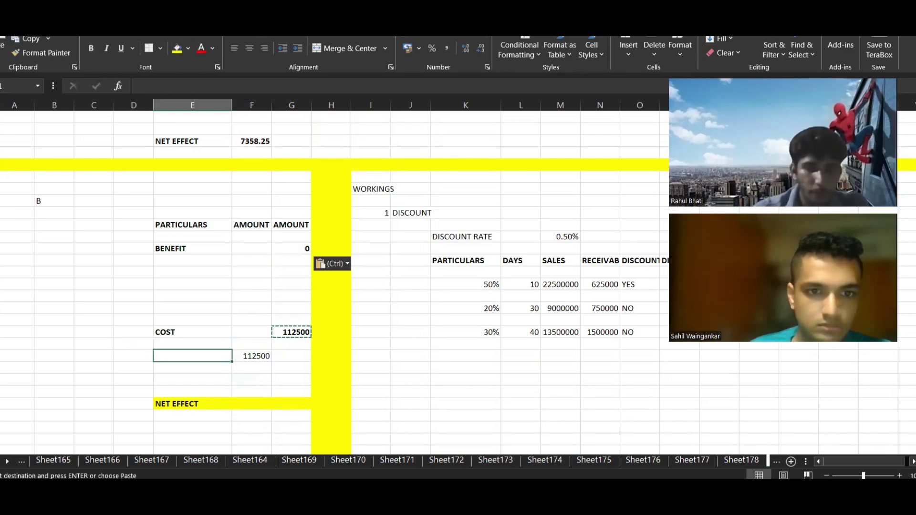
text(DISCOU)
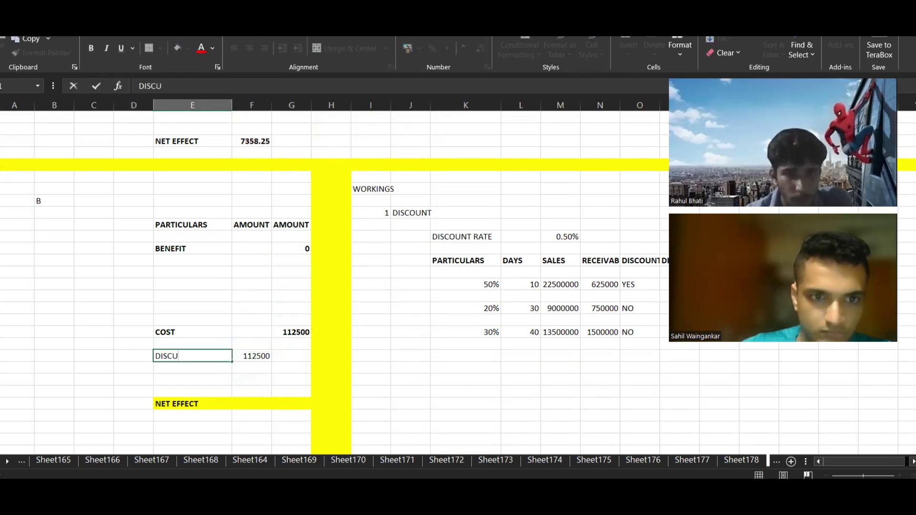
text(NT OF)
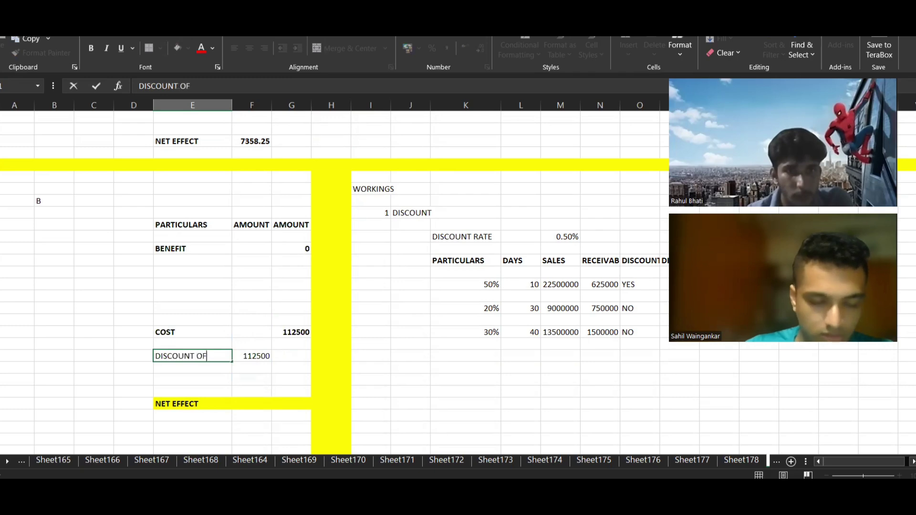
text(FERED)
key(Return)
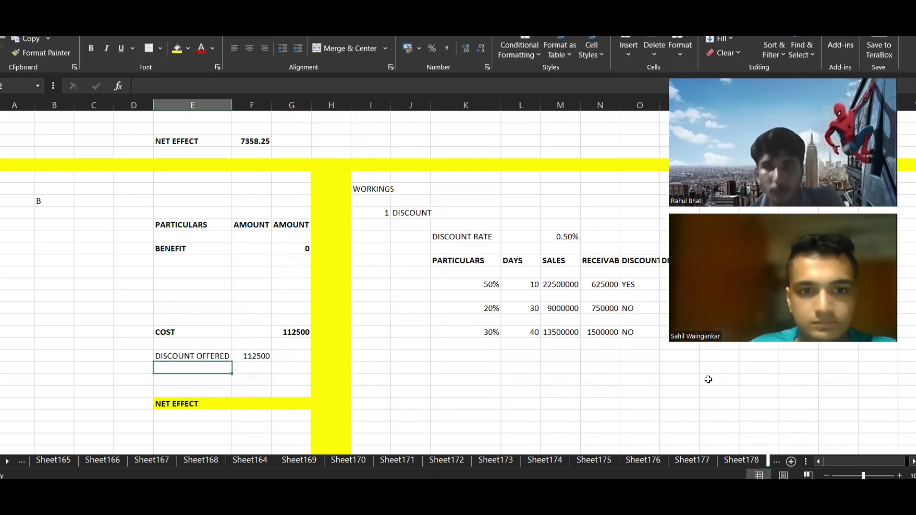
key(alt+Tab)
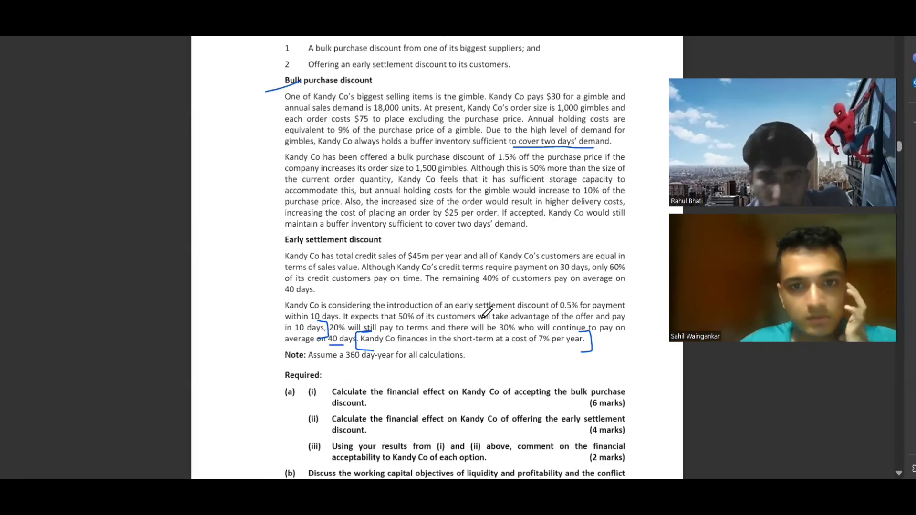
key(alt+Tab)
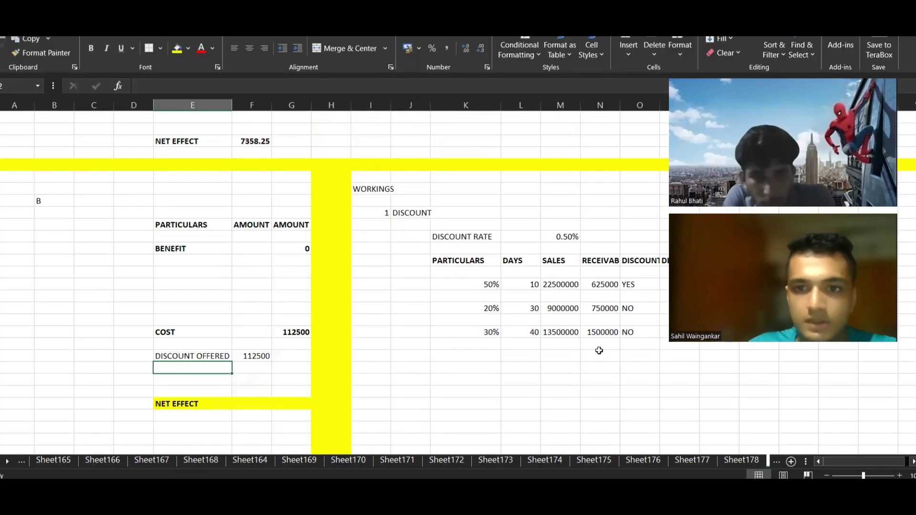
drag(449, 246, 699, 349)
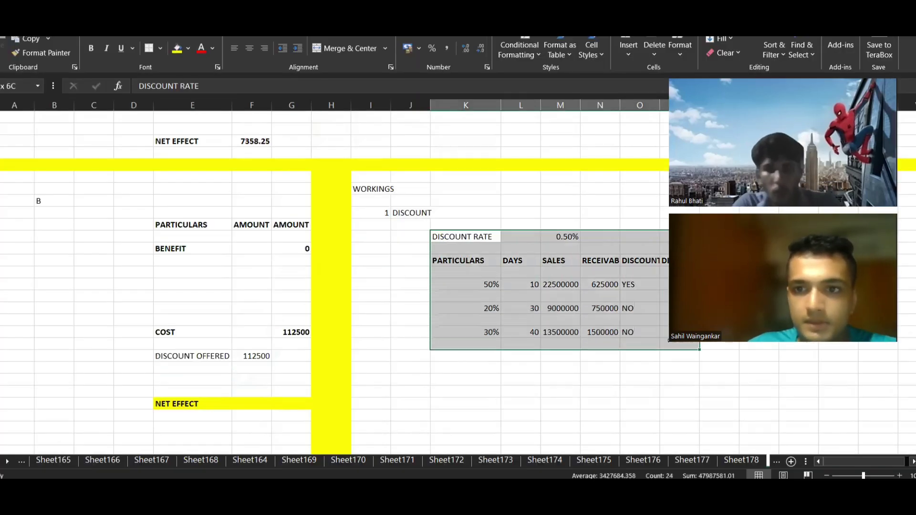
click(709, 358)
click(486, 387)
Add working number 2 titled REDUCTION IN RECEIVABLES below the discount working, level with the NET EFFECT row
click(385, 401)
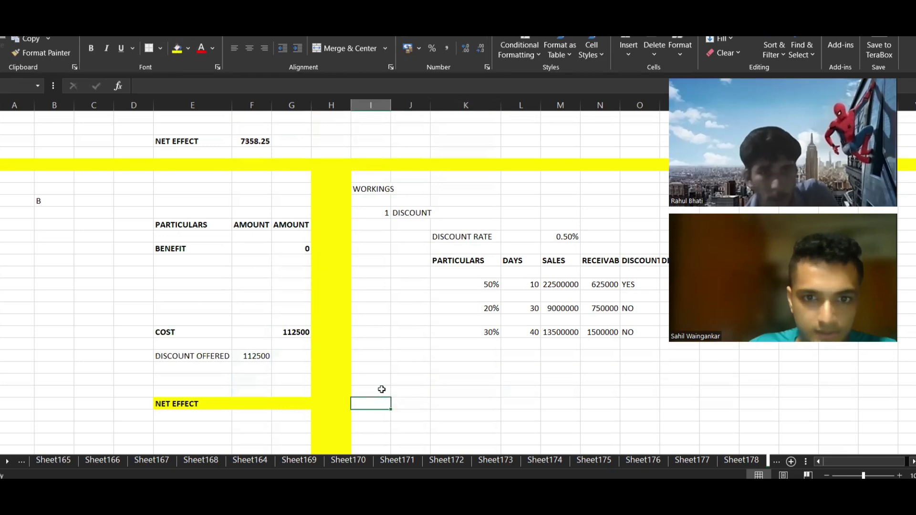
text(2)
key(Tab)
text(RED)
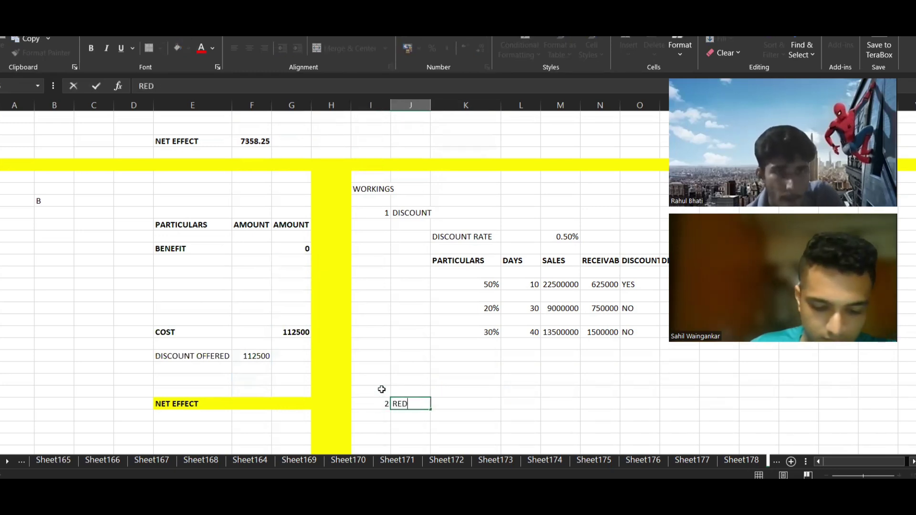
text(UCTION IN RECEI)
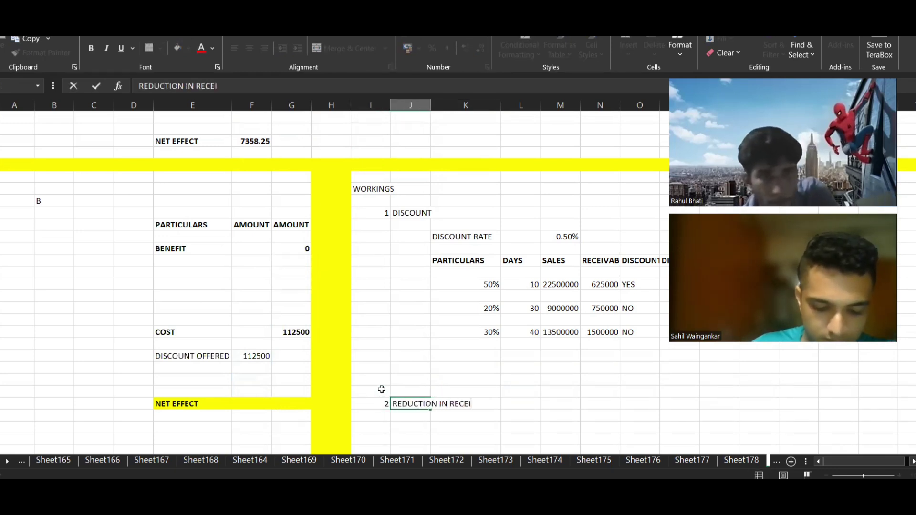
text(VABELS)
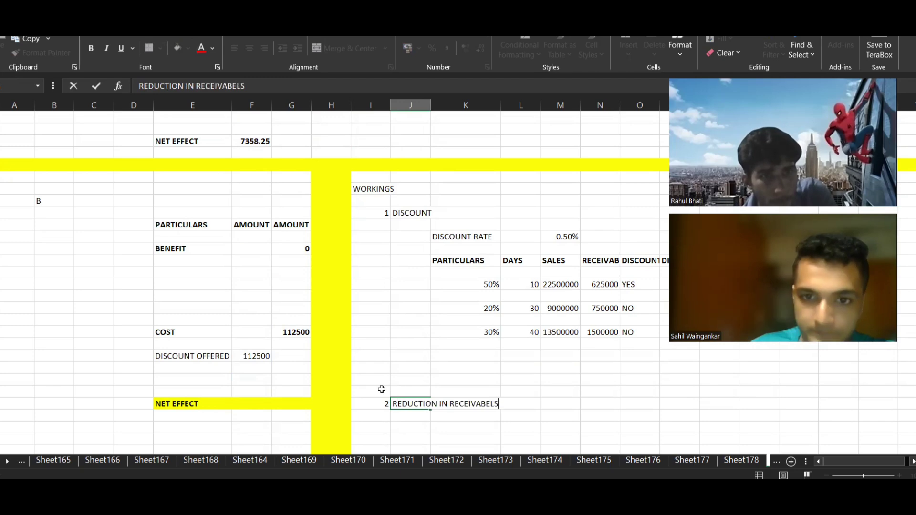
key(BackSpace)
key(BackSpace)
key(BackSpace)
text(LE)
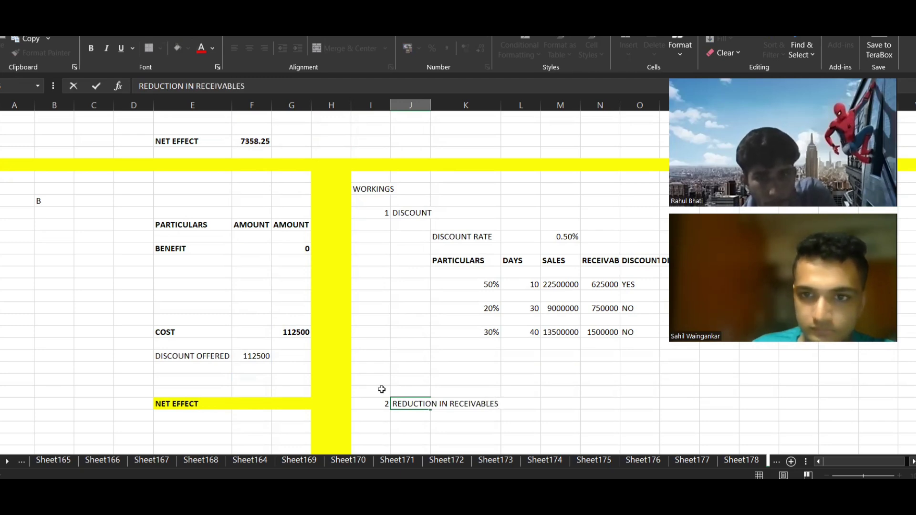
Total the receivables of the discount working with a SUM formula in column N, three rows below the 30% row
click(594, 364)
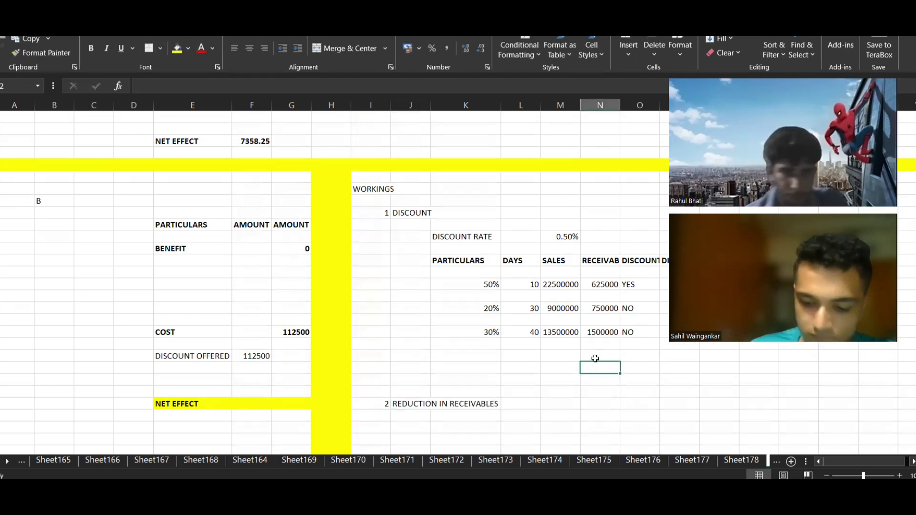
text(=SUM()
key(Up)
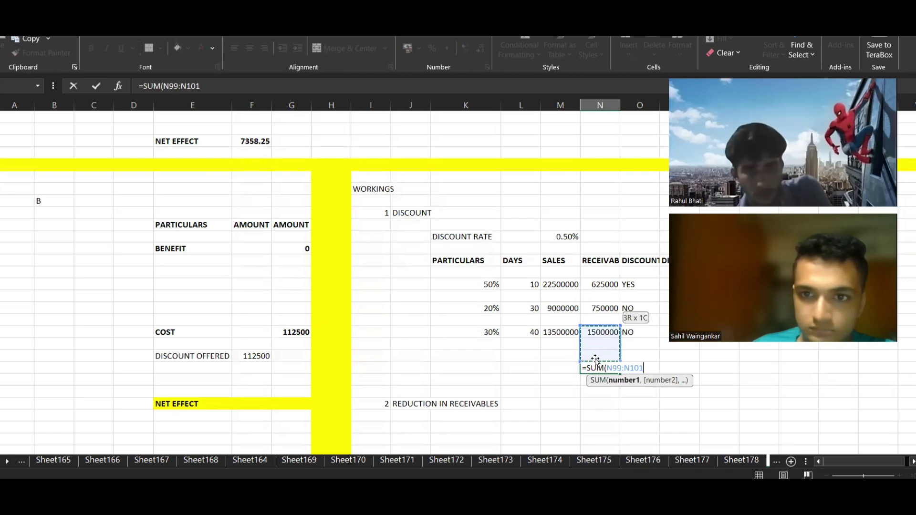
key(shift+Up)
key(shift+Up)
key(shift+Up)
key(shift+Up)
key(shift+Up)
key(shift+Up)
key(shift+Up)
key(Return)
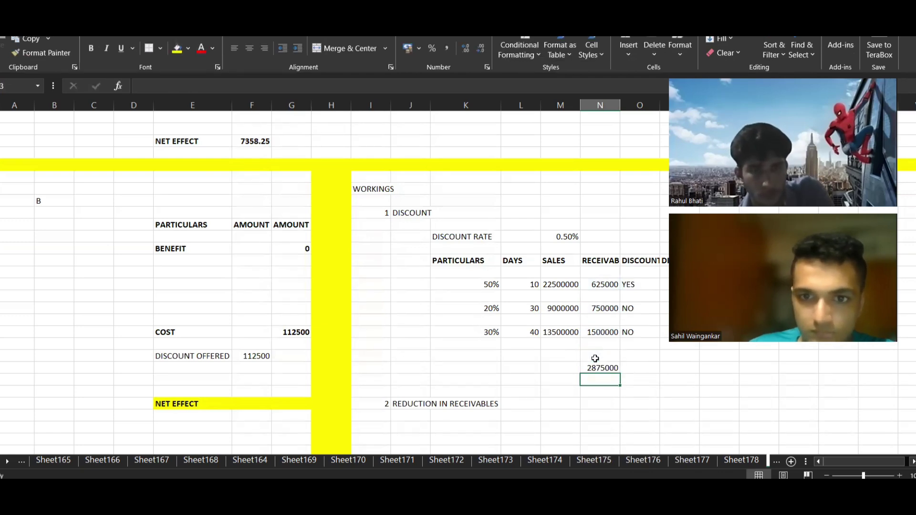
Make the working number 2 and its REDUCTION IN RECEIVABLES heading bold
scroll(474, 338, down, 3)
drag(377, 298, 398, 296)
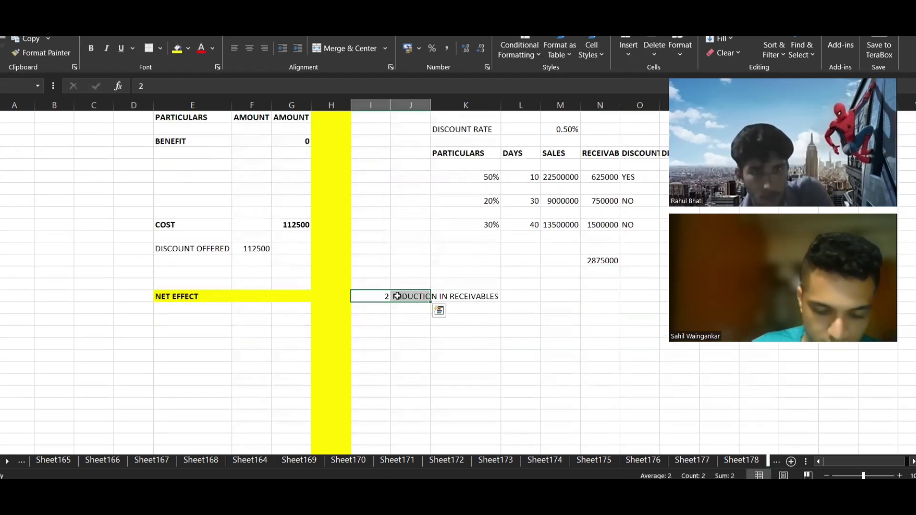
key(ctrl+b)
key(alt+Tab)
key(alt+Tab)
Link the receivables total into column L three rows below the REDUCTION IN RECEIVABLES heading
click(521, 346)
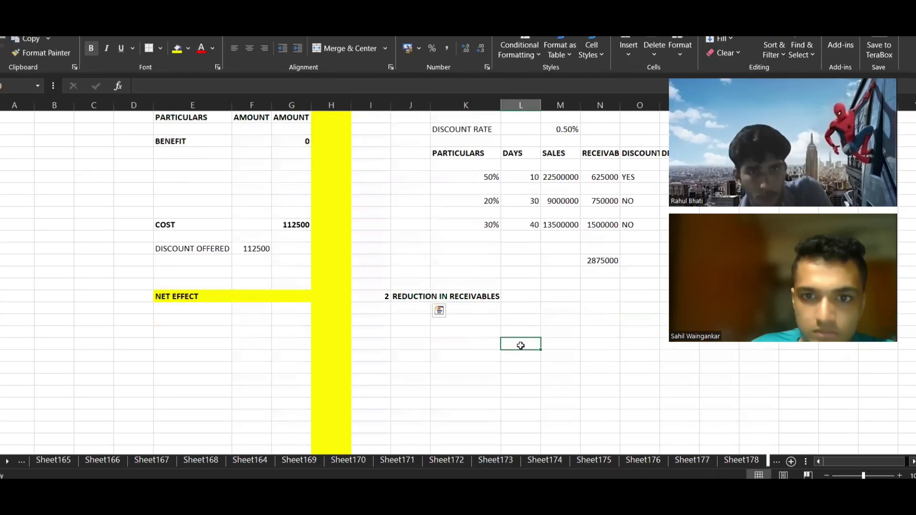
key(Up)
text(=)
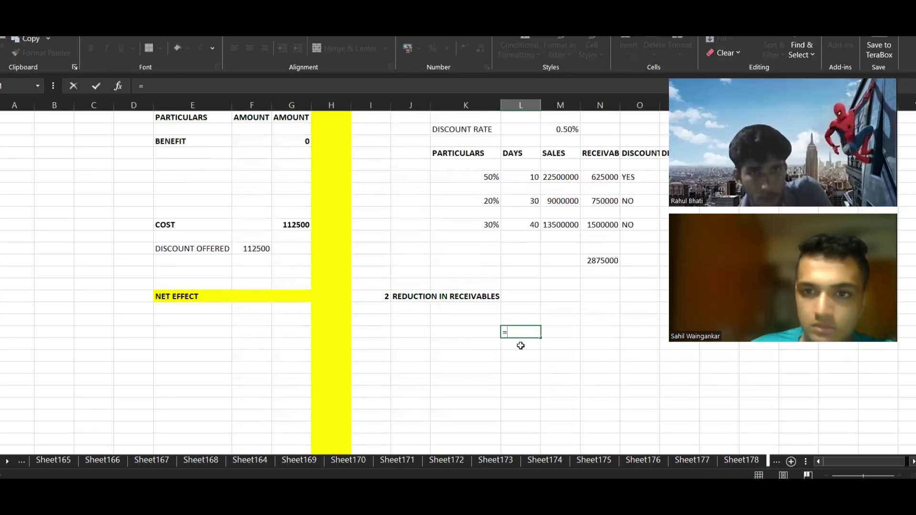
click(605, 260)
key(Return)
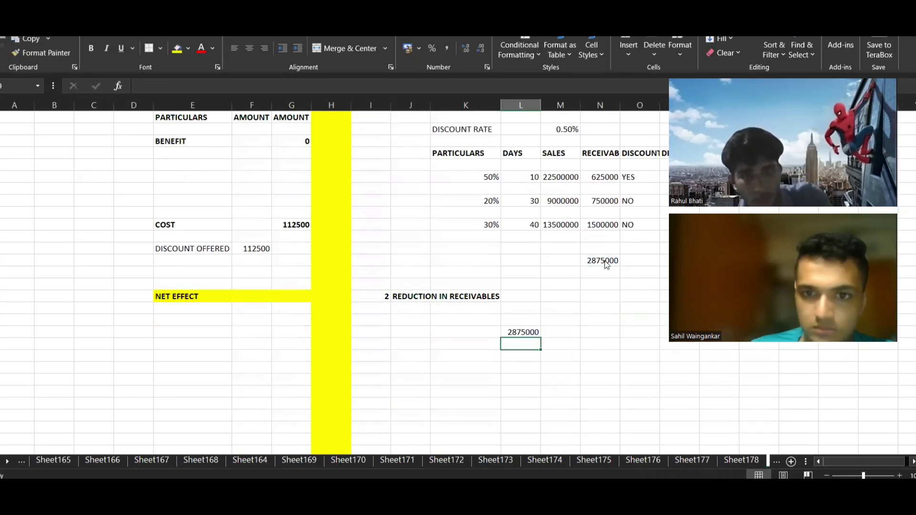
Check the early settlement terms in the question, then copy the 20% and 30% rows' percentage, days and sales cells to K108 under working 2
key(alt+Tab)
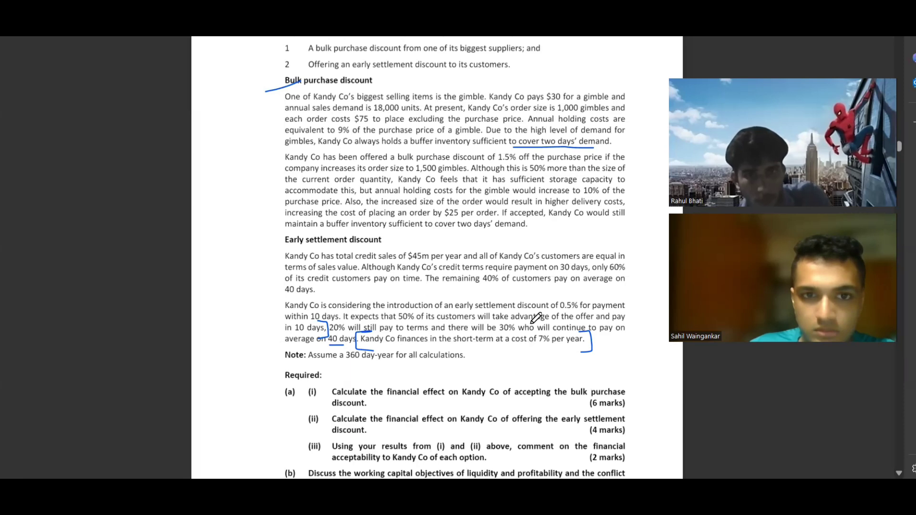
scroll(555, 329, up, 3)
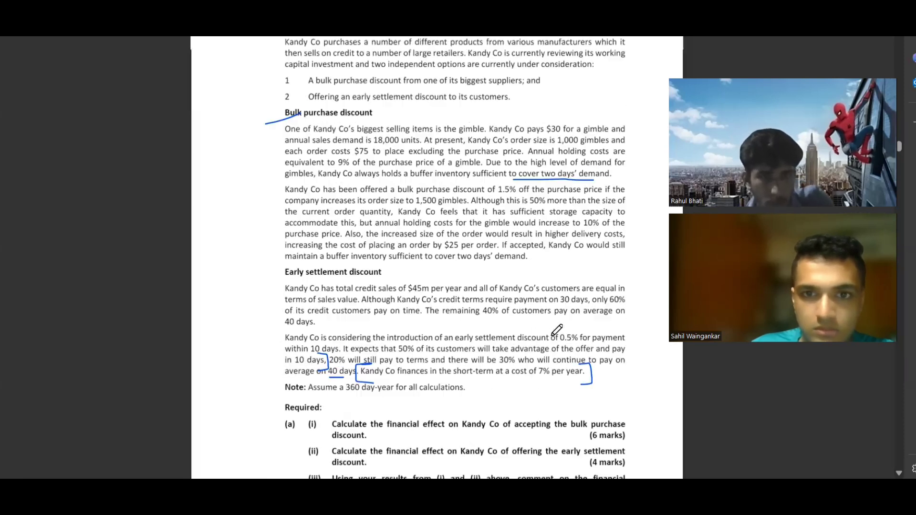
scroll(557, 330, up, 1)
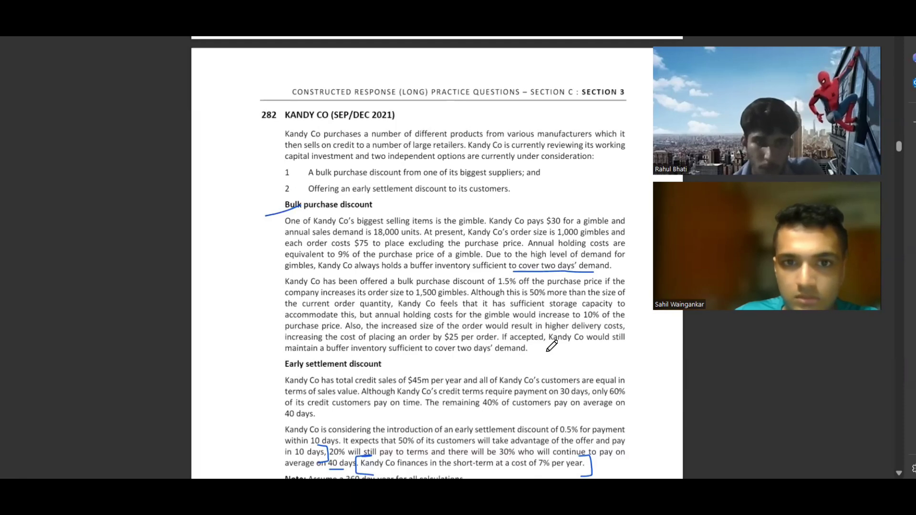
scroll(552, 345, down, 4)
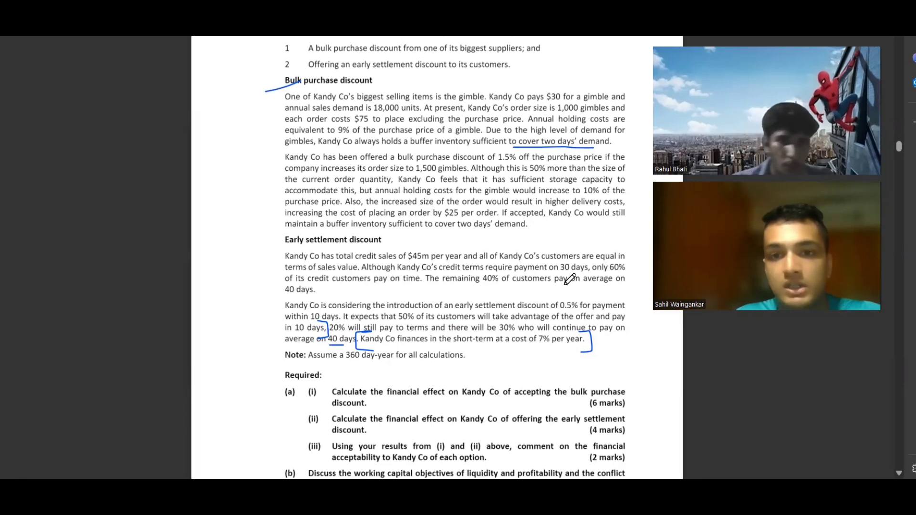
key(alt+Tab)
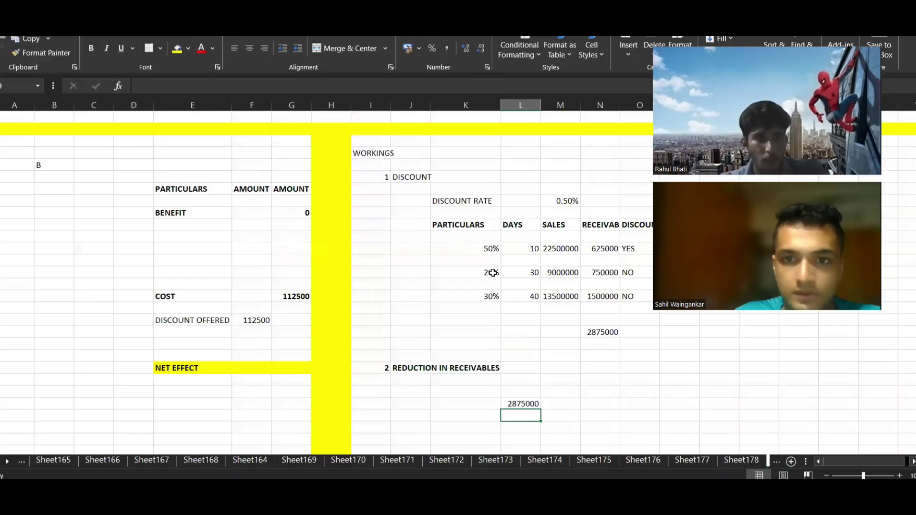
drag(494, 273, 640, 296)
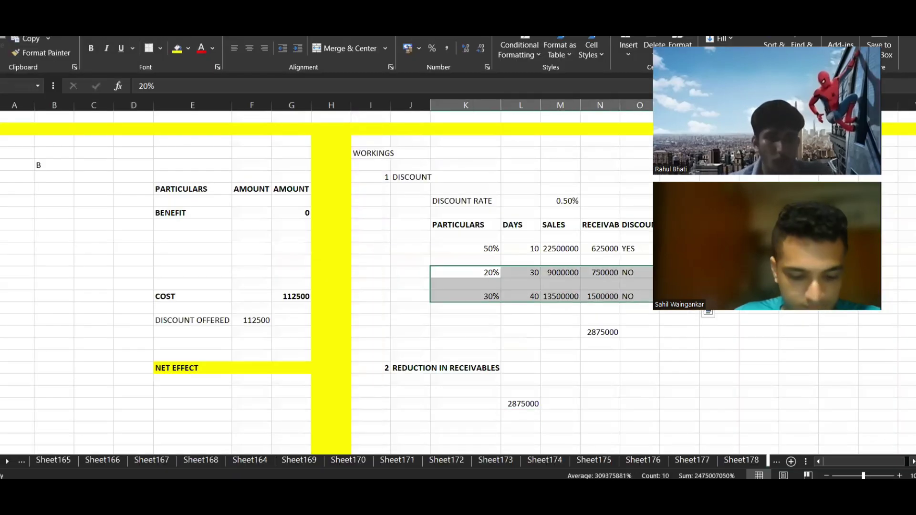
drag(477, 273, 558, 296)
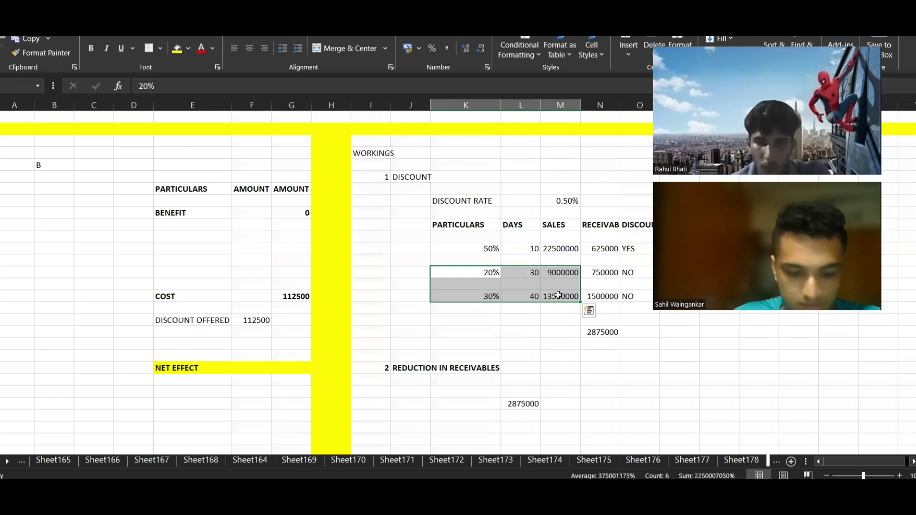
key(ctrl+c)
scroll(553, 299, down, 4)
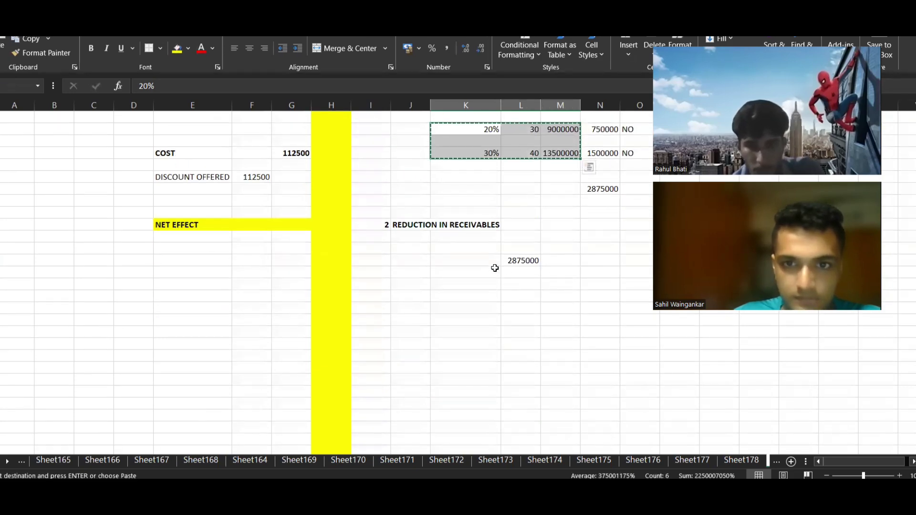
click(480, 261)
key(ctrl+v)
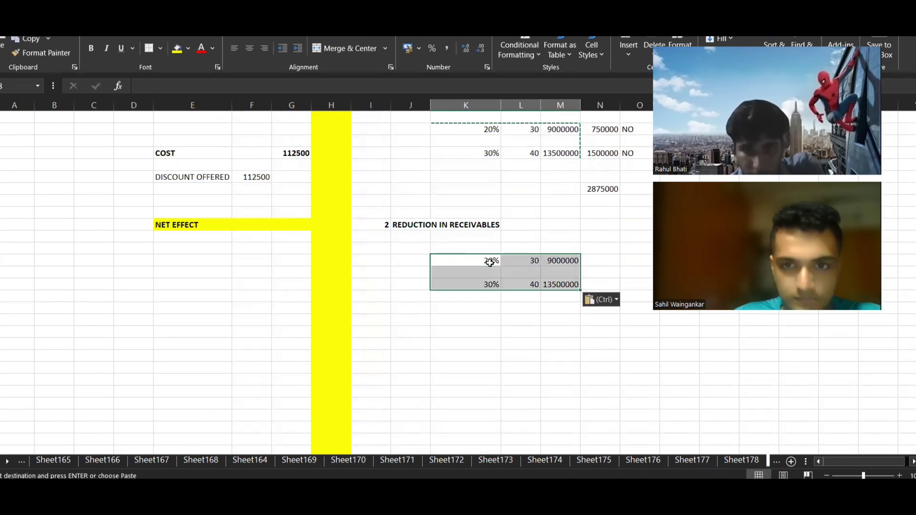
click(601, 236)
Set the percentages in working 2 to 60% for 30 days and 40% for 40 days, and check the sales formulas
click(488, 260)
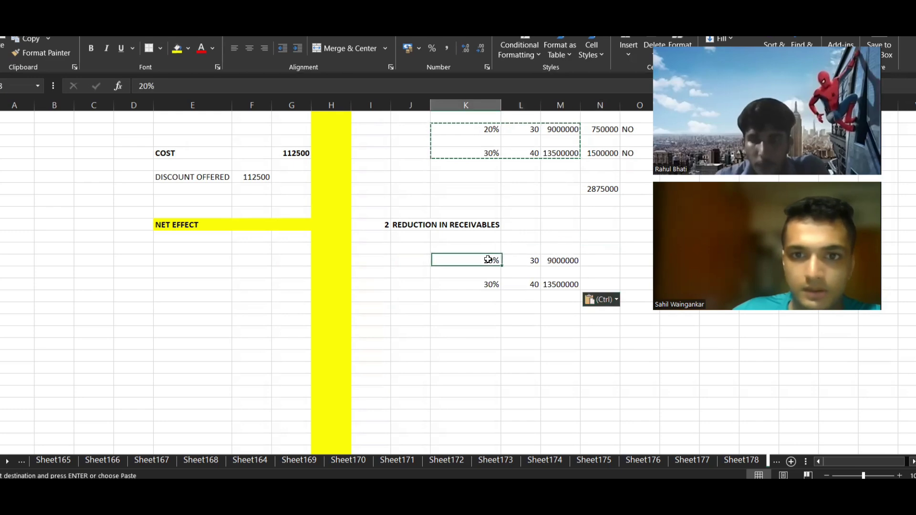
text(60)
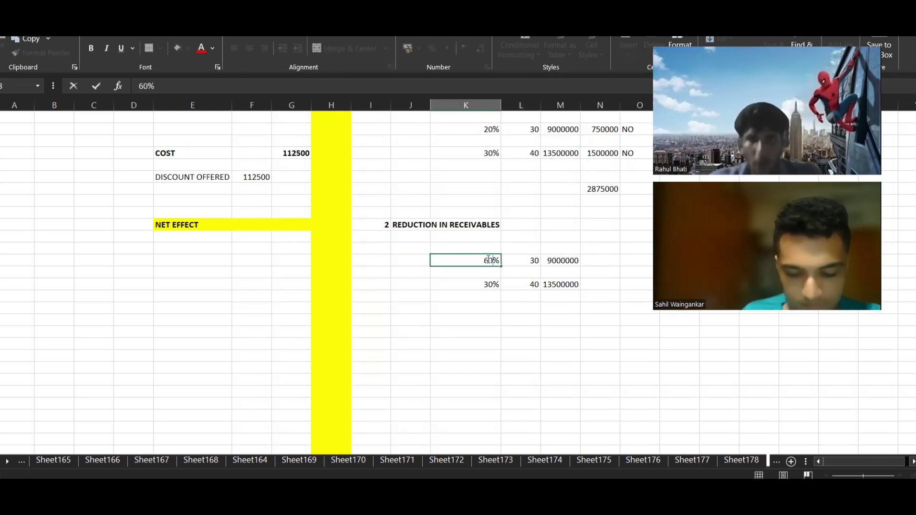
key(Return)
key(Return)
key(alt+Tab)
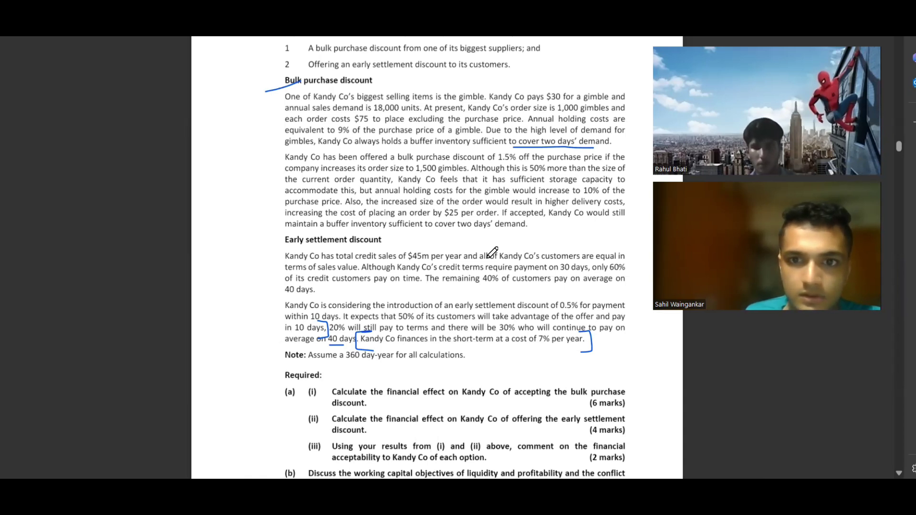
key(alt+Tab)
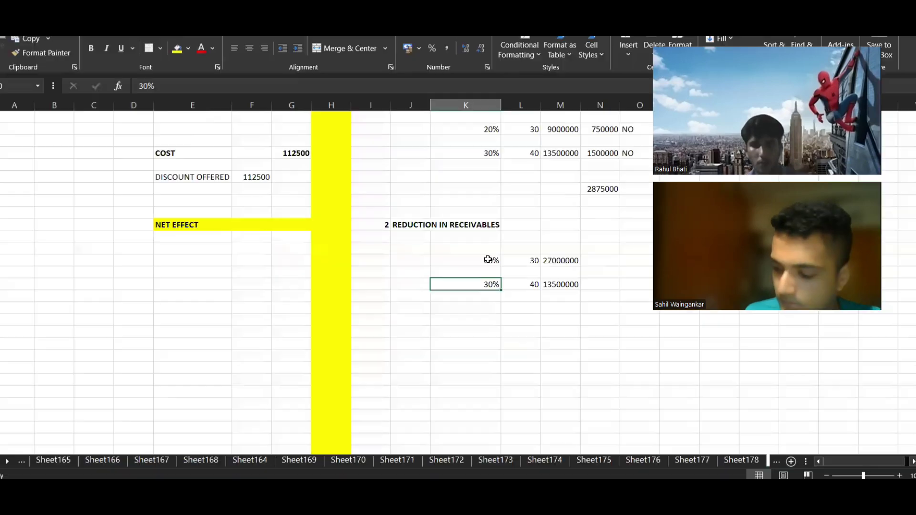
text(40)
key(Return)
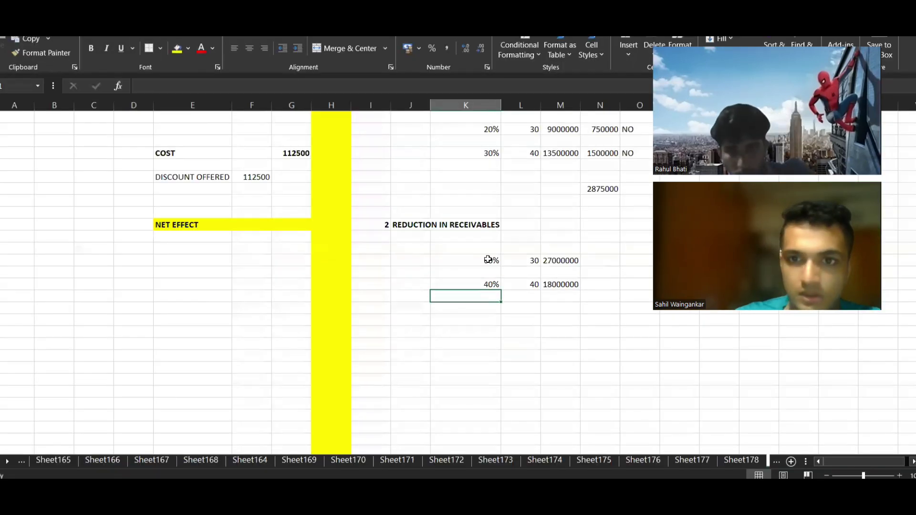
click(558, 260)
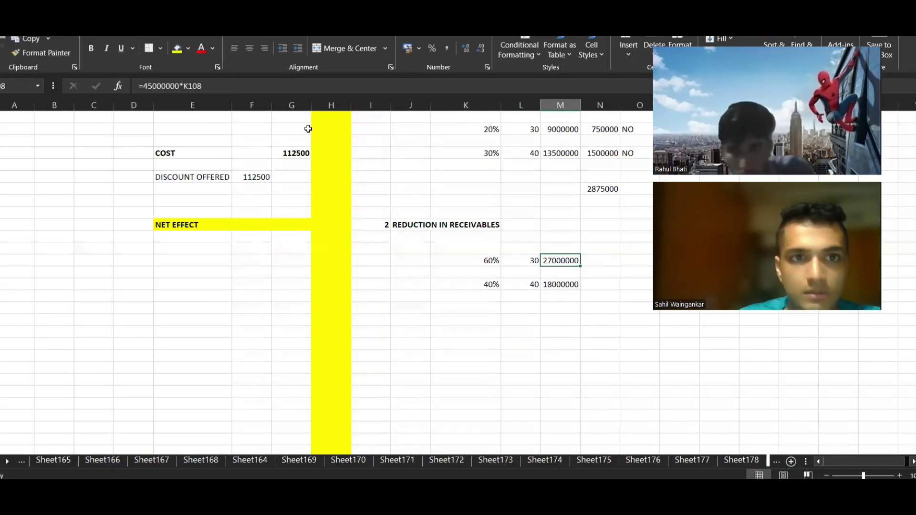
click(556, 284)
click(635, 332)
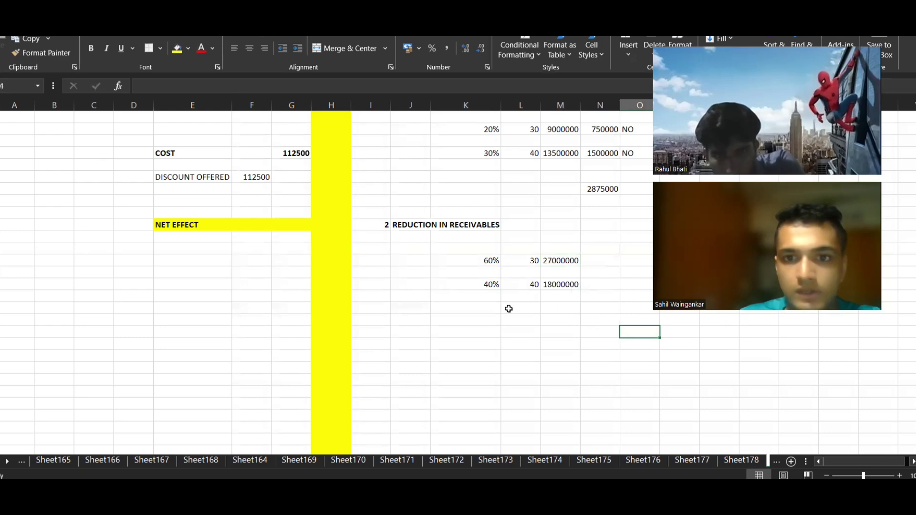
Copy the receivables formulas of the 20% and 30% rows, with their total, to N108 beside the 60% and 40% rows in working 2
click(493, 309)
scroll(543, 344, up, 3)
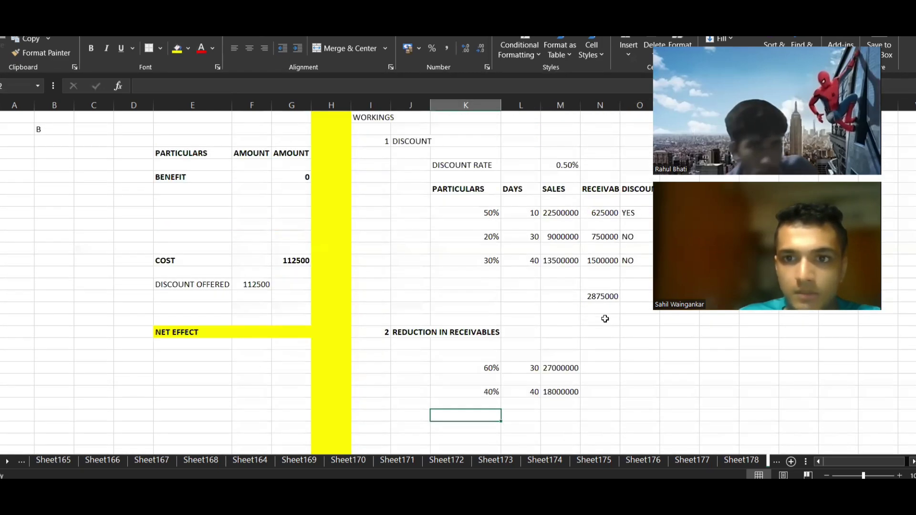
scroll(603, 345, up, 3)
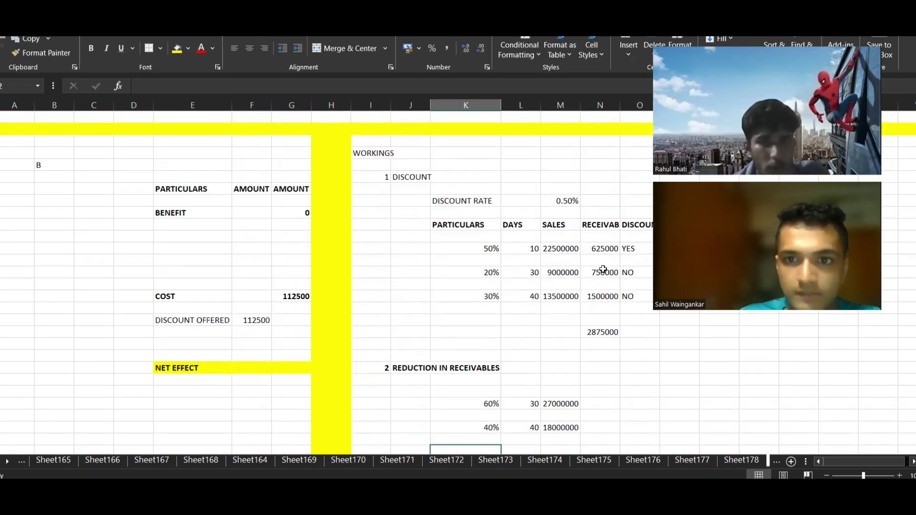
drag(603, 269, 604, 340)
click(629, 310)
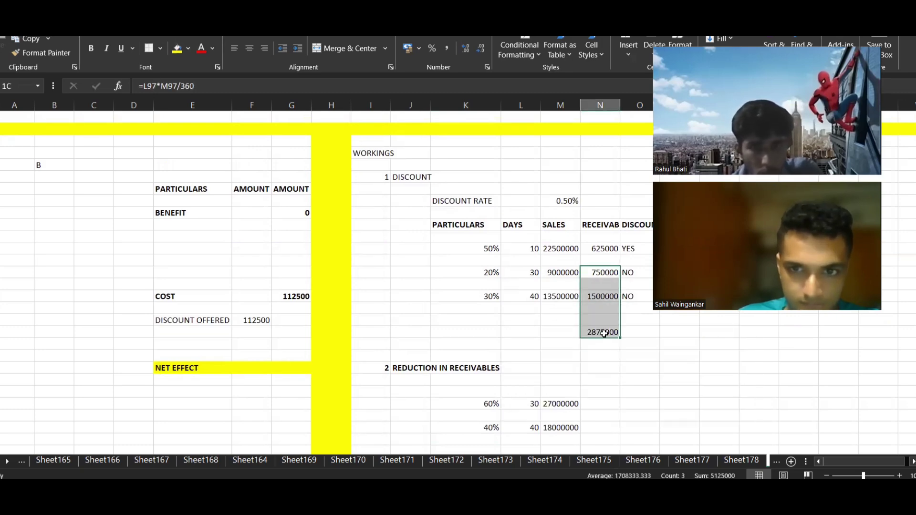
key(ctrl+c)
scroll(692, 416, down, 3)
click(605, 332)
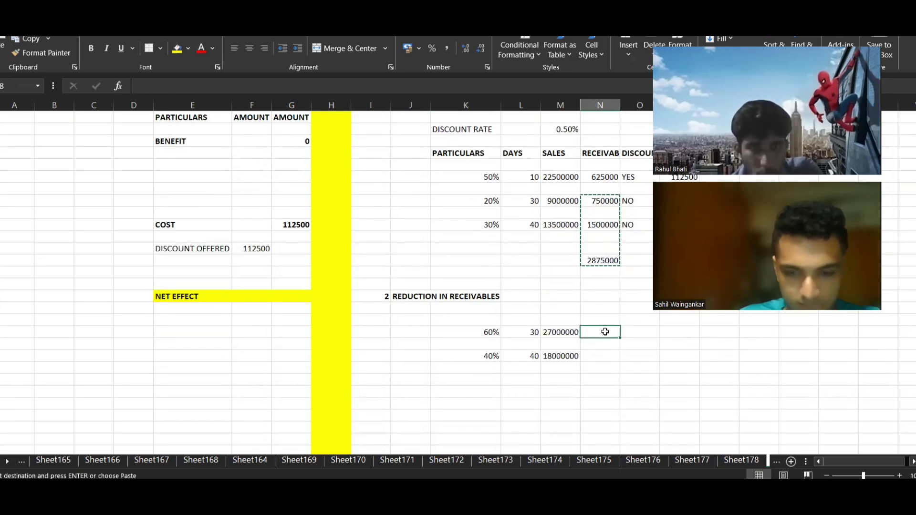
key(ctrl+v)
Copy the PARTICULARS, DAYS, SALES and RECEIVABLES headings from working 1 to the row directly above the 60% row in working 2
scroll(615, 297, up, 3)
drag(484, 225, 601, 225)
key(ctrl+c)
scroll(617, 374, down, 3)
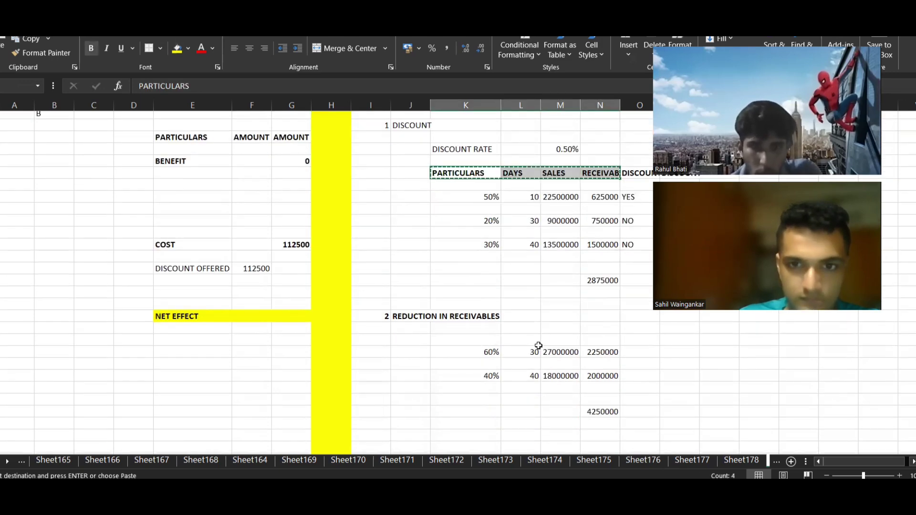
click(476, 321)
key(ctrl+v)
scroll(572, 303, down, 2)
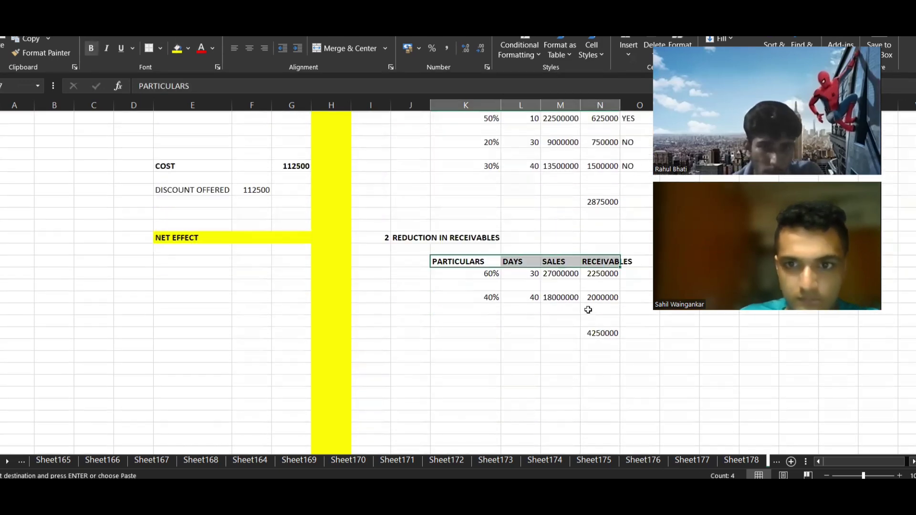
click(680, 368)
scroll(579, 384, up, 1)
scroll(525, 363, down, 1)
Label working 2's table OLD in column J, beside its PARTICULARS heading
click(472, 356)
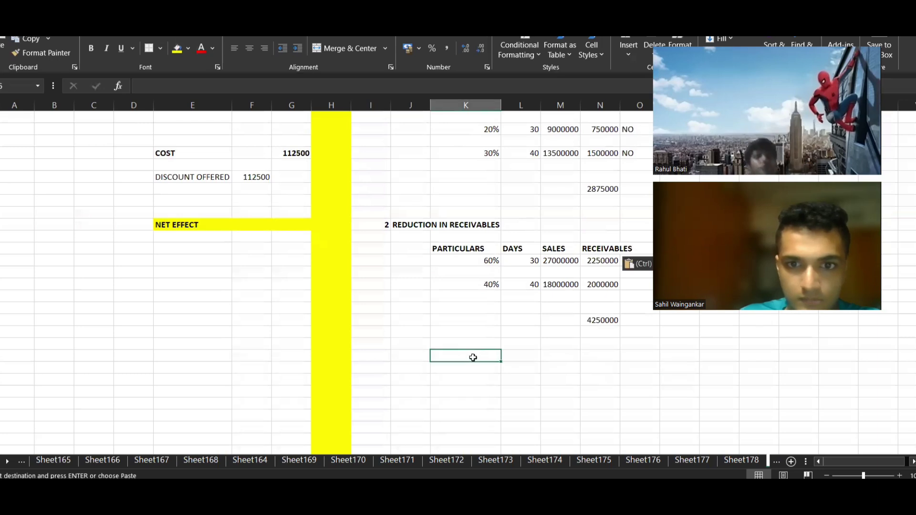
key(Up)
key(Up)
key(Up)
key(Up)
key(Up)
key(Up)
key(Up)
key(Up)
key(Up)
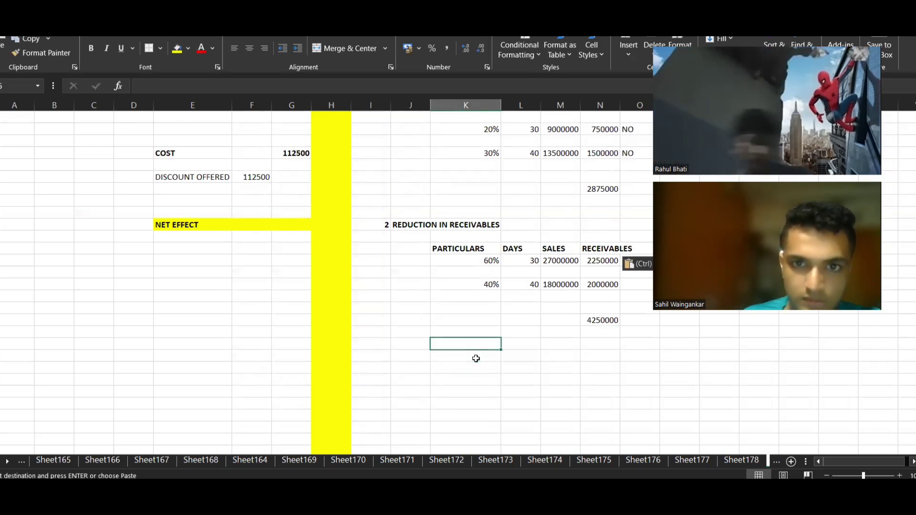
key(Left)
text(OLD)
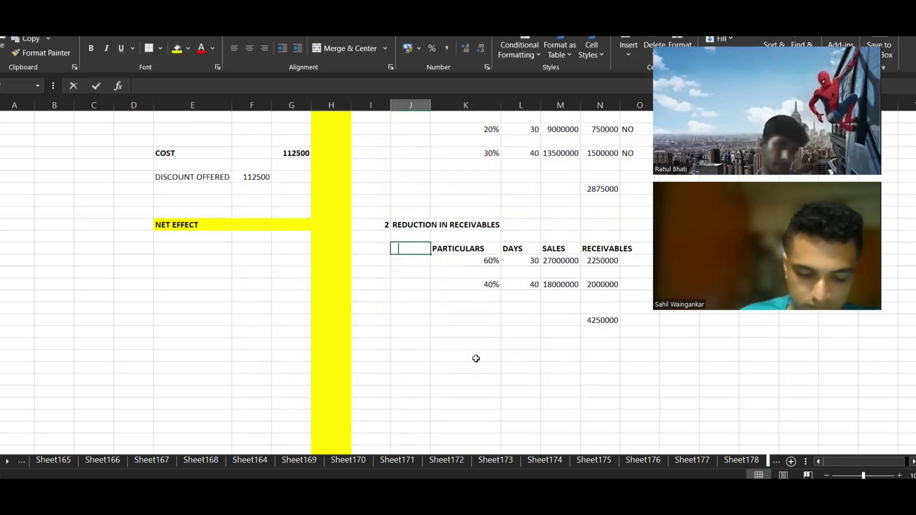
key(Return)
Enter the labels OLD RECEIVABLES in K116 and NEW RECEIVABLES in K117, below working 2's table
key(Down)
key(Down)
key(Down)
key(Down)
key(Down)
key(Down)
key(Down)
key(Right)
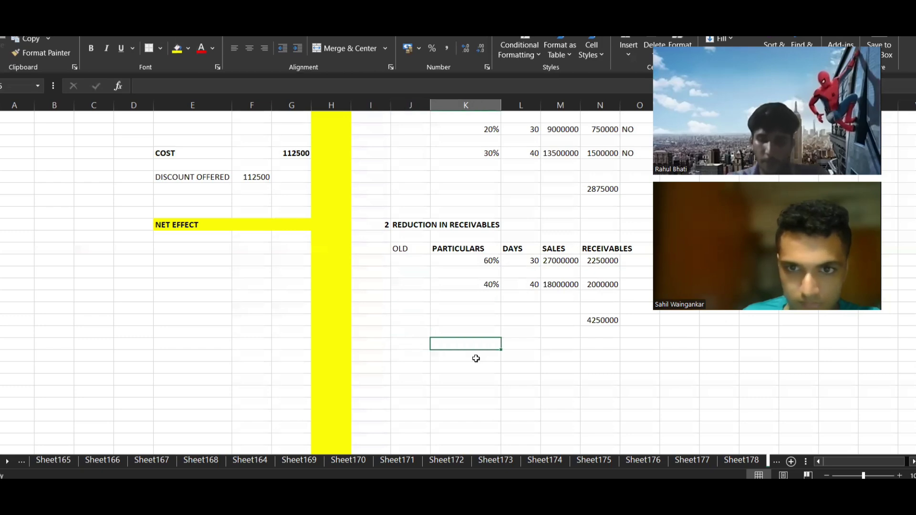
key(Down)
text(OLD )
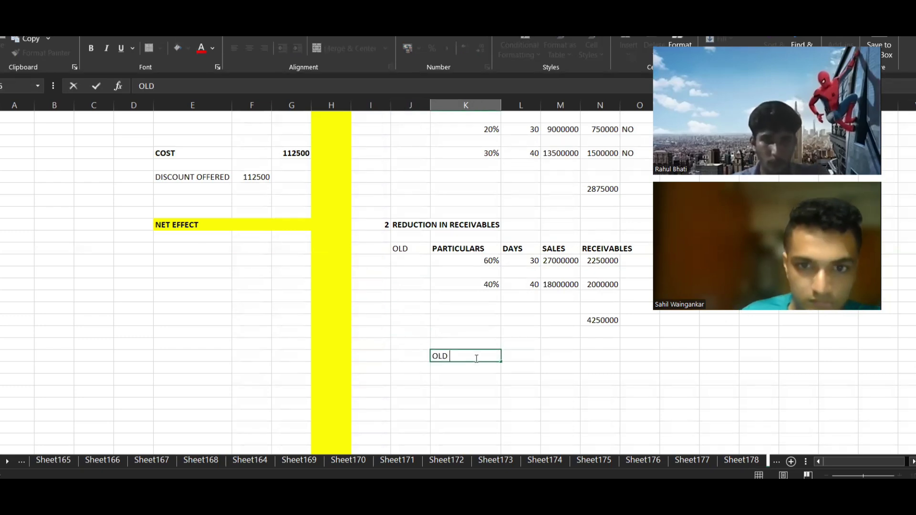
text(RECEIVABELS)
key(Return)
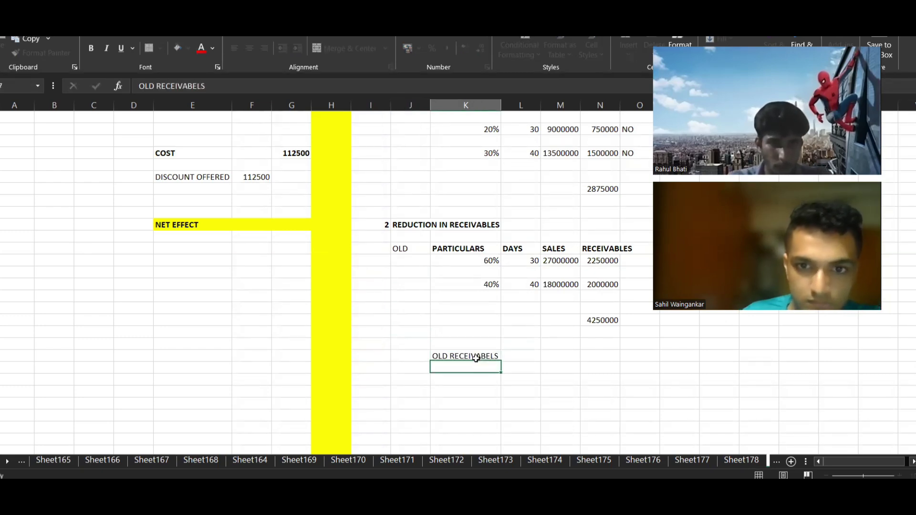
key(F2)
click(475, 358)
text(OLD RECEIVAB)
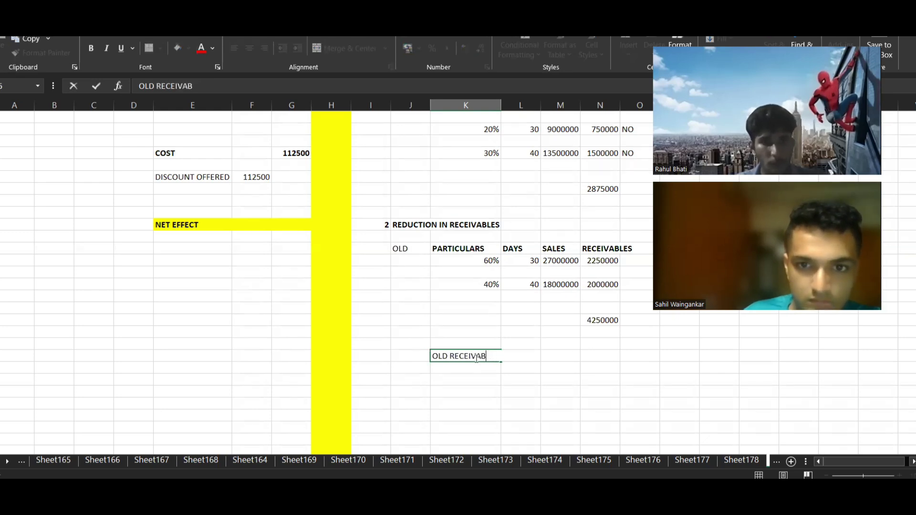
text(LES)
key(Return)
text(NE)
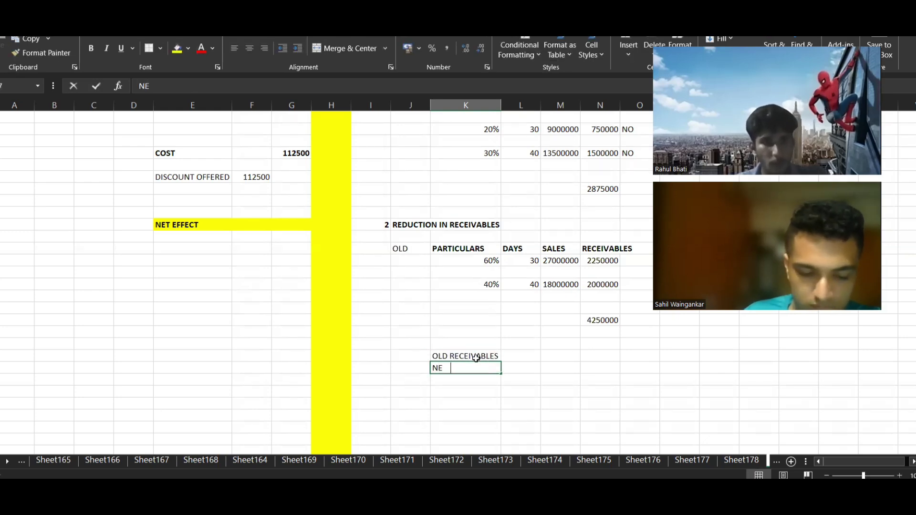
text(W RECEIVA)
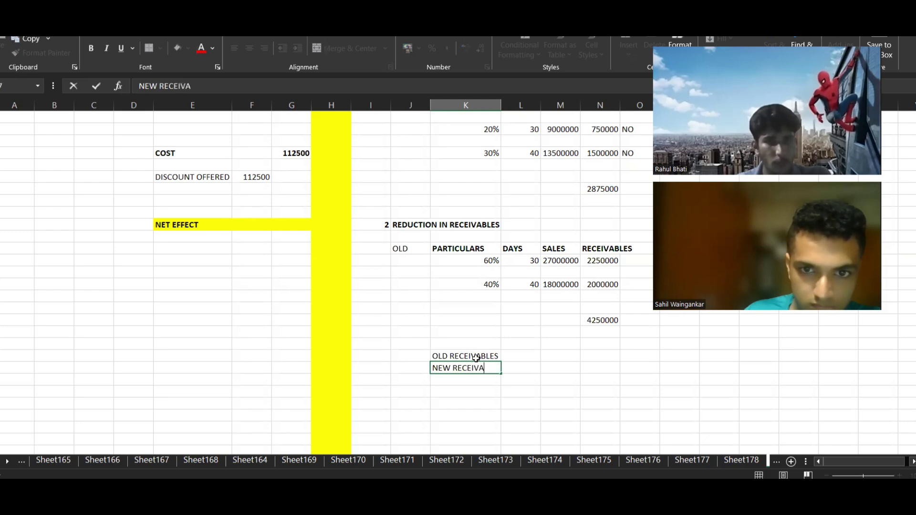
text(BLES)
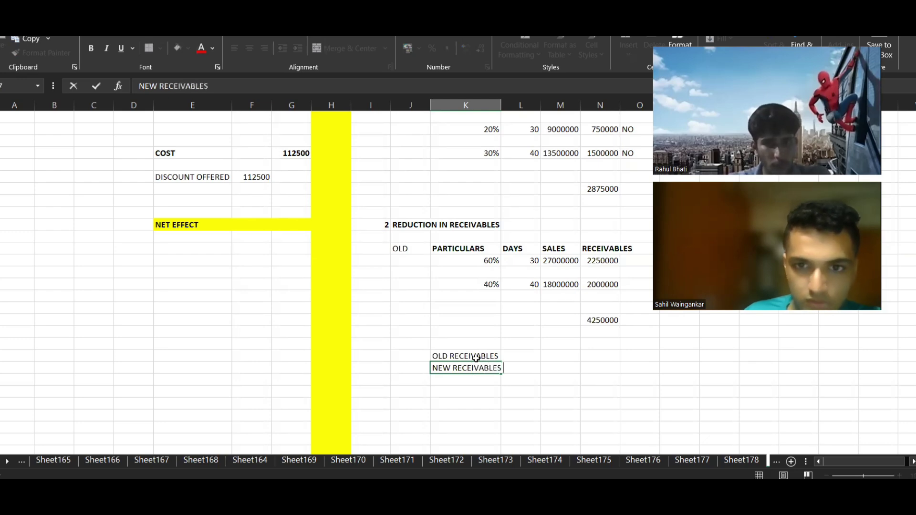
key(Return)
Link OLD RECEIVABLES to working 2's receivables total and NEW RECEIVABLES to working 1's receivables total
click(505, 356)
text(=)
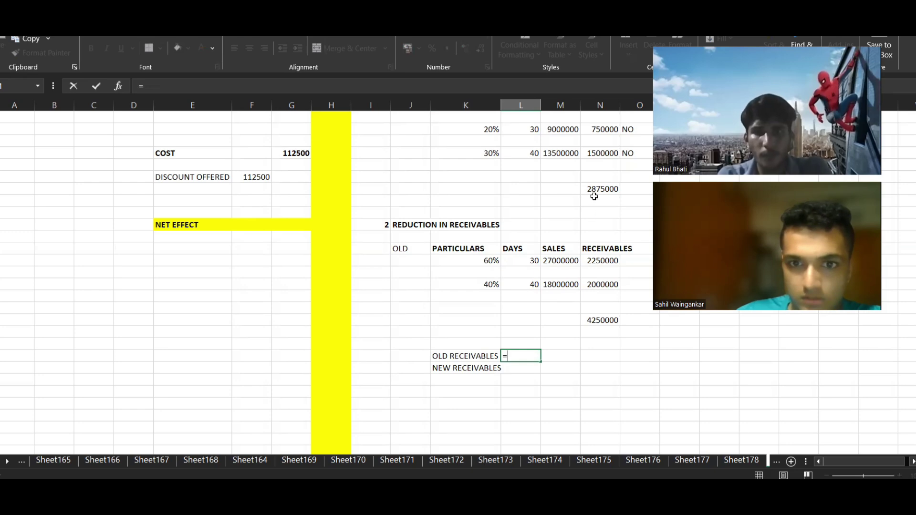
click(601, 323)
key(Return)
text(=)
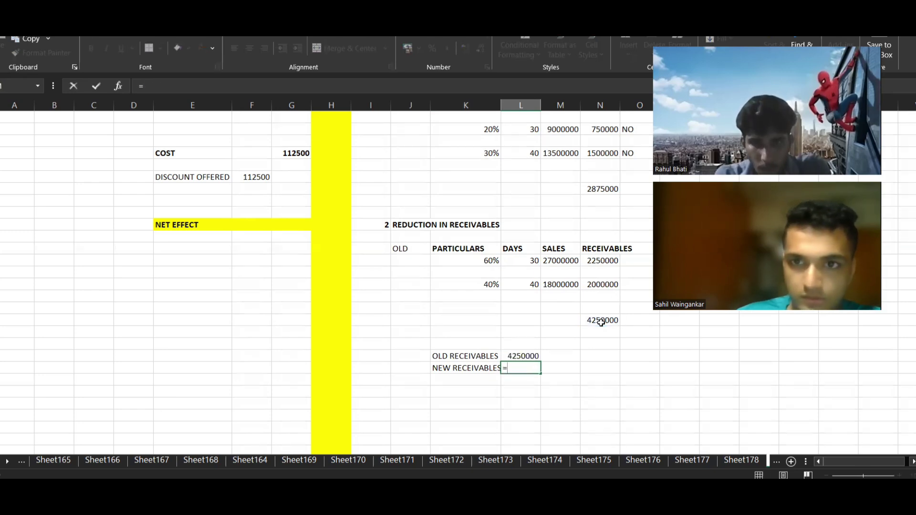
click(612, 190)
key(Return)
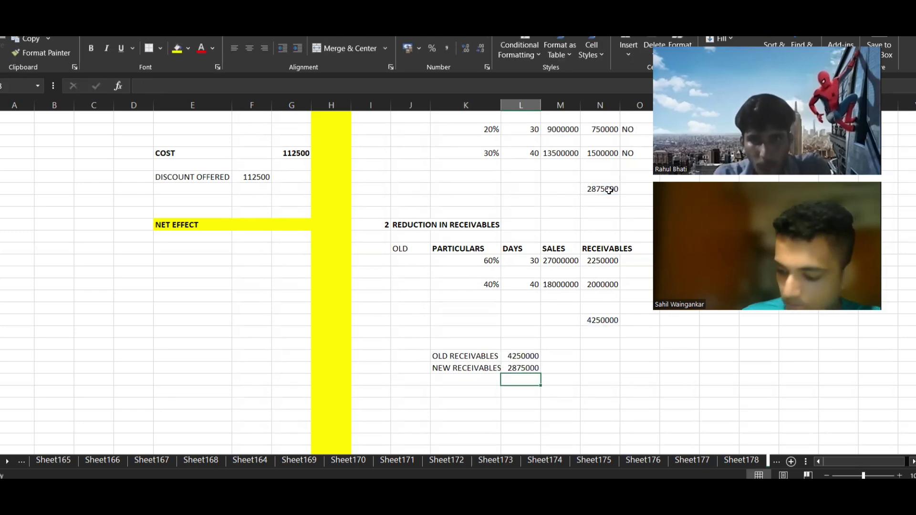
Calculate the reduction in L119 by subtracting the new receivables from the old receivables
key(Return)
text(=)
key(Up)
key(Up)
key(Up)
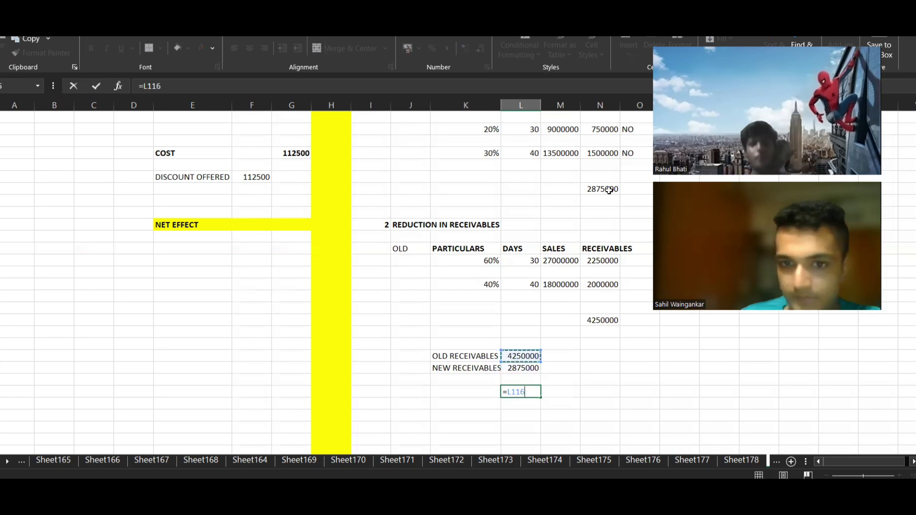
text(-)
key(Up)
key(Up)
key(Return)
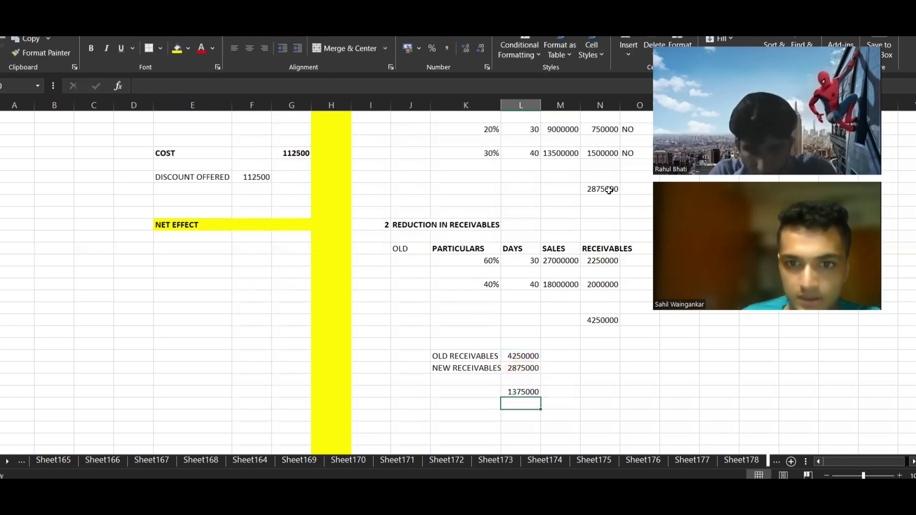
Check the short-term finance cost in the question, enter 7% in K121 and calculate the saving in L121 as L119*K121
key(Left)
key(Down)
key(alt+Tab)
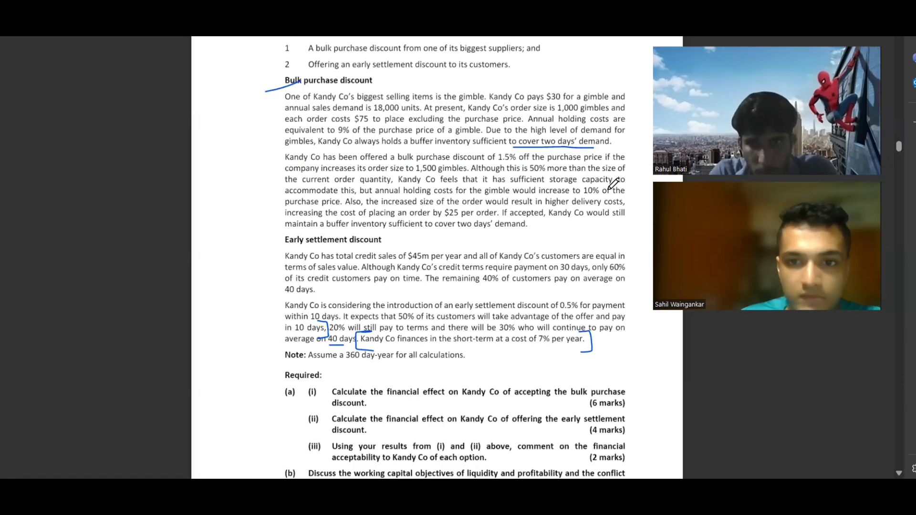
key(alt+Tab)
text(7%)
key(Right)
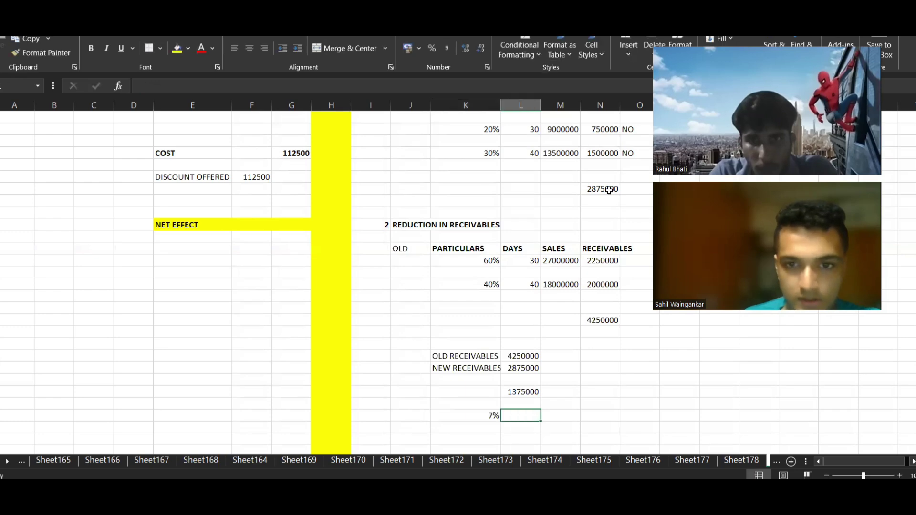
text(=)
key(Up)
key(Up)
text(*)
key(Left)
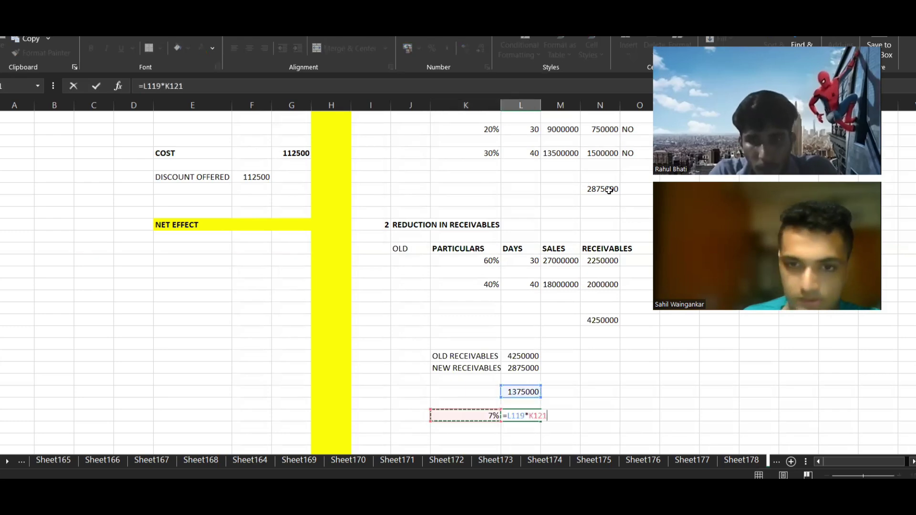
key(Return)
Link the amount cell two rows below BENEFIT to the finance cost saving in L121
scroll(609, 190, up, 3)
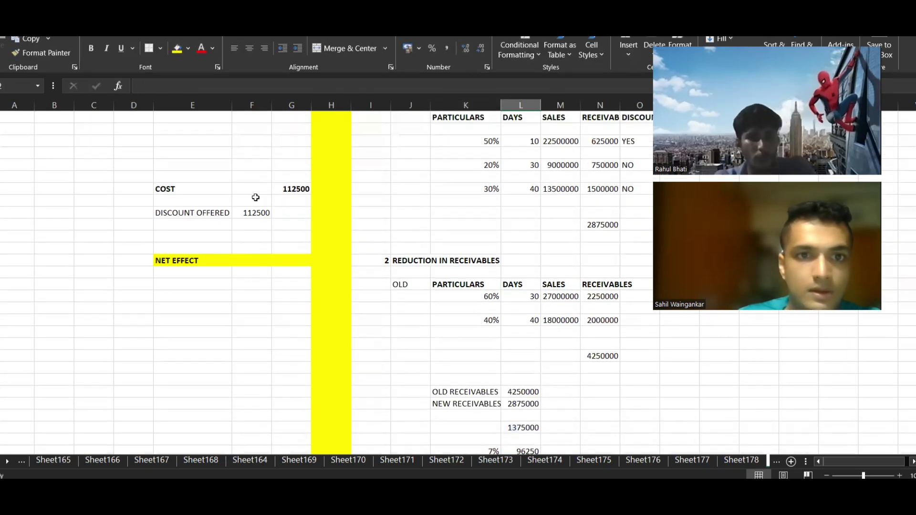
click(255, 203)
text(=)
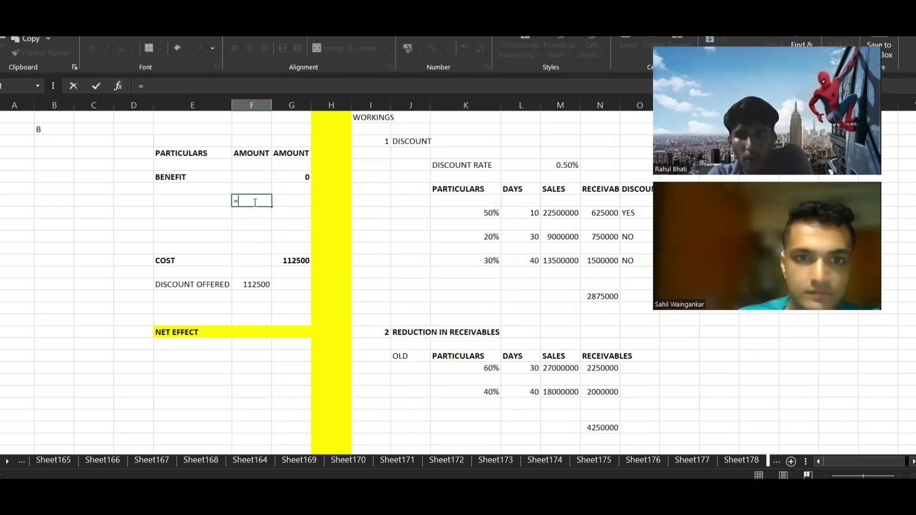
scroll(390, 281, down, 3)
click(520, 412)
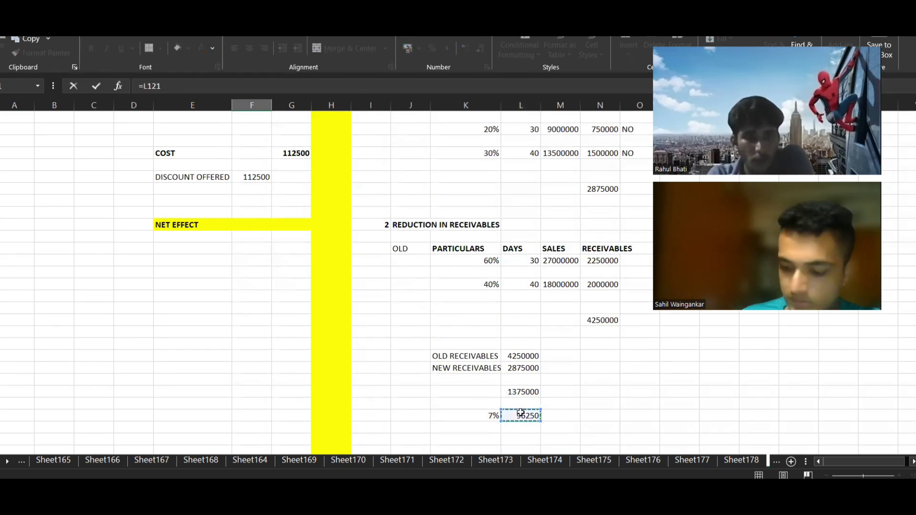
key(Return)
Label the benefit line REDUCTION IN RECEIVABLES in column E
scroll(127, 227, up, 3)
click(180, 215)
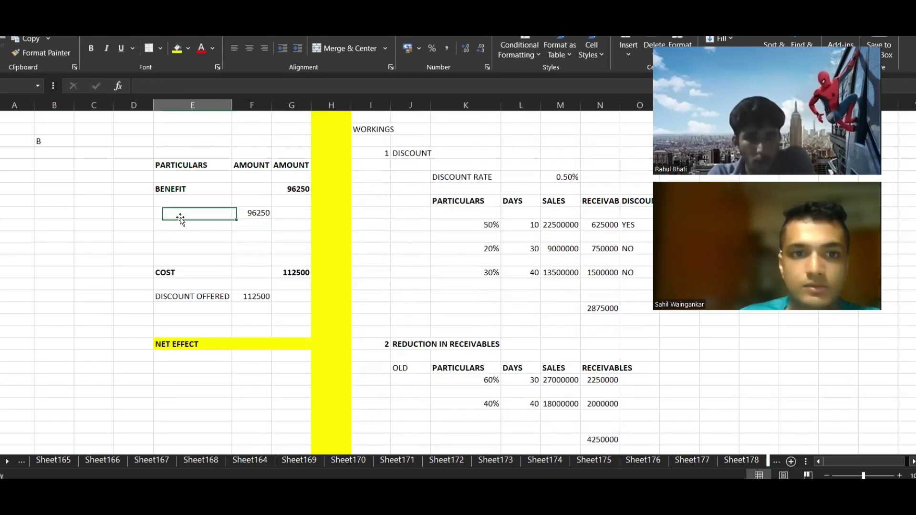
scroll(386, 251, down, 2)
scroll(386, 251, down, 3)
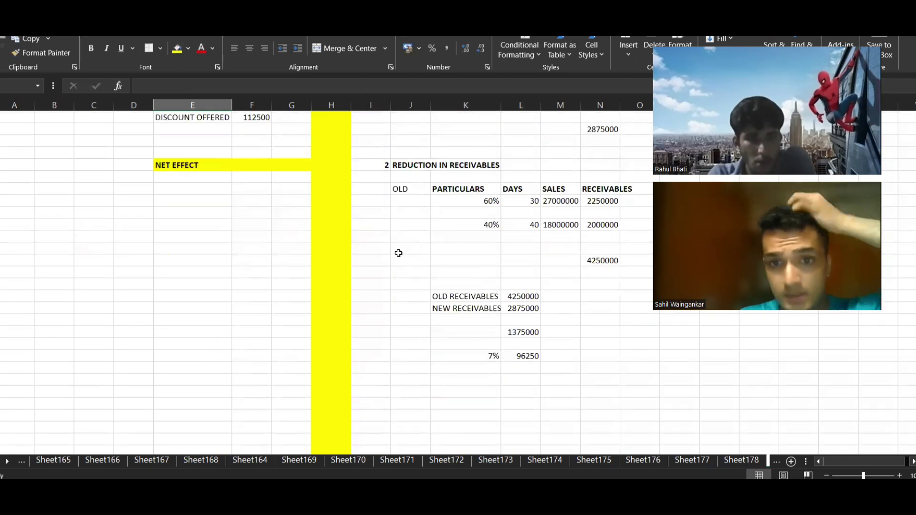
scroll(399, 253, up, 4)
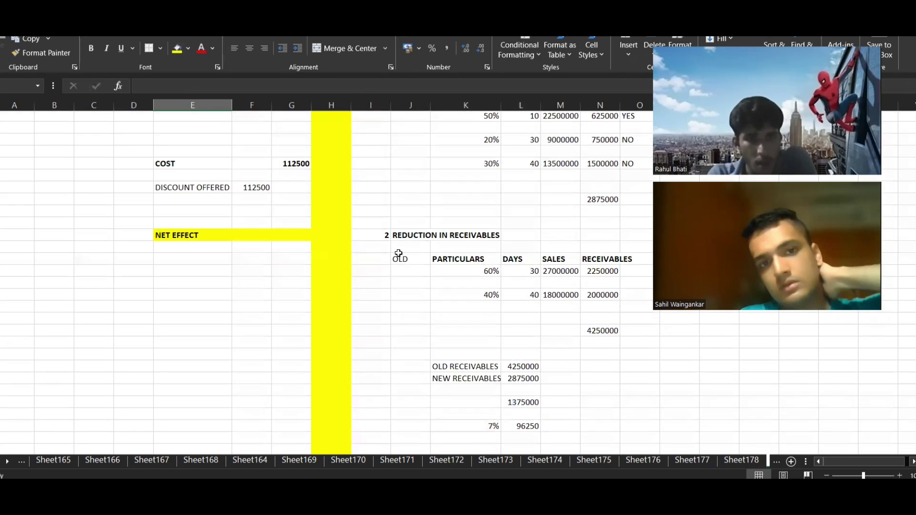
text(REDU)
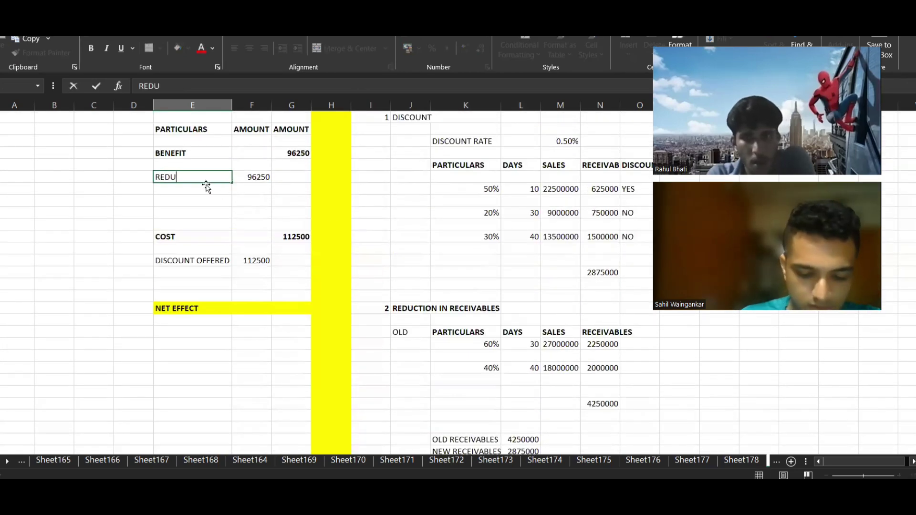
text(CTION IN )
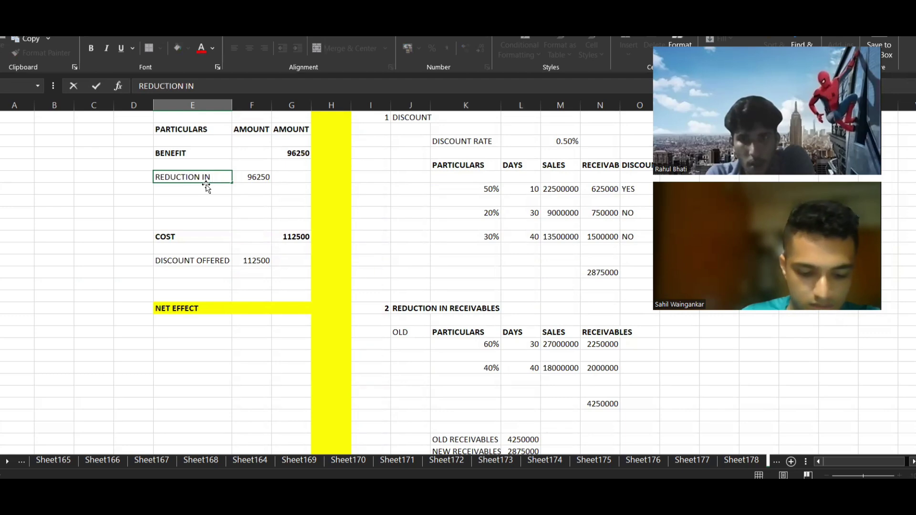
text(RECEIVABELS)
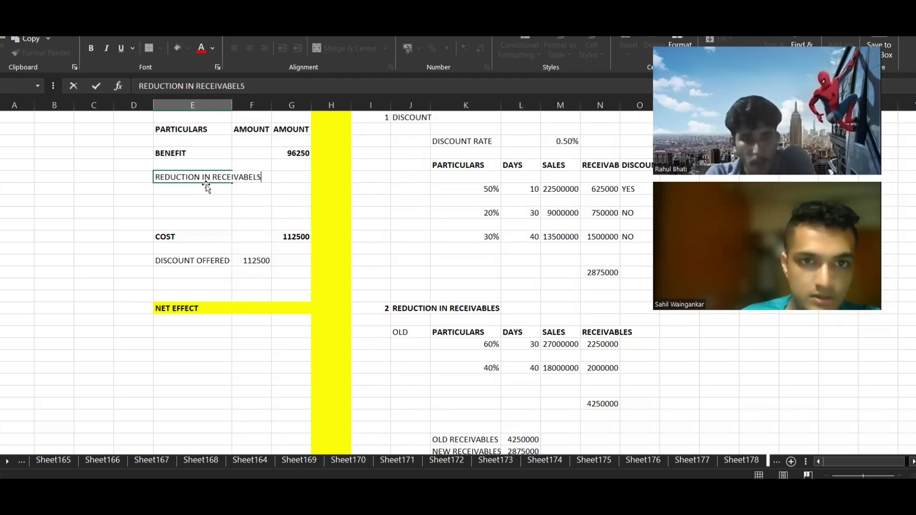
key(BackSpace)
key(BackSpace)
key(BackSpace)
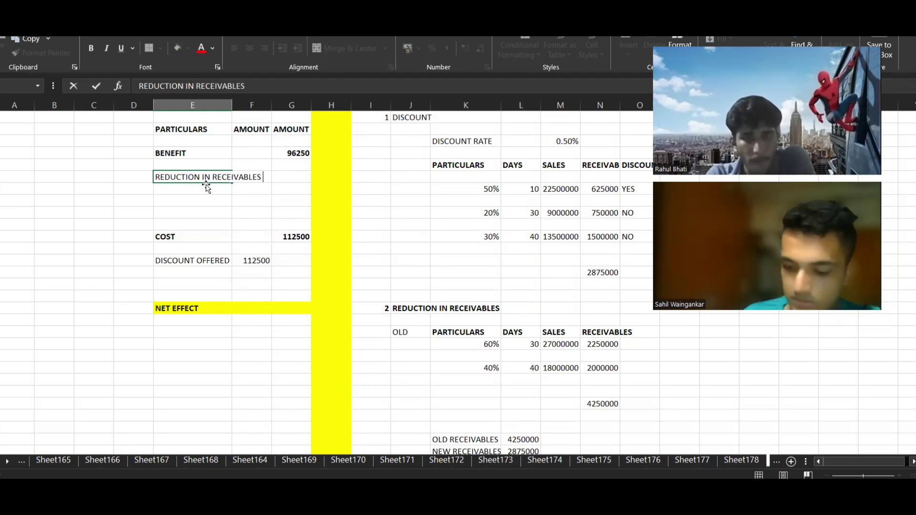
text(LES)
key(Return)
Calculate the NET EFFECT in column G as the BENEFIT total minus the COST total
key(Right)
key(Right)
key(Down)
key(Down)
key(Down)
key(Down)
key(Down)
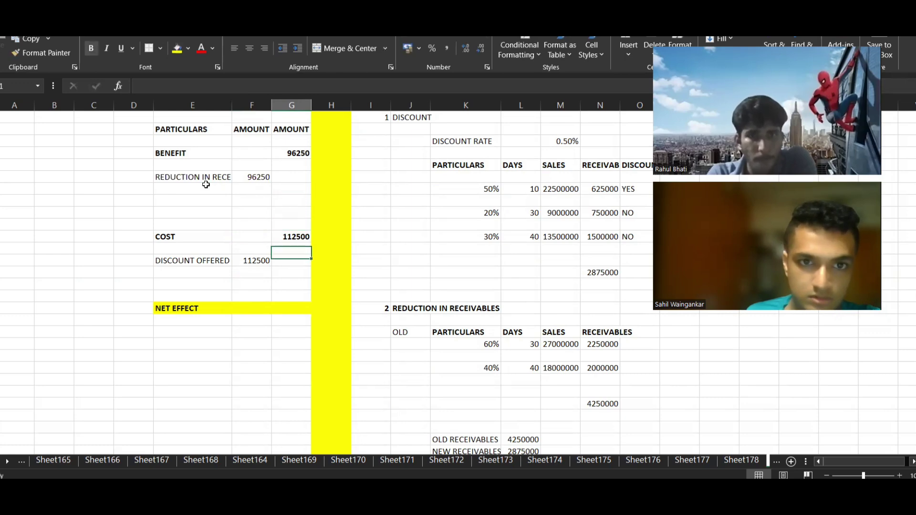
key(Down)
key(Down)
key(Down)
key(Down)
key(Down)
text(=)
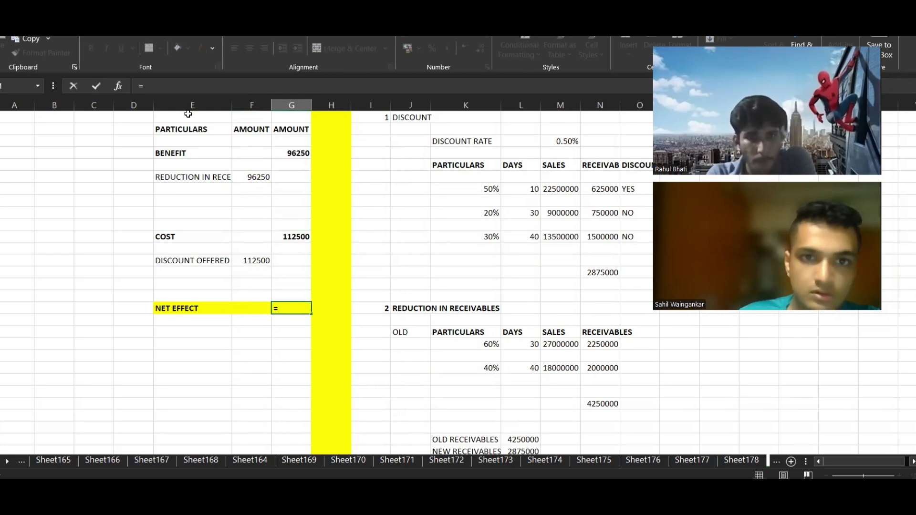
click(286, 153)
text(-)
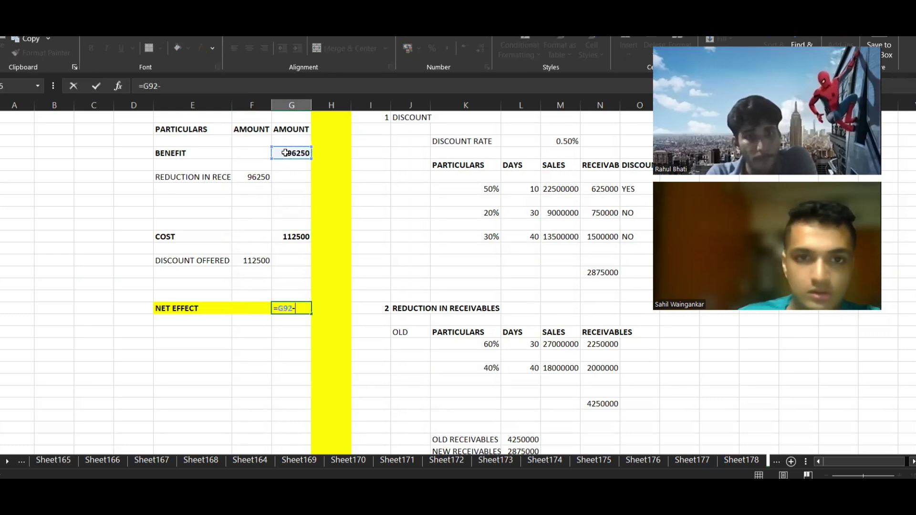
click(282, 236)
key(Return)
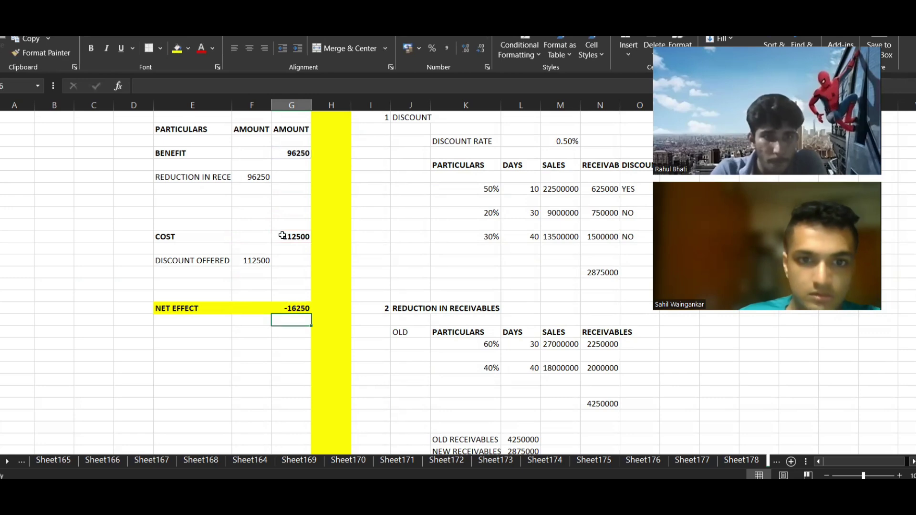